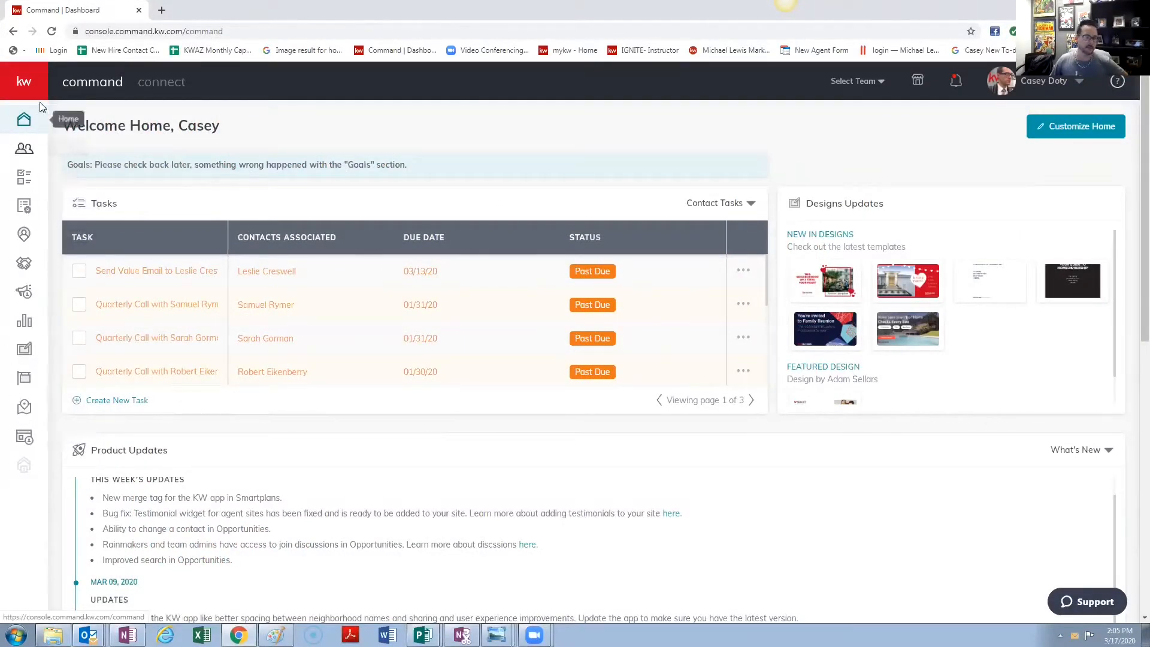
- Expand the KW Command sidebar and go to the Designs page
{"action": "left_click", "coordinate": [22, 84]}
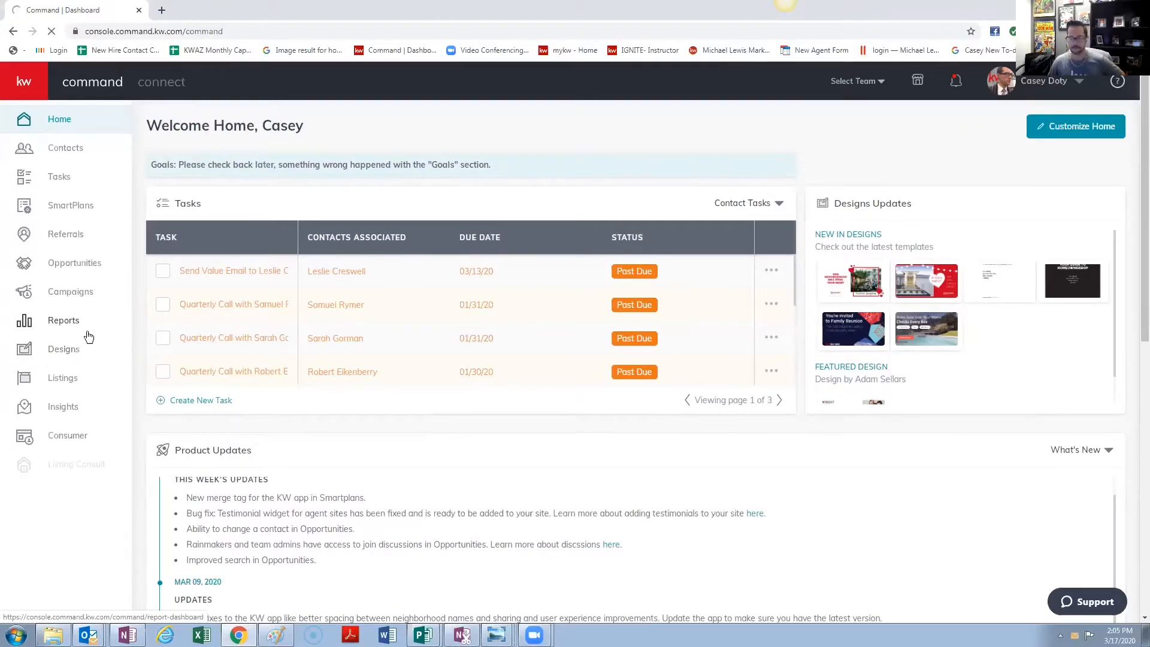
{"action": "left_click", "coordinate": [73, 350]}
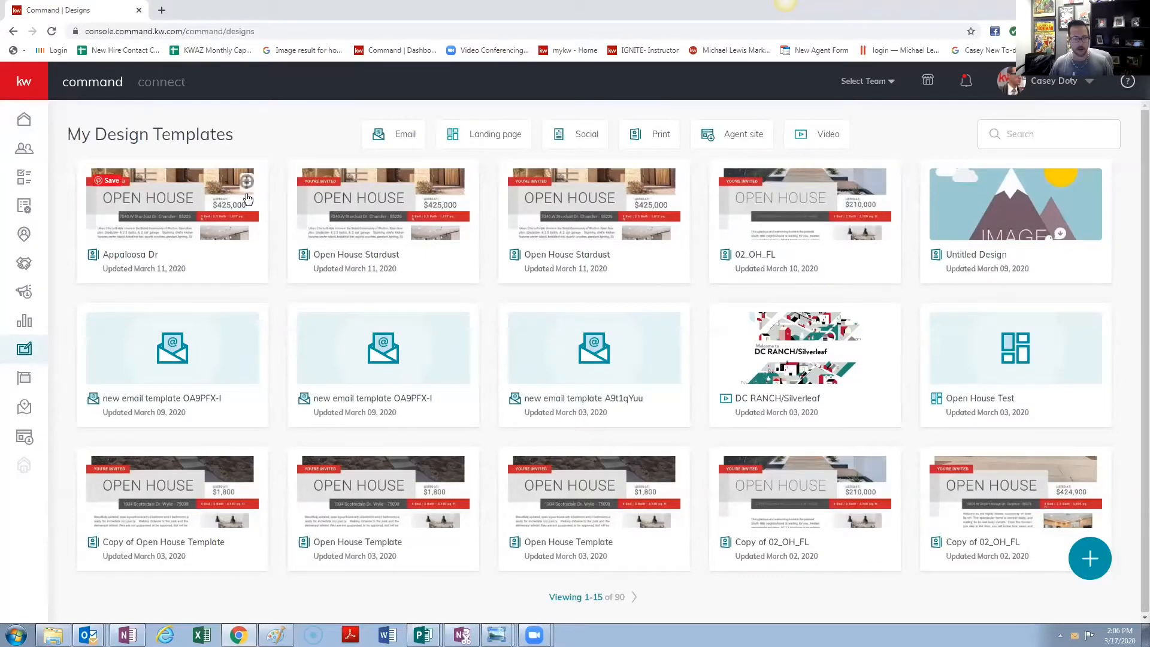
- Glance at the Appaloosa Dr design's options, then start a new design instead
{"action": "left_click", "coordinate": [246, 187]}
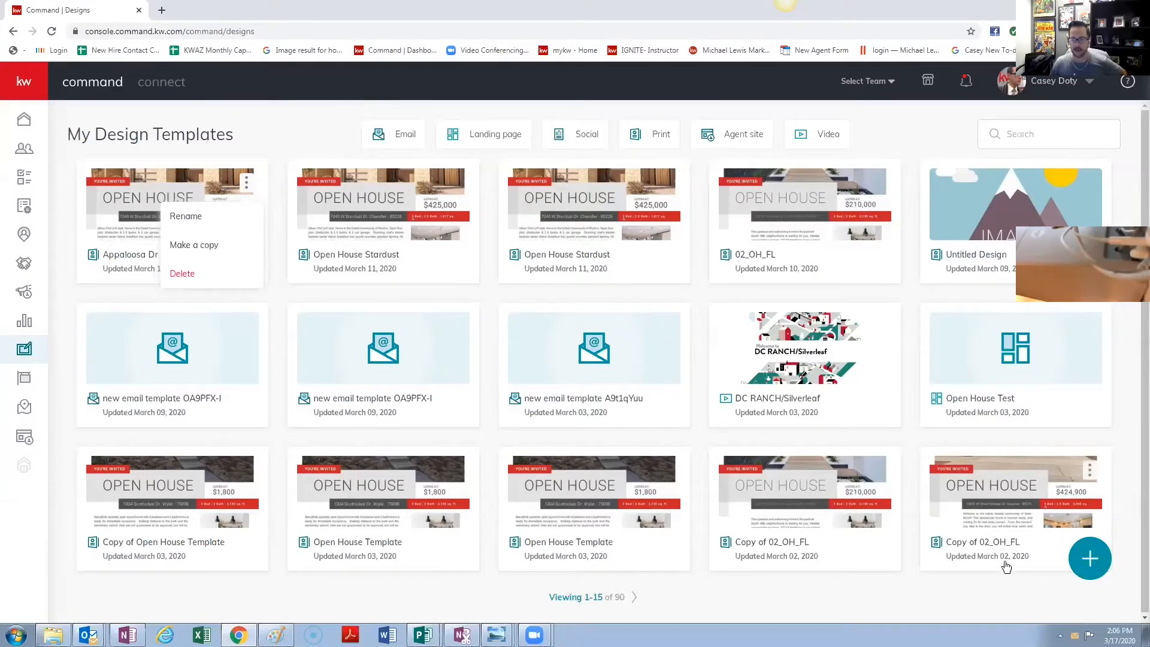
{"action": "left_click", "coordinate": [1091, 562]}
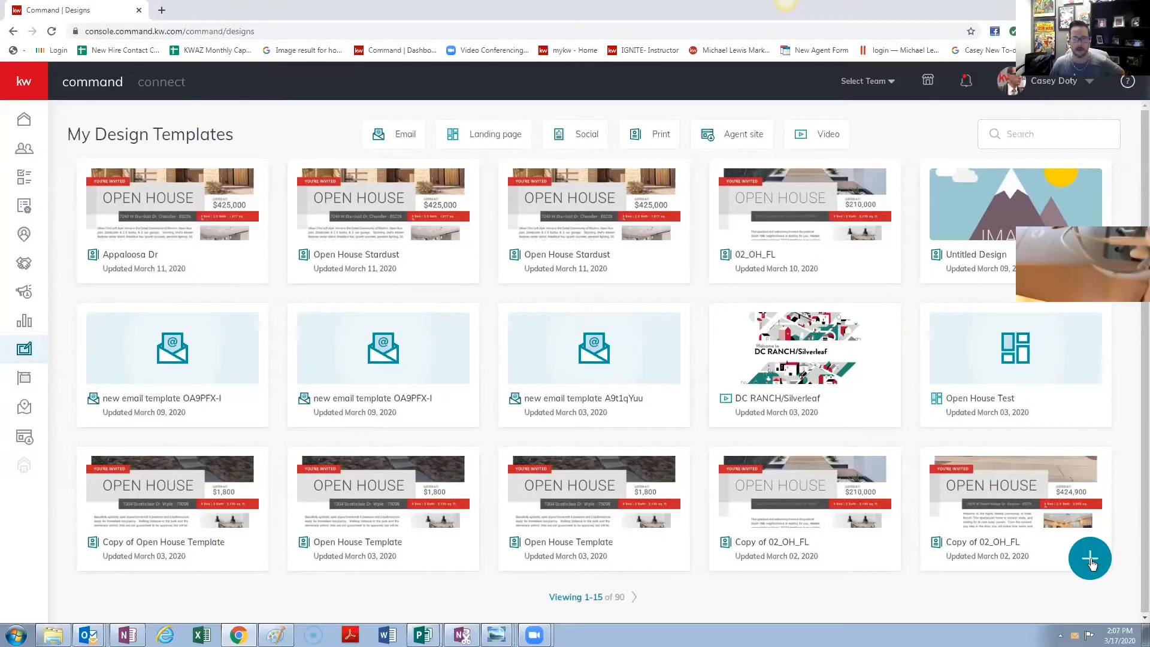
{"action": "left_click", "coordinate": [1096, 566]}
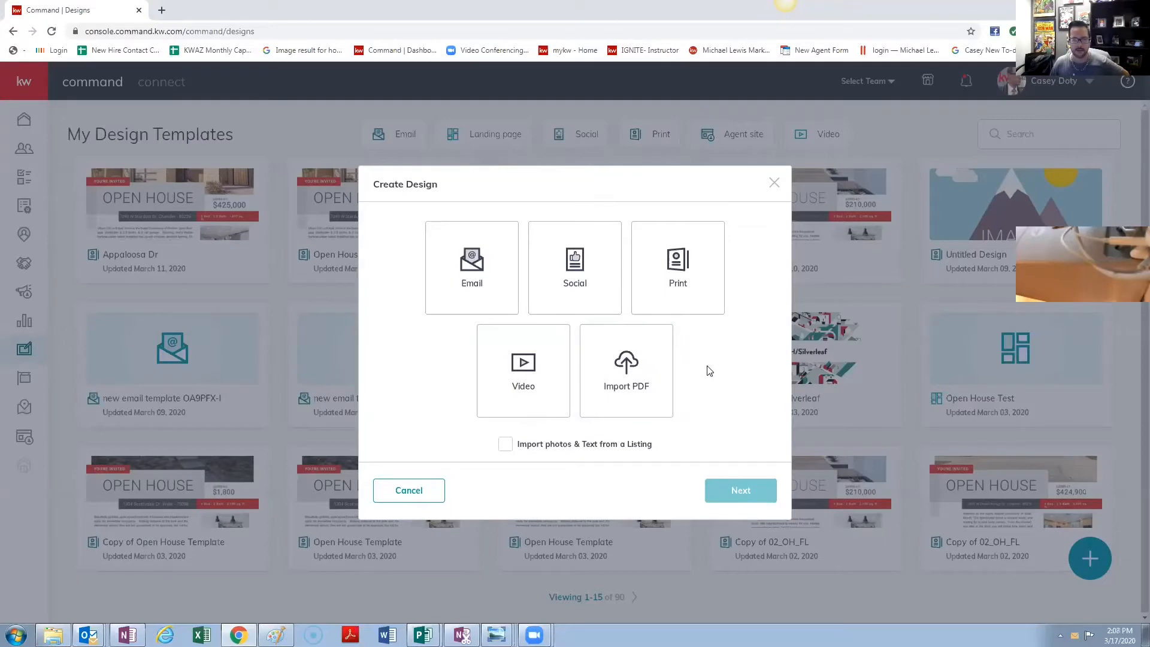
- Choose Print as the new design type to reach the print templates
{"action": "left_click", "coordinate": [683, 266]}
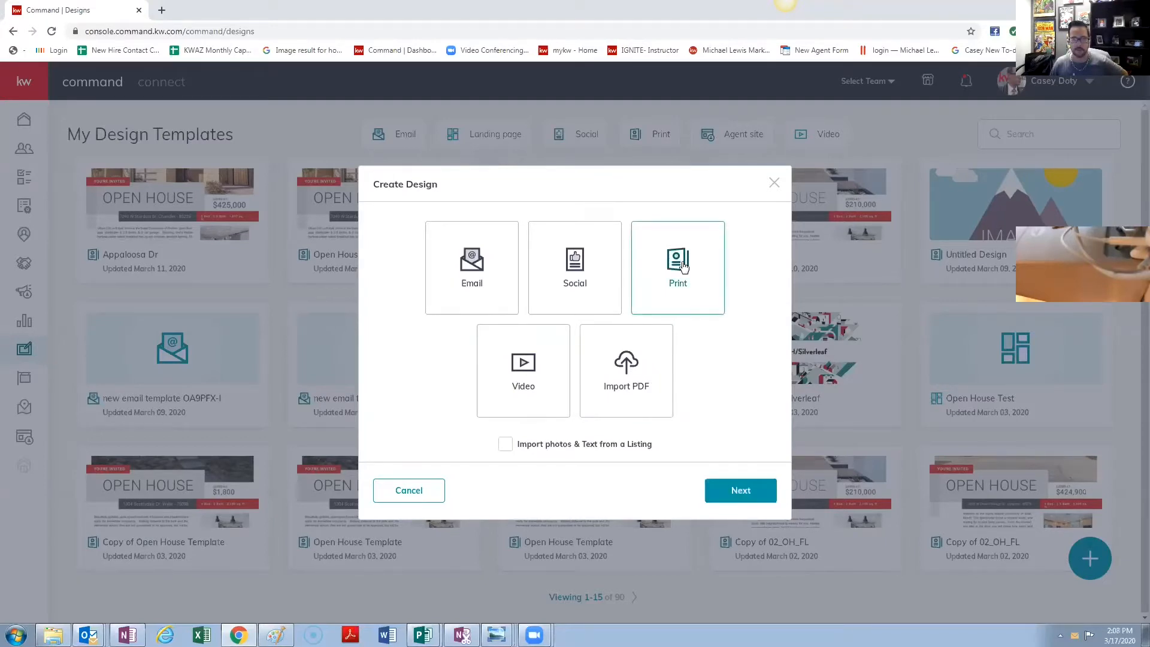
{"action": "left_click", "coordinate": [741, 489]}
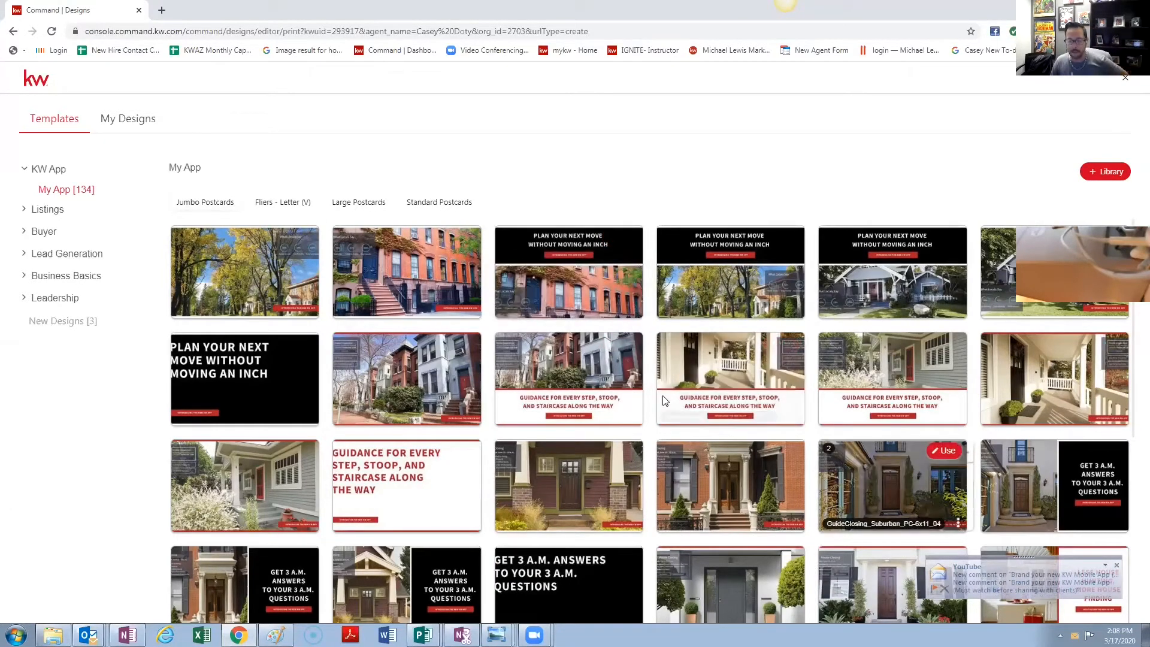
- Browse the letter flier, jumbo, large and standard postcard tabs, then open Listings > Listing Presentation
{"action": "scroll", "coordinate": [539, 306], "scroll_direction": "down", "scroll_amount": 10}
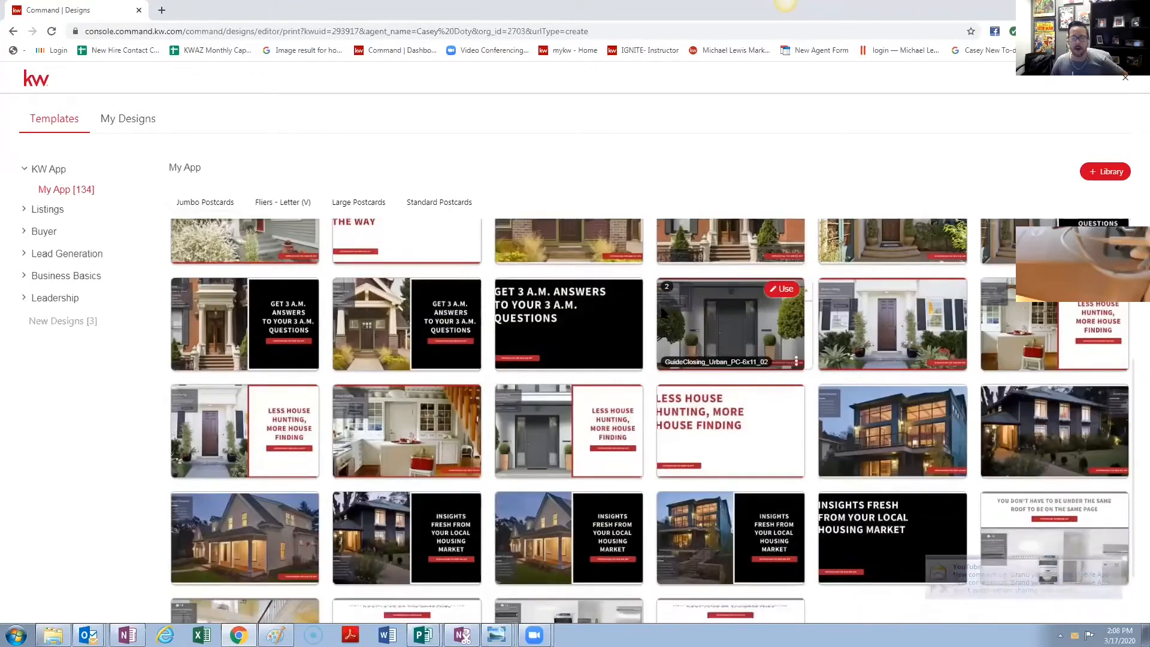
{"action": "scroll", "coordinate": [273, 254], "scroll_direction": "up", "scroll_amount": 10}
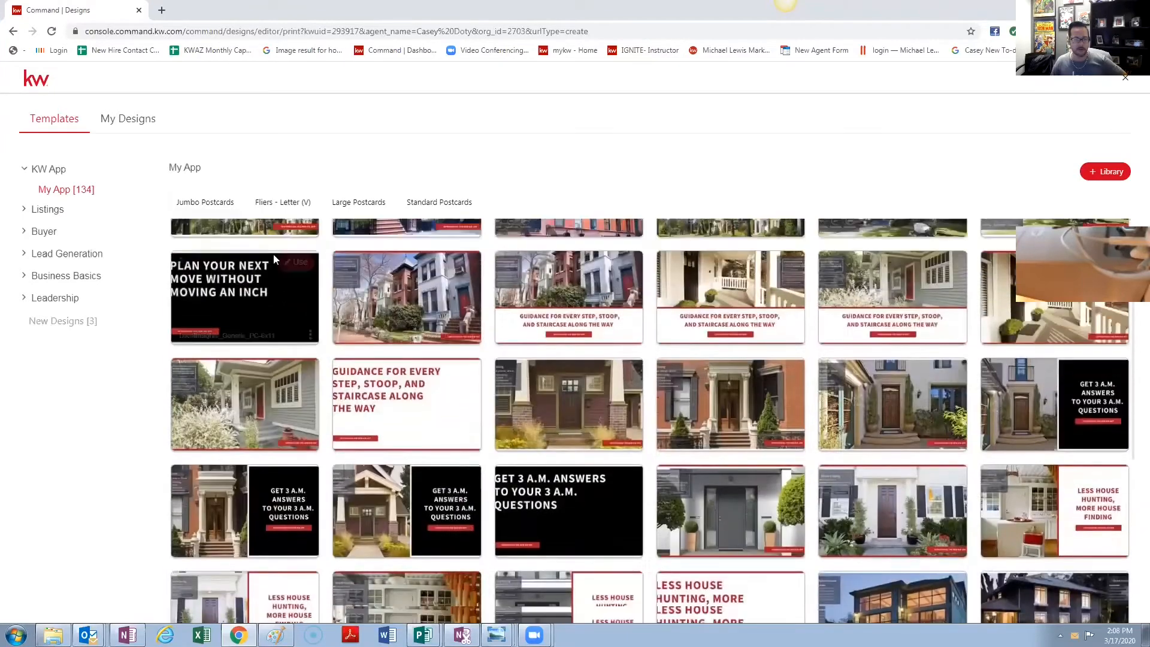
{"action": "left_click", "coordinate": [286, 202]}
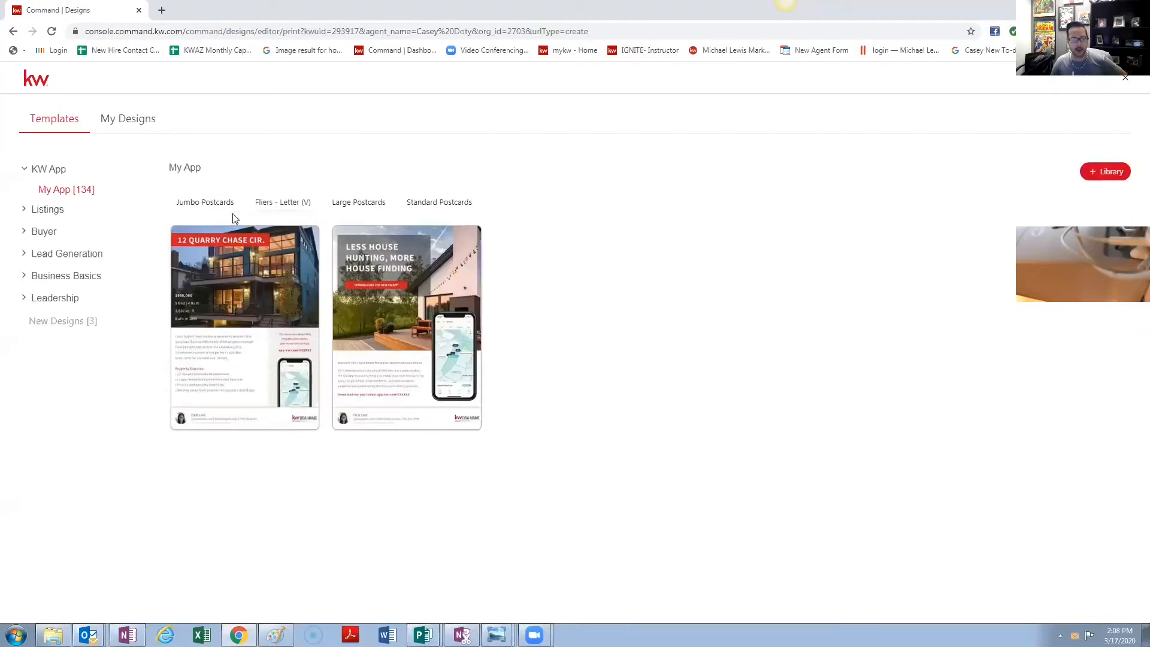
{"action": "left_click", "coordinate": [210, 207]}
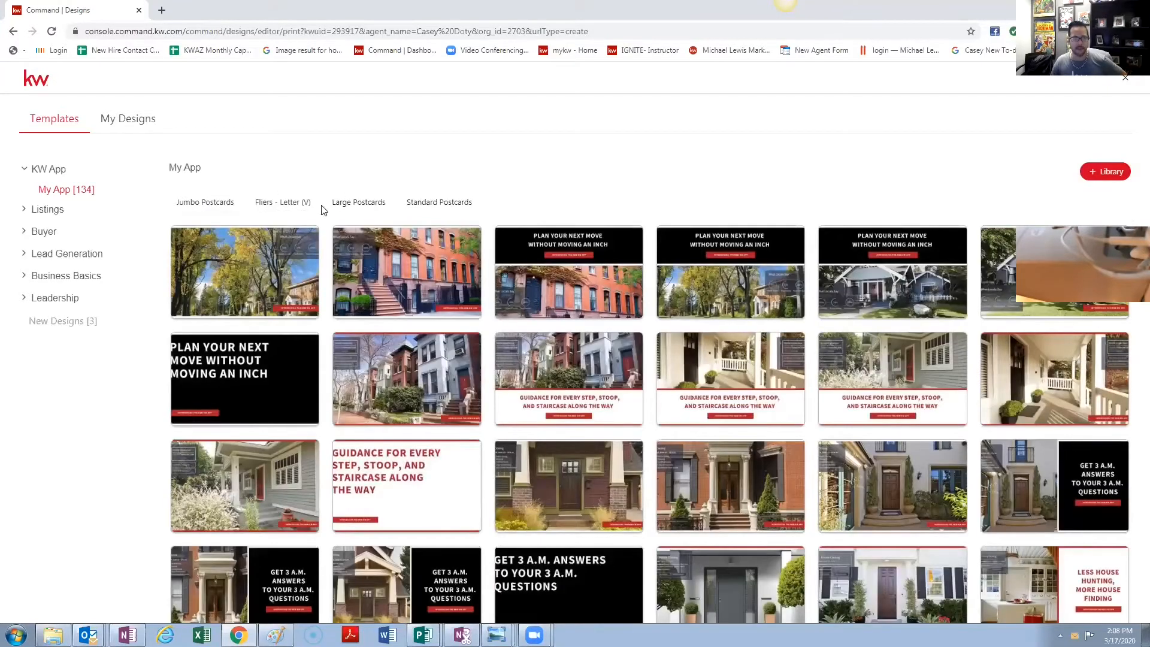
{"action": "left_click", "coordinate": [268, 203]}
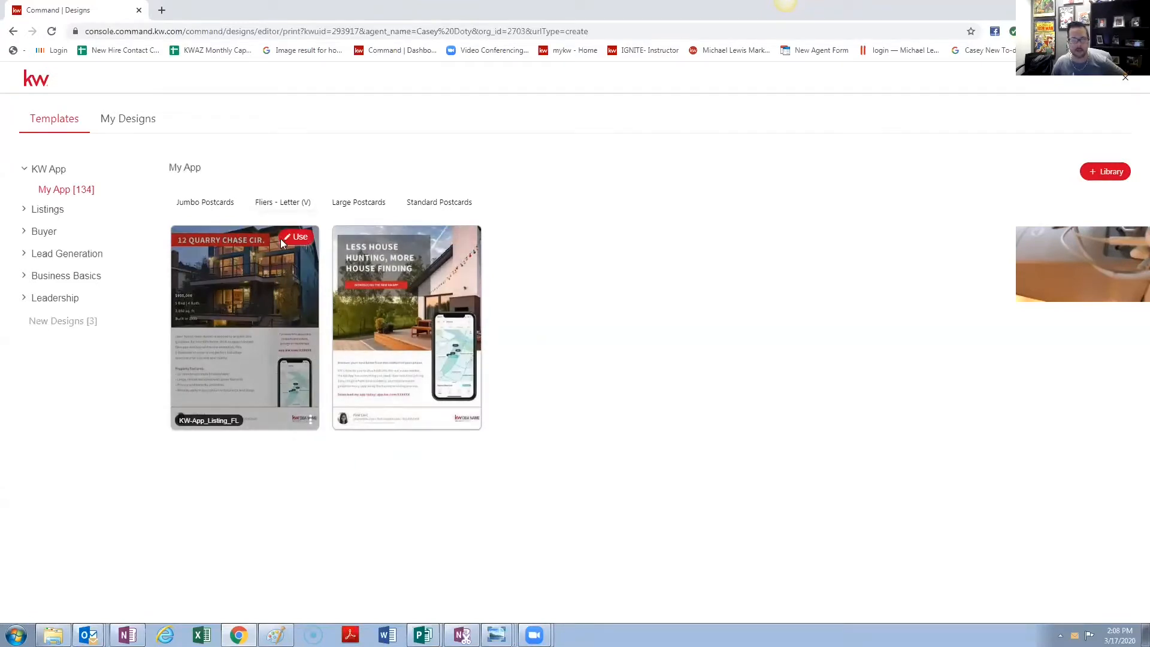
{"action": "left_click", "coordinate": [363, 204]}
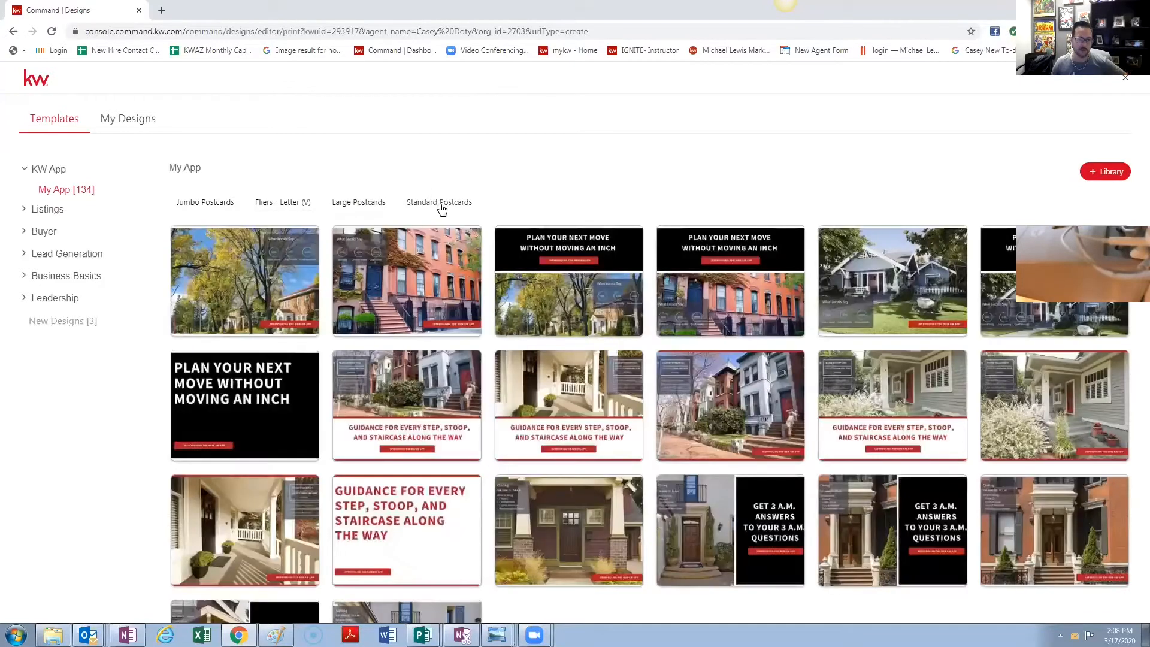
{"action": "left_click", "coordinate": [439, 203]}
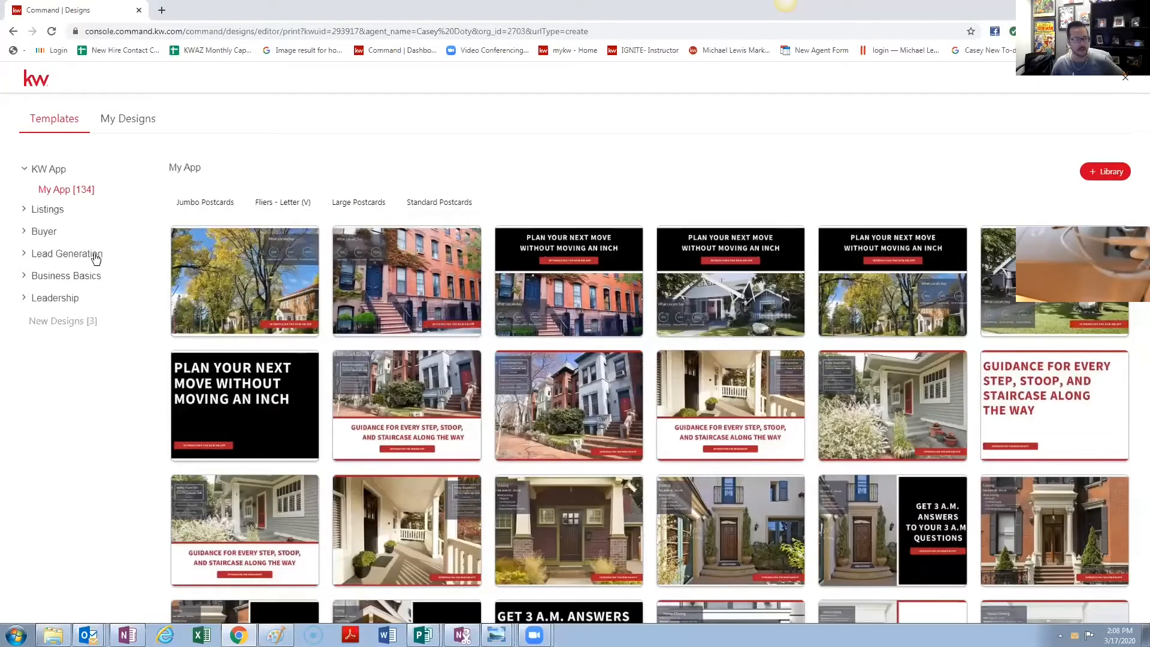
{"action": "left_click", "coordinate": [25, 209]}
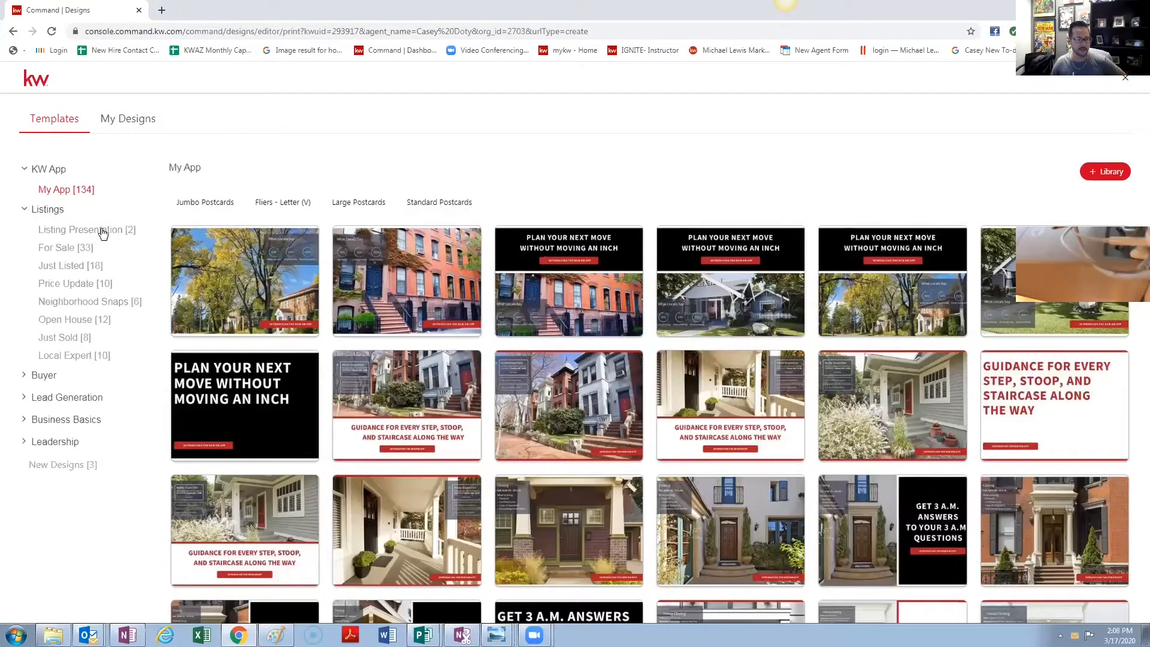
{"action": "left_click", "coordinate": [102, 232]}
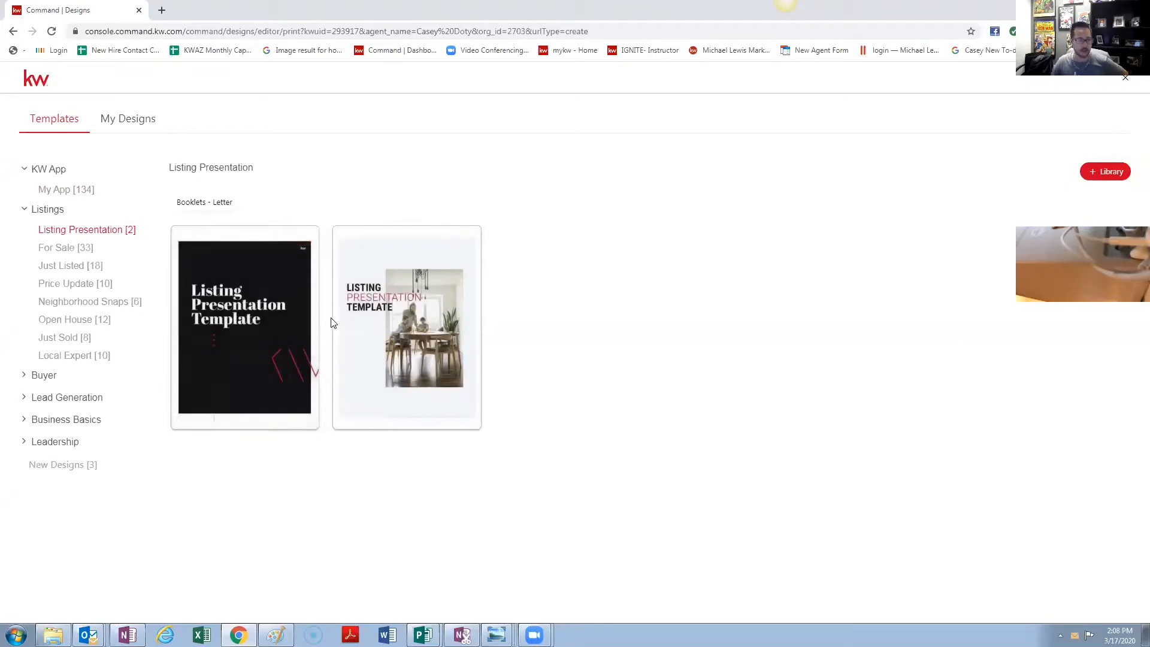
- Browse the For Sale letter fliers, tri-fold brochures and vertical and horizontal 11x17 bi-folds
{"action": "left_click", "coordinate": [67, 249]}
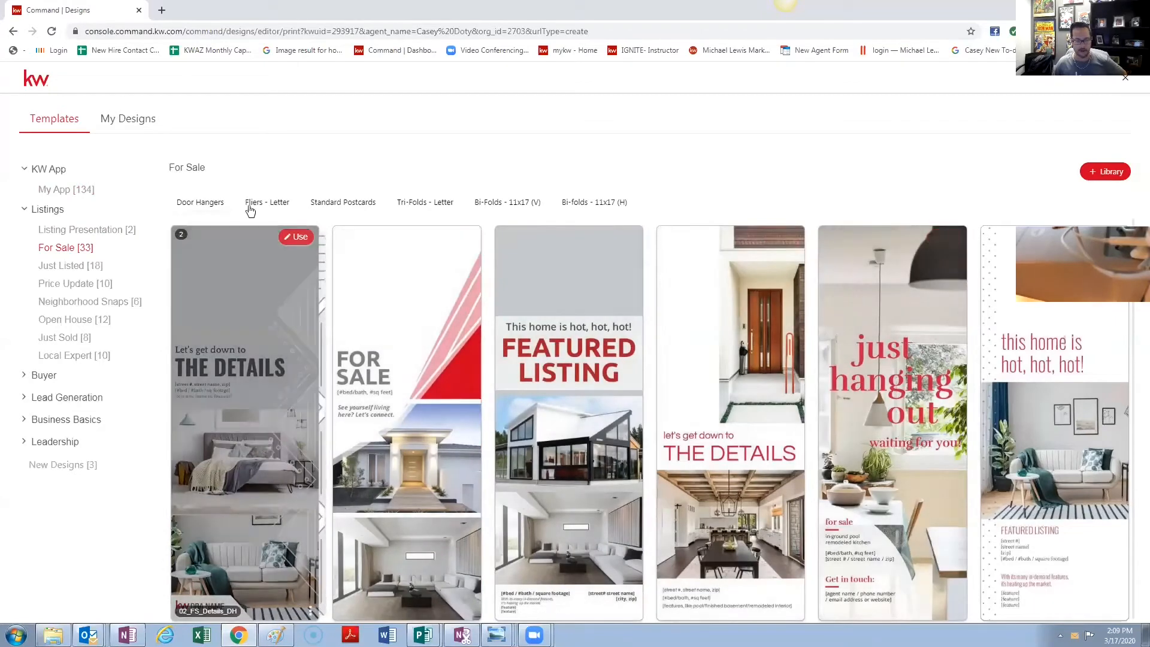
{"action": "left_click", "coordinate": [267, 204]}
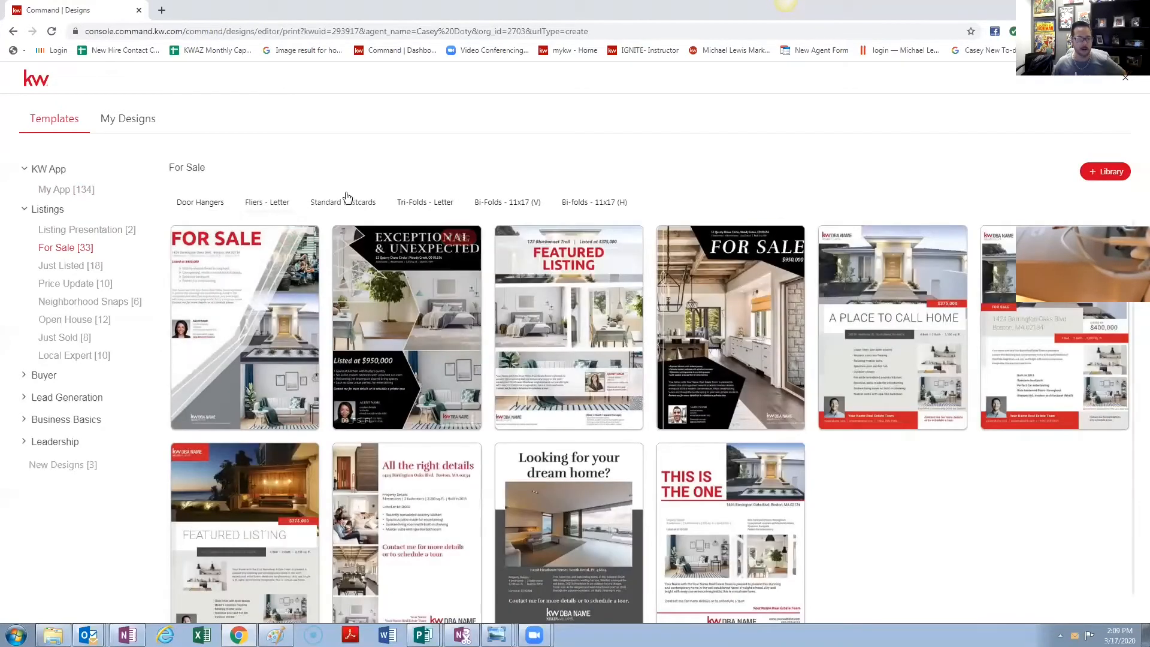
{"action": "left_click", "coordinate": [415, 202]}
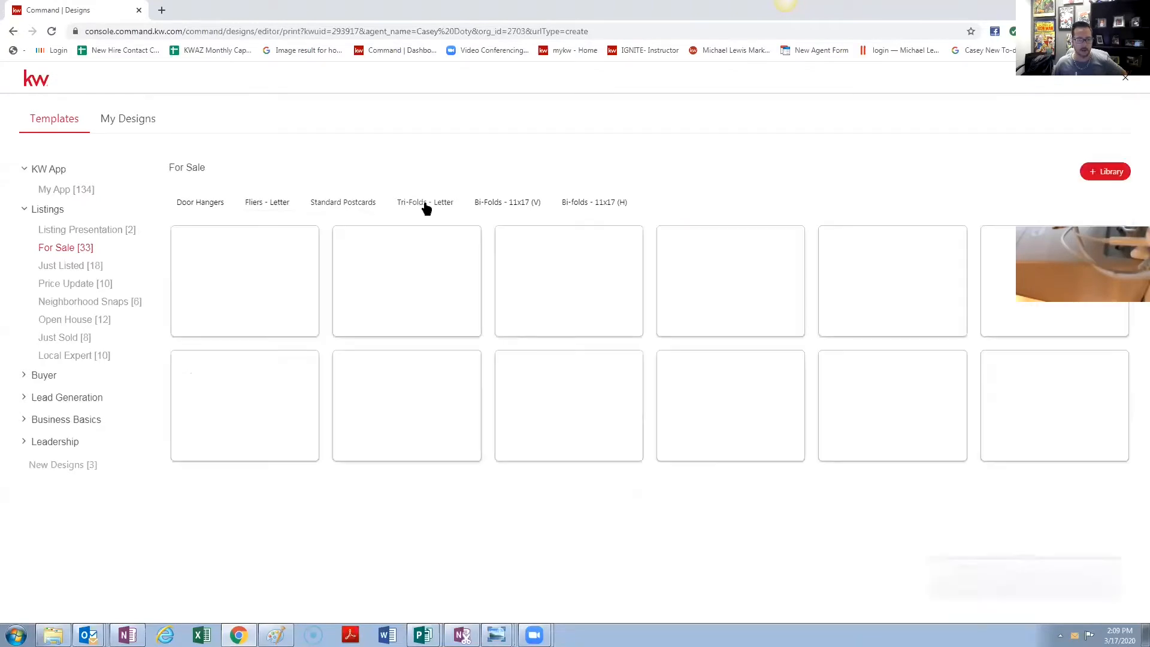
{"action": "left_click", "coordinate": [520, 203]}
{"action": "left_click", "coordinate": [528, 207]}
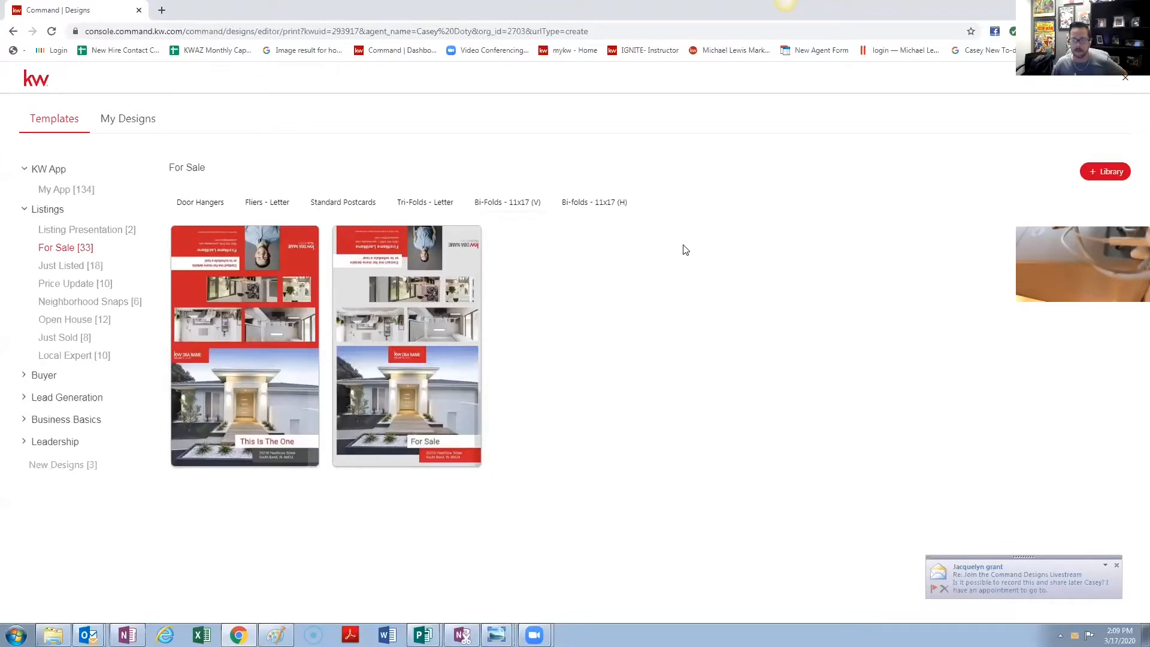
{"action": "left_click", "coordinate": [595, 204]}
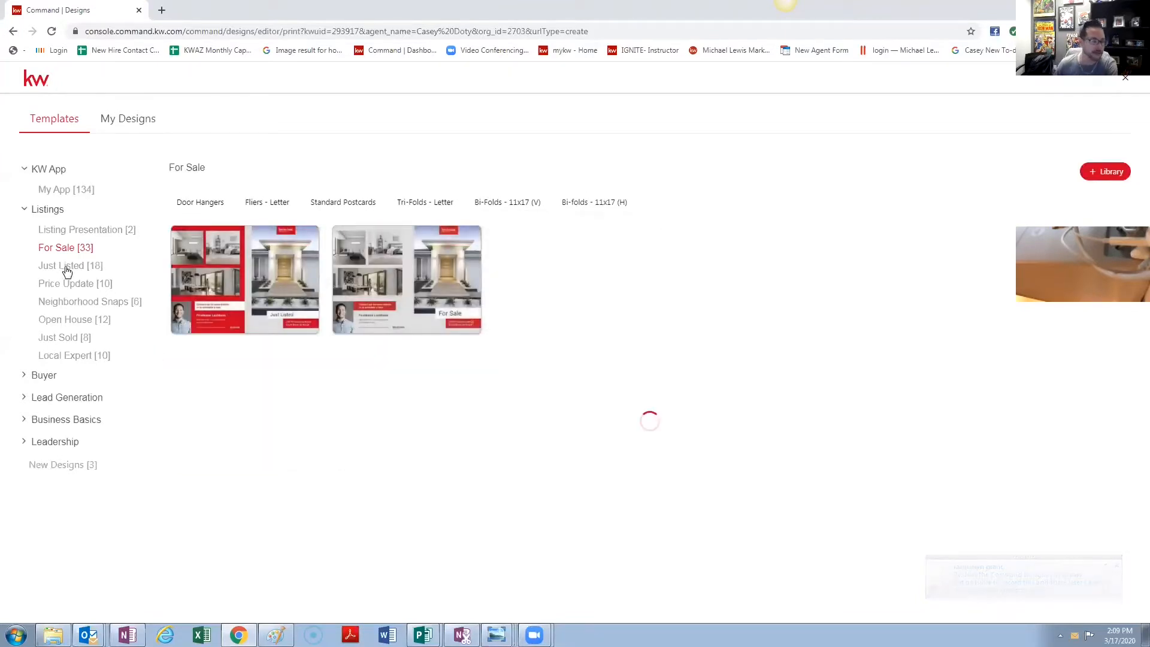
- View the Just Listed and Open House letter-size fliers, then expand the Buyer categories
{"action": "left_click", "coordinate": [92, 271]}
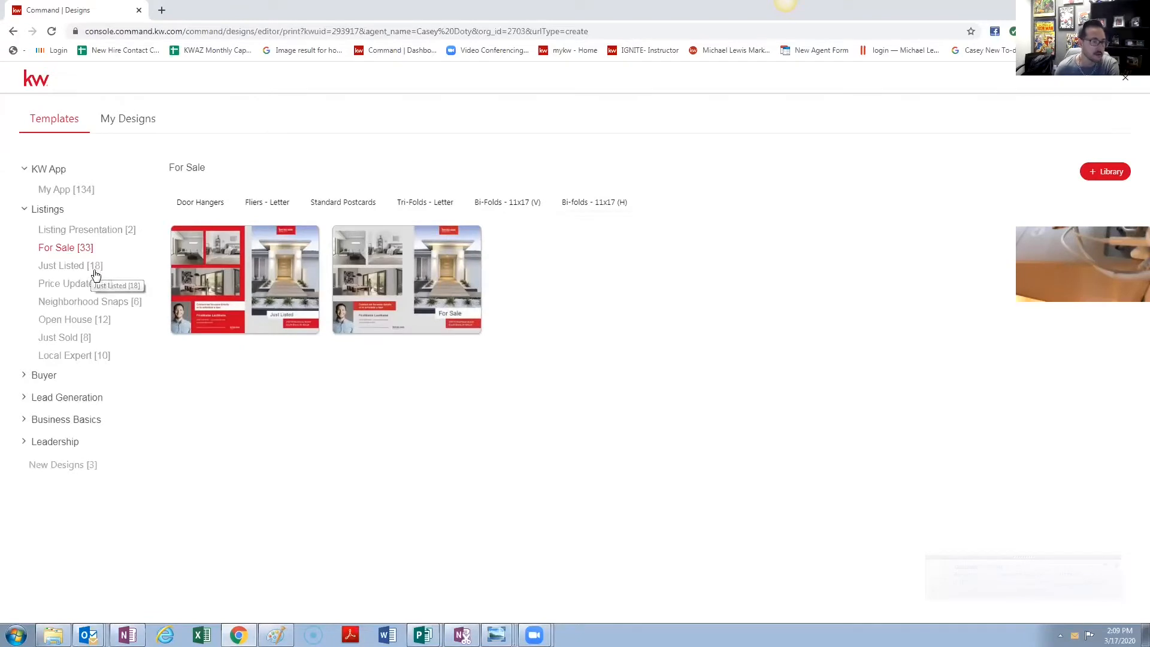
{"action": "left_click", "coordinate": [267, 204]}
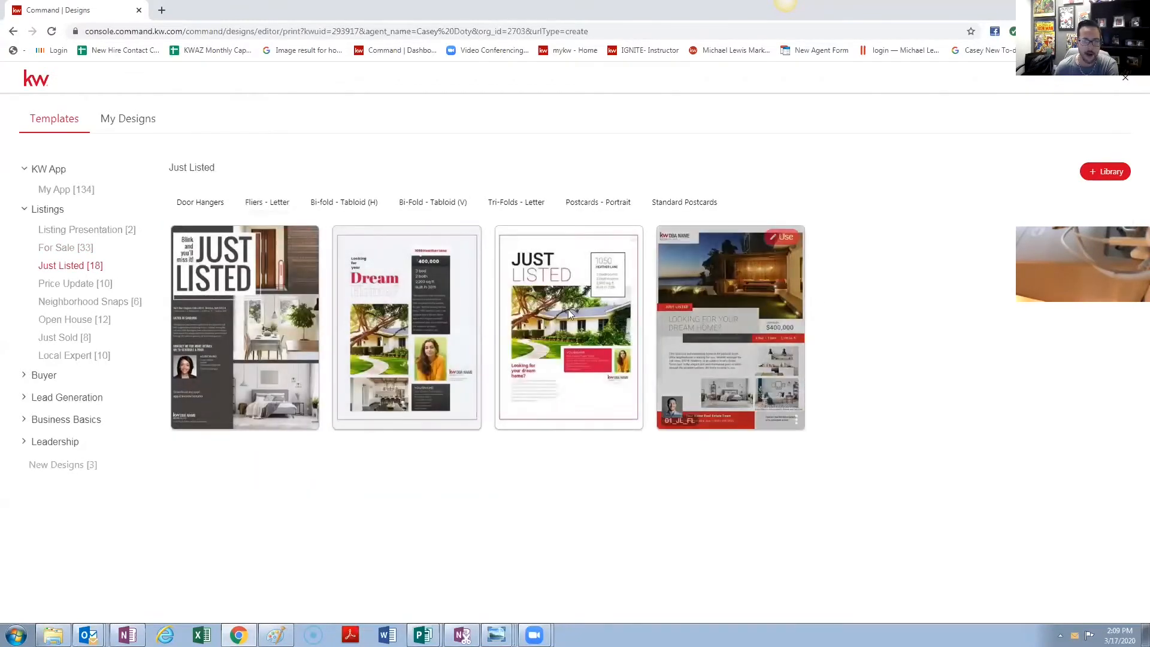
{"action": "left_click", "coordinate": [82, 321]}
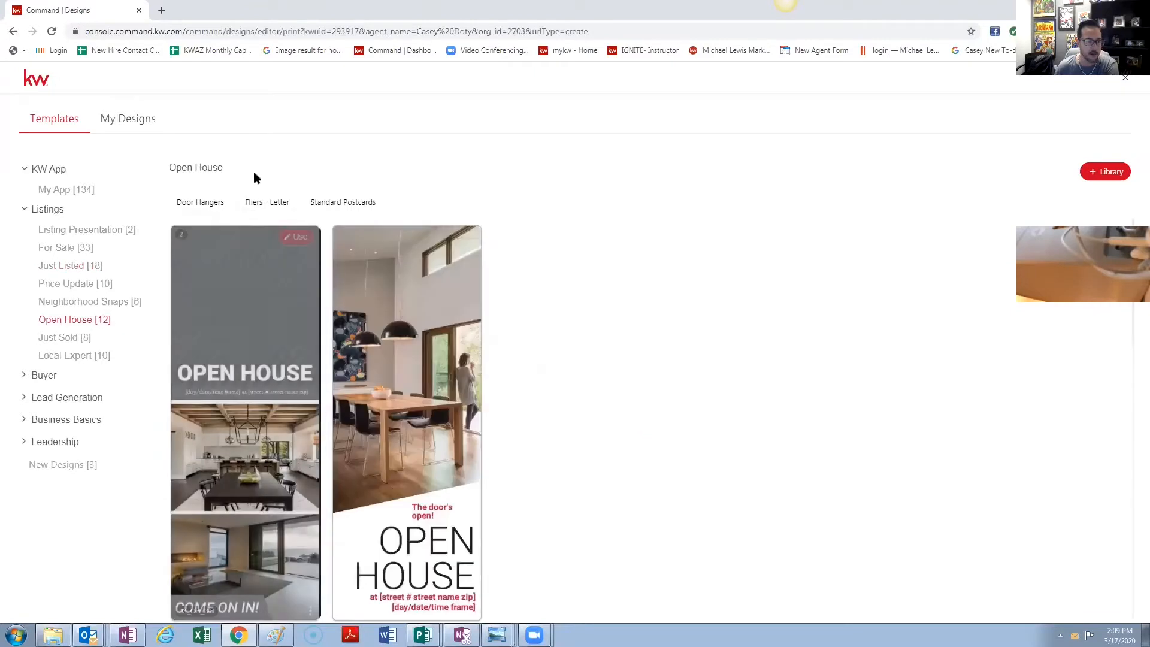
{"action": "left_click", "coordinate": [270, 204]}
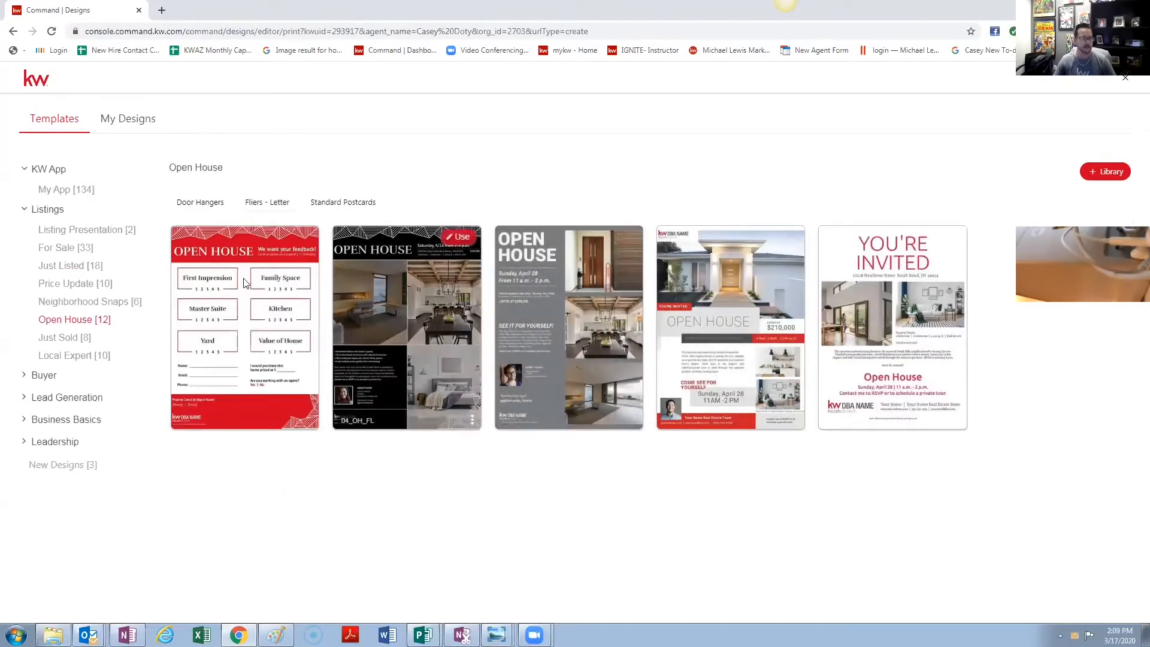
{"action": "left_click", "coordinate": [31, 376]}
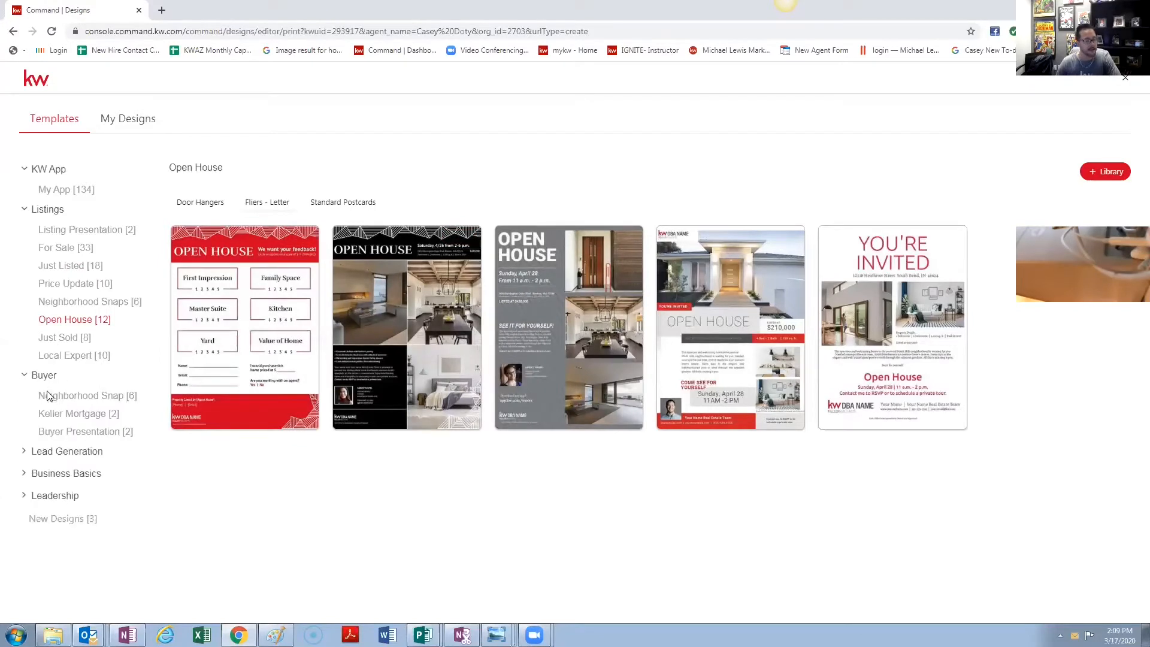
- Browse Buyer Presentation, Lead Generation, Business Basics landscape business cards and Leadership templates
{"action": "left_click", "coordinate": [106, 432]}
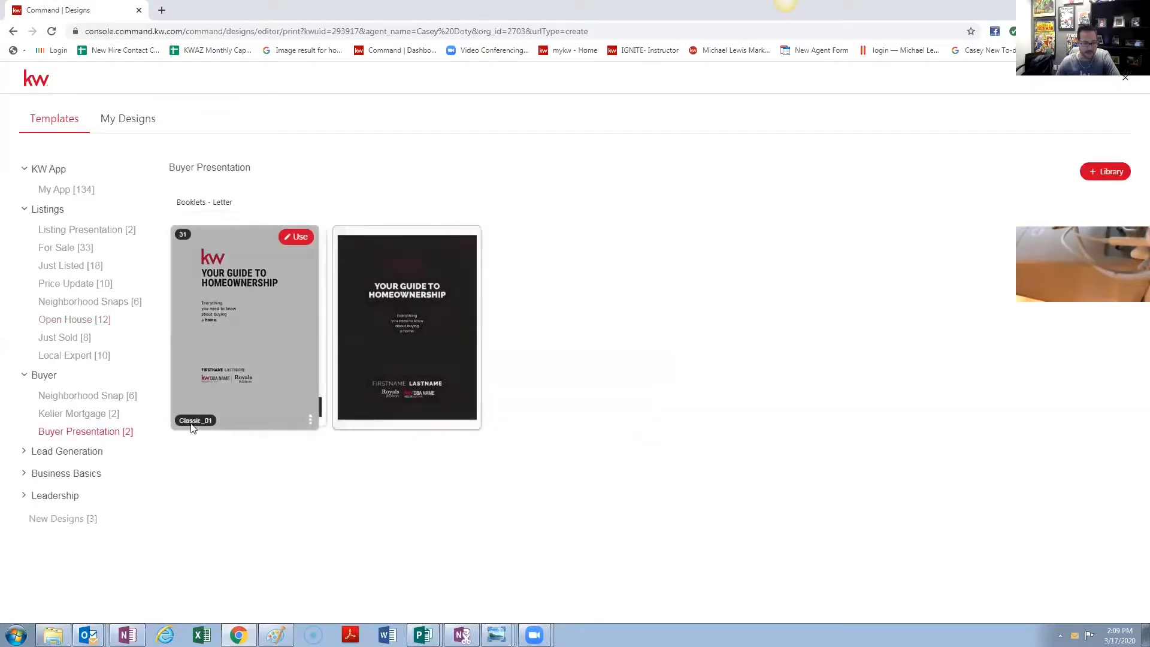
{"action": "left_click", "coordinate": [69, 454]}
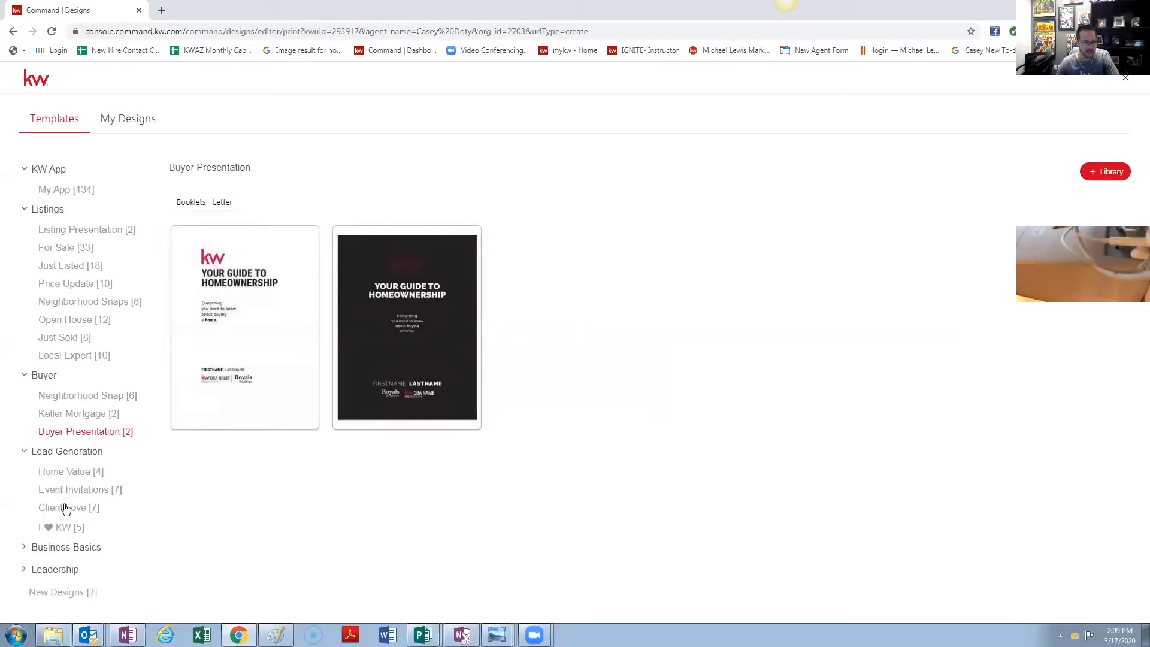
{"action": "left_click", "coordinate": [57, 551]}
{"action": "scroll", "coordinate": [82, 545], "scroll_direction": "down", "scroll_amount": 1}
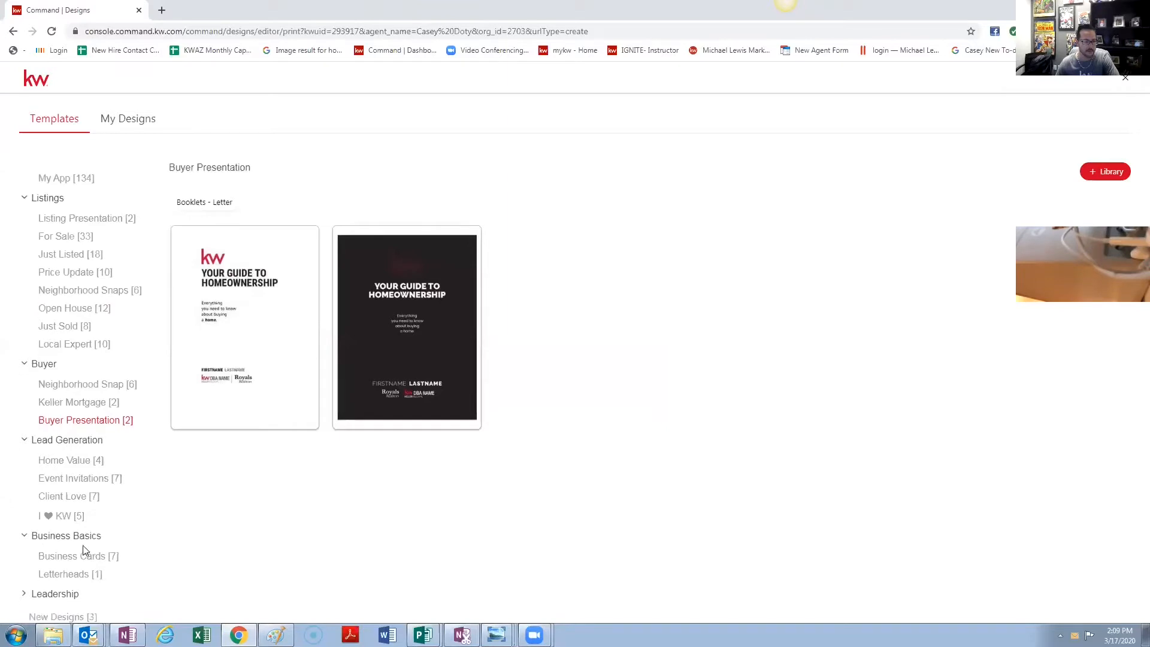
{"action": "left_click", "coordinate": [74, 550]}
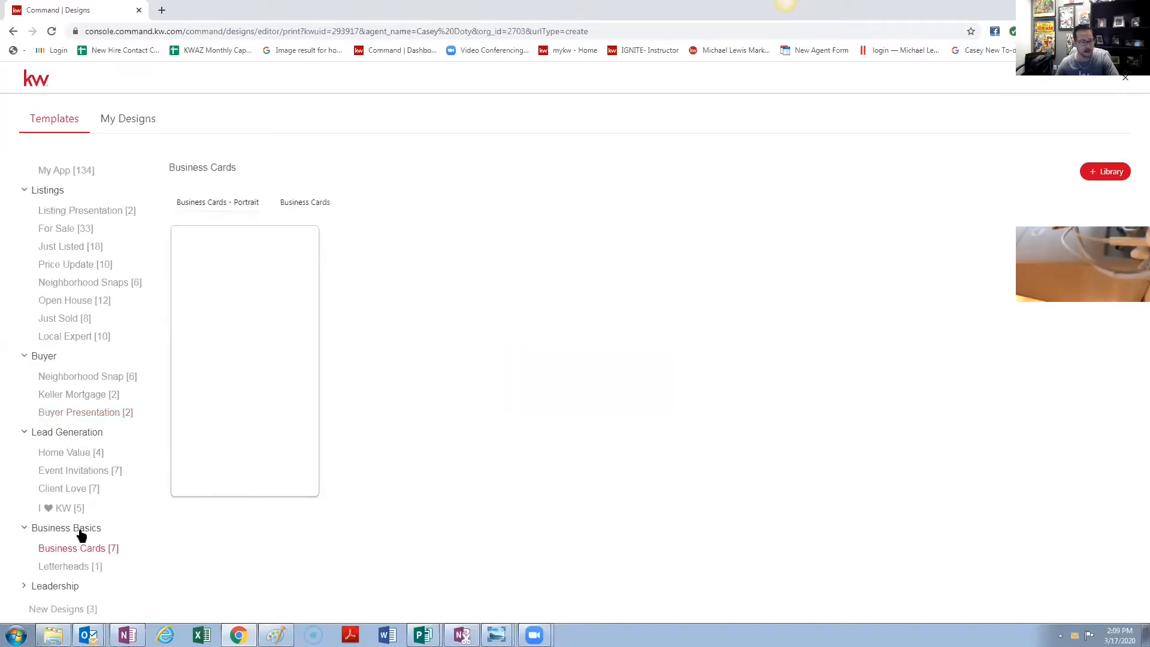
{"action": "left_click", "coordinate": [297, 206]}
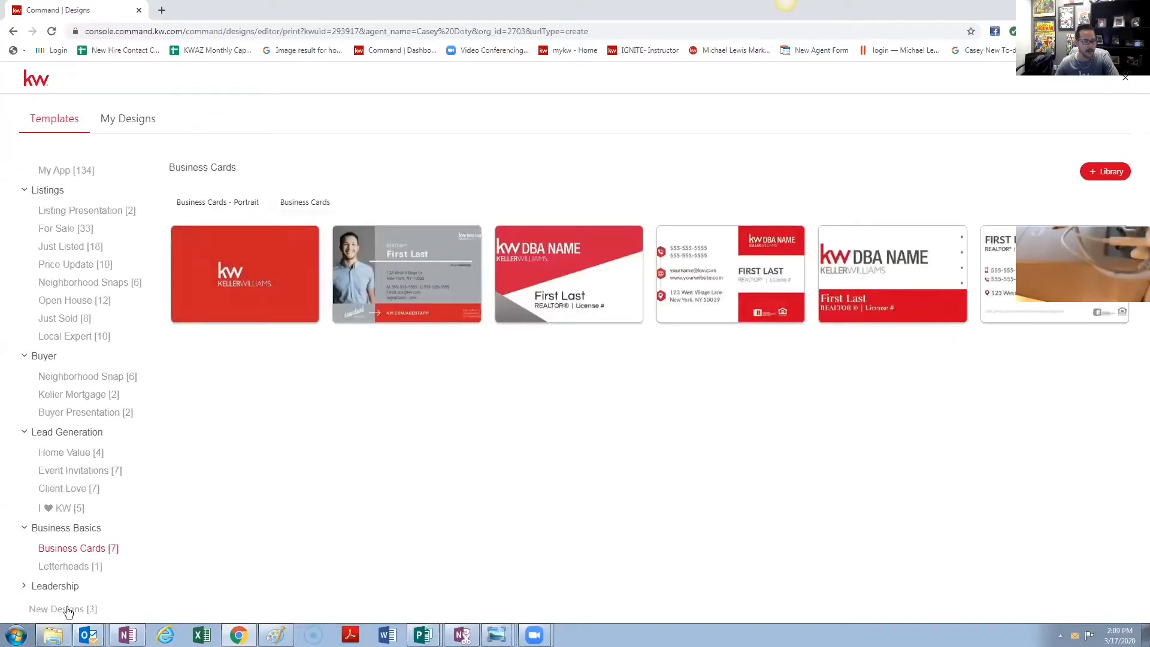
{"action": "left_click", "coordinate": [60, 587]}
{"action": "scroll", "coordinate": [88, 522], "scroll_direction": "down", "scroll_amount": 1}
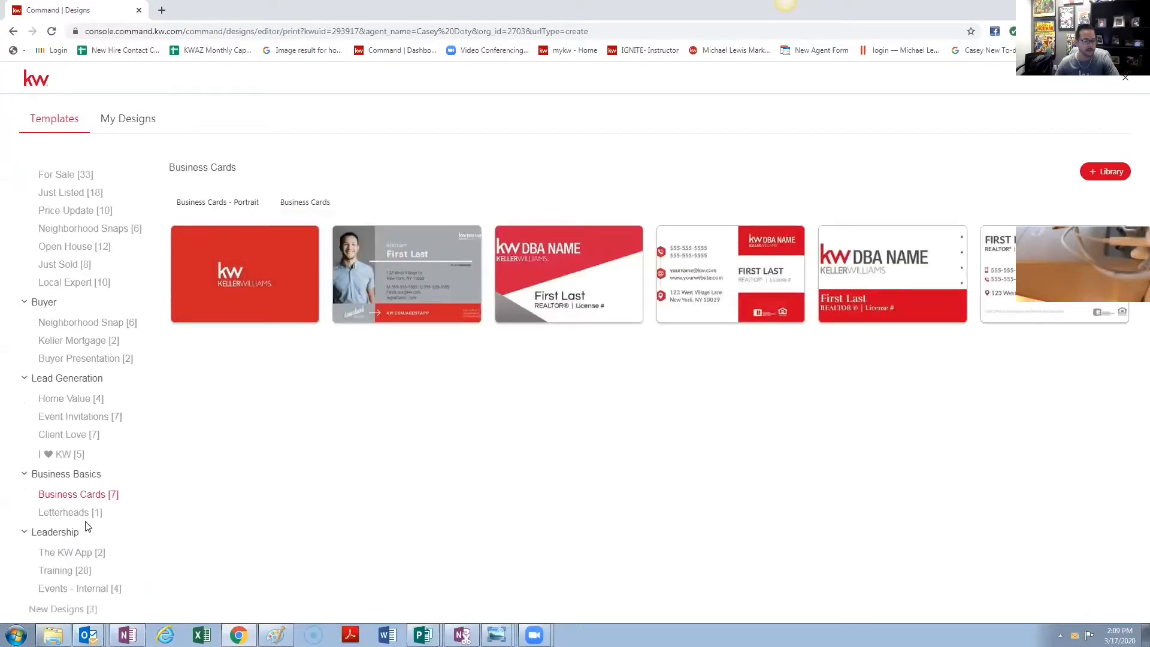
{"action": "scroll", "coordinate": [83, 521], "scroll_direction": "up", "scroll_amount": 2}
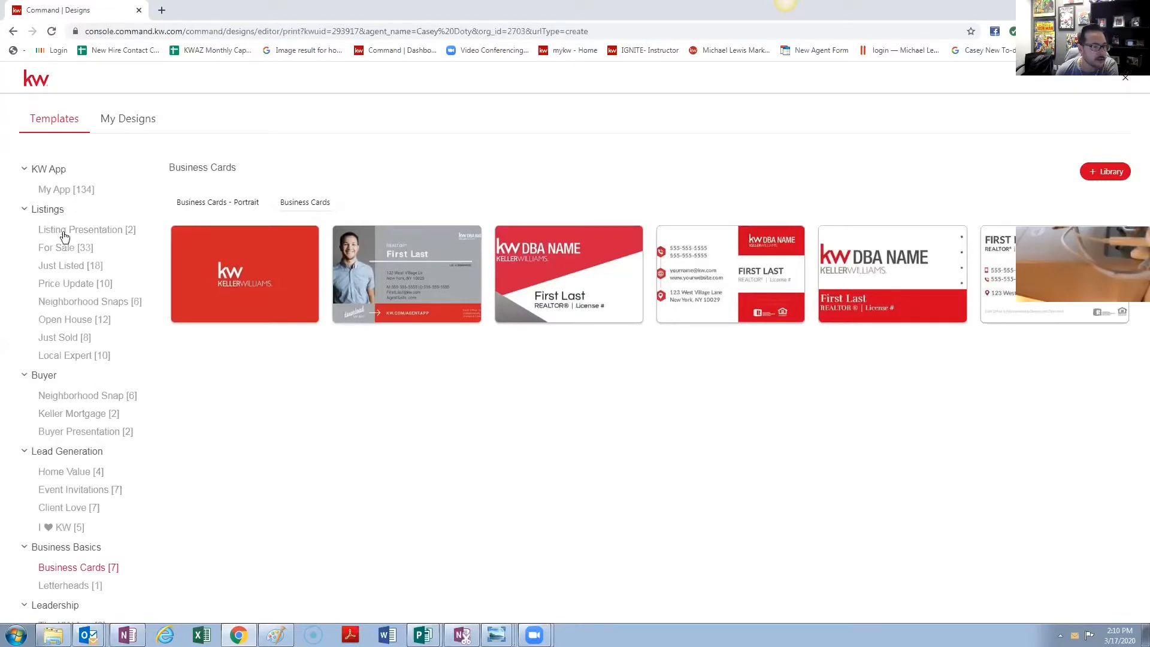
- Return to KW App > My App and filter to the letter-size flier templates
{"action": "left_click", "coordinate": [50, 171]}
{"action": "left_click", "coordinate": [47, 172]}
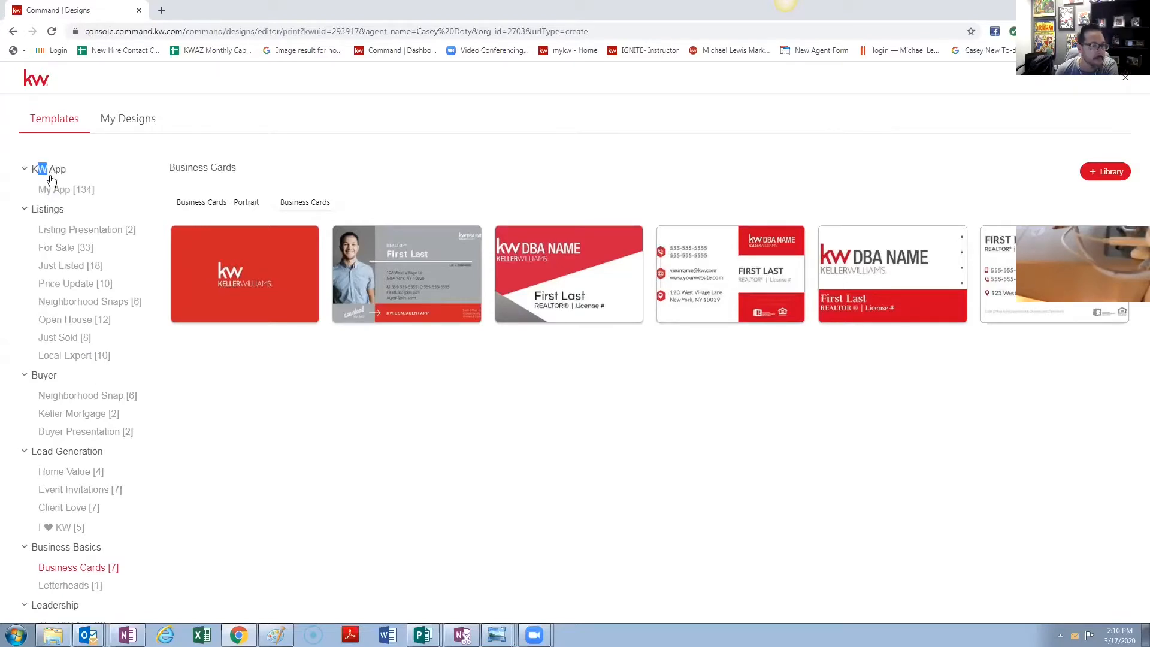
{"action": "left_click", "coordinate": [58, 191]}
{"action": "left_click", "coordinate": [265, 203]}
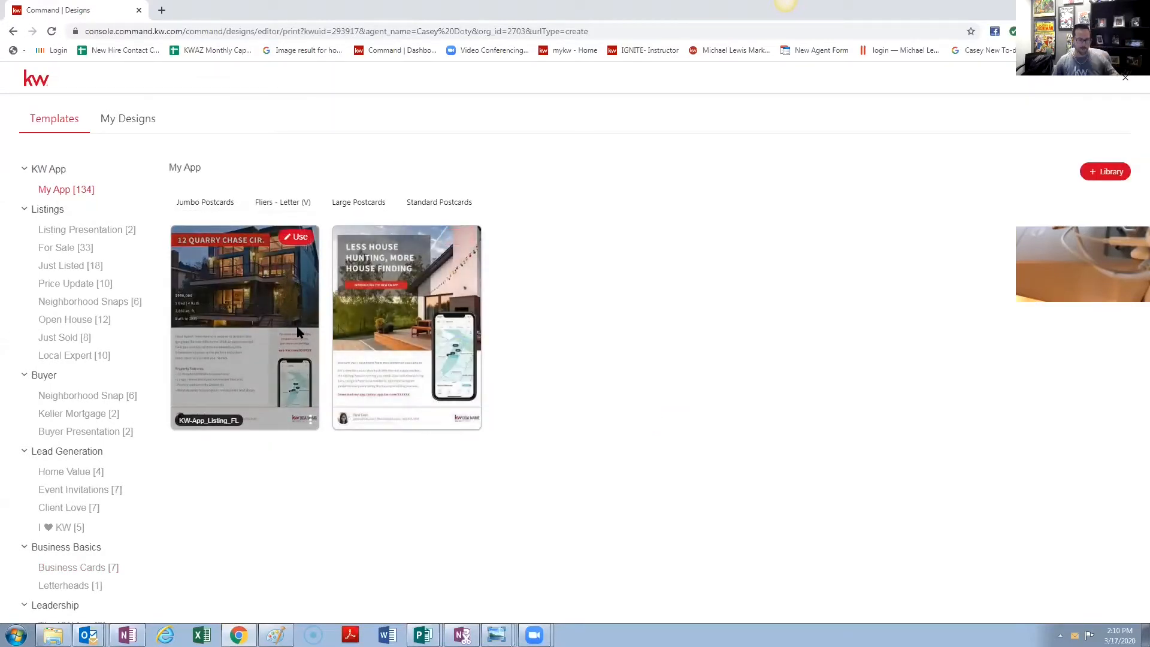
{"action": "left_click", "coordinate": [297, 241]}
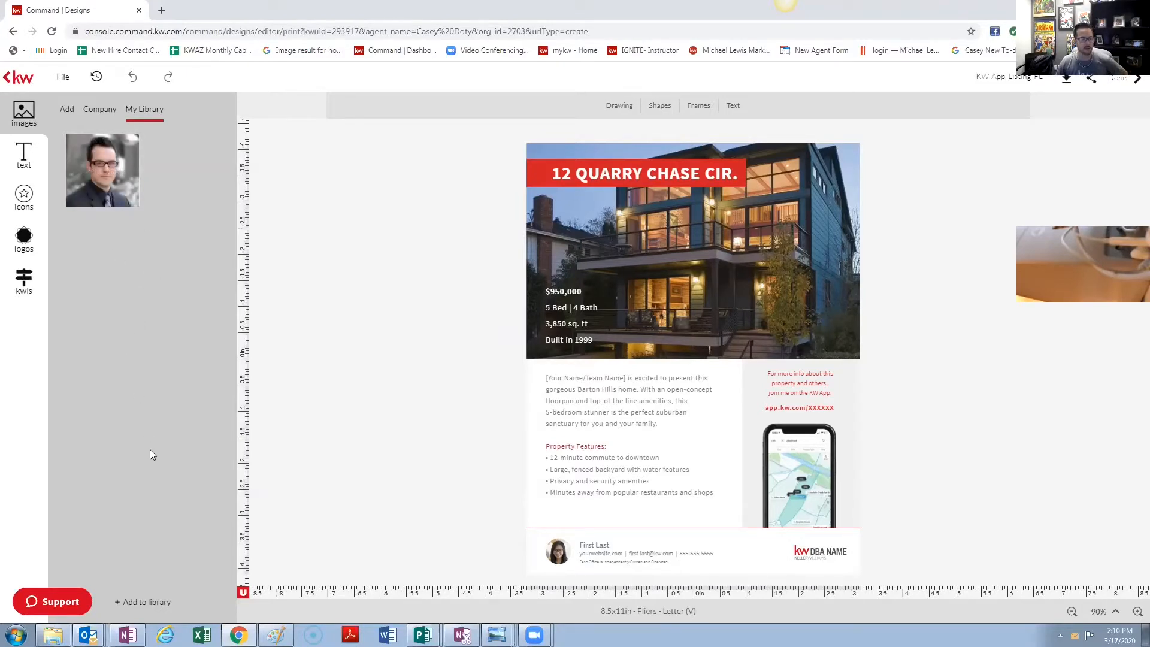
{"action": "left_click", "coordinate": [153, 604]}
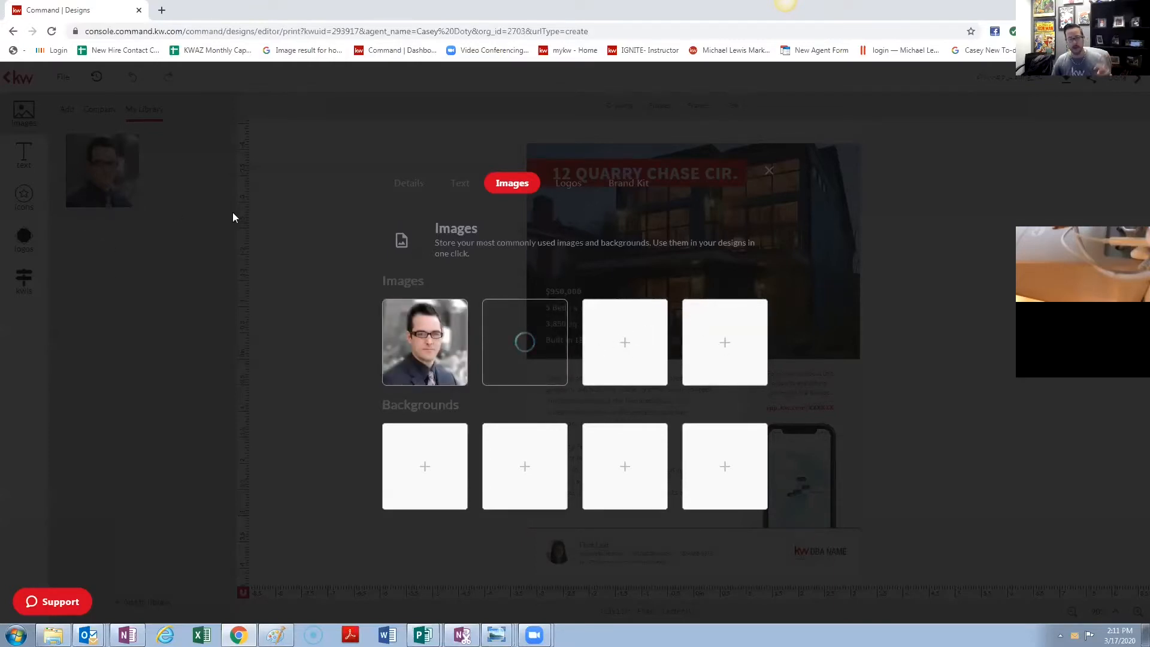
- Close the image library, check the Add and My Library tabs, then view the saved Logos
{"action": "left_click", "coordinate": [769, 171]}
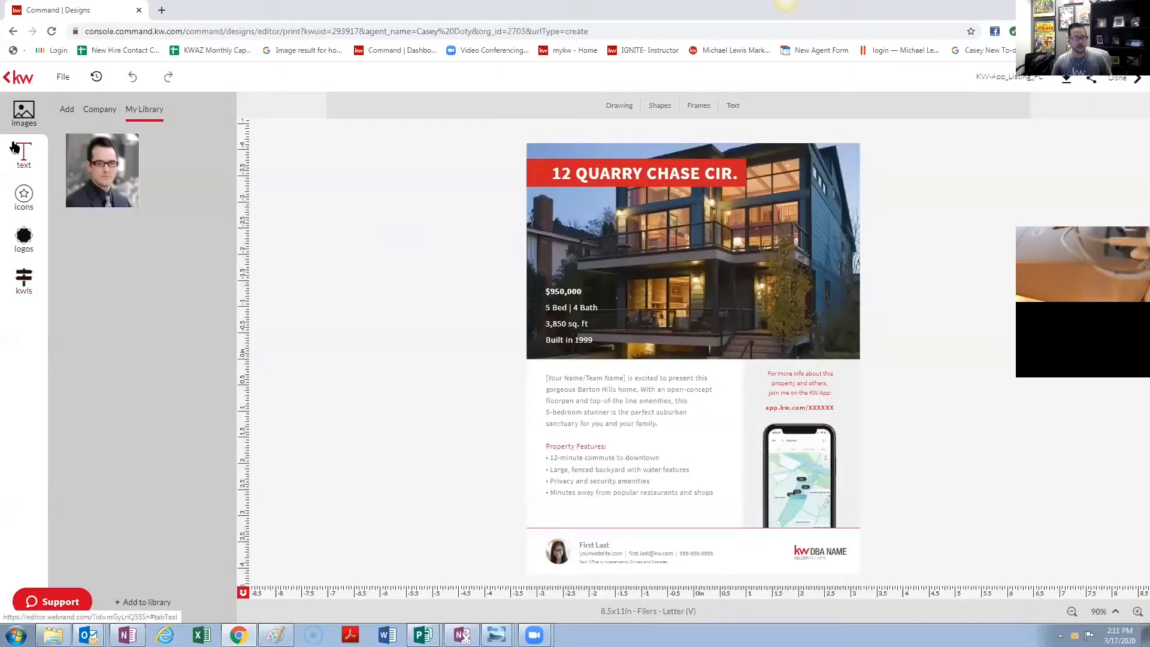
{"action": "left_click", "coordinate": [67, 111]}
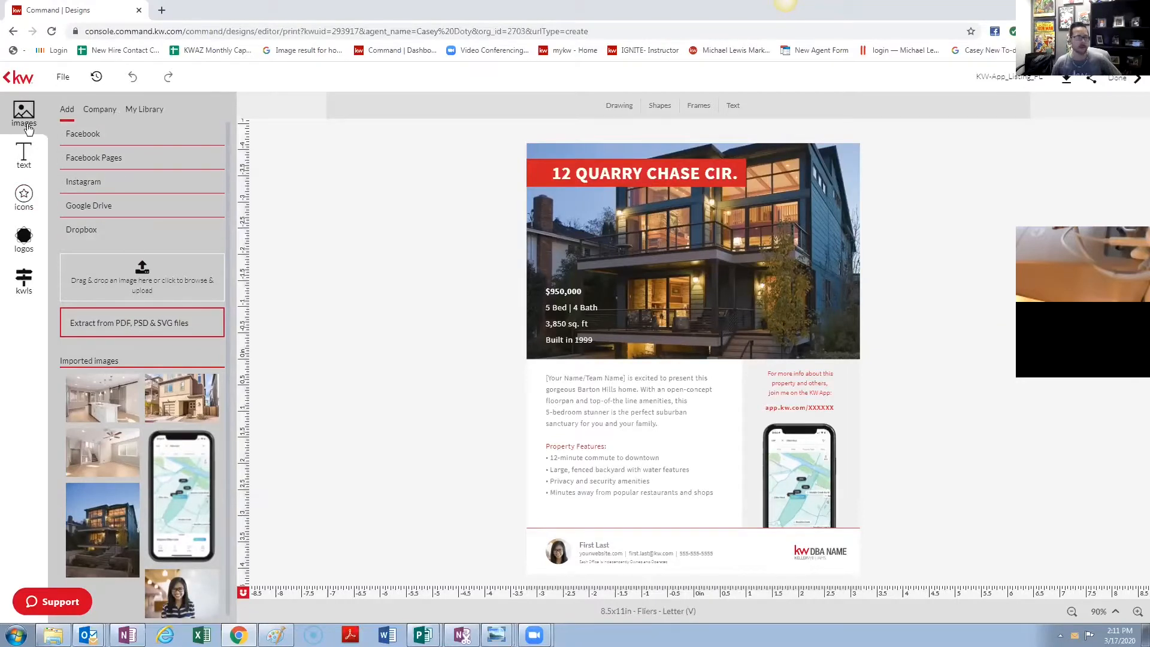
{"action": "left_click", "coordinate": [141, 109]}
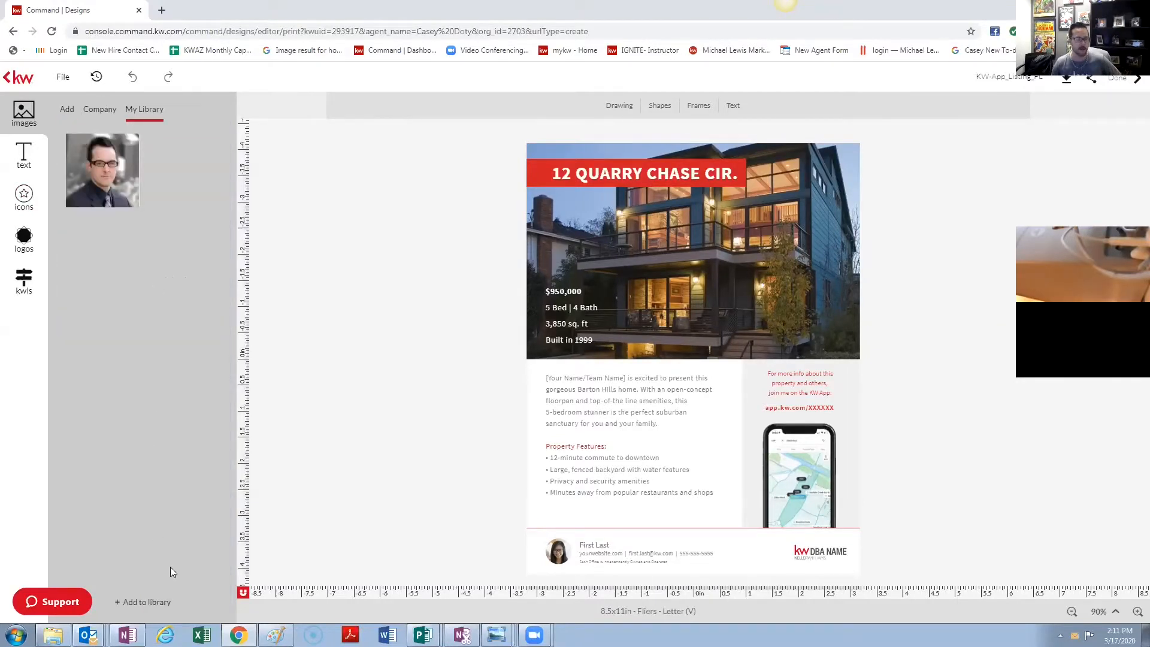
{"action": "left_click", "coordinate": [150, 603]}
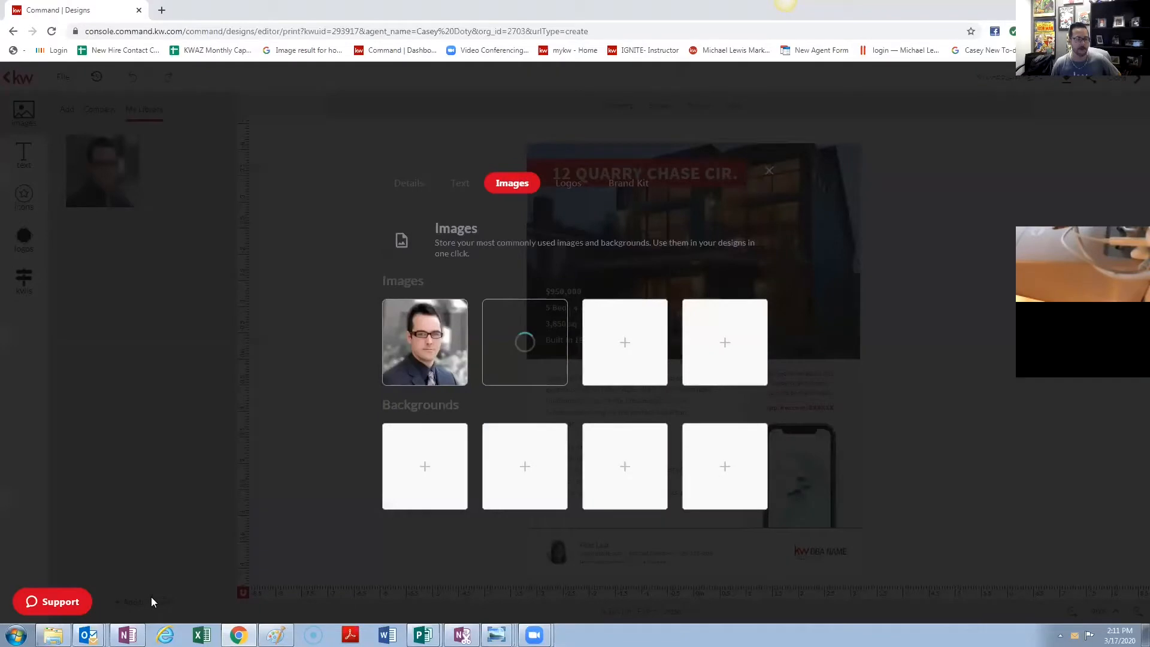
{"action": "left_click", "coordinate": [572, 187]}
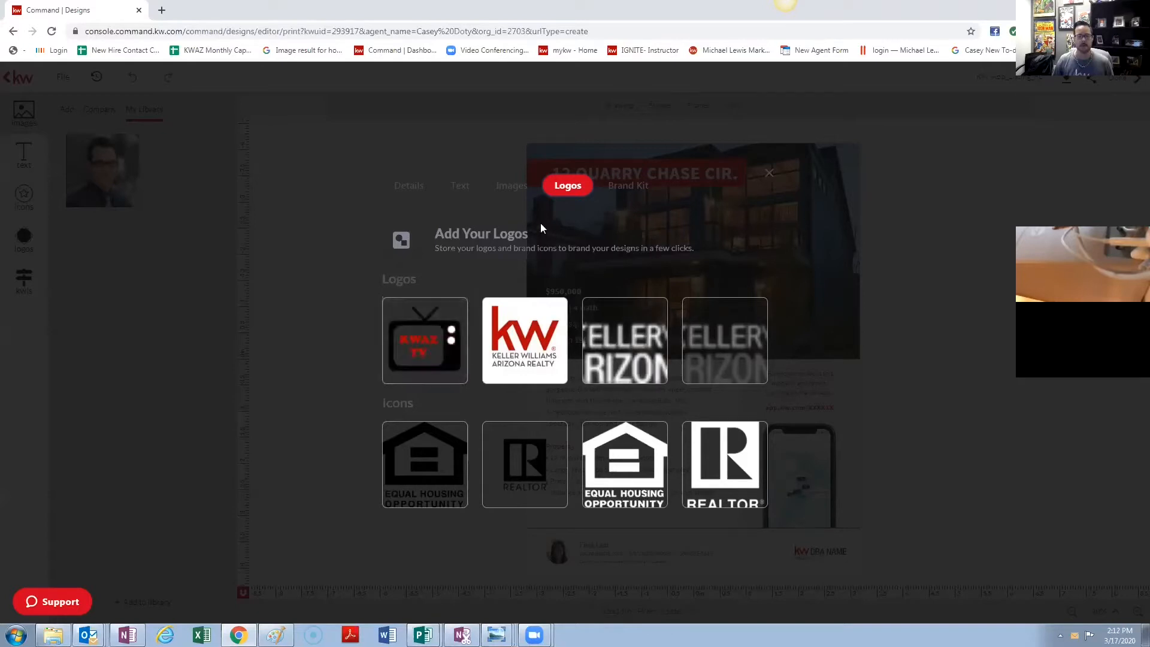
- Open Google Drive in a new tab and switch to the account with Drive access
{"action": "left_click", "coordinate": [160, 10]}
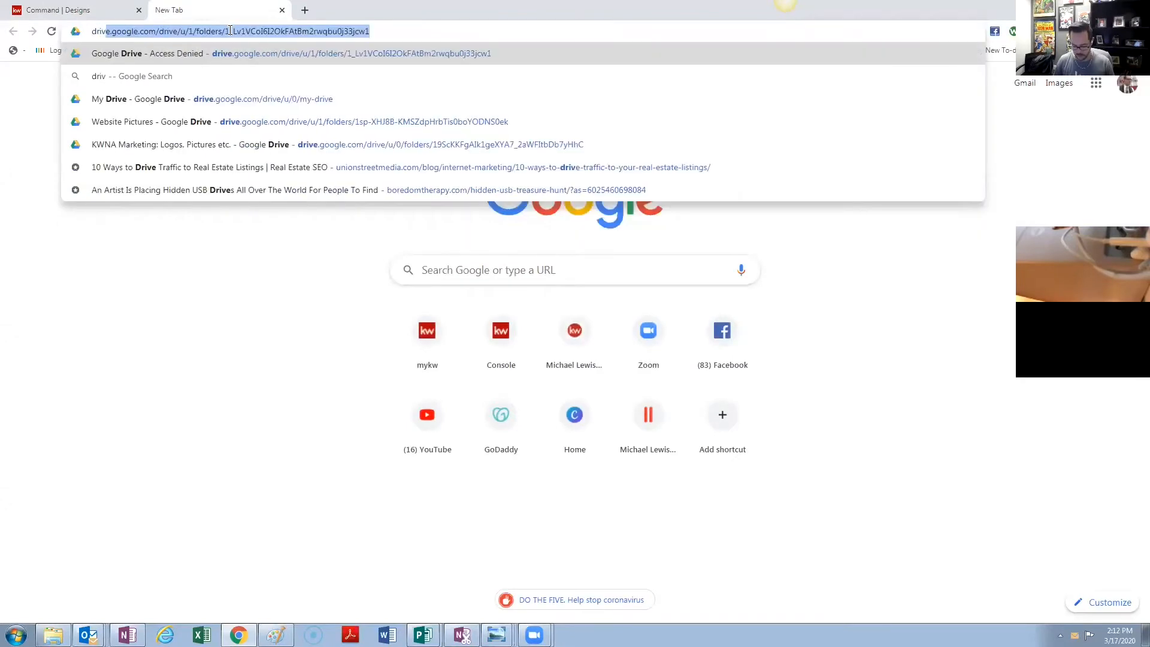
{"action": "key", "text": "Return"}
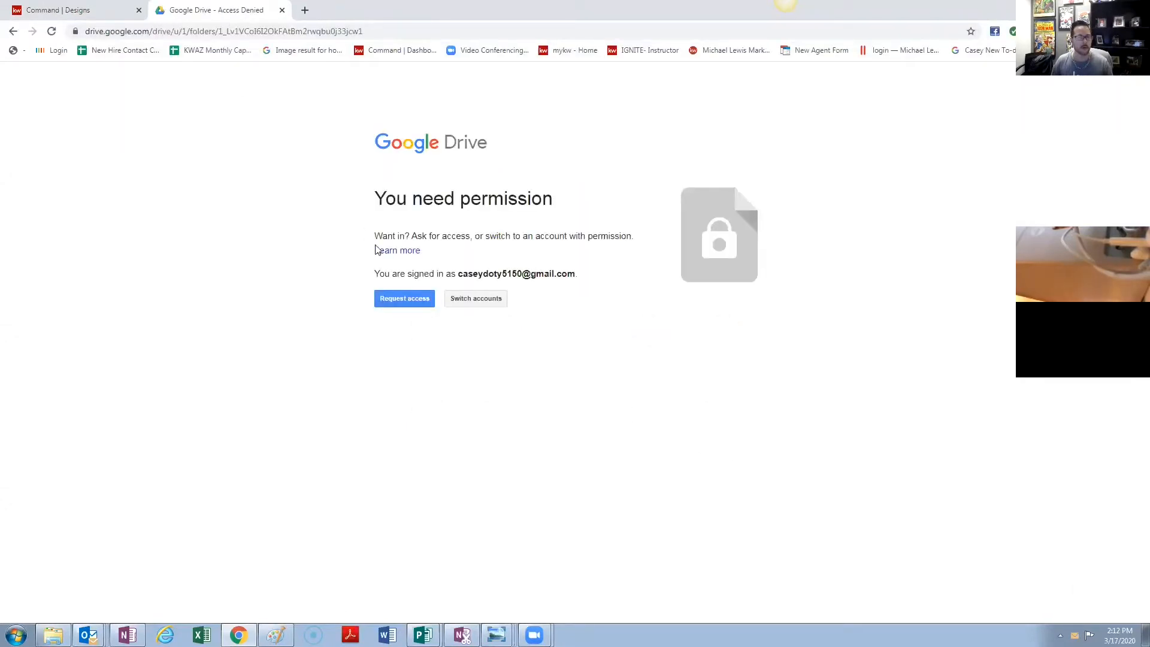
{"action": "left_click", "coordinate": [463, 298]}
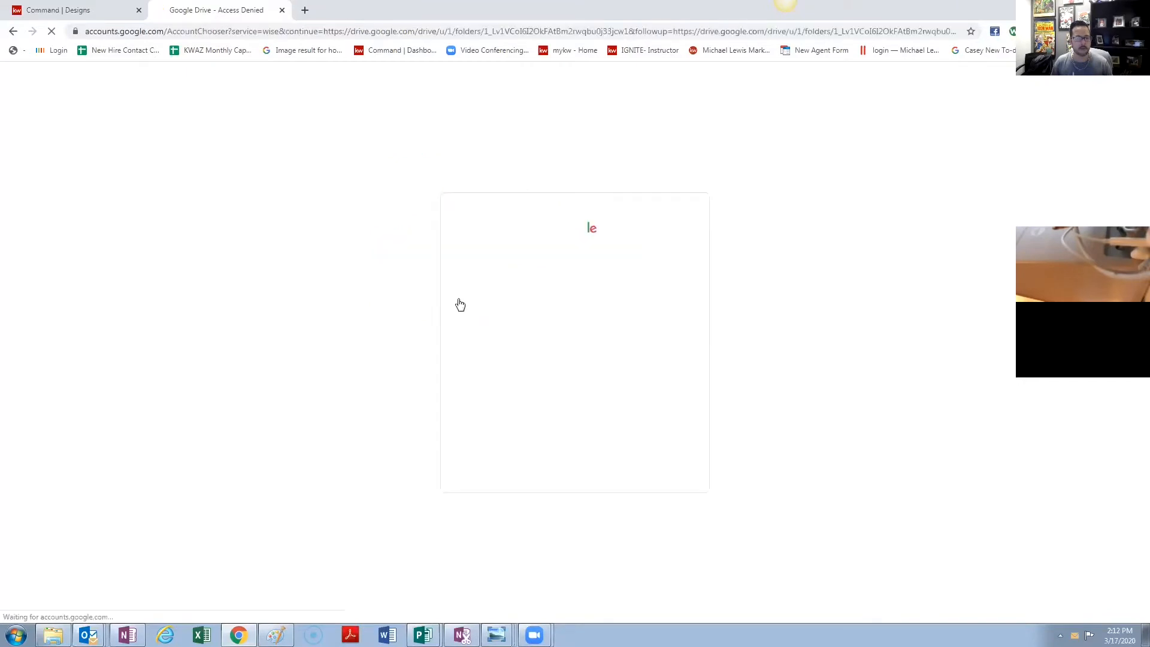
{"action": "left_click", "coordinate": [521, 303]}
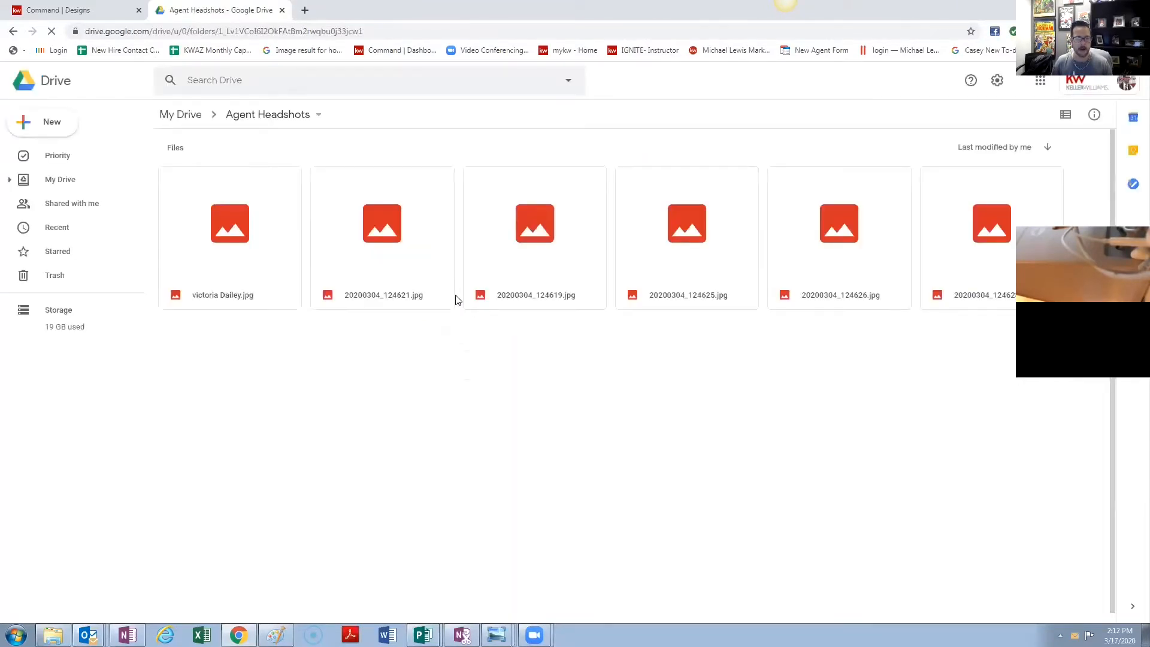
- Go to My Drive > KWAZ Marketing > KWAZ Logos and select Equal Housing Logo.png
{"action": "left_click", "coordinate": [62, 182]}
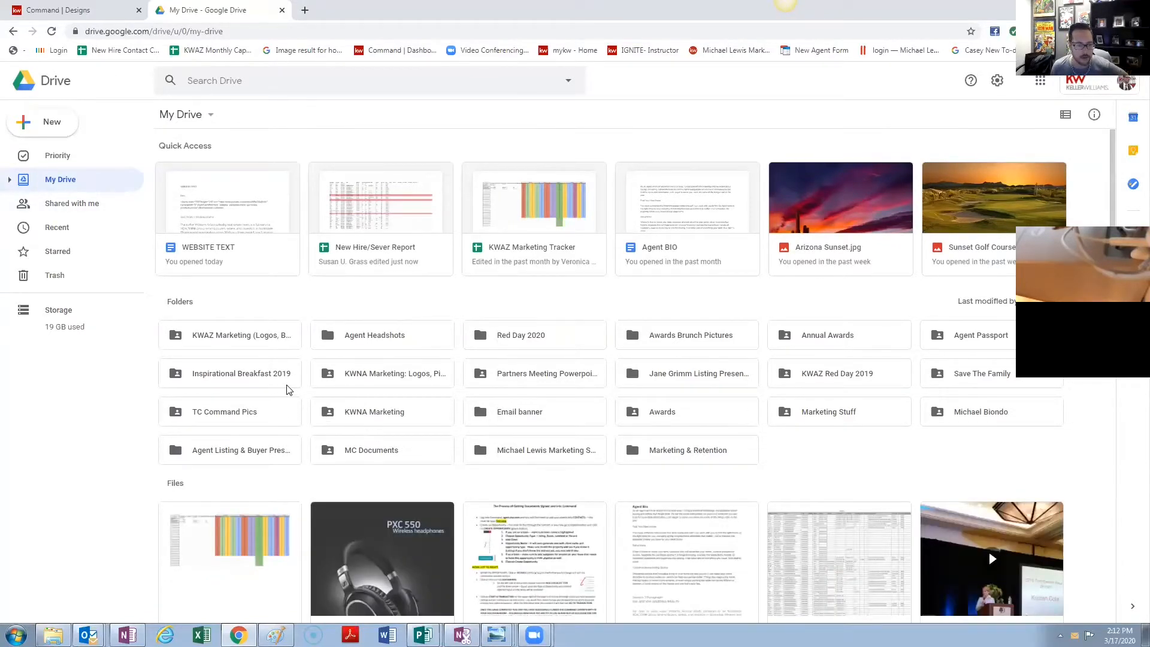
{"action": "double_click", "coordinate": [240, 339]}
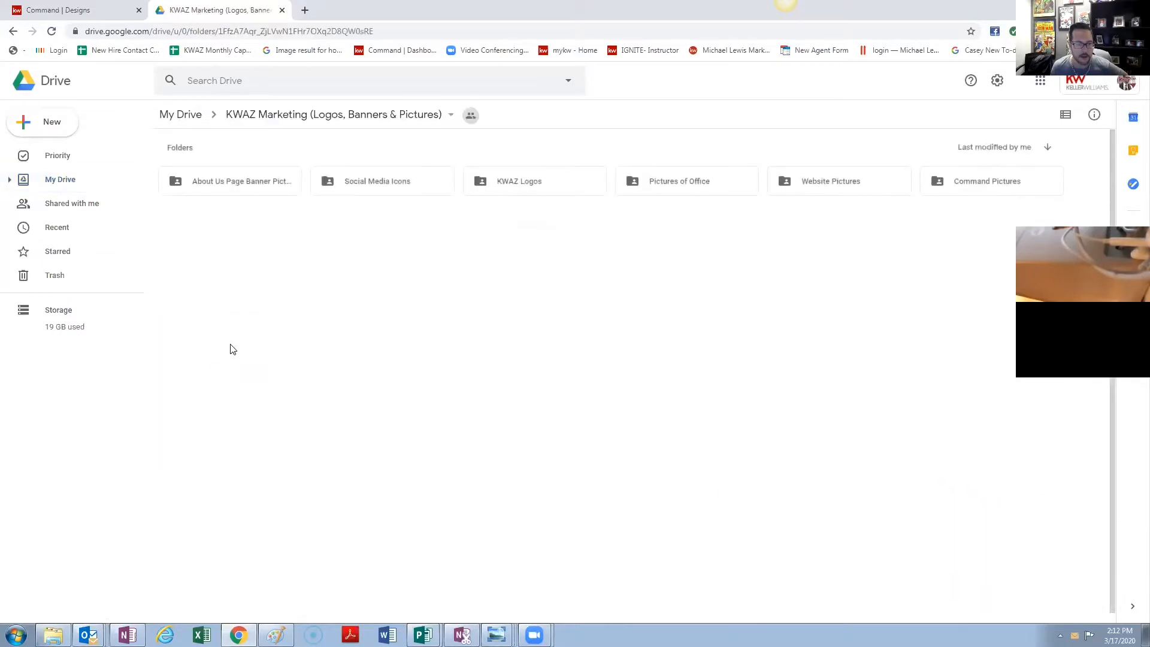
{"action": "double_click", "coordinate": [538, 176]}
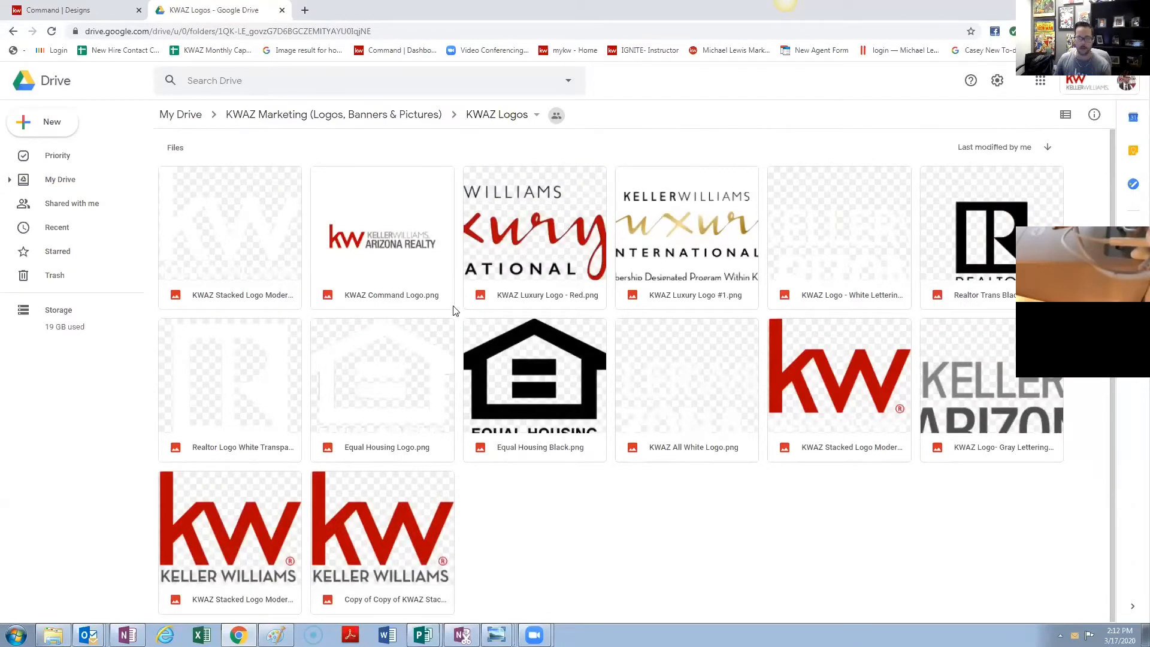
{"action": "left_click", "coordinate": [409, 376]}
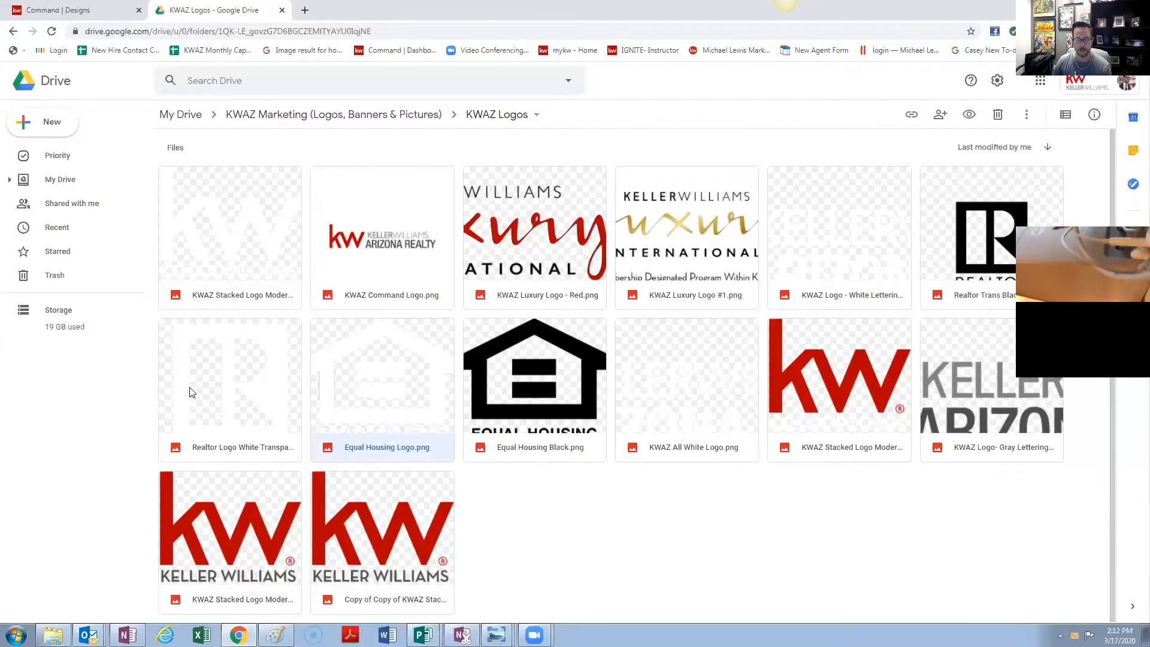
{"action": "right_click", "coordinate": [379, 353]}
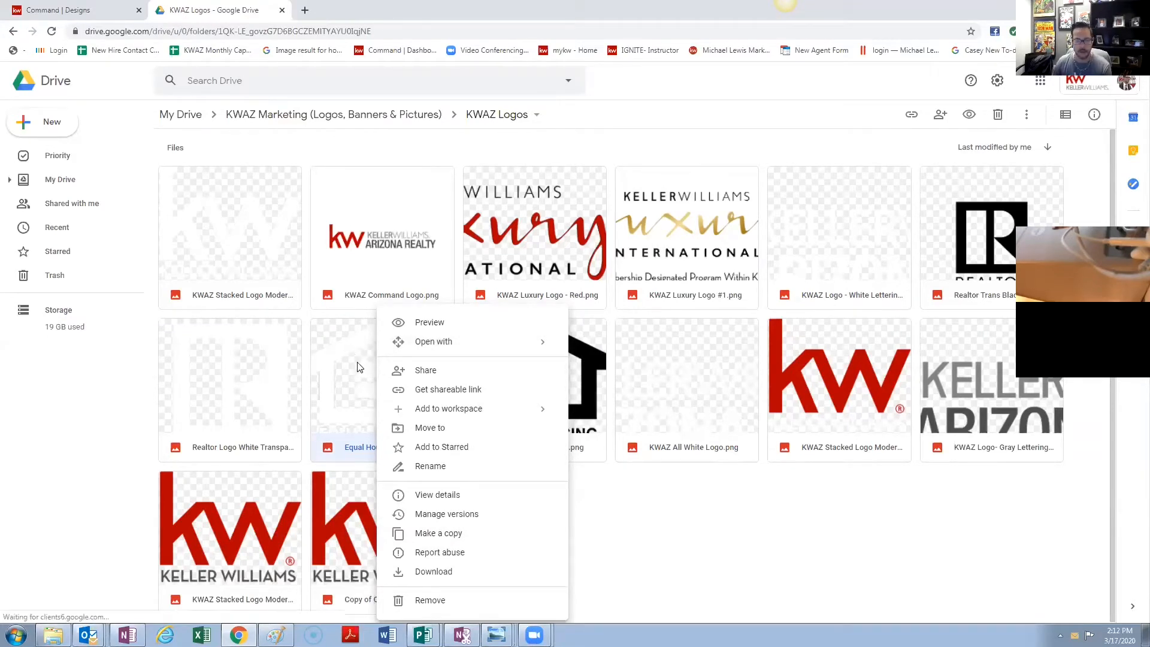
{"action": "left_click", "coordinate": [645, 491]}
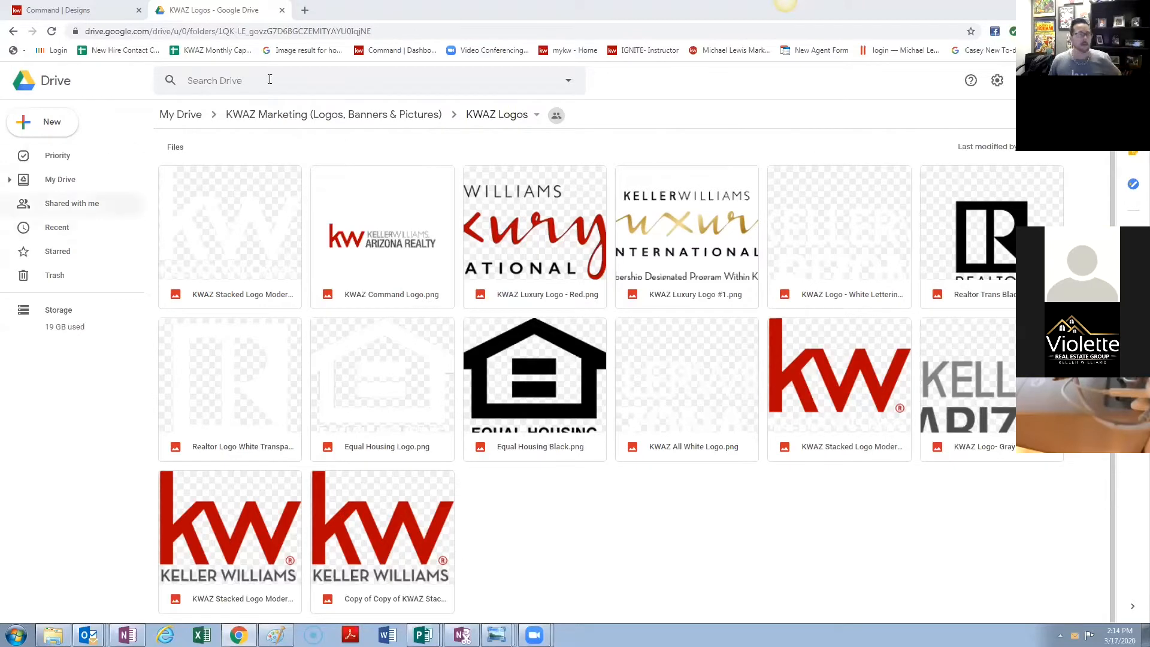
- Back in the flyer editor, open the Brand Kit and cancel adding a font file
{"action": "left_click", "coordinate": [53, 12]}
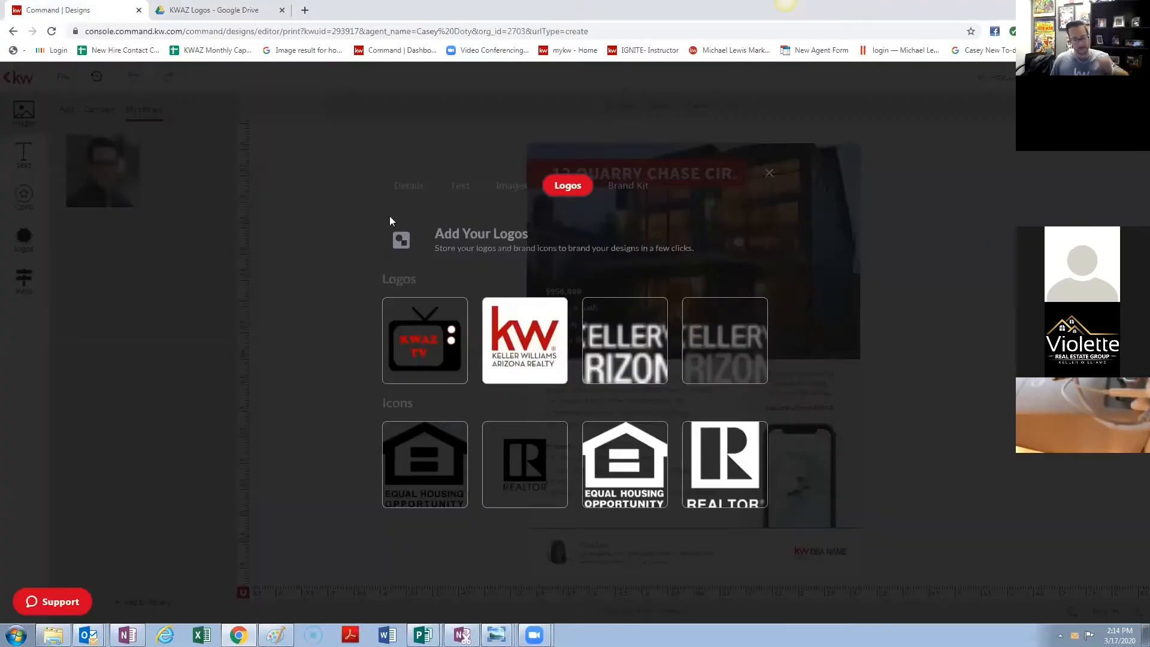
{"action": "left_click", "coordinate": [629, 197]}
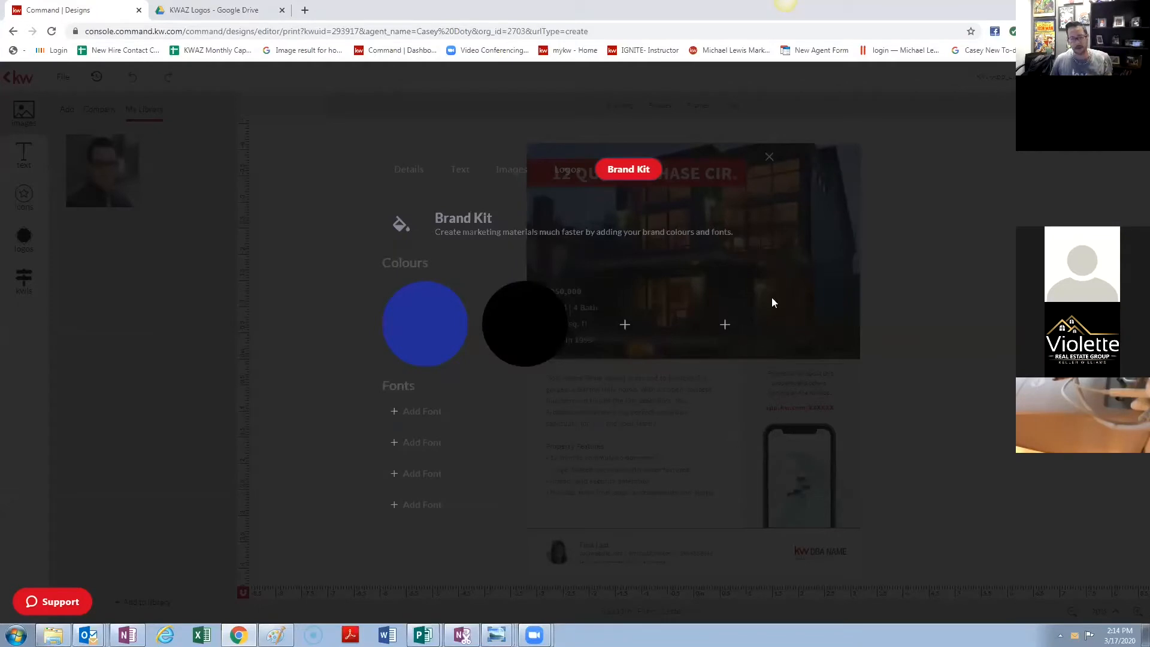
{"action": "left_click", "coordinate": [416, 414]}
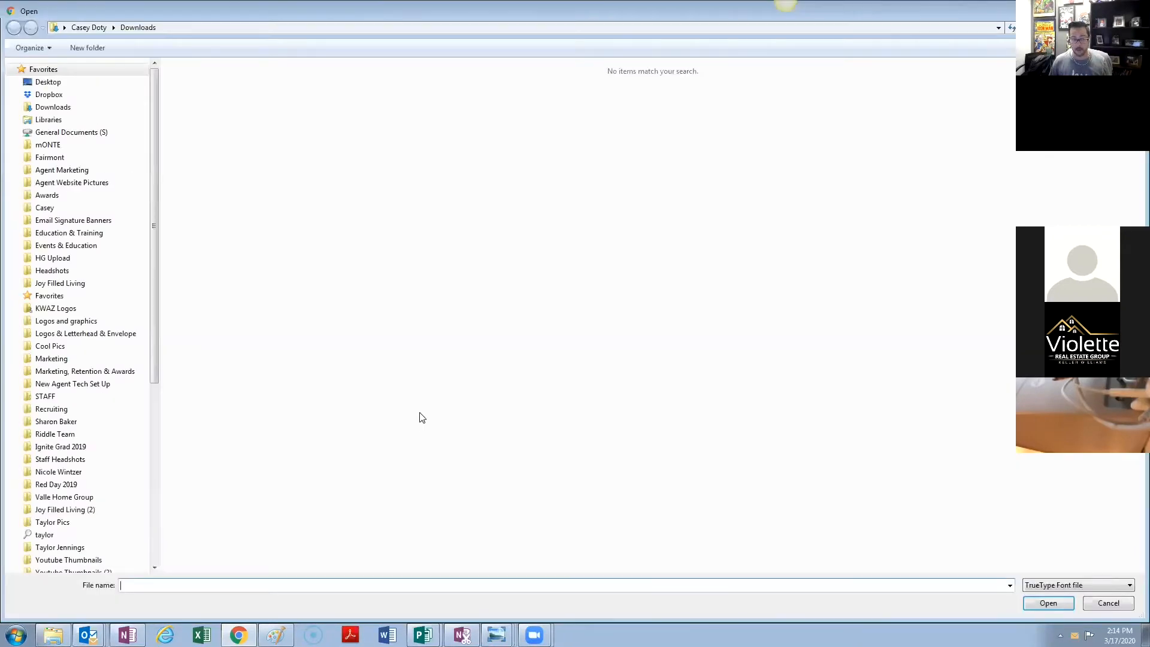
{"action": "key", "text": "Escape"}
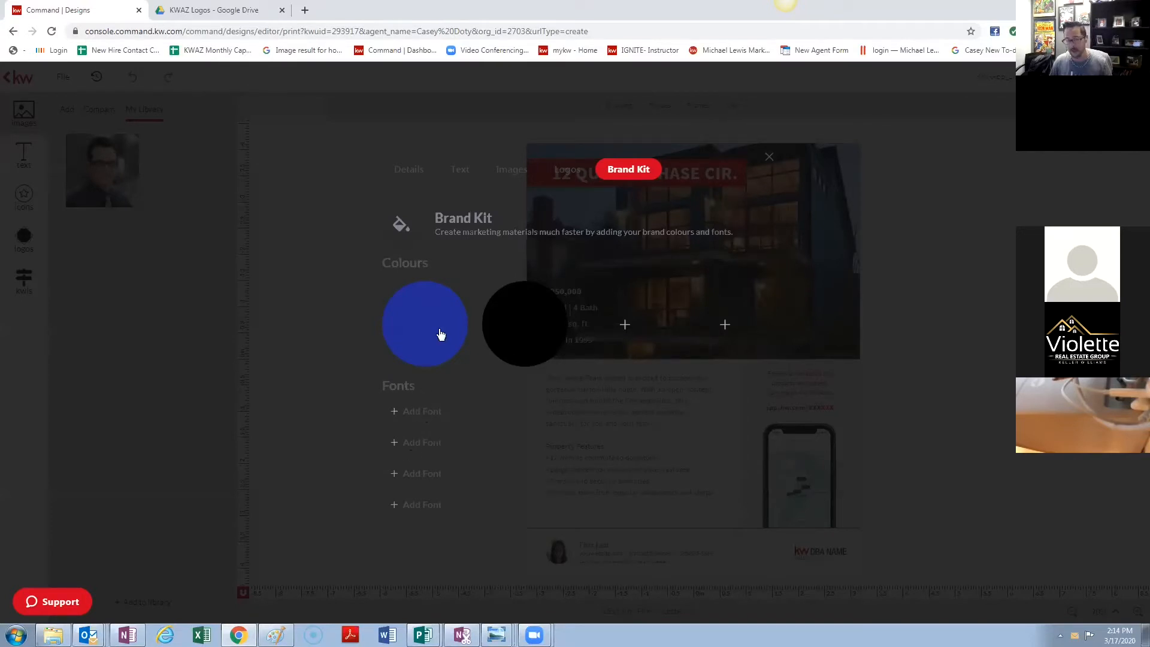
{"action": "left_click", "coordinate": [632, 325]}
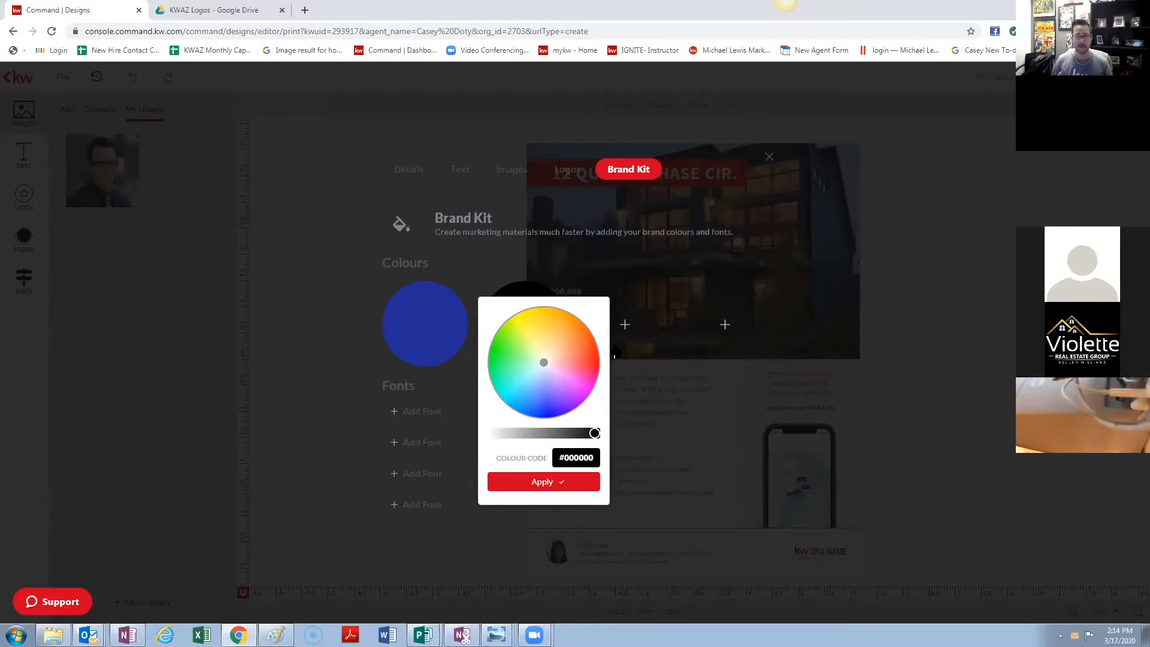
{"action": "left_click", "coordinate": [772, 158]}
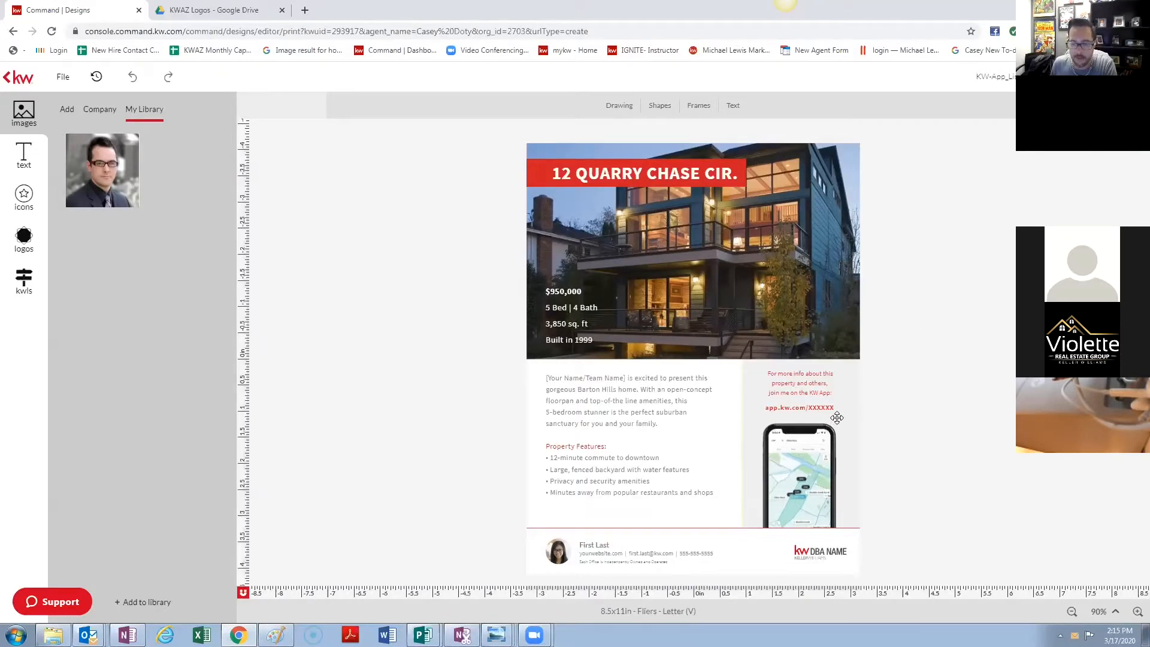
{"action": "left_click", "coordinate": [822, 555]}
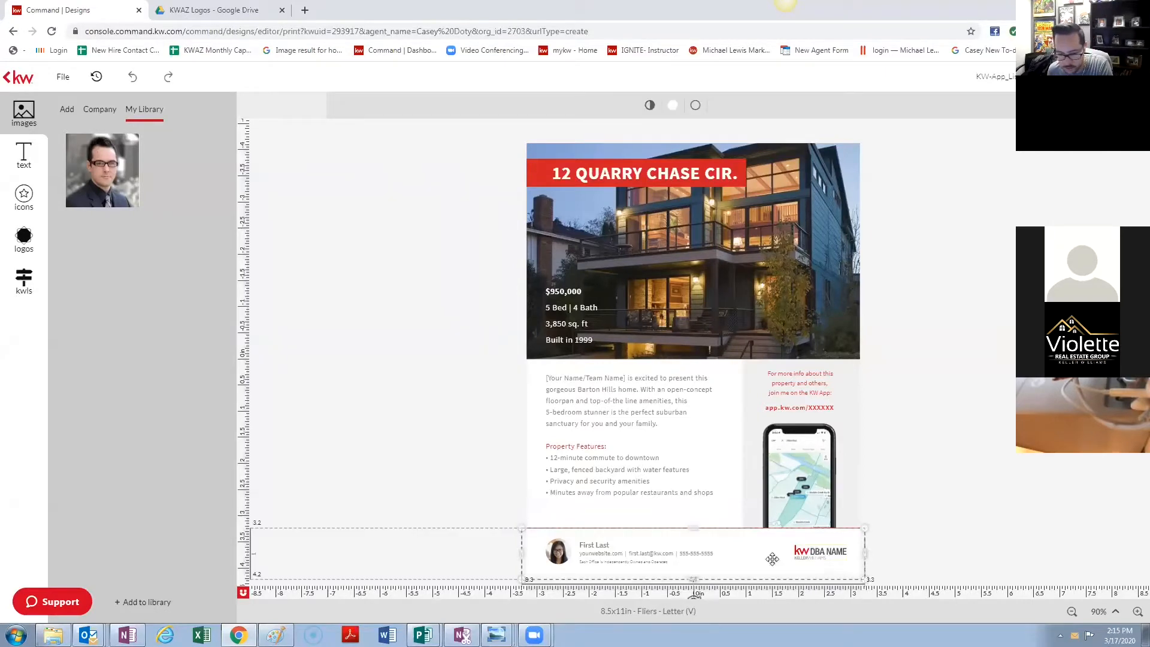
- Undo the accidental moves of the white element near the phone, restoring the original layout
{"action": "left_click_drag", "start_coordinate": [770, 557], "coordinate": [987, 429]}
{"action": "left_click_drag", "start_coordinate": [875, 466], "coordinate": [885, 459]}
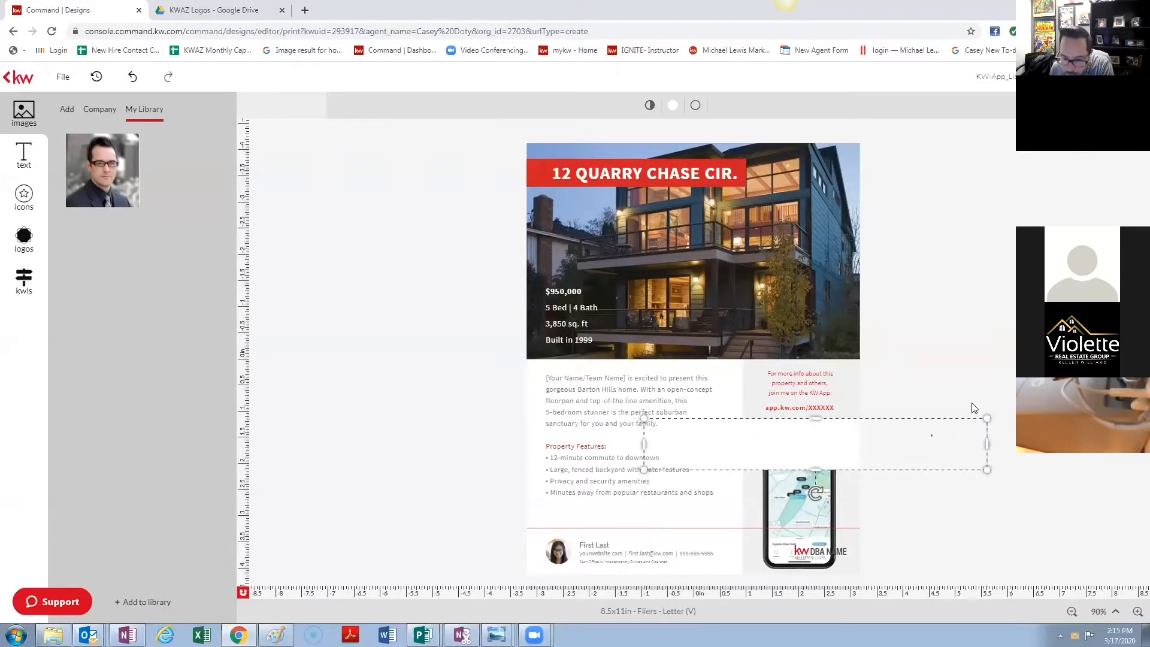
{"action": "left_click_drag", "start_coordinate": [849, 441], "coordinate": [976, 395]}
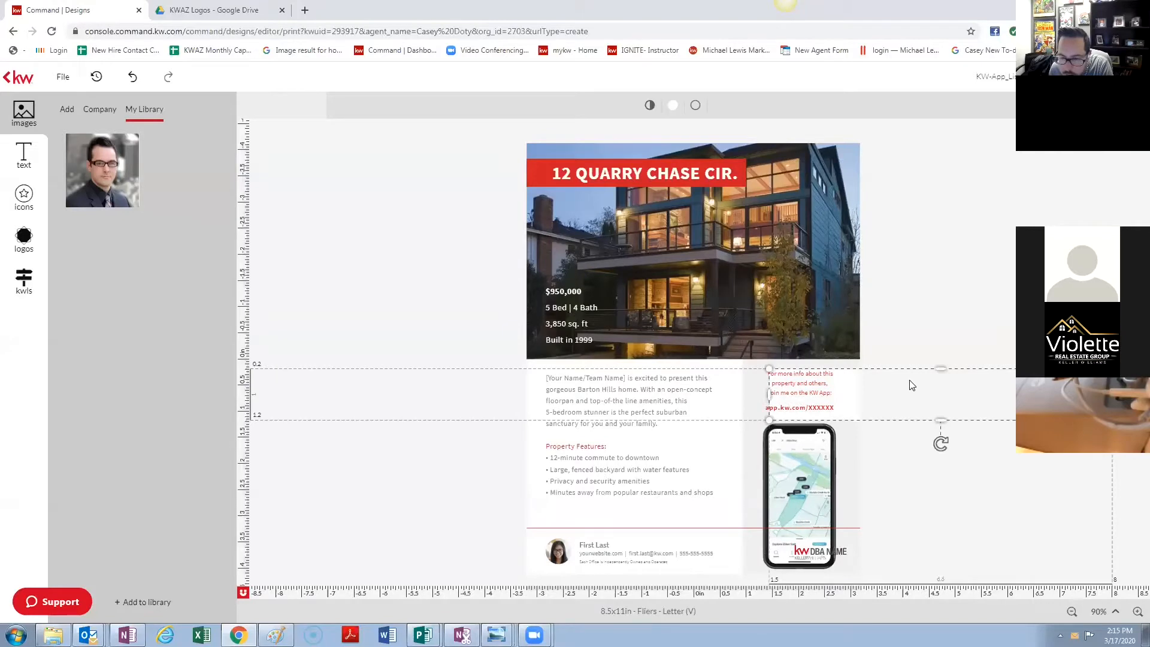
{"action": "left_click_drag", "start_coordinate": [909, 380], "coordinate": [878, 430]}
{"action": "left_click", "coordinate": [926, 321]}
{"action": "left_click_drag", "start_coordinate": [936, 377], "coordinate": [790, 504]}
{"action": "left_click_drag", "start_coordinate": [991, 383], "coordinate": [910, 472]}
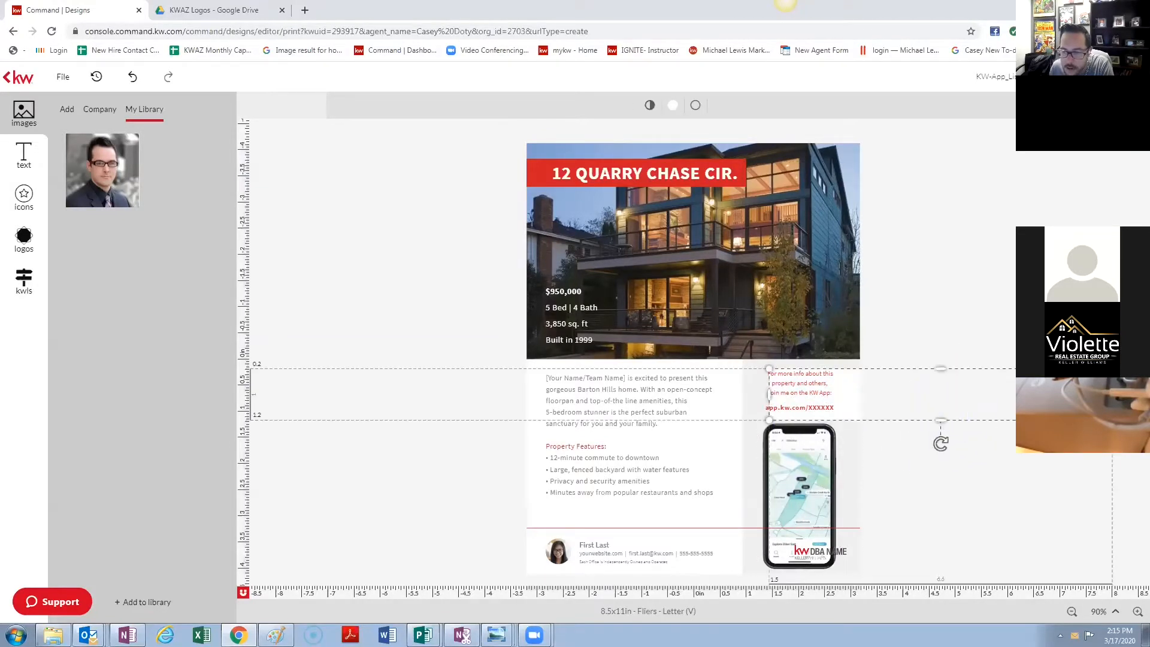
{"action": "left_click_drag", "start_coordinate": [1031, 367], "coordinate": [994, 413]}
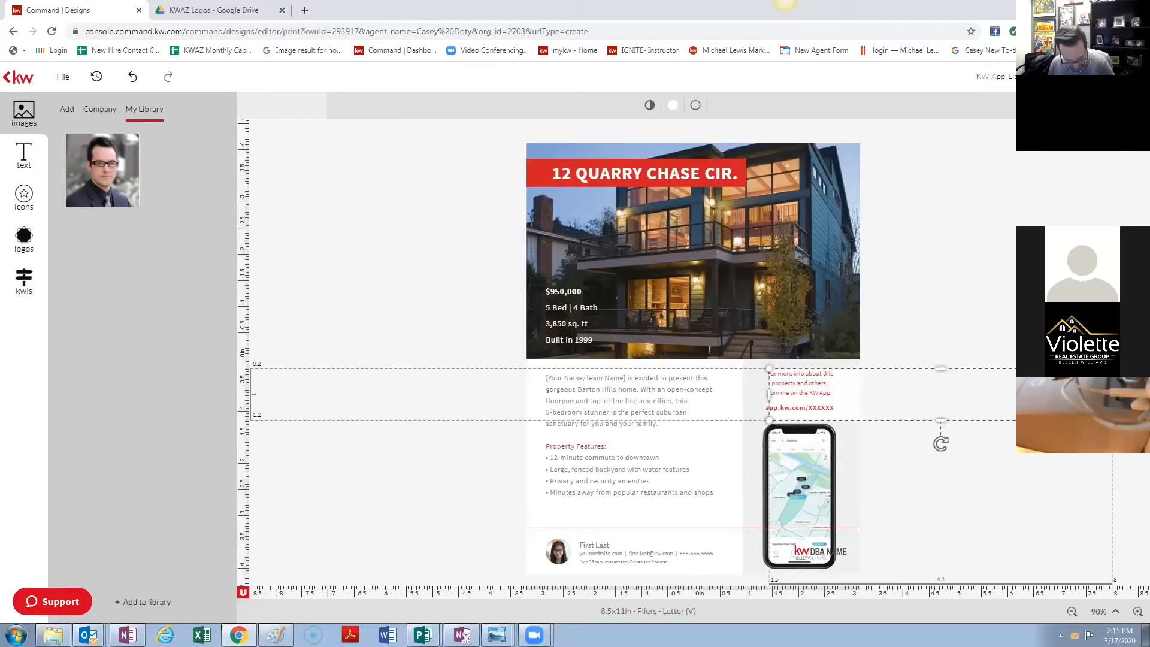
{"action": "key", "text": "ctrl+z"}
{"action": "key", "text": "ctrl+z"}
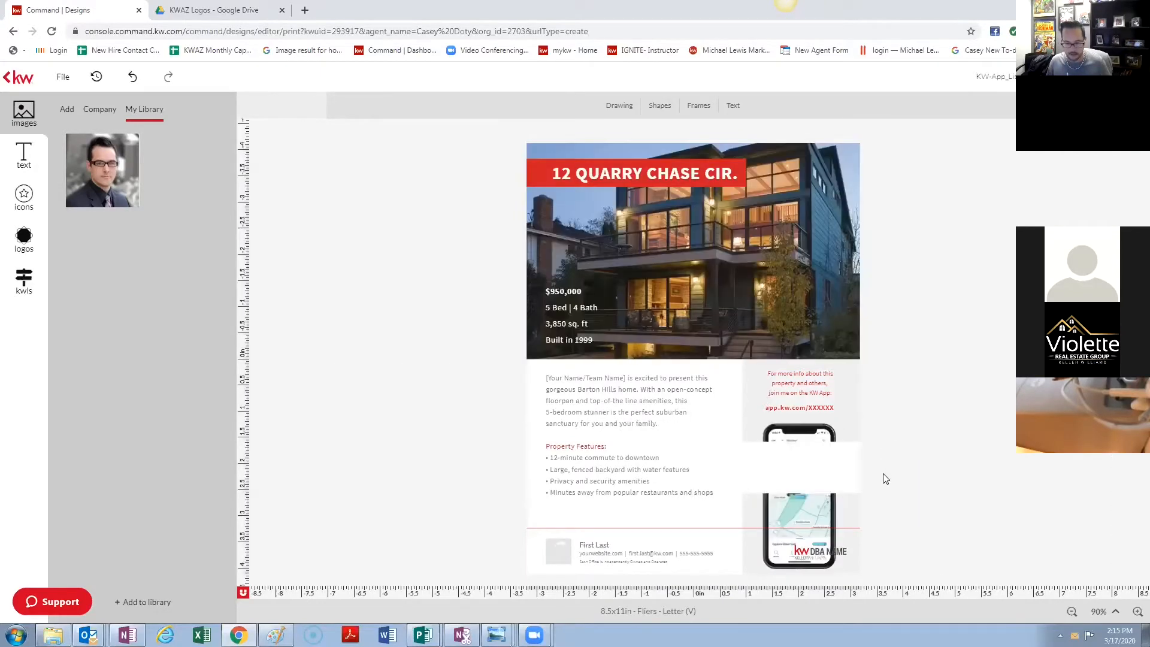
{"action": "key", "text": "ctrl+z"}
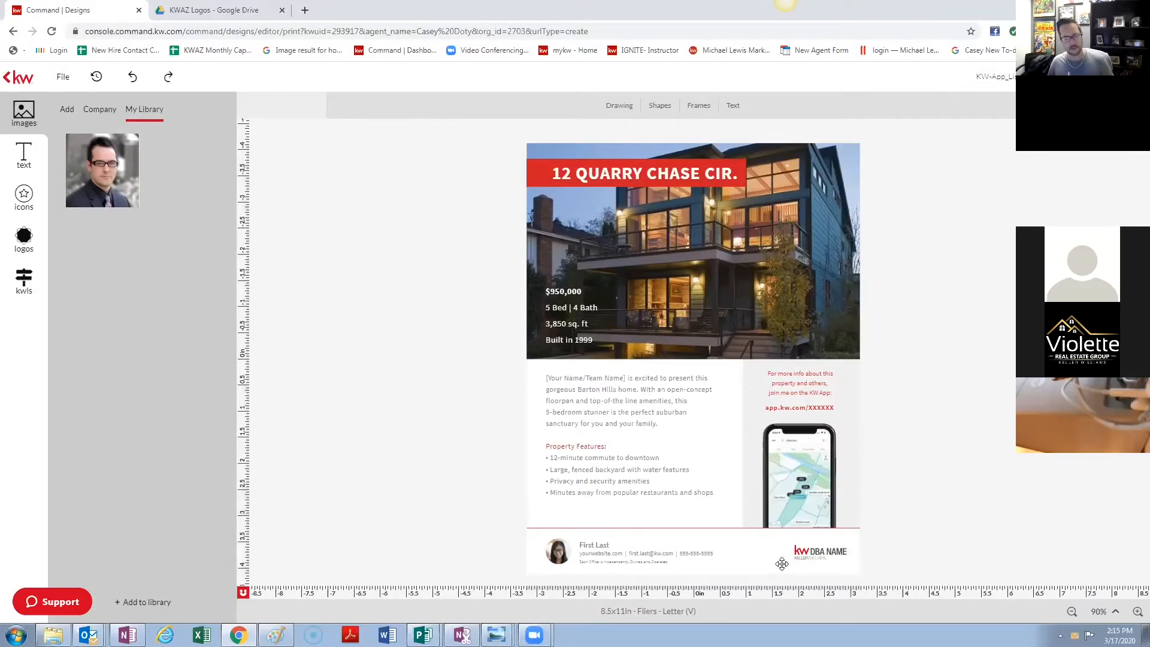
- Select the footer bar and bring up its Layer Order/Align options
{"action": "left_click", "coordinate": [785, 551]}
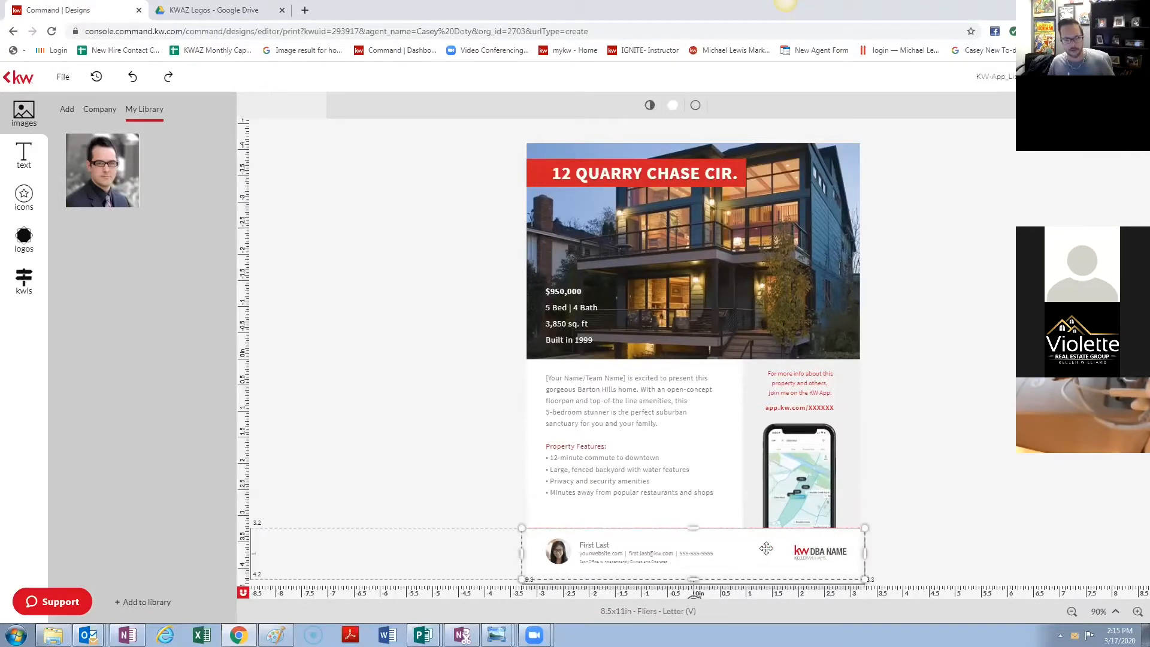
{"action": "right_click", "coordinate": [767, 547]}
{"action": "mouse_move", "coordinate": [806, 507]}
{"action": "left_click", "coordinate": [1094, 163]}
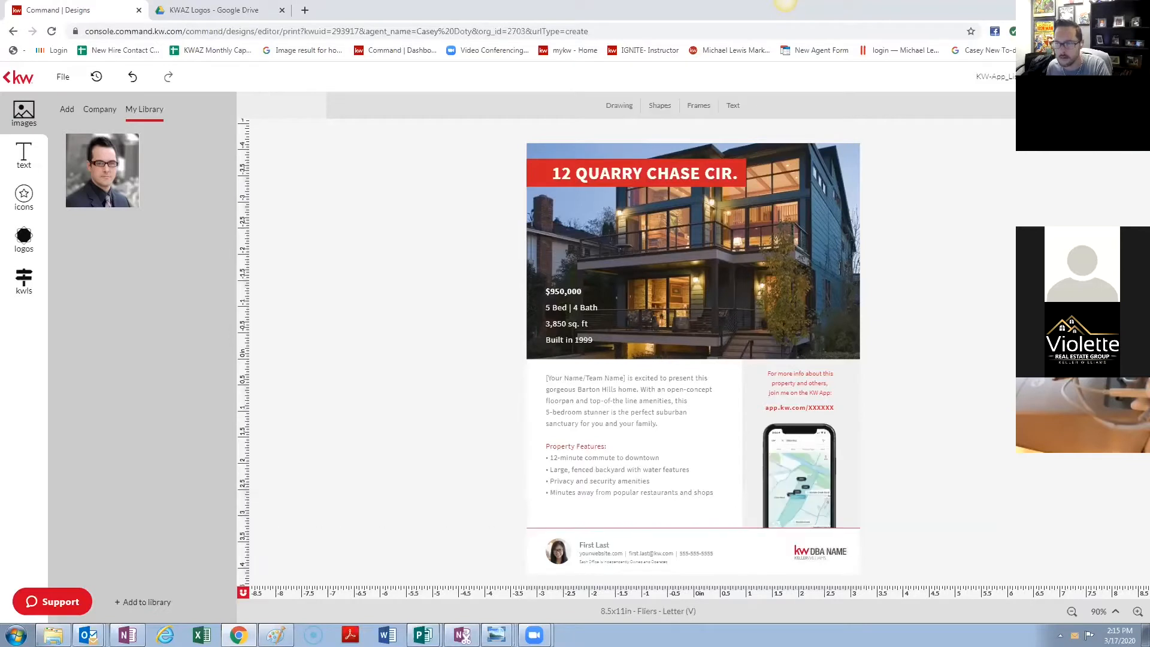
{"action": "left_click", "coordinate": [762, 554]}
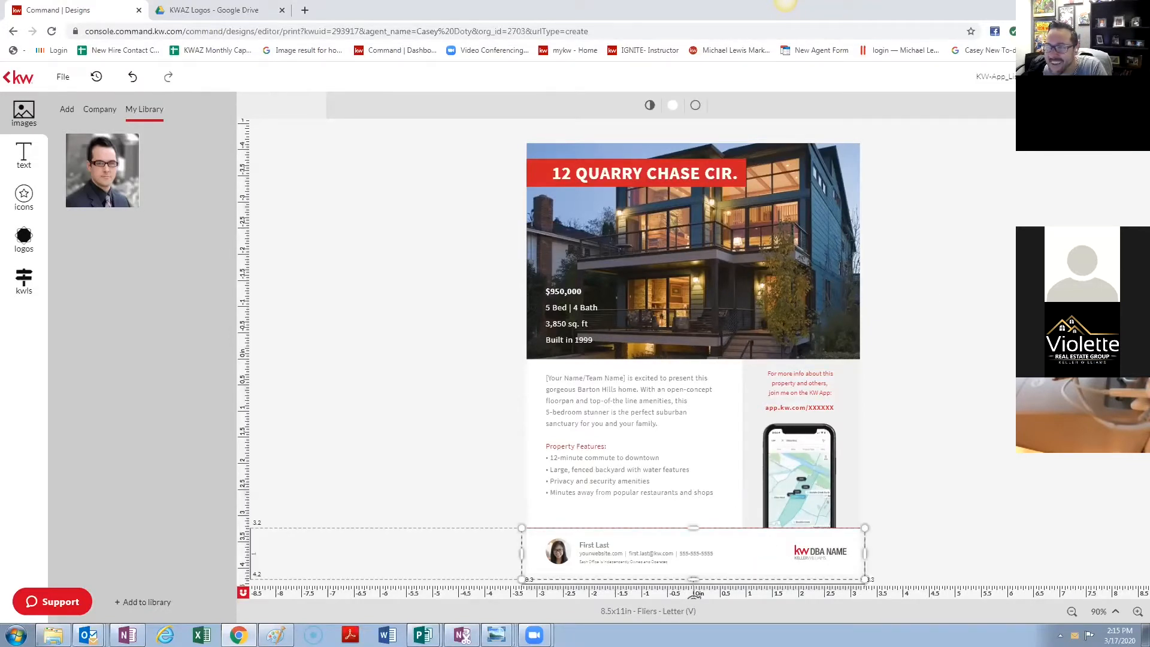
{"action": "left_click", "coordinate": [1066, 106]}
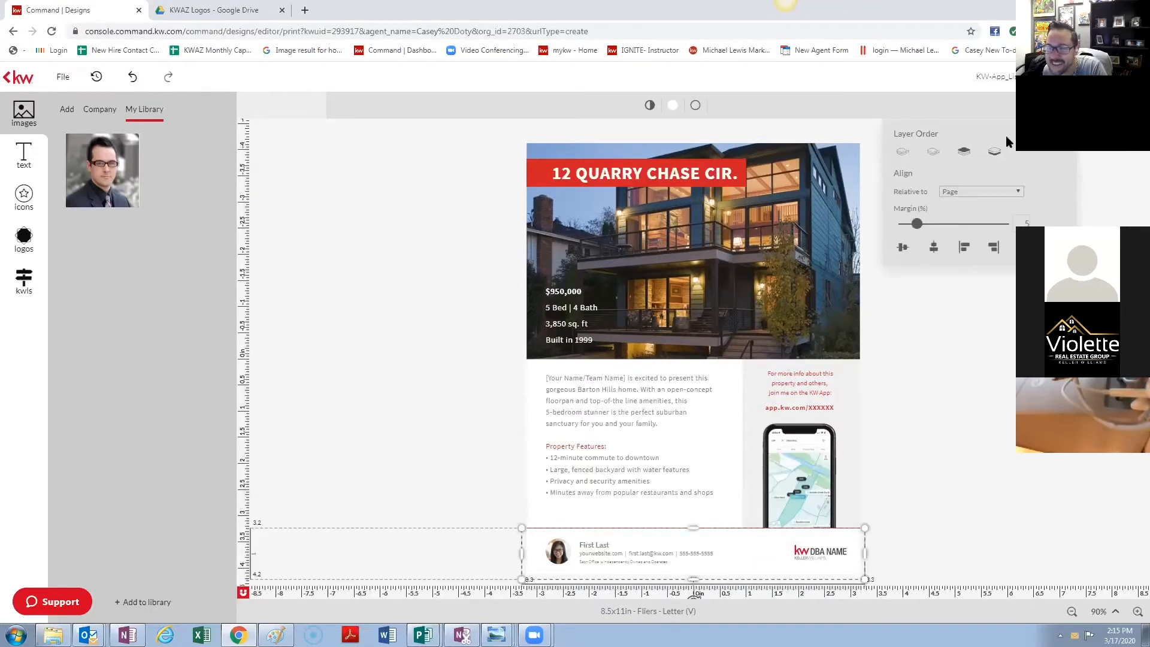
- Send the footer behind the phone image and move the phone up in the right column
{"action": "left_click", "coordinate": [932, 154]}
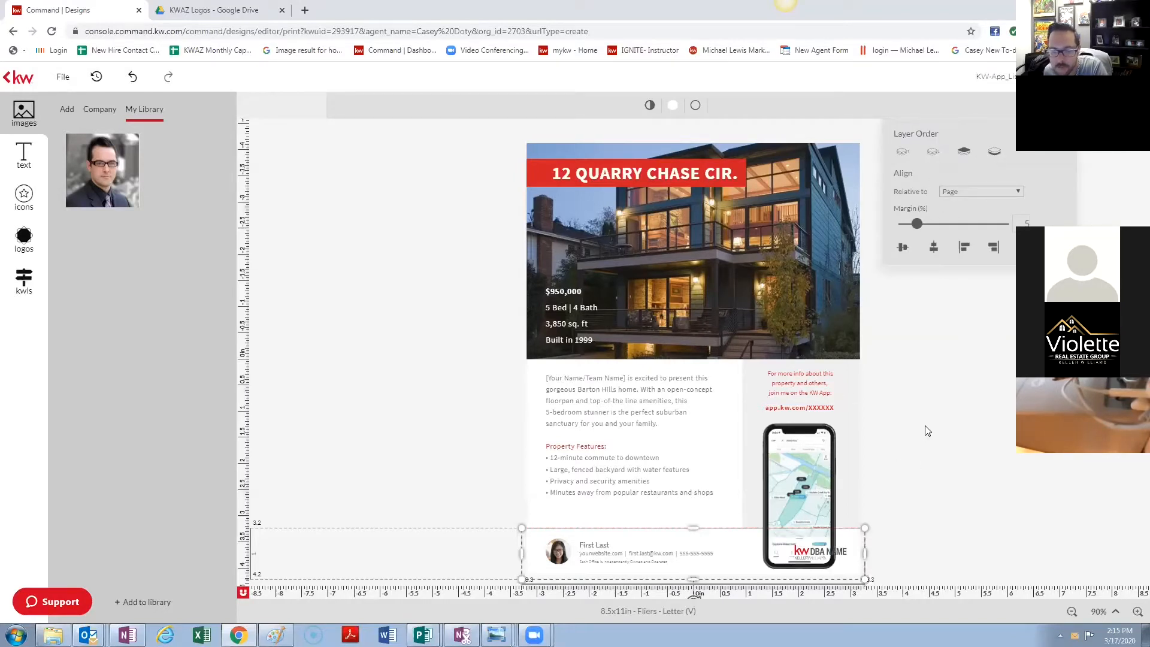
{"action": "left_click", "coordinate": [960, 479]}
{"action": "left_click", "coordinate": [840, 559]}
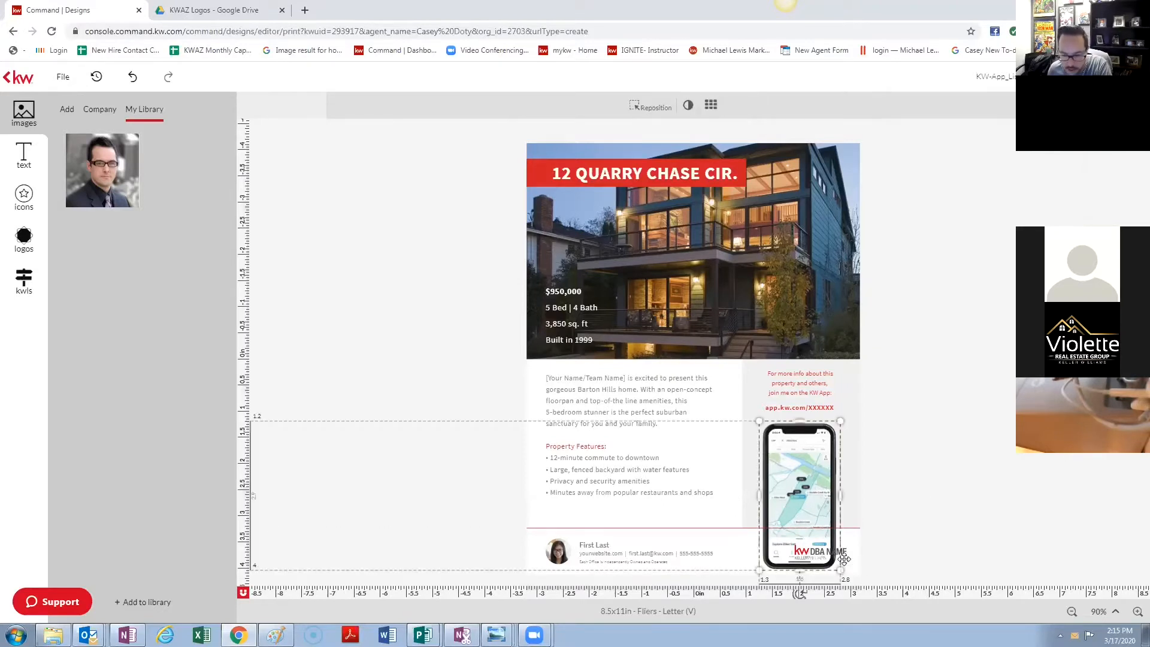
{"action": "left_click_drag", "start_coordinate": [843, 556], "coordinate": [794, 549]}
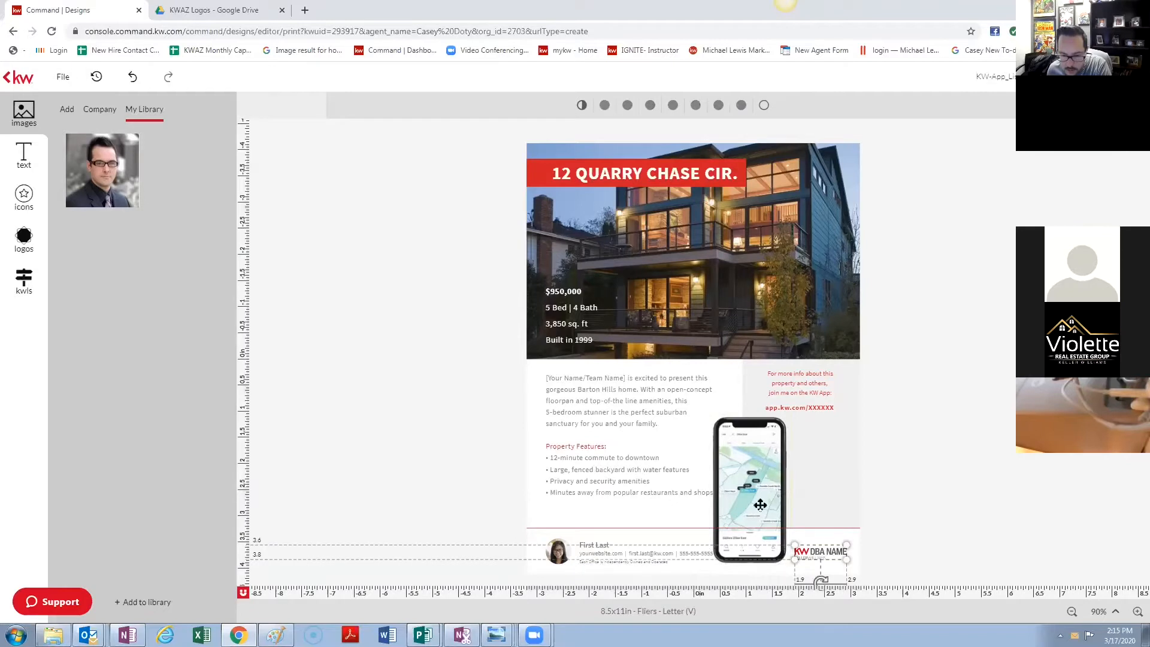
{"action": "left_click_drag", "start_coordinate": [763, 500], "coordinate": [821, 467]}
- Align the tall right-column panel with the flyer's right edge
{"action": "left_click", "coordinate": [837, 552]}
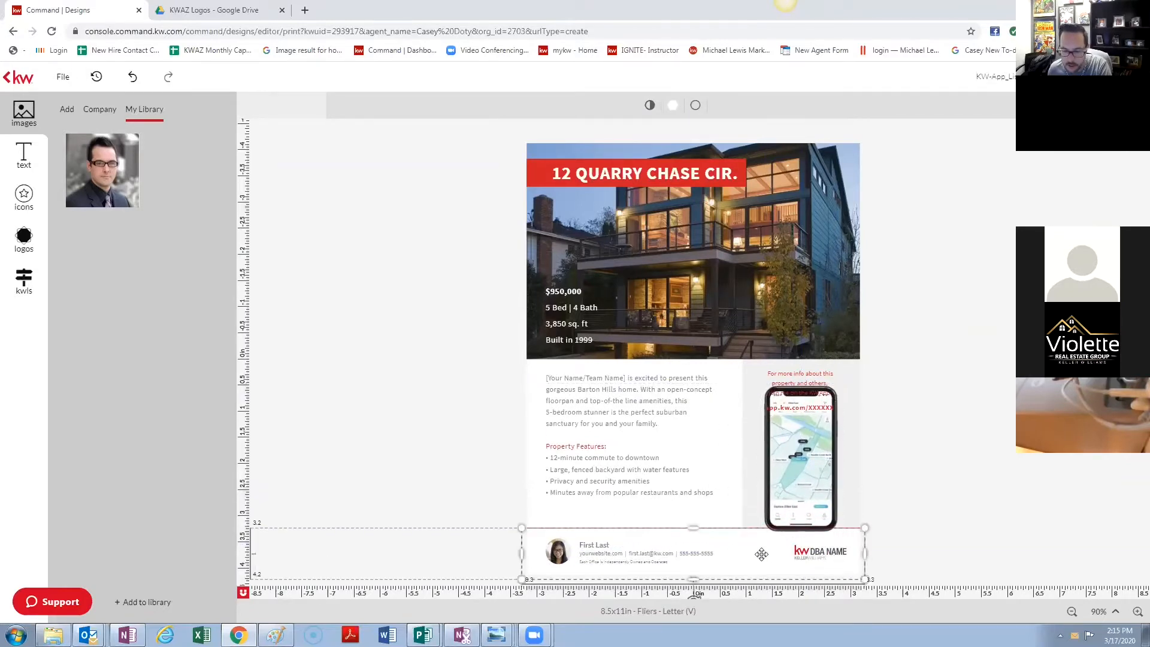
{"action": "left_click", "coordinate": [948, 454]}
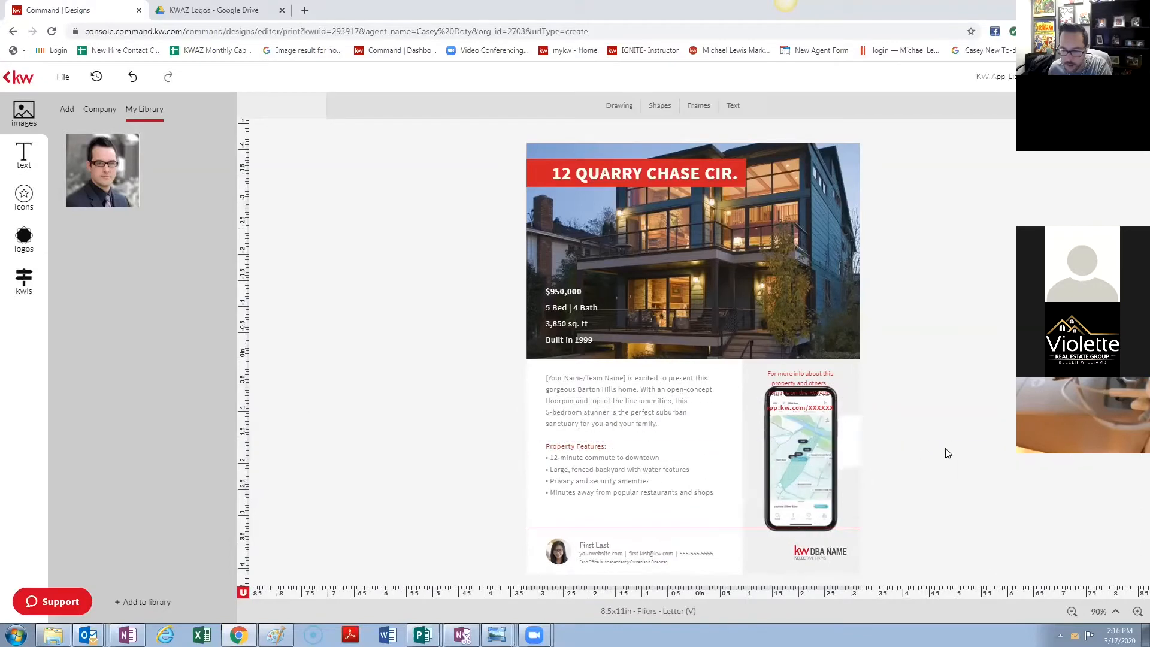
{"action": "left_click", "coordinate": [888, 447]}
{"action": "left_click", "coordinate": [928, 505]}
{"action": "left_click_drag", "start_coordinate": [927, 437], "coordinate": [874, 502]}
{"action": "left_click", "coordinate": [920, 437]}
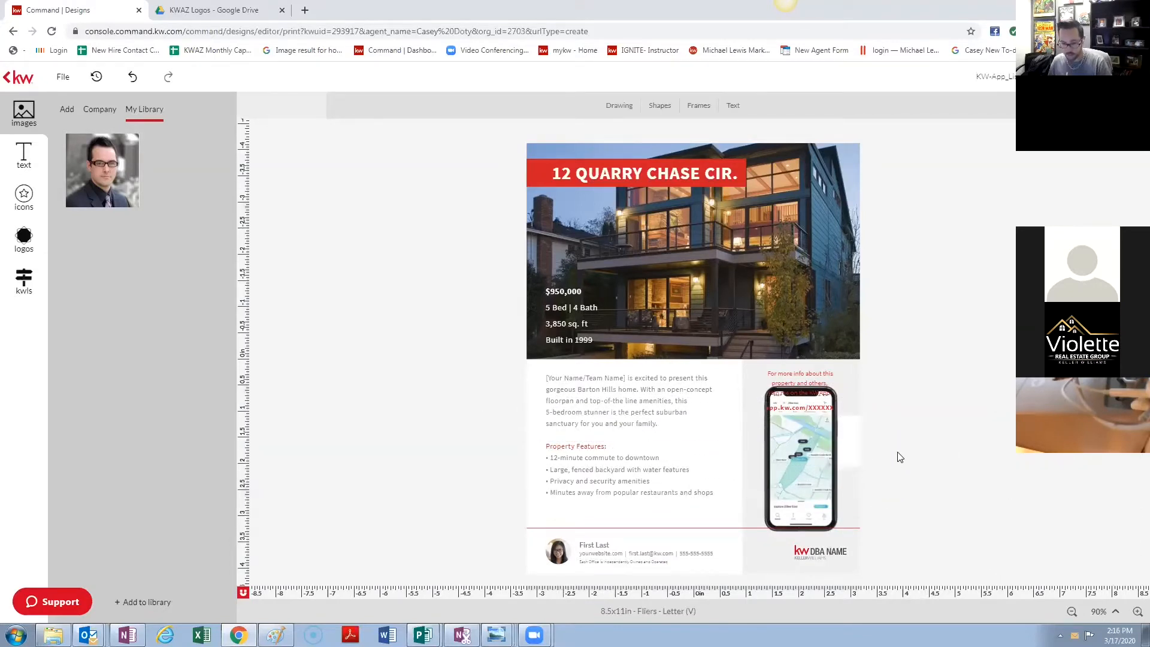
{"action": "left_click", "coordinate": [853, 450]}
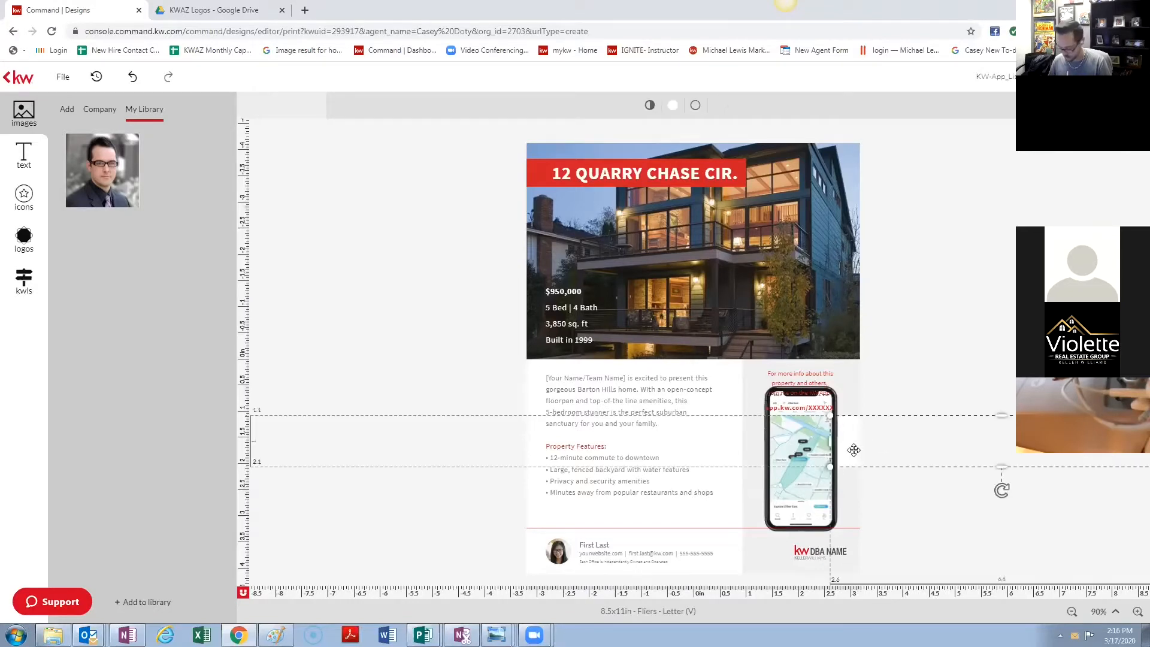
{"action": "left_click", "coordinate": [816, 561]}
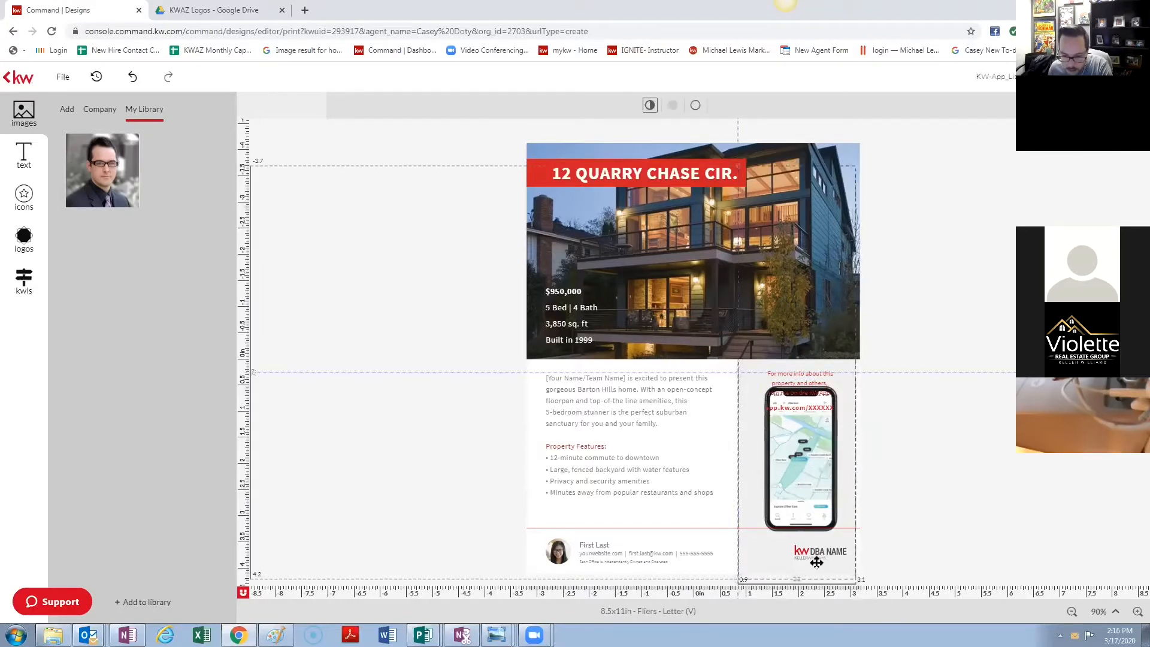
{"action": "mouse_move", "coordinate": [817, 562]}
{"action": "left_mouse_down"}
{"action": "mouse_move", "coordinate": [830, 553]}
{"action": "mouse_move", "coordinate": [822, 549]}
{"action": "left_mouse_up"}
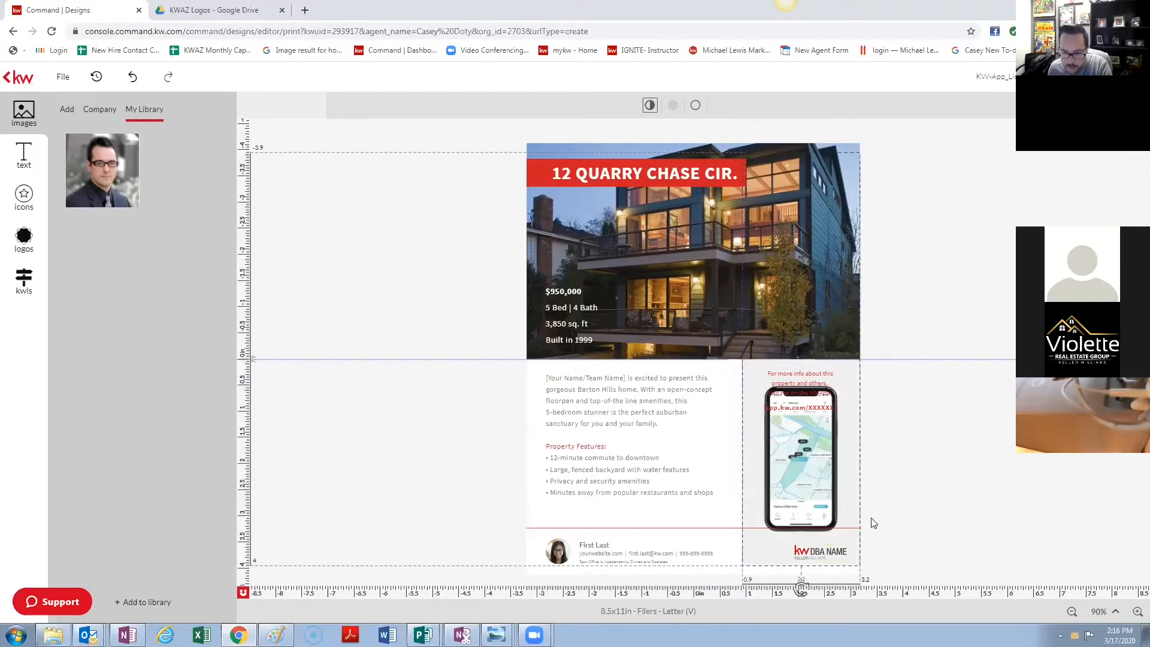
{"action": "left_click", "coordinate": [802, 552]}
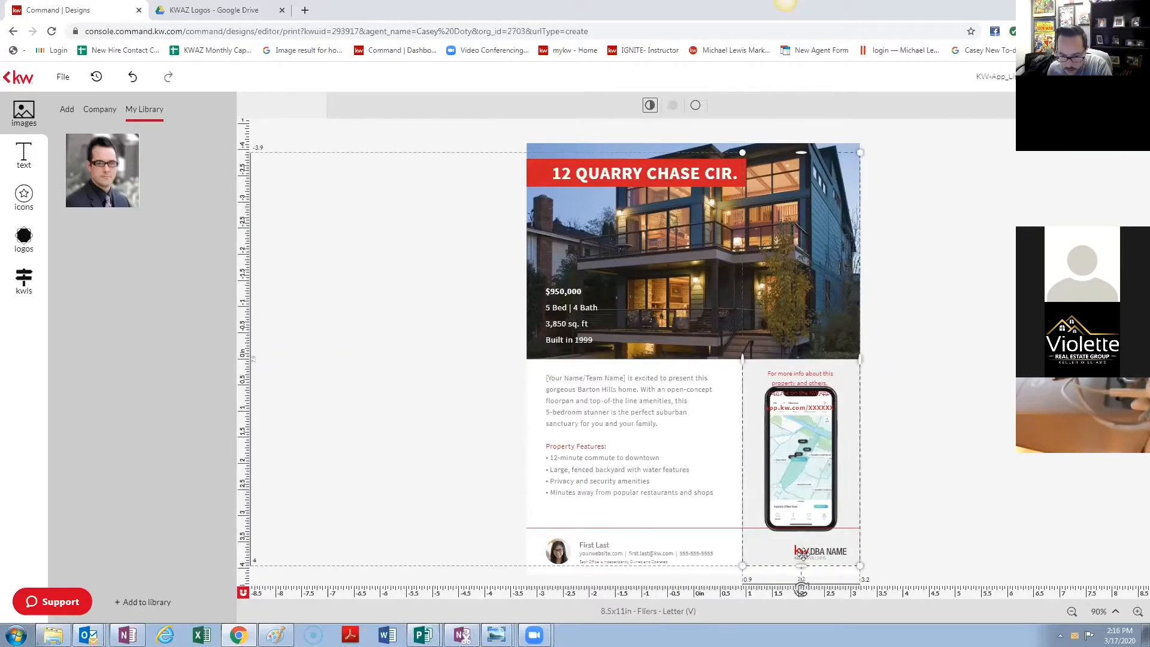
{"action": "left_click", "coordinate": [803, 554]}
{"action": "left_click", "coordinate": [915, 500]}
- Move the kw DBA NAME logo slightly left beside the phone
{"action": "left_click", "coordinate": [836, 549]}
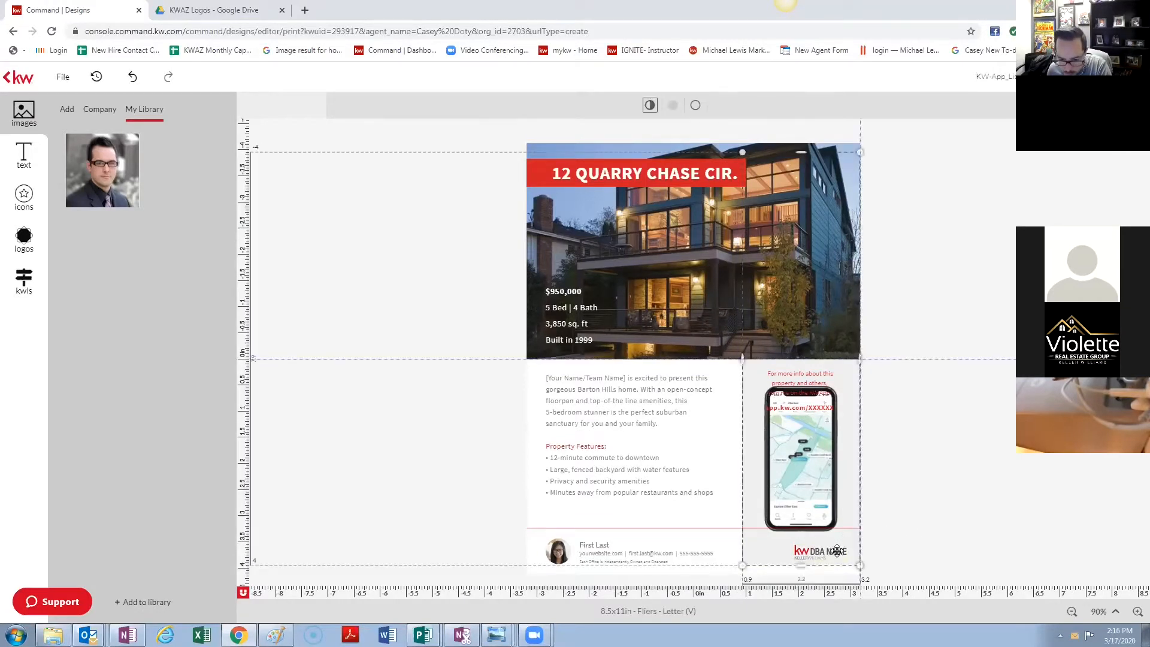
{"action": "left_click", "coordinate": [901, 537]}
{"action": "left_click", "coordinate": [813, 554]}
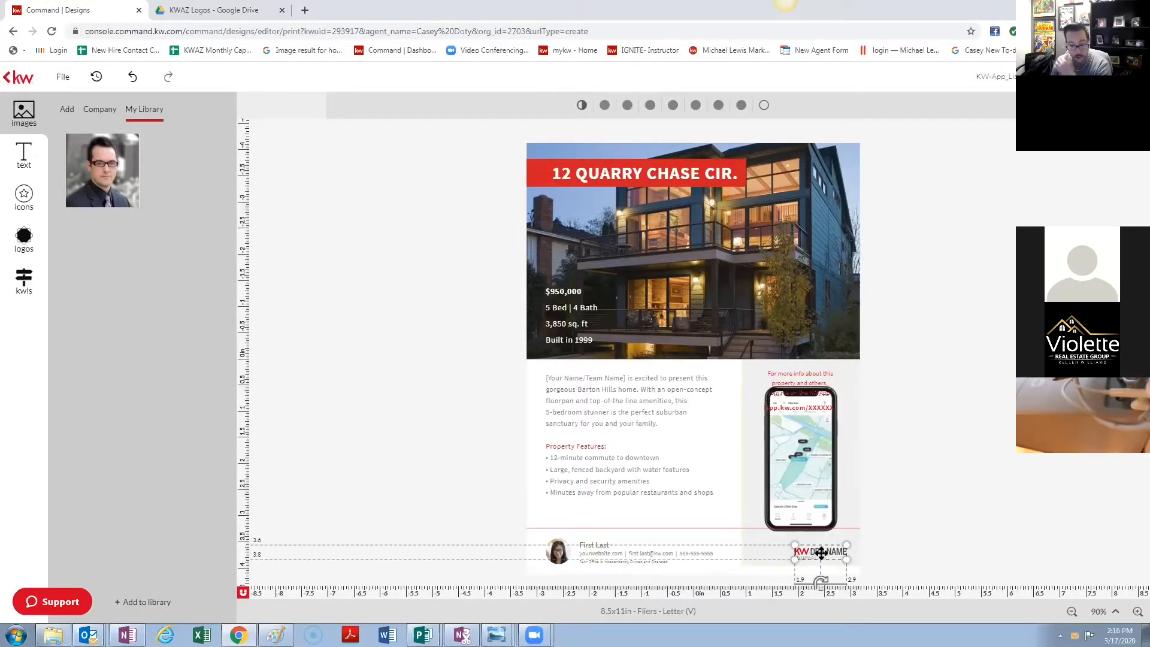
{"action": "left_click_drag", "start_coordinate": [817, 551], "coordinate": [803, 549]}
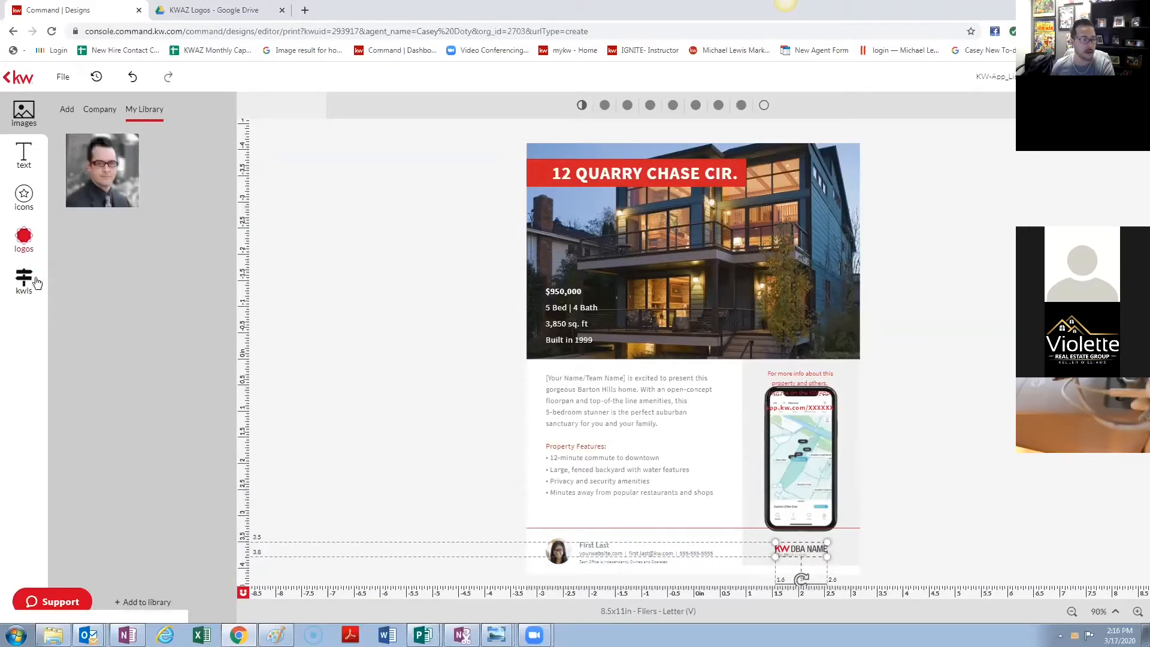
- Swap the DBA NAME placeholder for the Keller Williams Arizona Realty logo and raise it into the footer row
{"action": "left_click", "coordinate": [24, 238]}
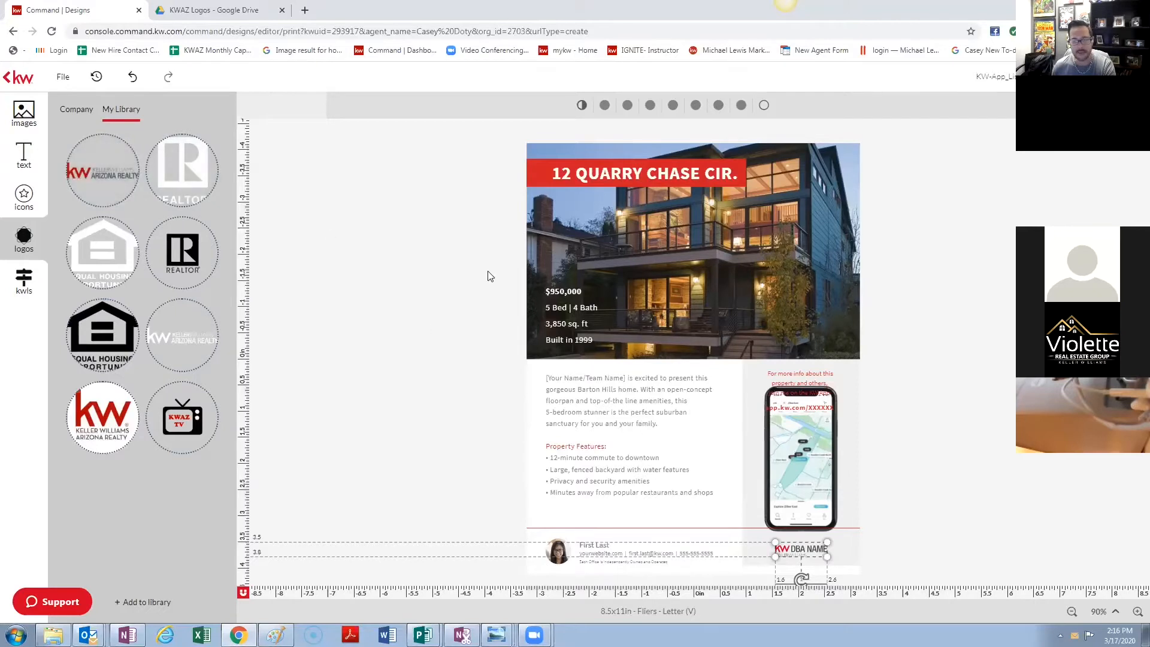
{"action": "mouse_move", "coordinate": [111, 154]}
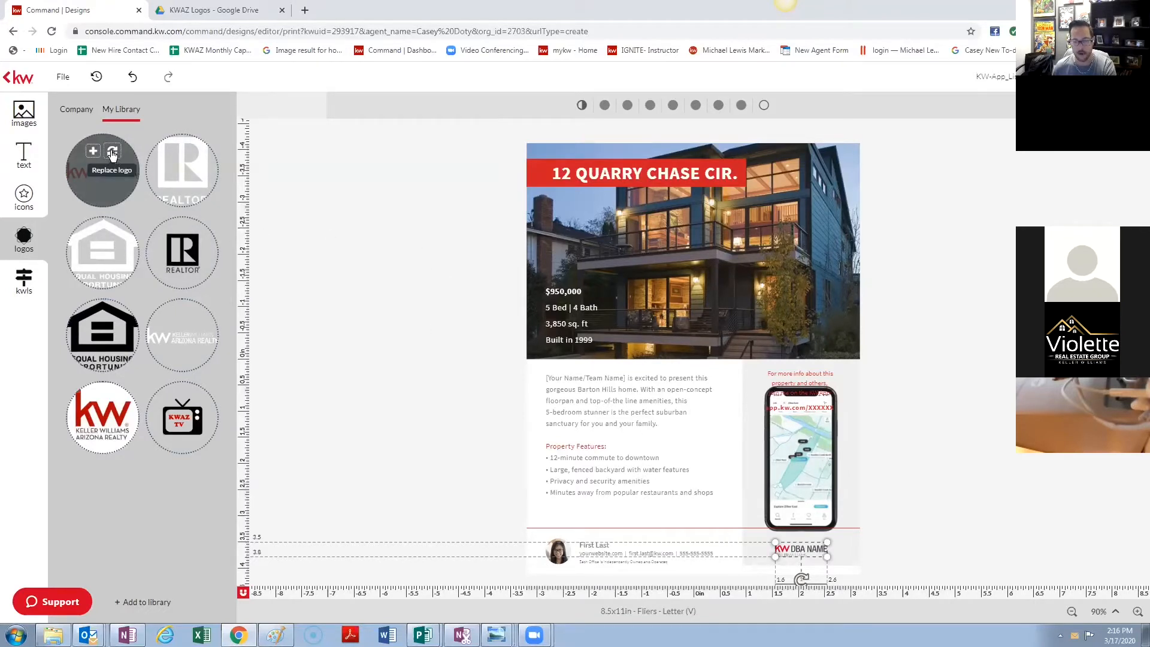
{"action": "left_click", "coordinate": [112, 154]}
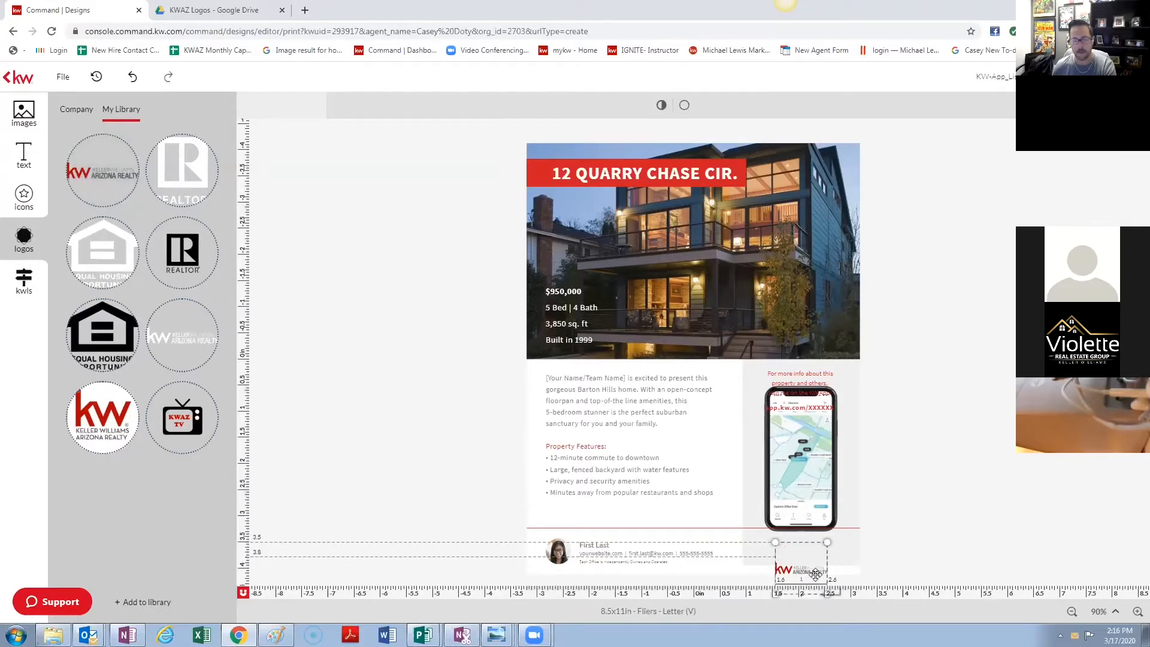
{"action": "left_click_drag", "start_coordinate": [815, 574], "coordinate": [812, 549]}
{"action": "left_click", "coordinate": [784, 447]}
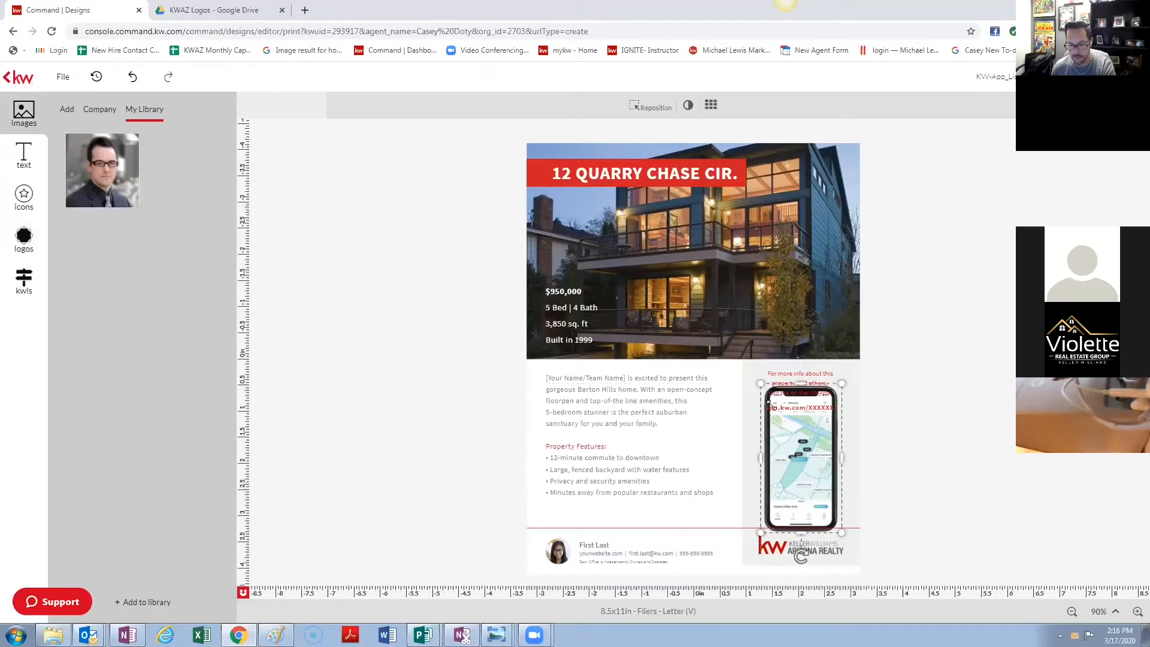
{"action": "left_click_drag", "start_coordinate": [759, 386], "coordinate": [786, 438]}
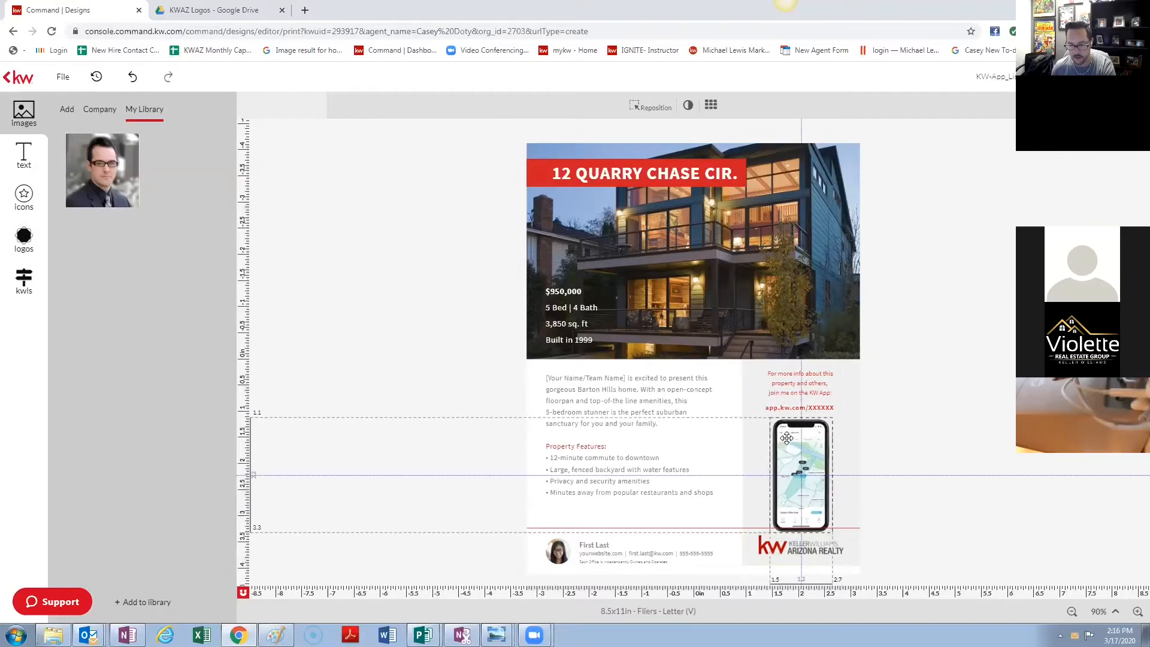
{"action": "left_click", "coordinate": [791, 384]}
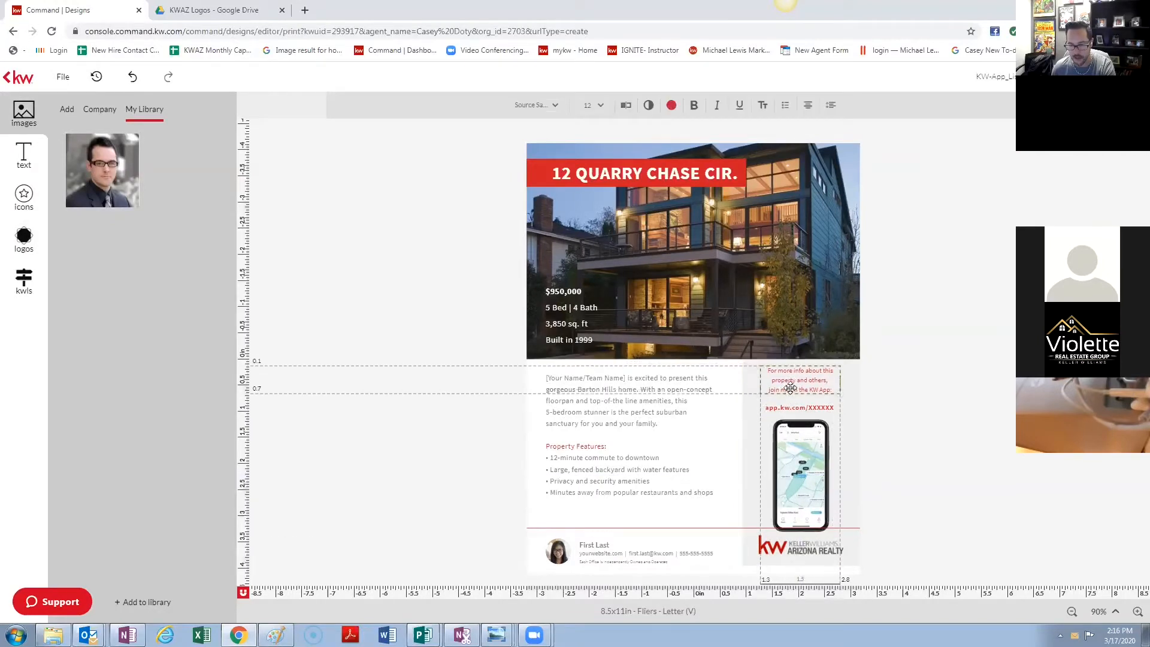
{"action": "left_click", "coordinate": [819, 409]}
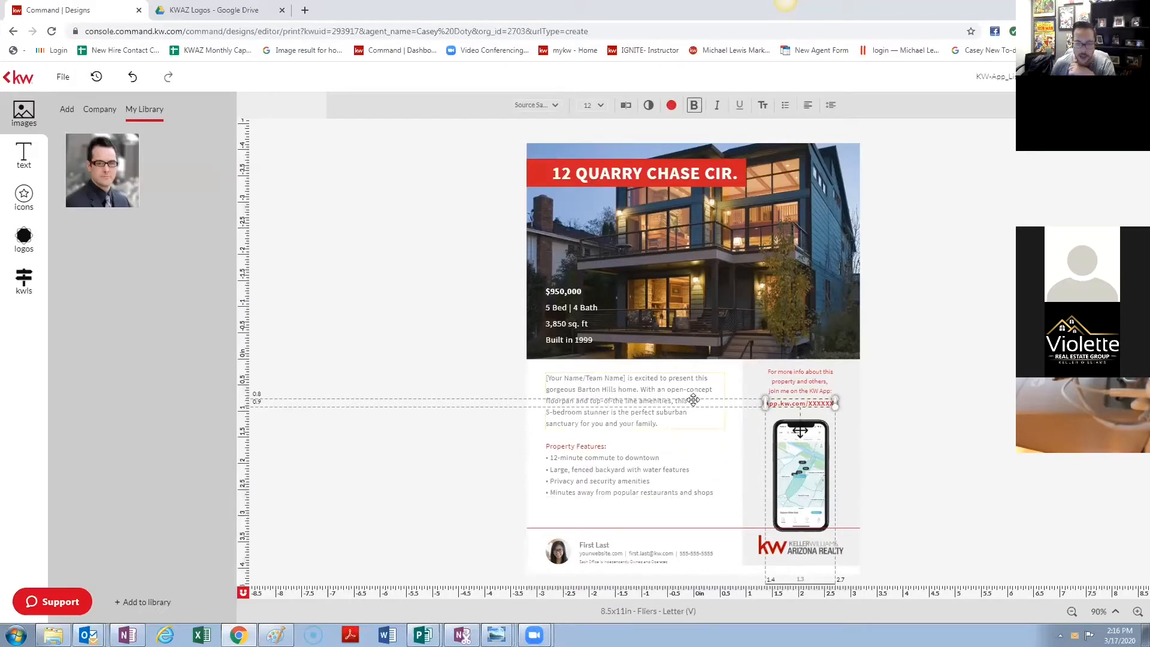
{"action": "left_click", "coordinate": [744, 454]}
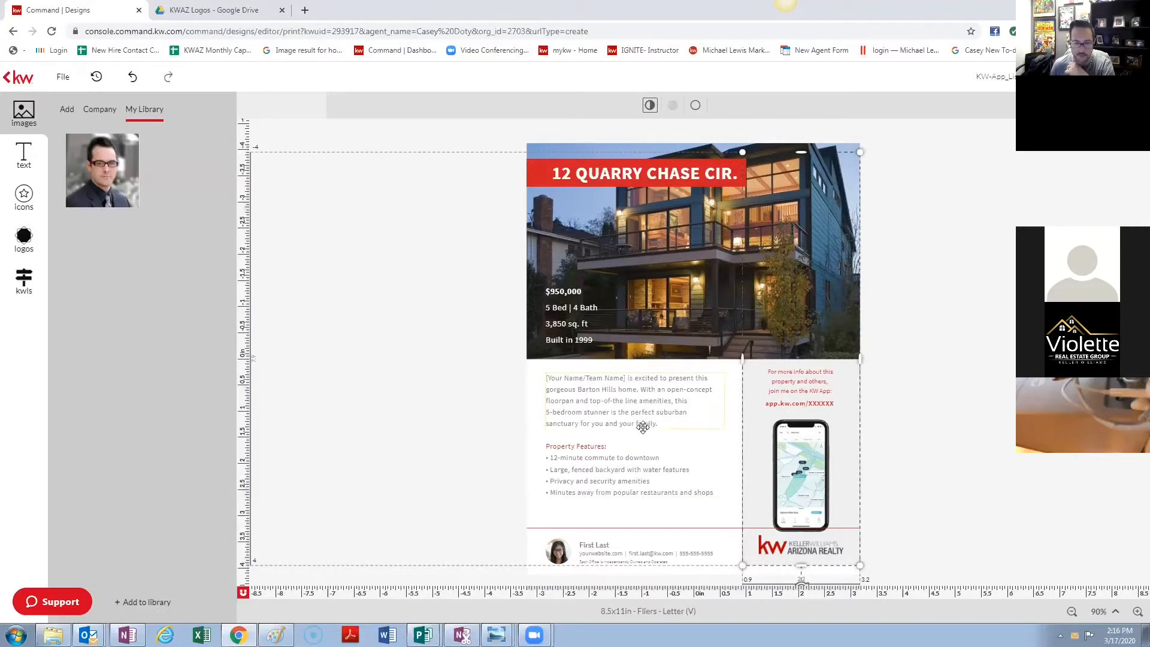
- Replace the [Your Name/Team Name] placeholder in the description with the agent's name and save
{"action": "left_click", "coordinate": [605, 389]}
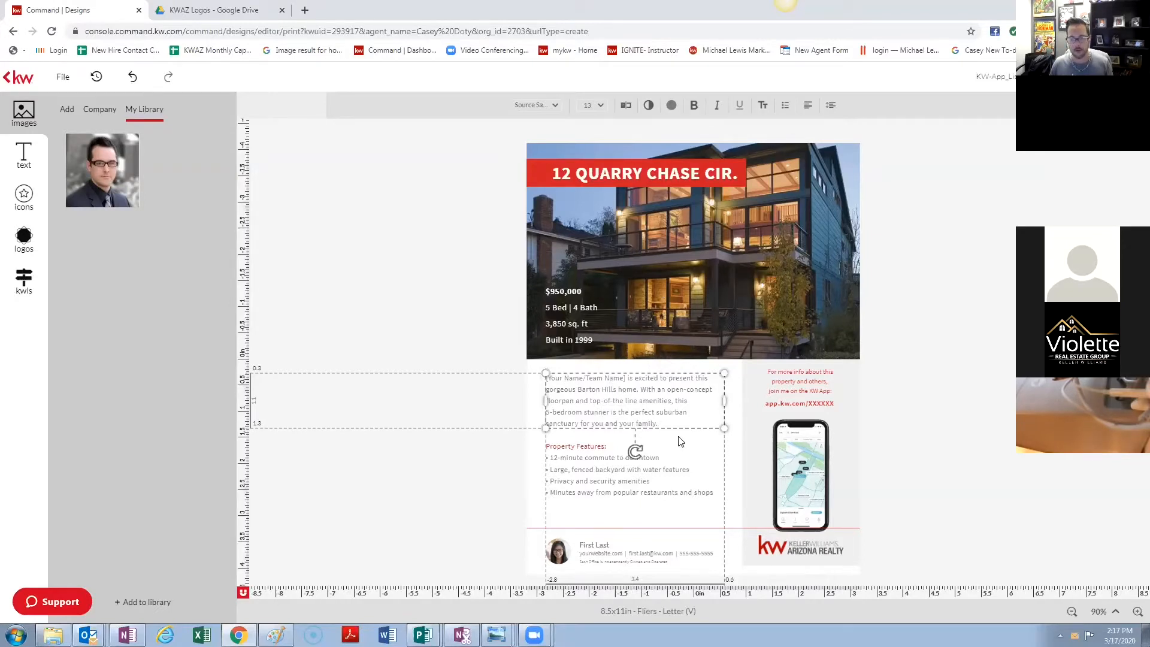
{"action": "left_click", "coordinate": [627, 107]}
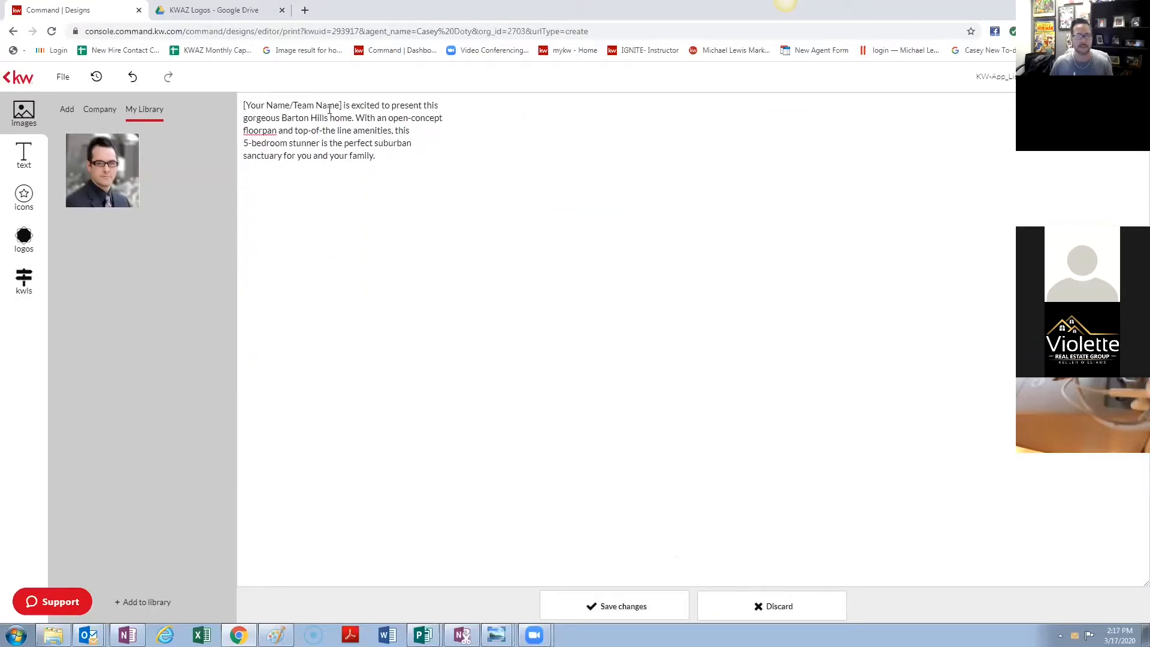
{"action": "left_click_drag", "start_coordinate": [339, 105], "coordinate": [253, 130]}
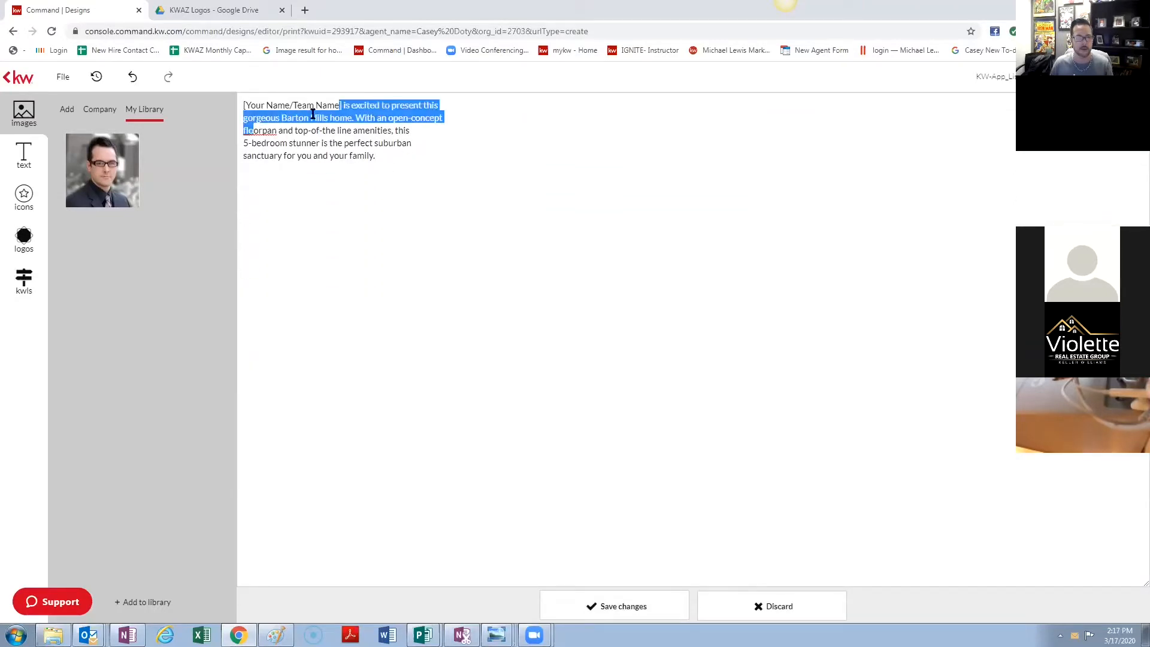
{"action": "left_click_drag", "start_coordinate": [344, 106], "coordinate": [242, 91]}
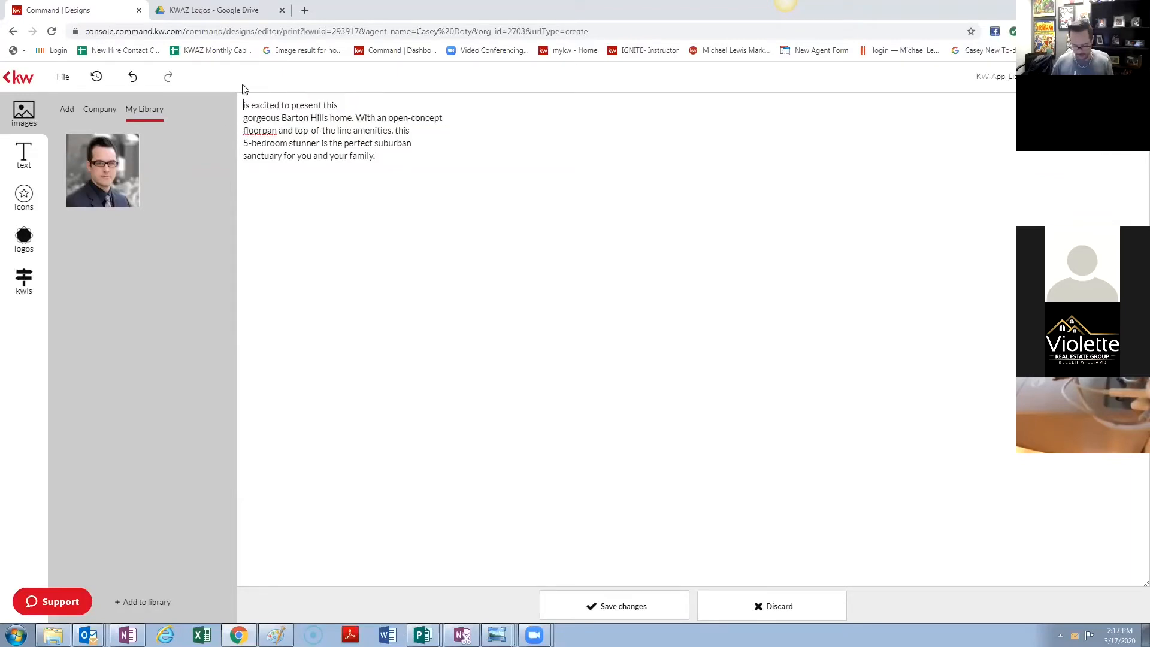
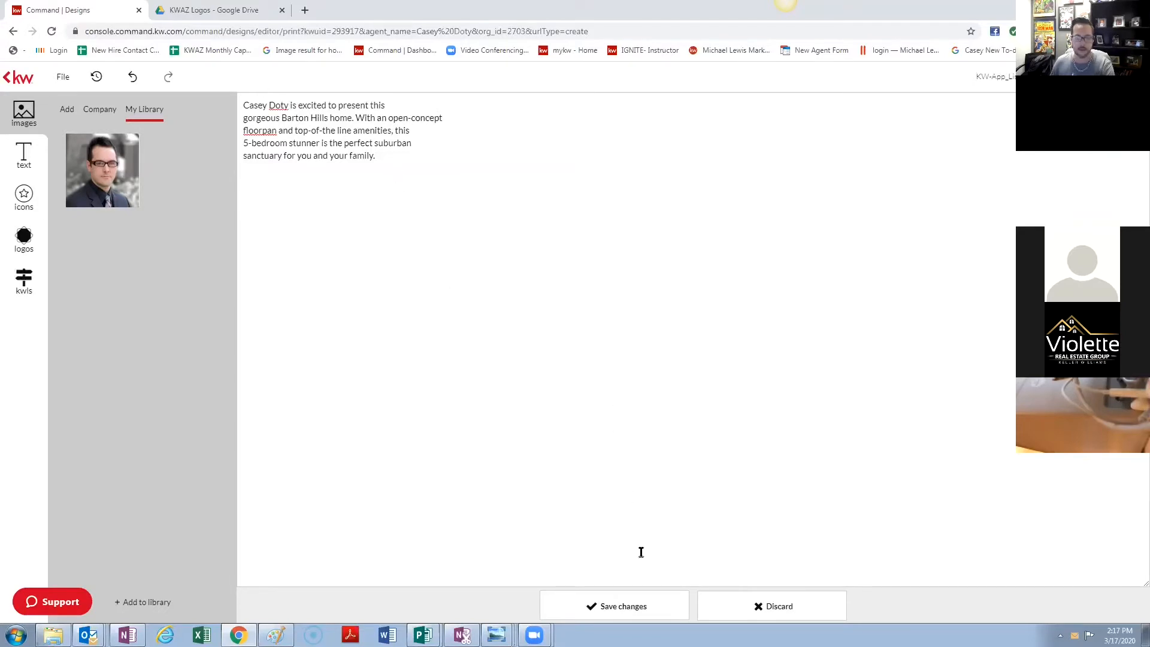
{"action": "left_click", "coordinate": [638, 603]}
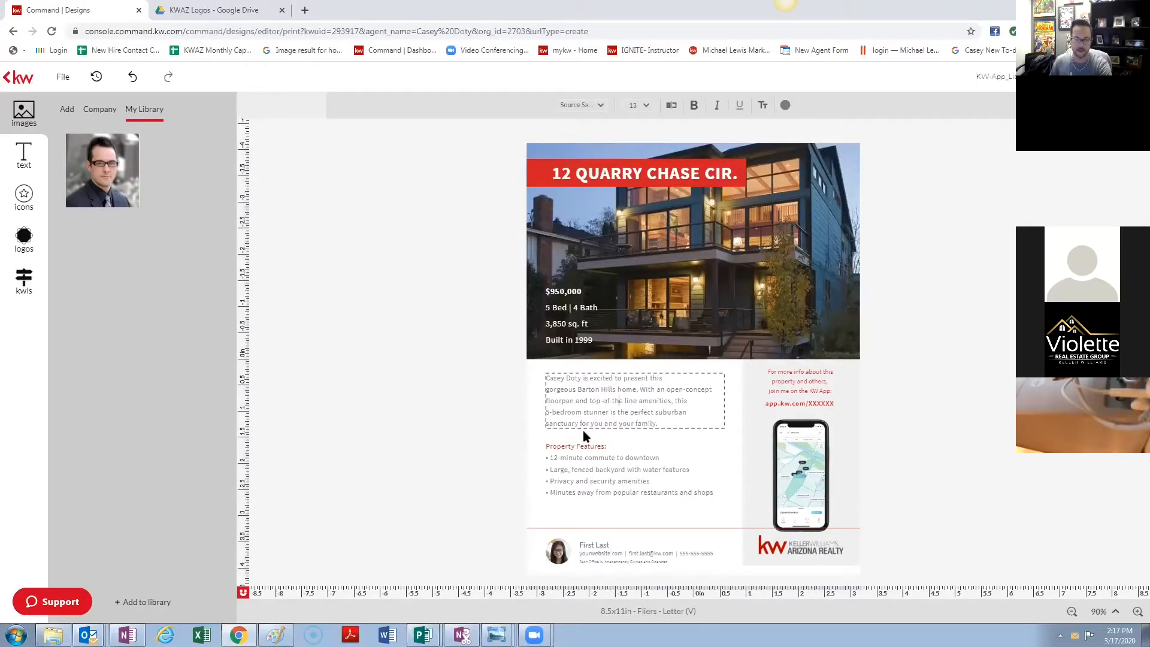
- Change the footer's First Last placeholder to the agent's name, correcting a typo, and save
{"action": "left_click", "coordinate": [602, 545]}
{"action": "left_click", "coordinate": [603, 542]}
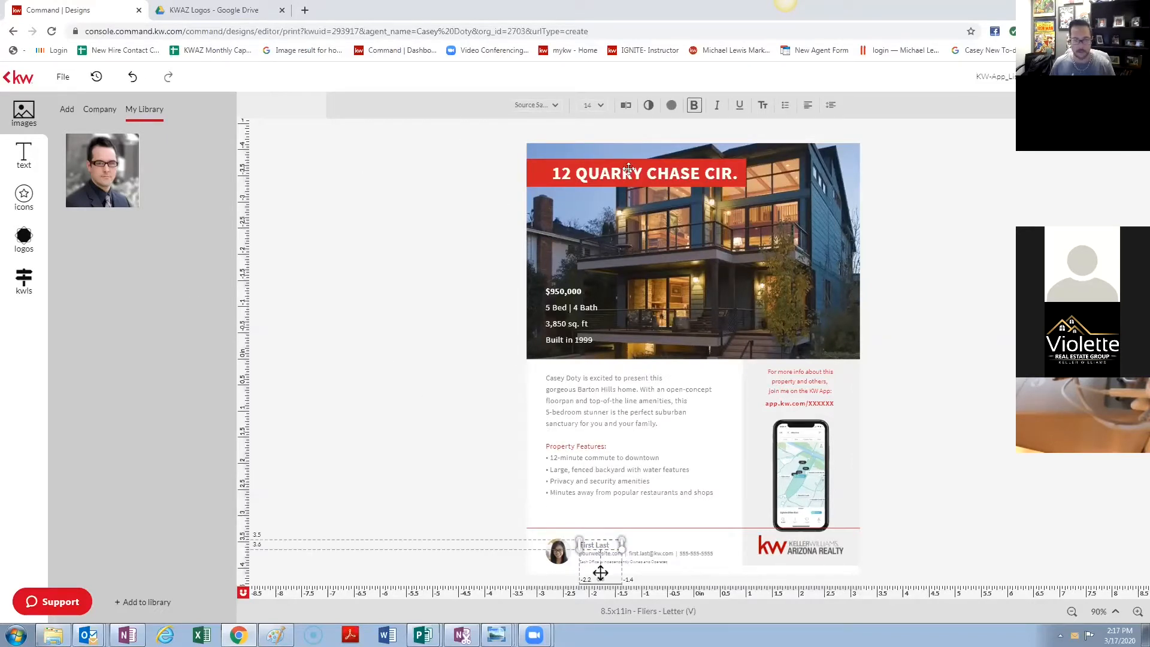
{"action": "left_click", "coordinate": [625, 103]}
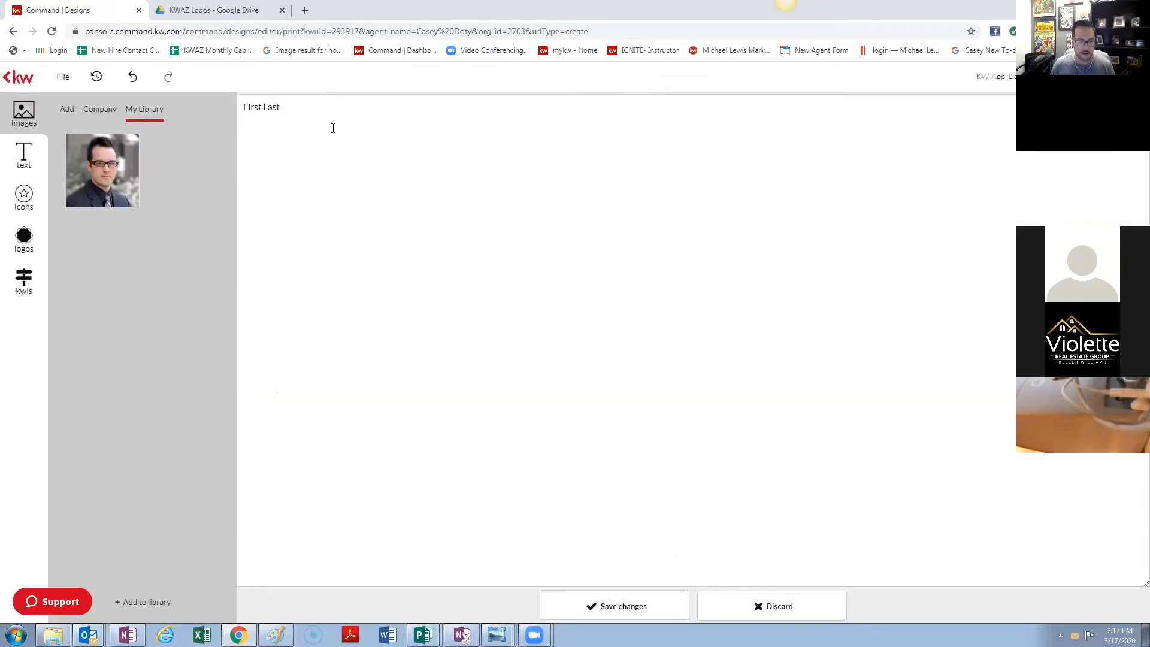
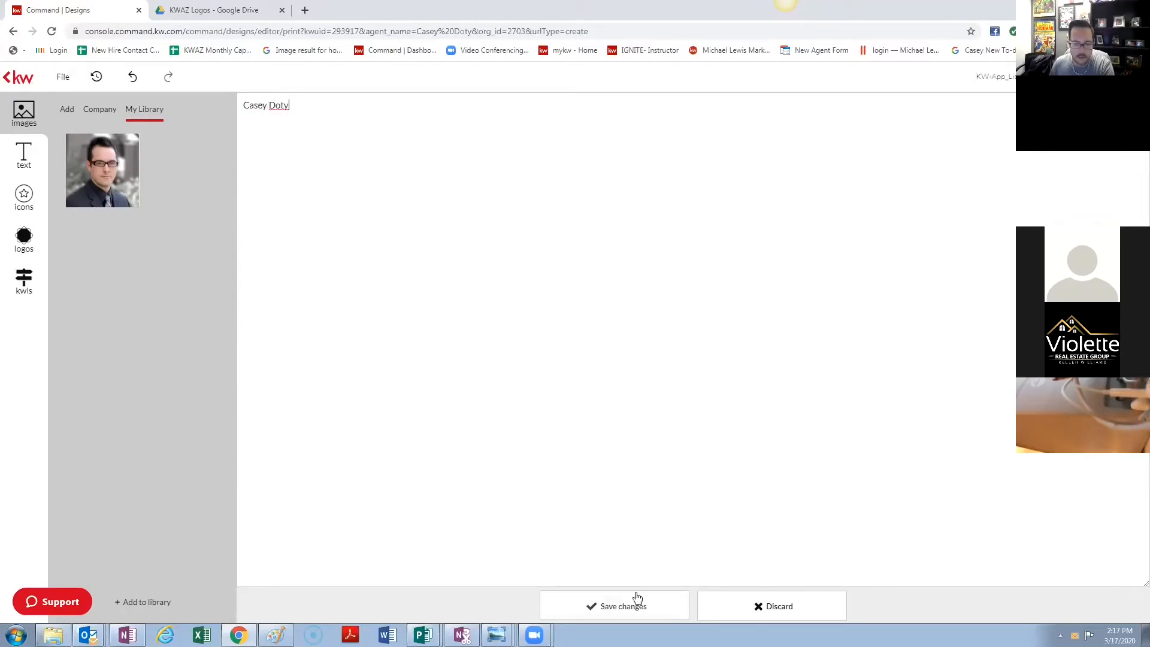
{"action": "left_click", "coordinate": [644, 604]}
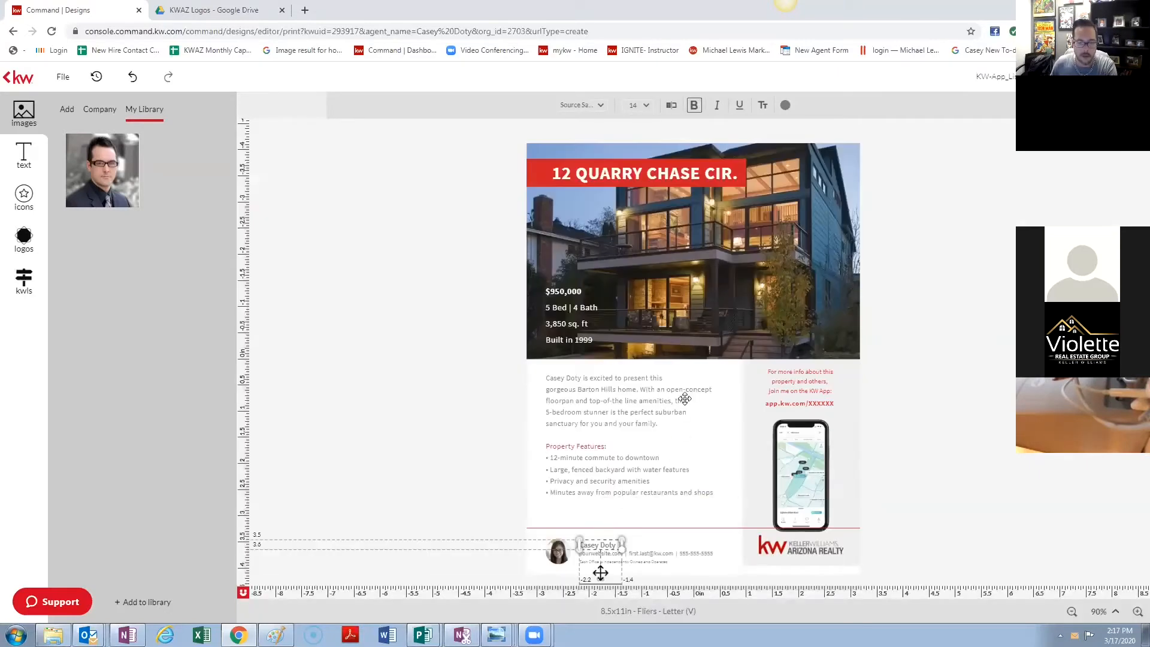
{"action": "left_click", "coordinate": [931, 250]}
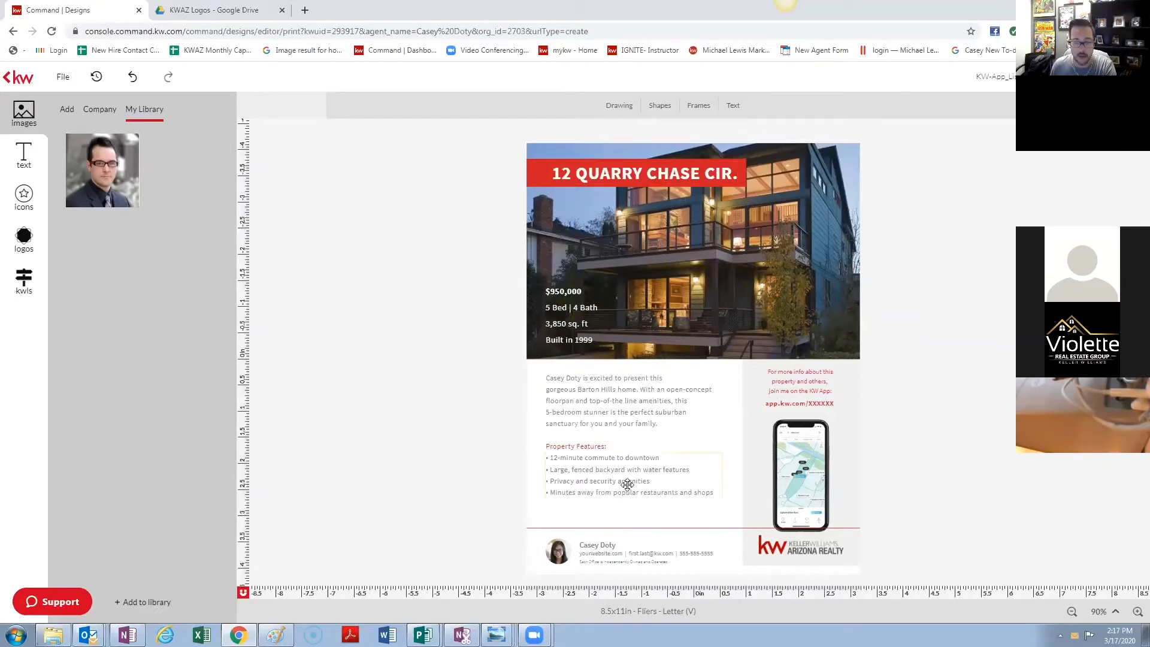
- Swap the footer headshot for the library portrait and enlarge it, deleting a mistakenly placed copy
{"action": "left_click", "coordinate": [549, 554]}
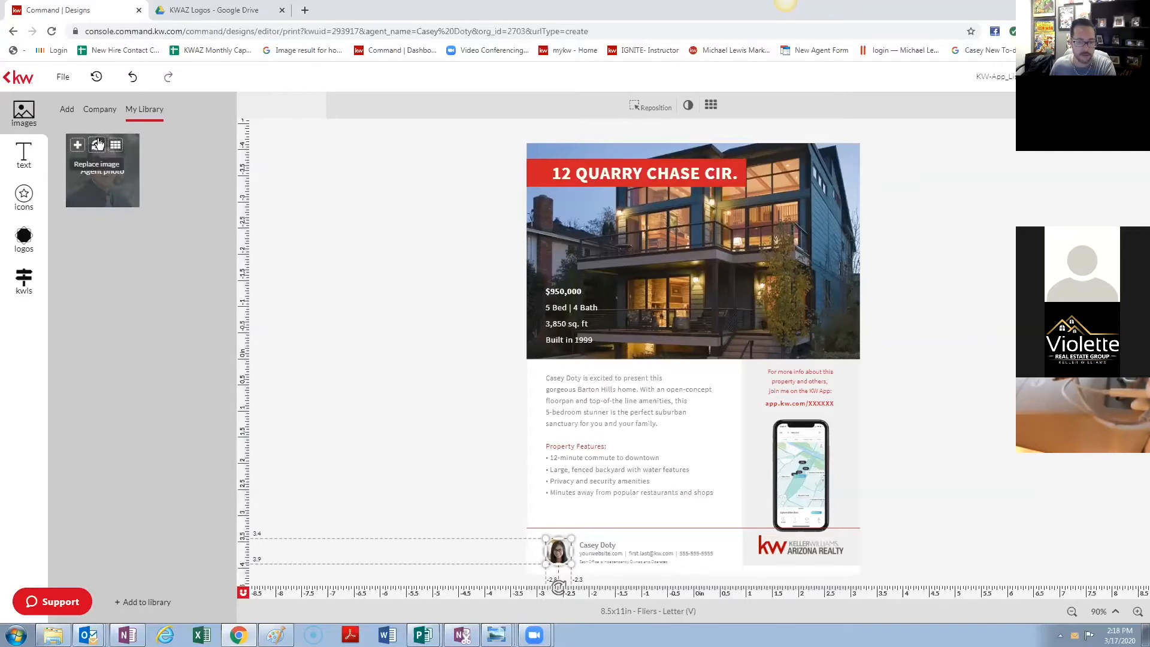
{"action": "left_click", "coordinate": [97, 147]}
{"action": "left_click", "coordinate": [709, 360]}
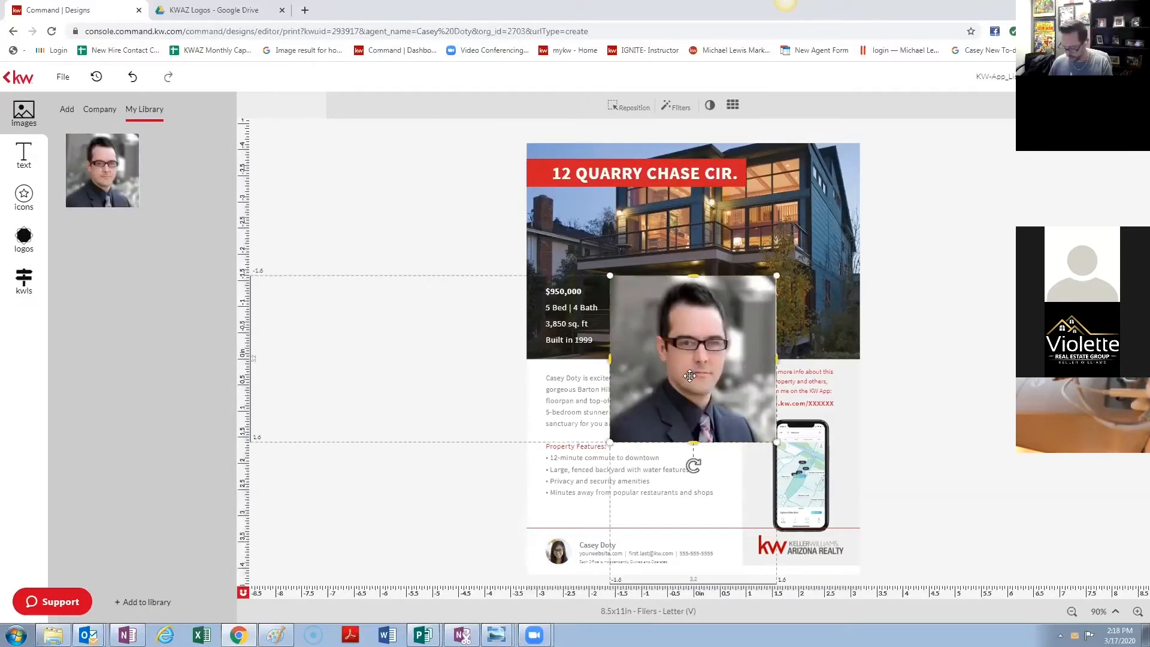
{"action": "key", "text": "Delete"}
{"action": "left_click", "coordinate": [710, 361]}
{"action": "key", "text": "Delete"}
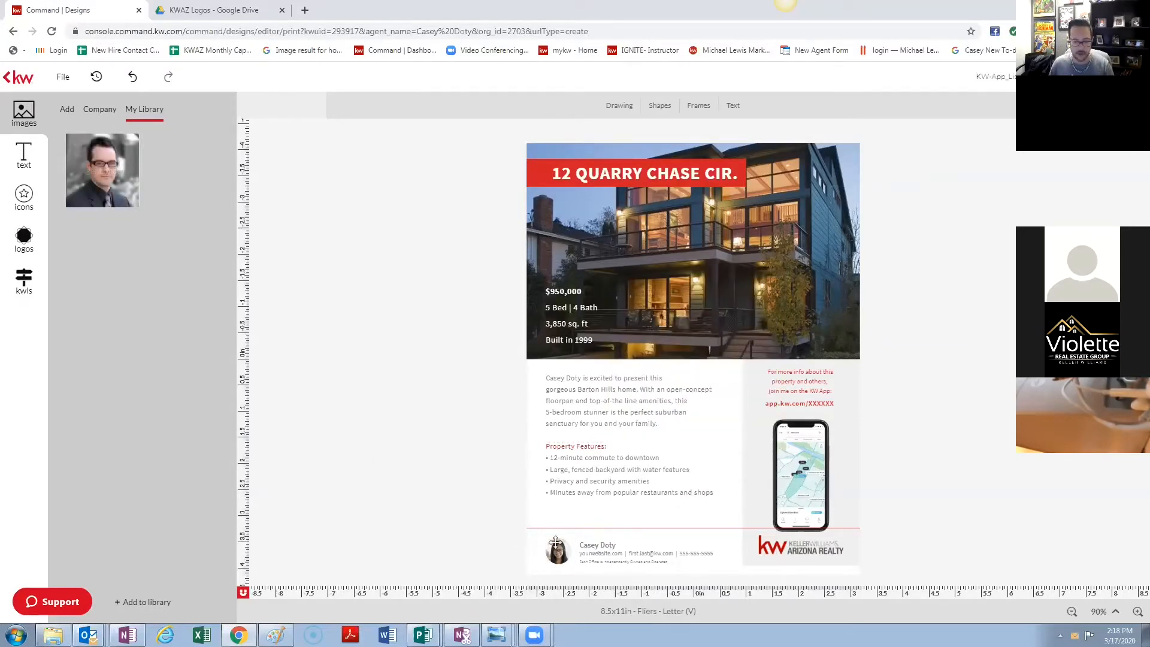
{"action": "left_click", "coordinate": [556, 566]}
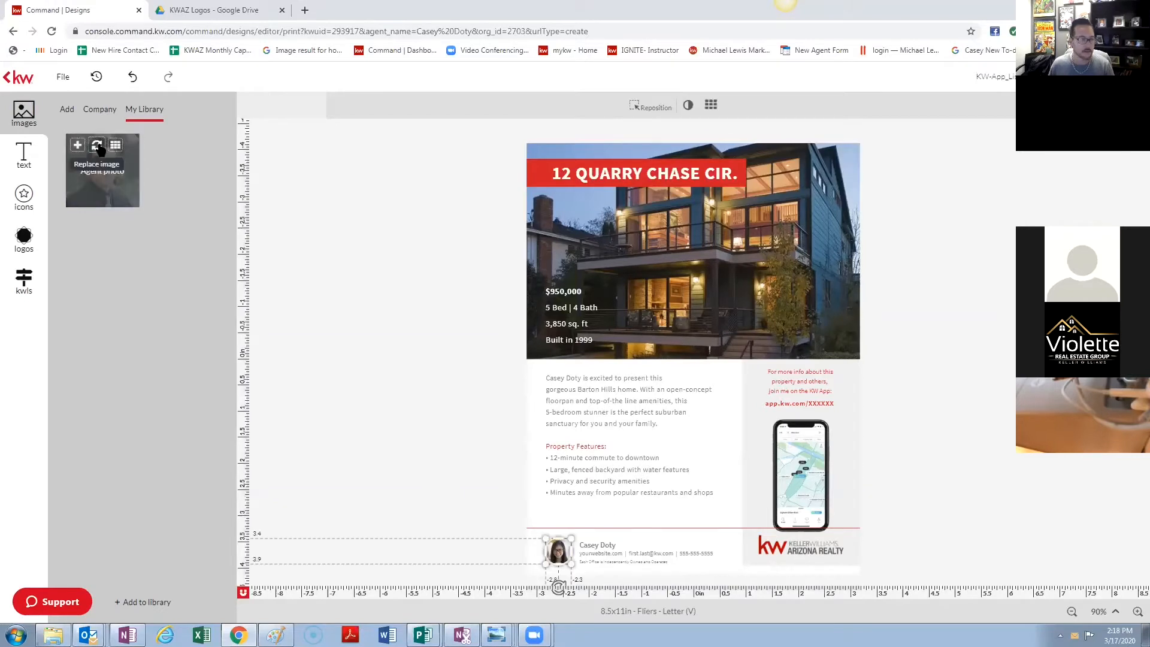
{"action": "left_click", "coordinate": [97, 146]}
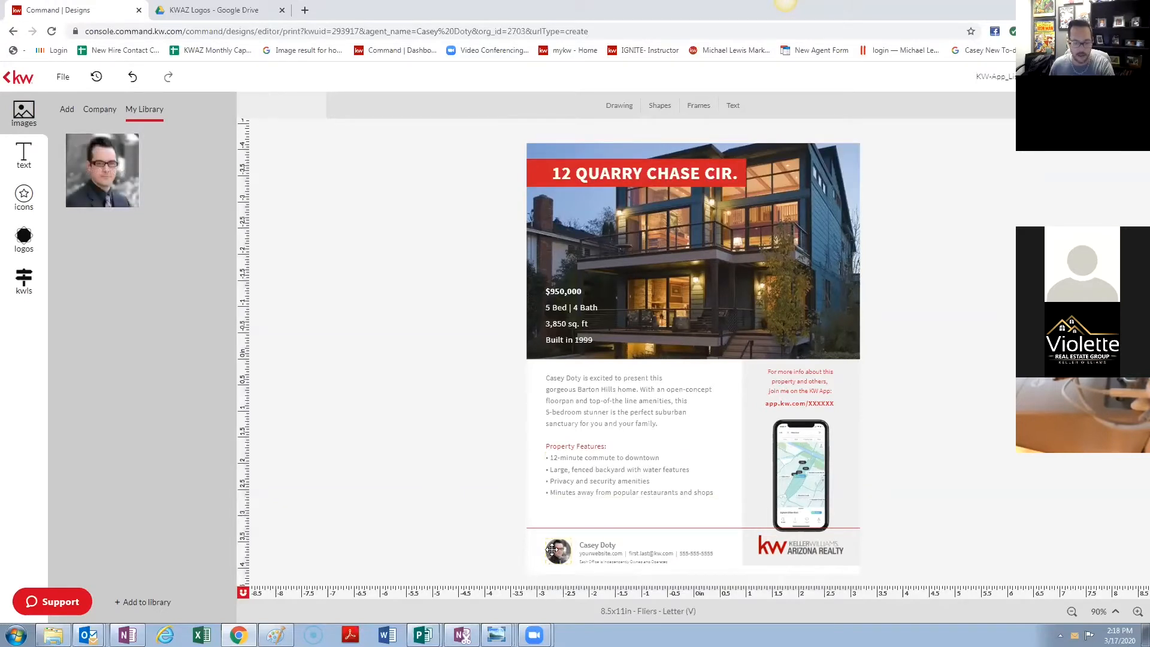
{"action": "left_click_drag", "start_coordinate": [547, 538], "coordinate": [610, 538]}
- Enlarge the agent's footer name, widen the Property Features list to one-line bullets, and nudge the name up-left
{"action": "left_click", "coordinate": [653, 561]}
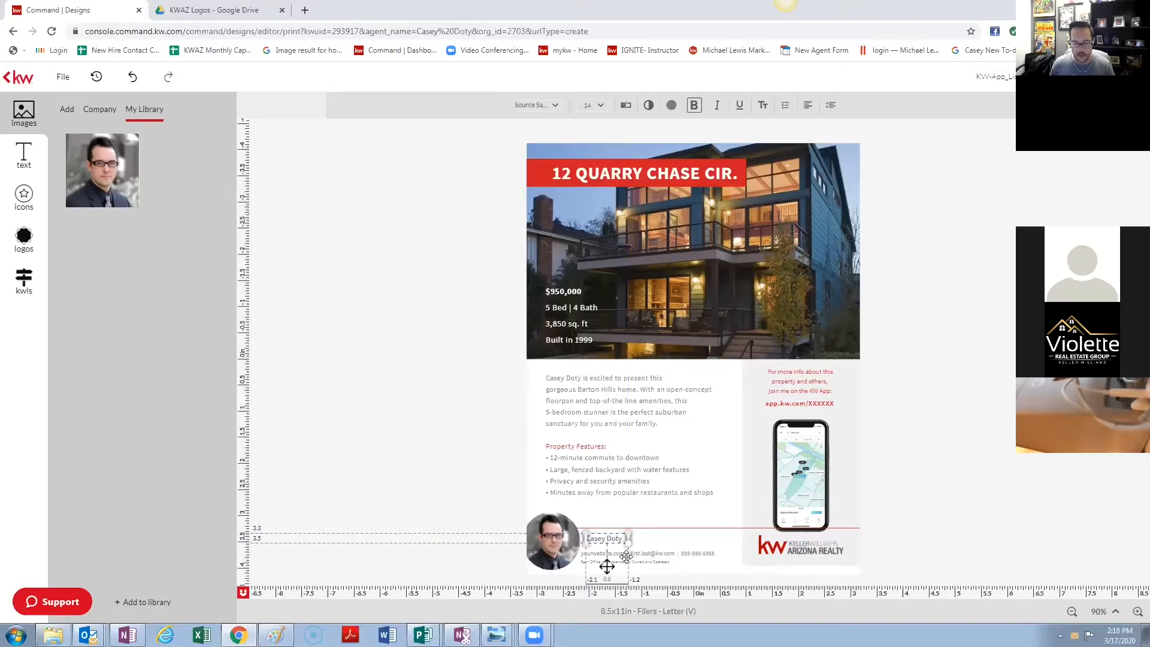
{"action": "left_click_drag", "start_coordinate": [628, 541], "coordinate": [699, 542]}
{"action": "left_click", "coordinate": [681, 474]}
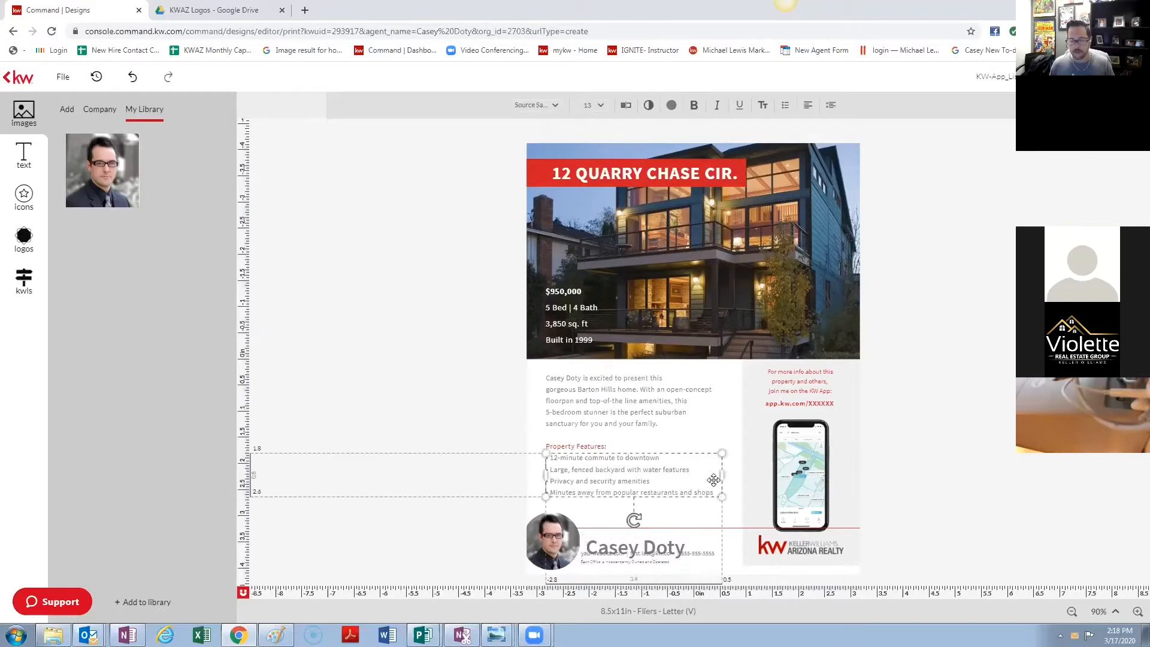
{"action": "left_click_drag", "start_coordinate": [720, 474], "coordinate": [622, 508]}
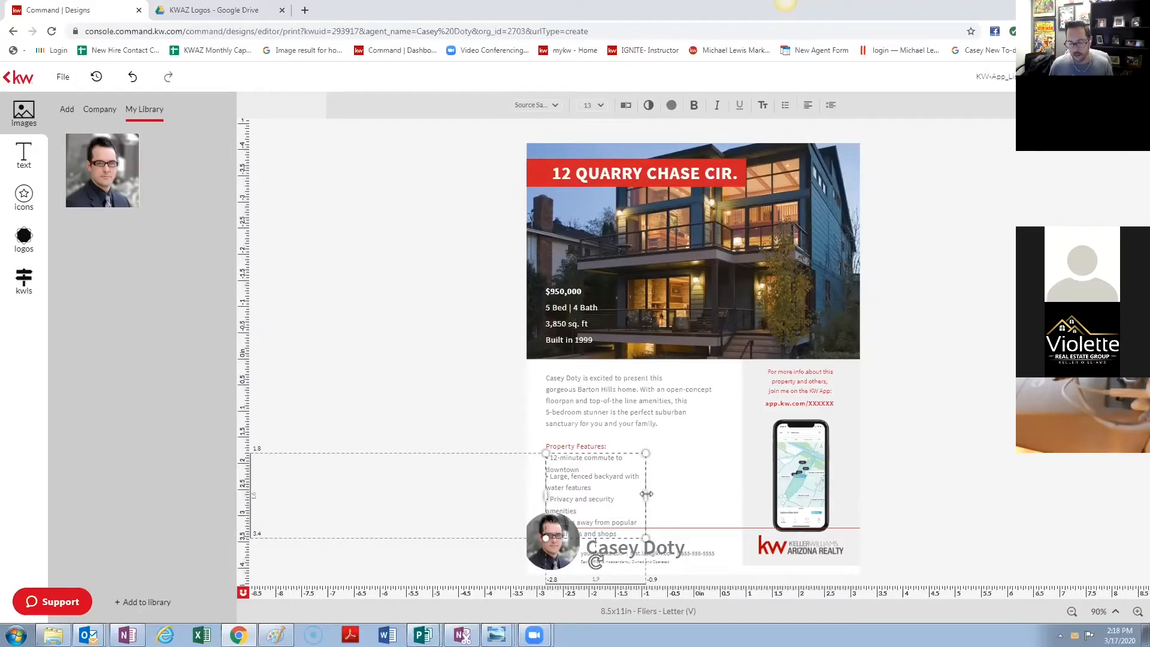
{"action": "mouse_move", "coordinate": [647, 493]}
{"action": "left_mouse_down"}
{"action": "mouse_move", "coordinate": [717, 487]}
{"action": "mouse_move", "coordinate": [703, 477]}
{"action": "mouse_move", "coordinate": [645, 485]}
{"action": "left_mouse_up"}
{"action": "left_click", "coordinate": [710, 492]}
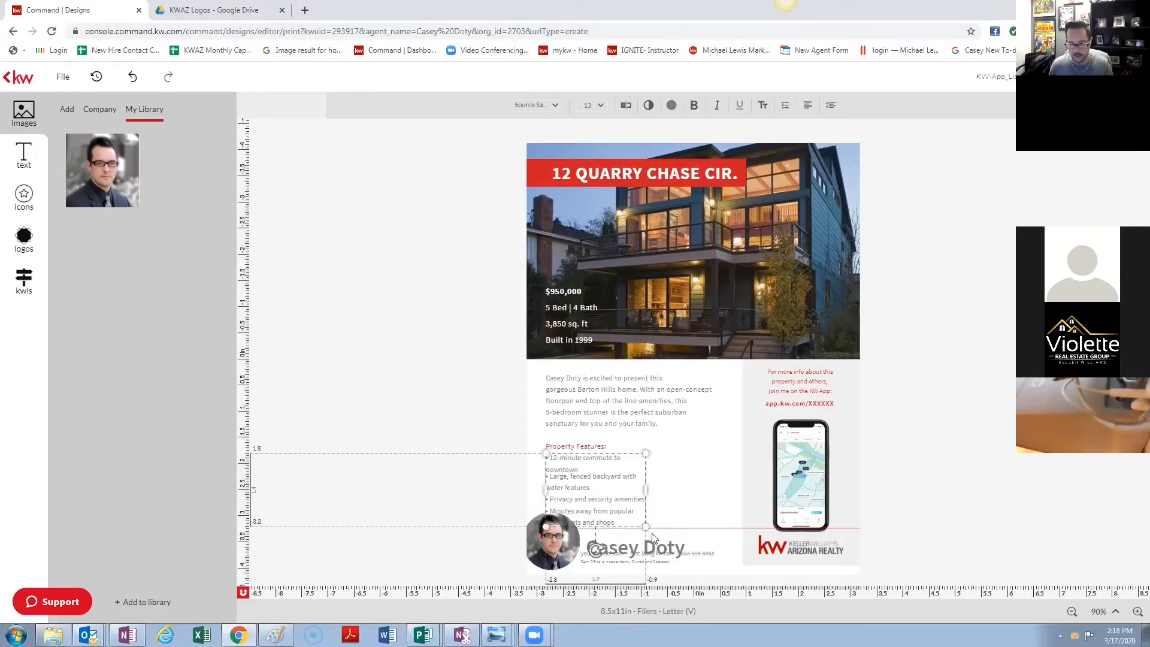
{"action": "mouse_move", "coordinate": [646, 525]}
{"action": "left_mouse_down"}
{"action": "mouse_move", "coordinate": [868, 545]}
{"action": "mouse_move", "coordinate": [626, 533]}
{"action": "mouse_move", "coordinate": [642, 529]}
{"action": "left_mouse_up"}
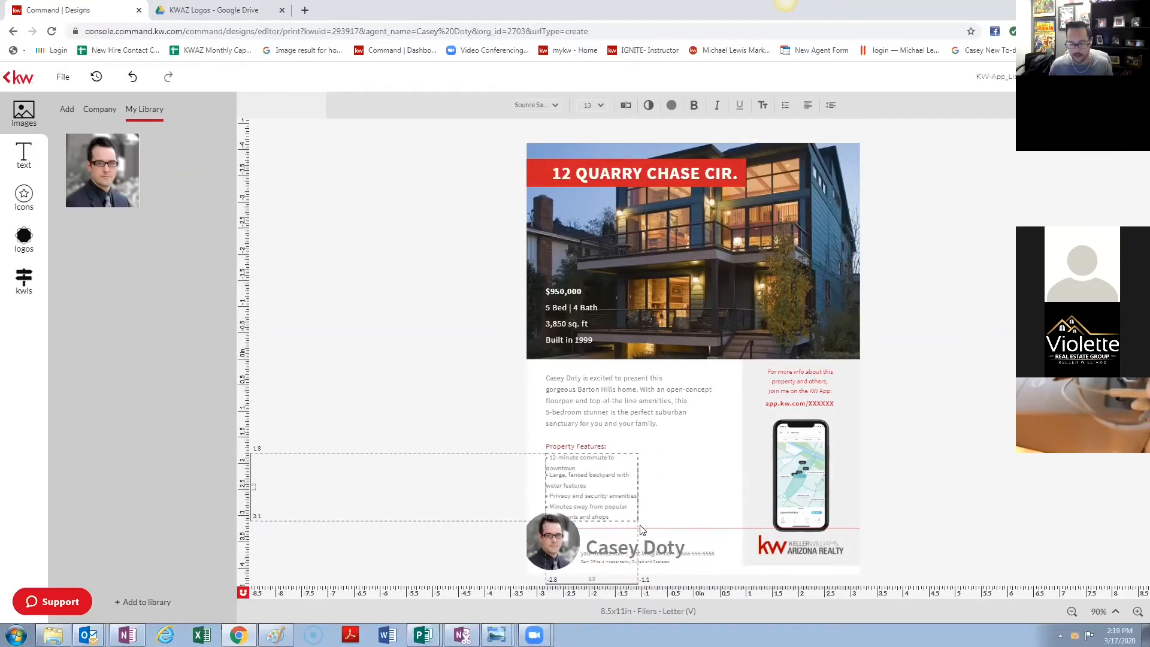
{"action": "left_click", "coordinate": [626, 488]}
{"action": "left_click_drag", "start_coordinate": [634, 488], "coordinate": [737, 528]}
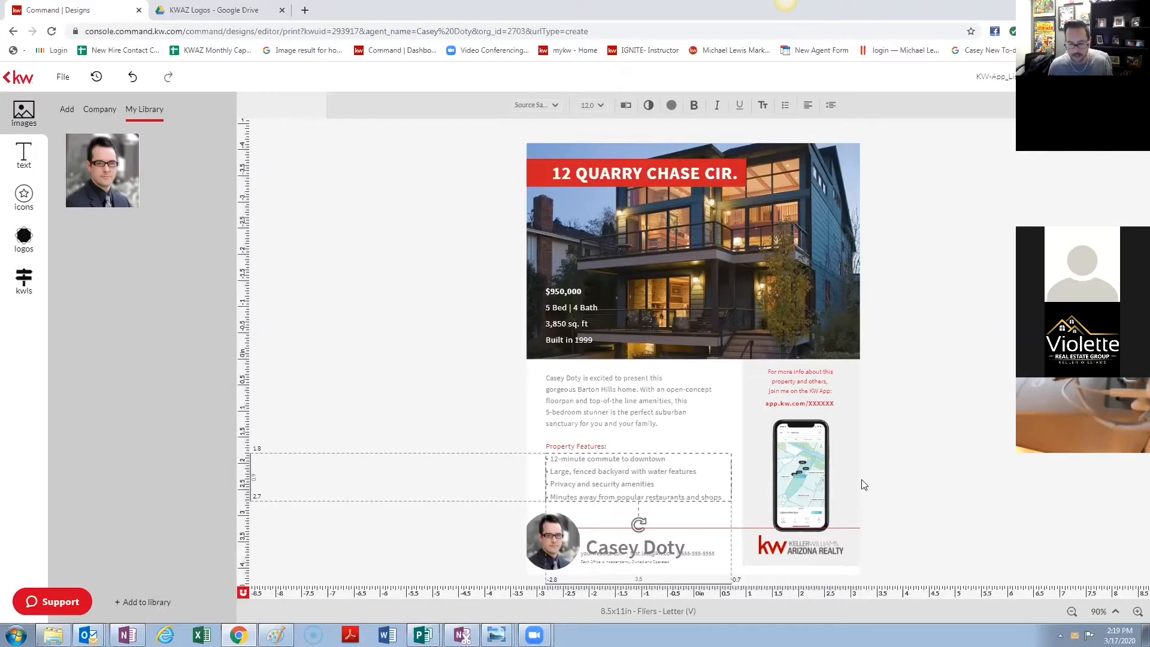
{"action": "left_click", "coordinate": [929, 462]}
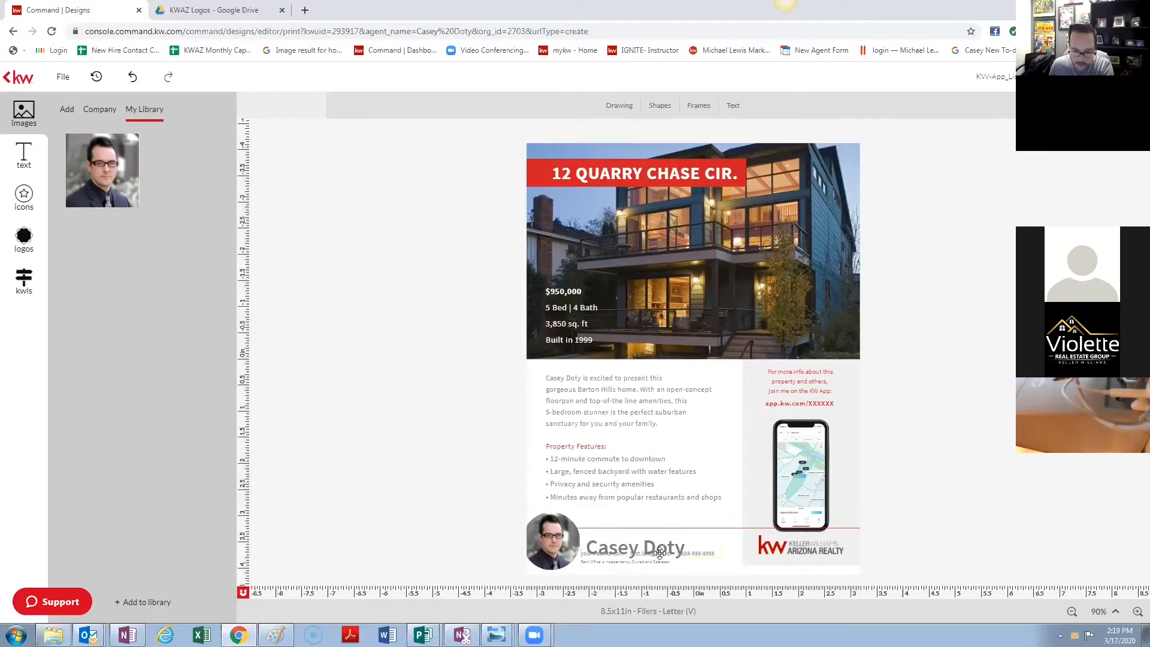
{"action": "mouse_move", "coordinate": [660, 552]}
{"action": "left_mouse_down"}
{"action": "mouse_move", "coordinate": [678, 546]}
{"action": "mouse_move", "coordinate": [649, 545]}
{"action": "mouse_move", "coordinate": [643, 531]}
{"action": "left_mouse_up"}
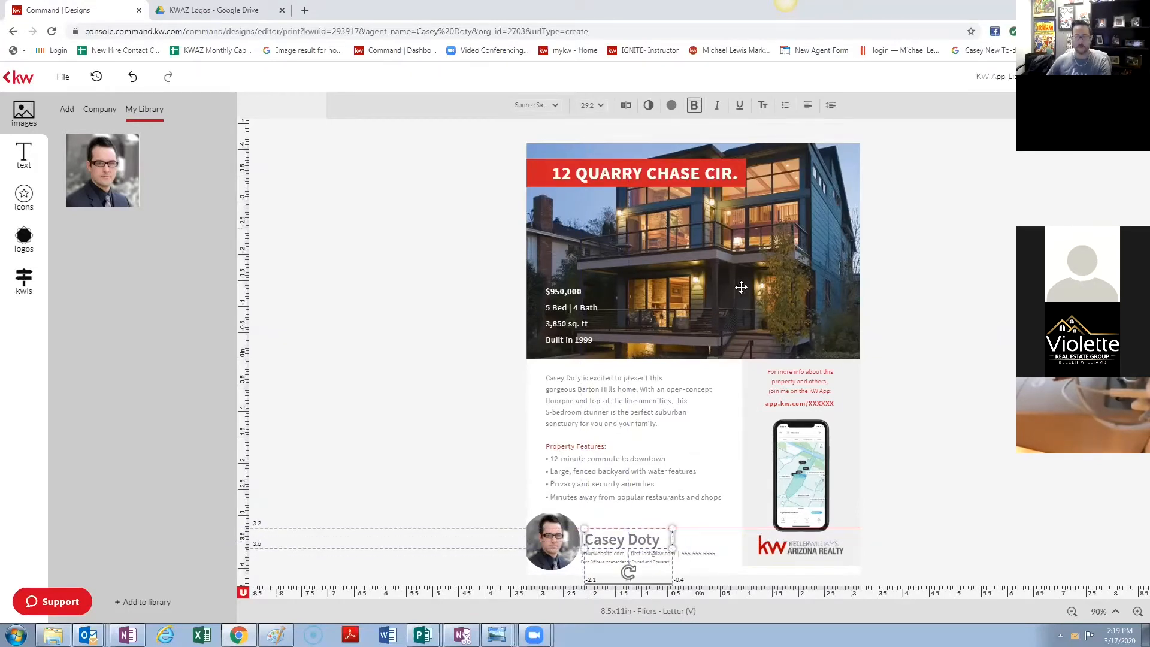
{"action": "left_click", "coordinate": [732, 249]}
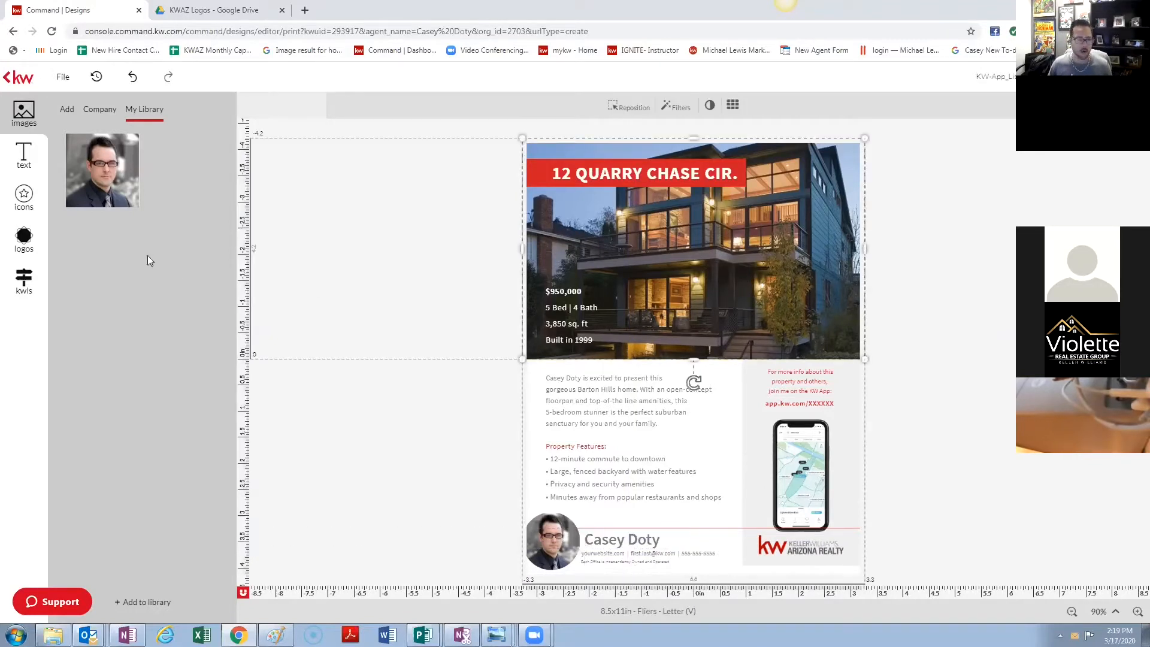
{"action": "left_click", "coordinate": [23, 288]}
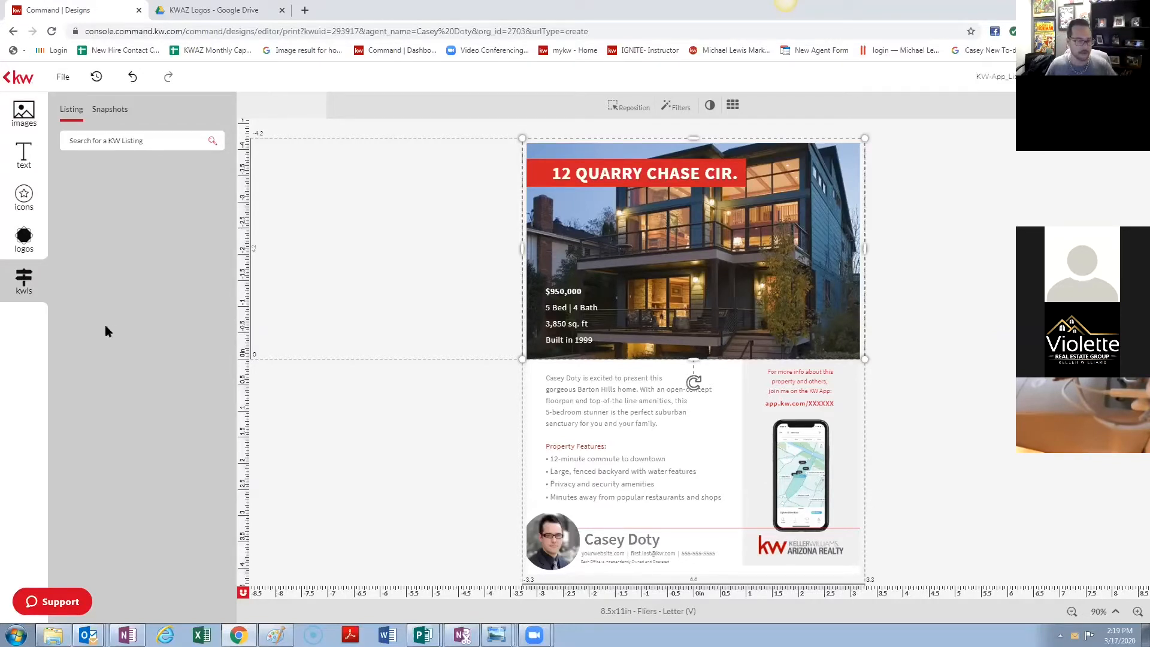
{"action": "left_click", "coordinate": [103, 138]}
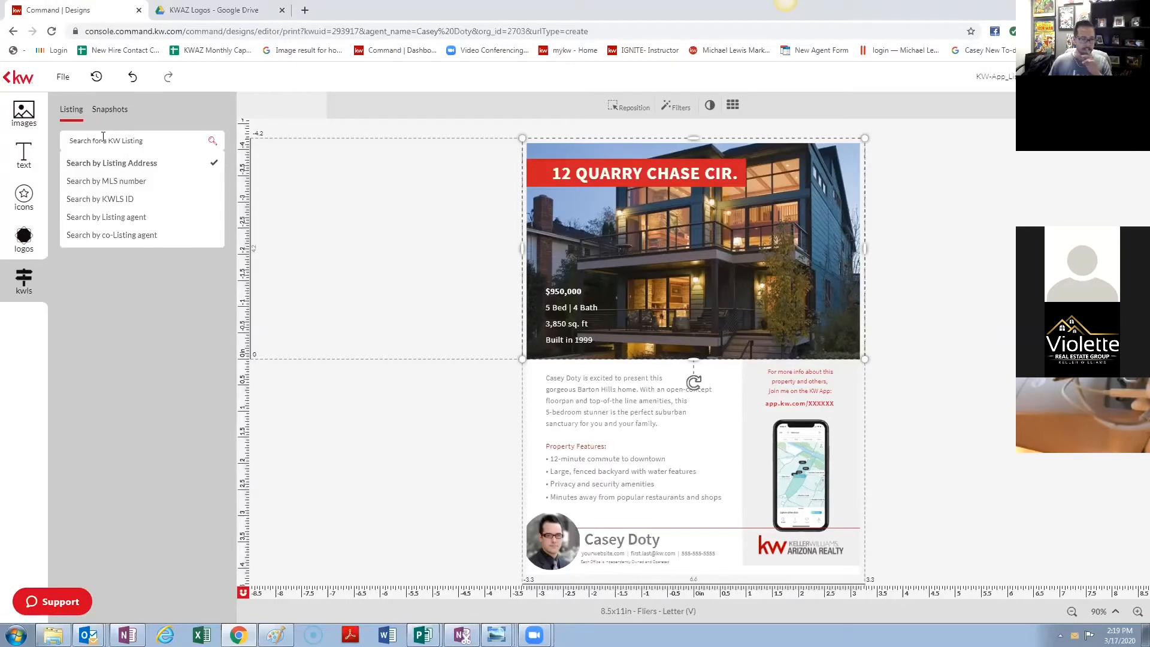
{"action": "left_click", "coordinate": [135, 219]}
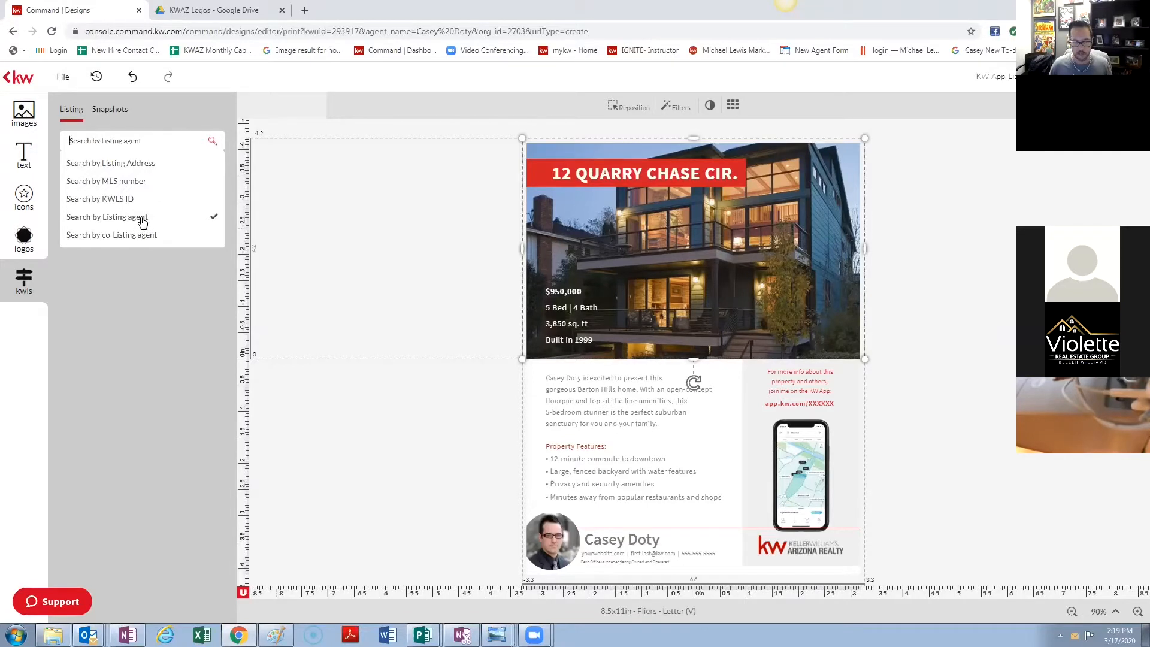
{"action": "left_click", "coordinate": [121, 164]}
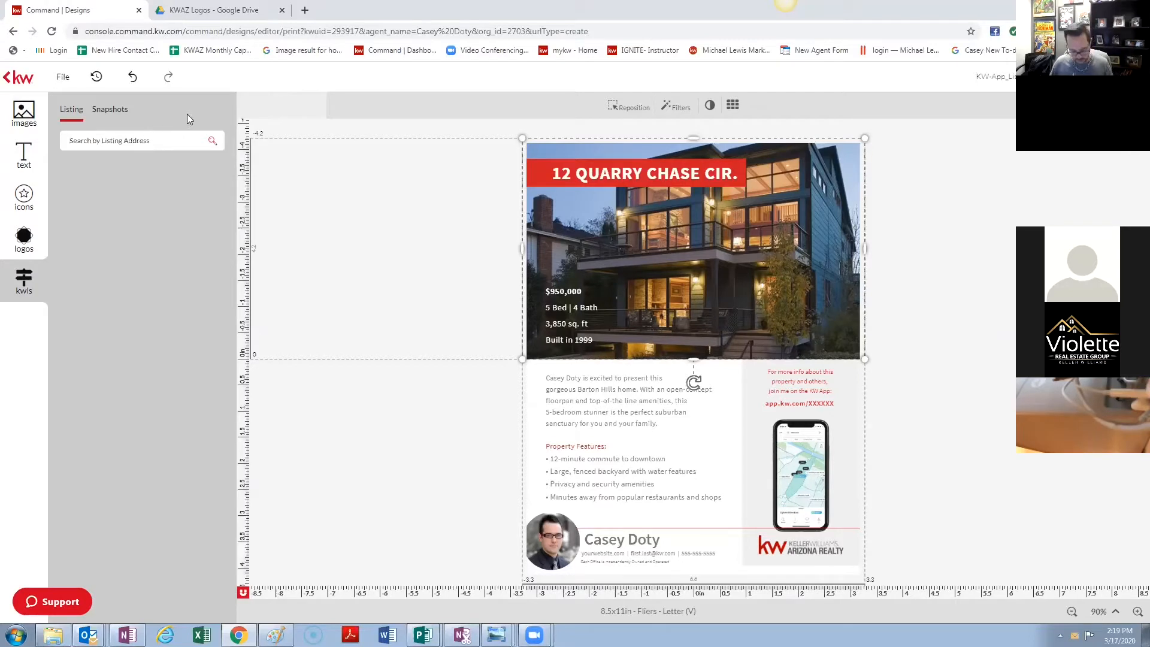
{"action": "type", "text": "Scottsdale"}
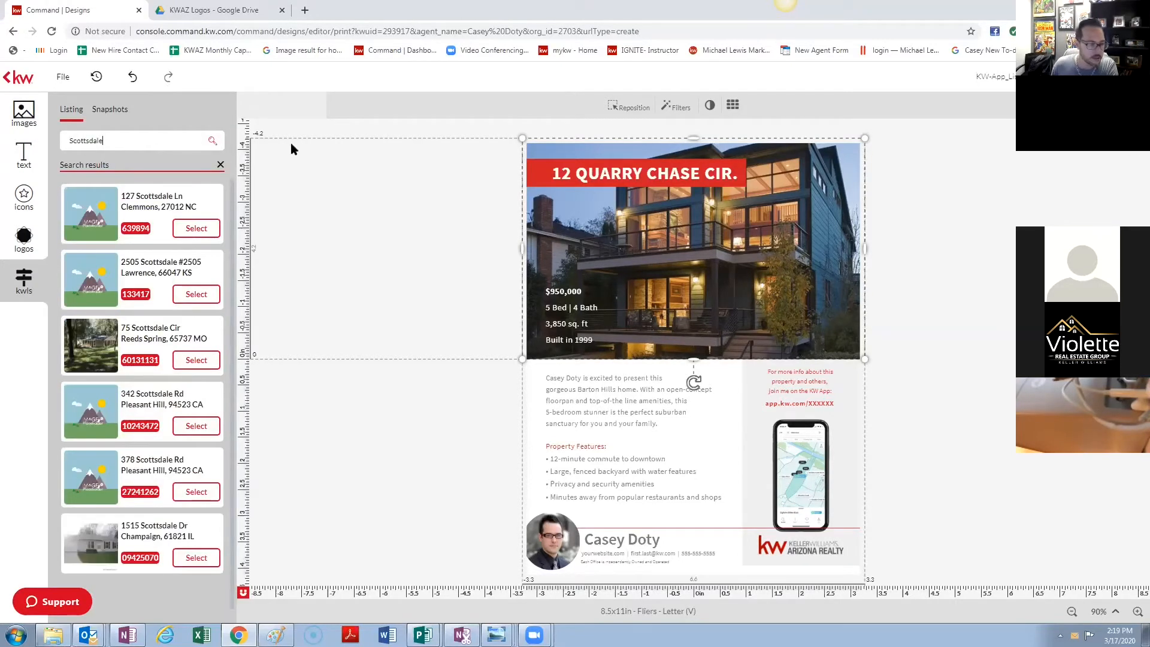
{"action": "scroll", "coordinate": [128, 357], "scroll_direction": "down", "scroll_amount": 3}
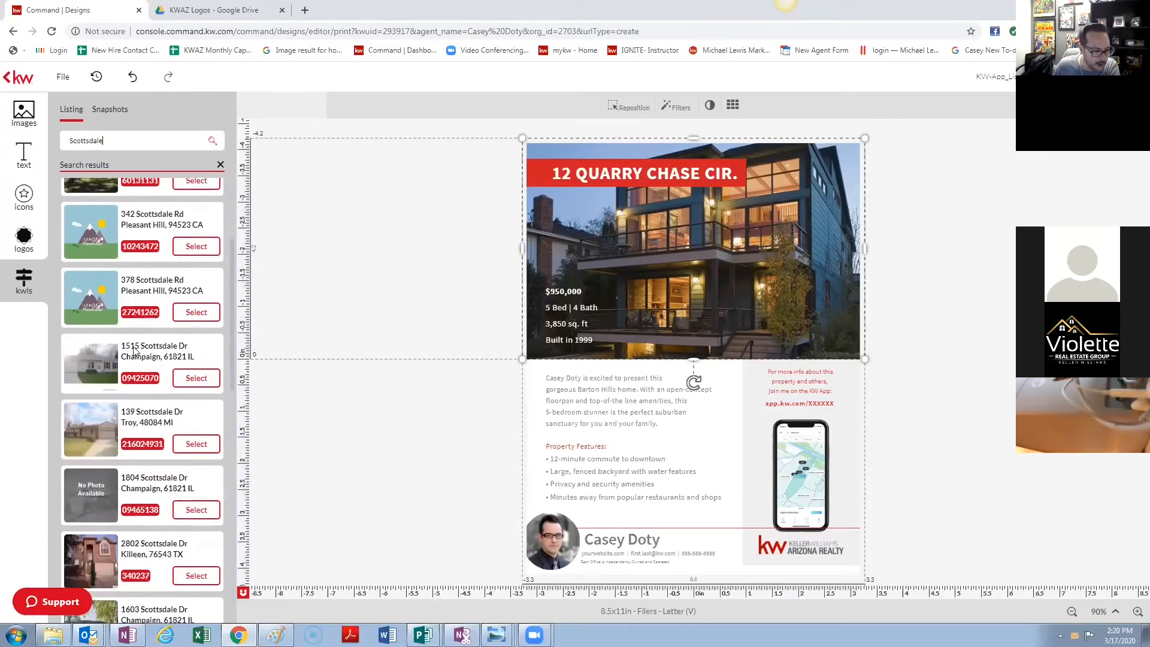
{"action": "left_click", "coordinate": [204, 449]}
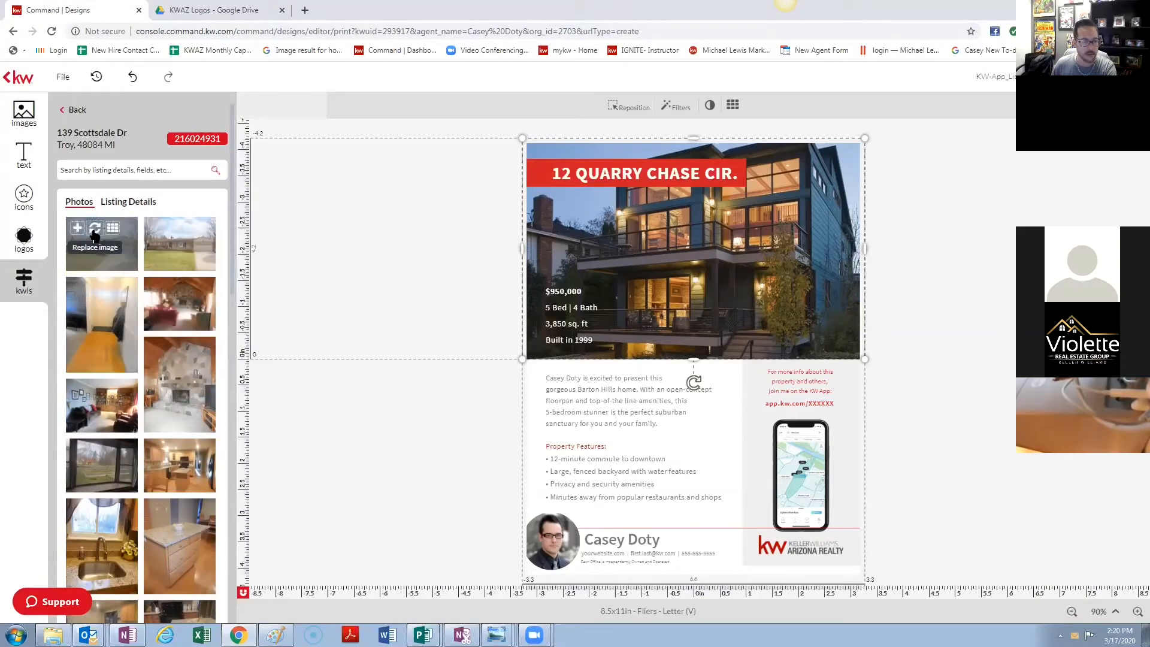
{"action": "left_click", "coordinate": [94, 234]}
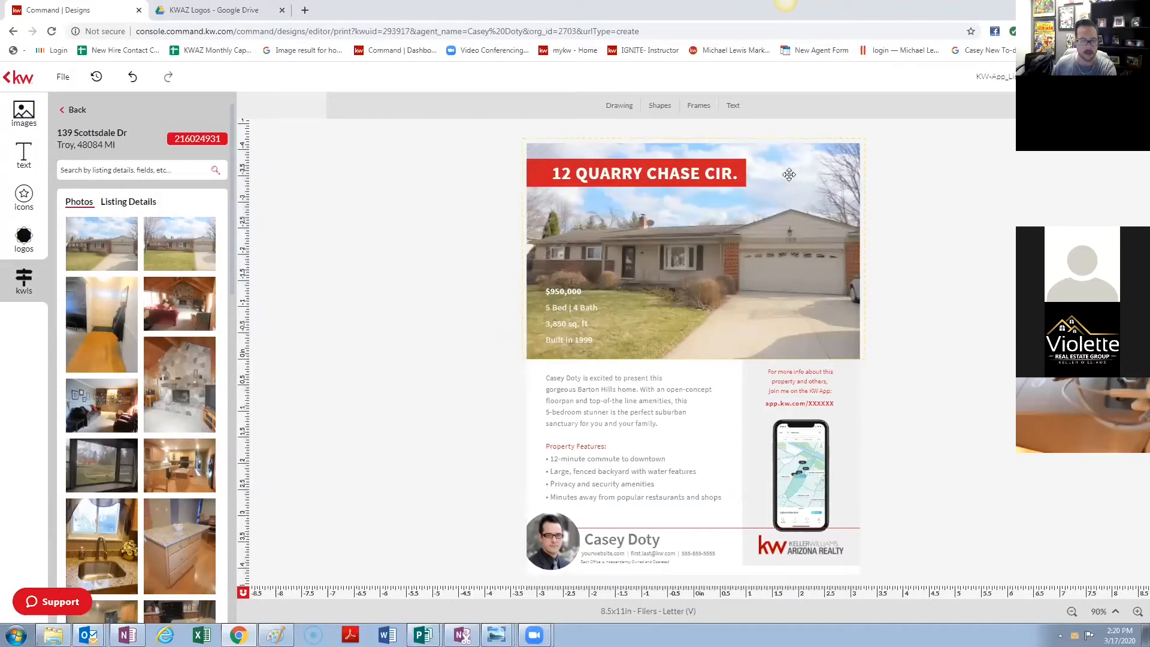
- Fill the price from the listing's $319,500 current price, enlarge it, and remove USD
{"action": "left_click", "coordinate": [556, 294]}
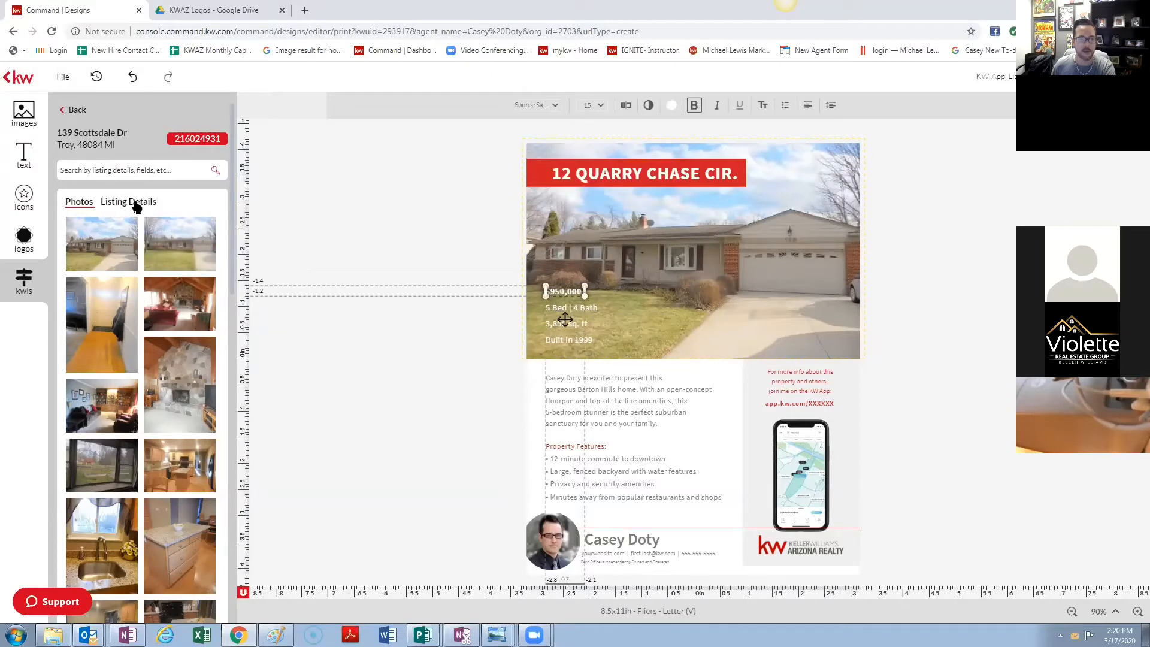
{"action": "left_click", "coordinate": [133, 203]}
{"action": "scroll", "coordinate": [124, 371], "scroll_direction": "down", "scroll_amount": 3}
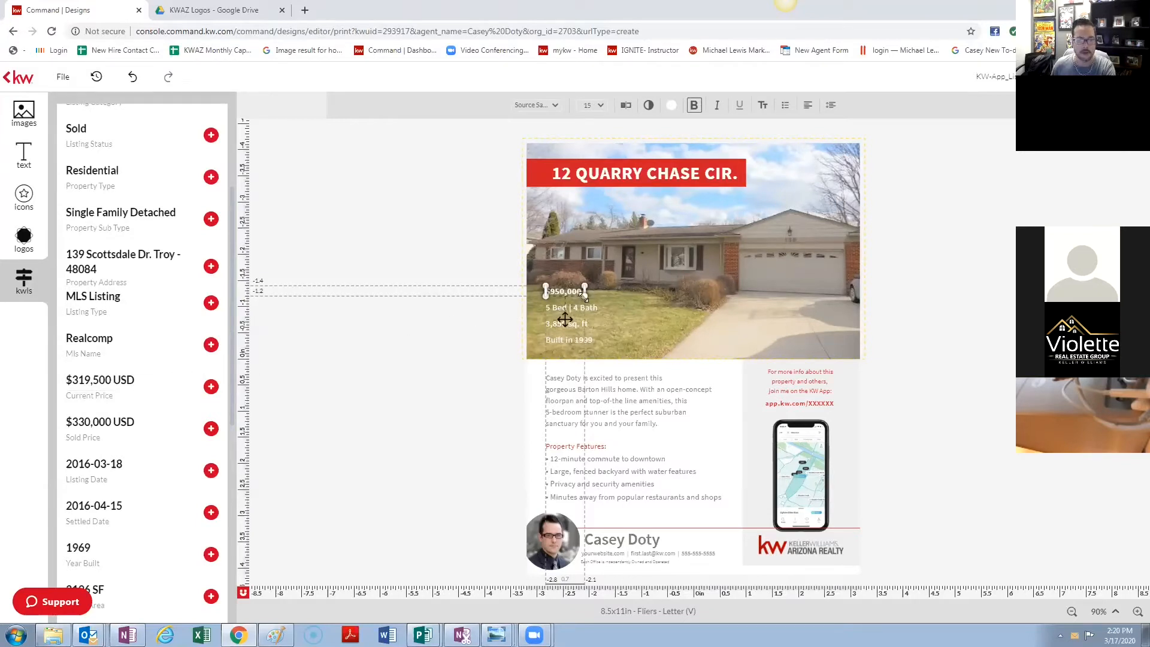
{"action": "left_click", "coordinate": [571, 290]}
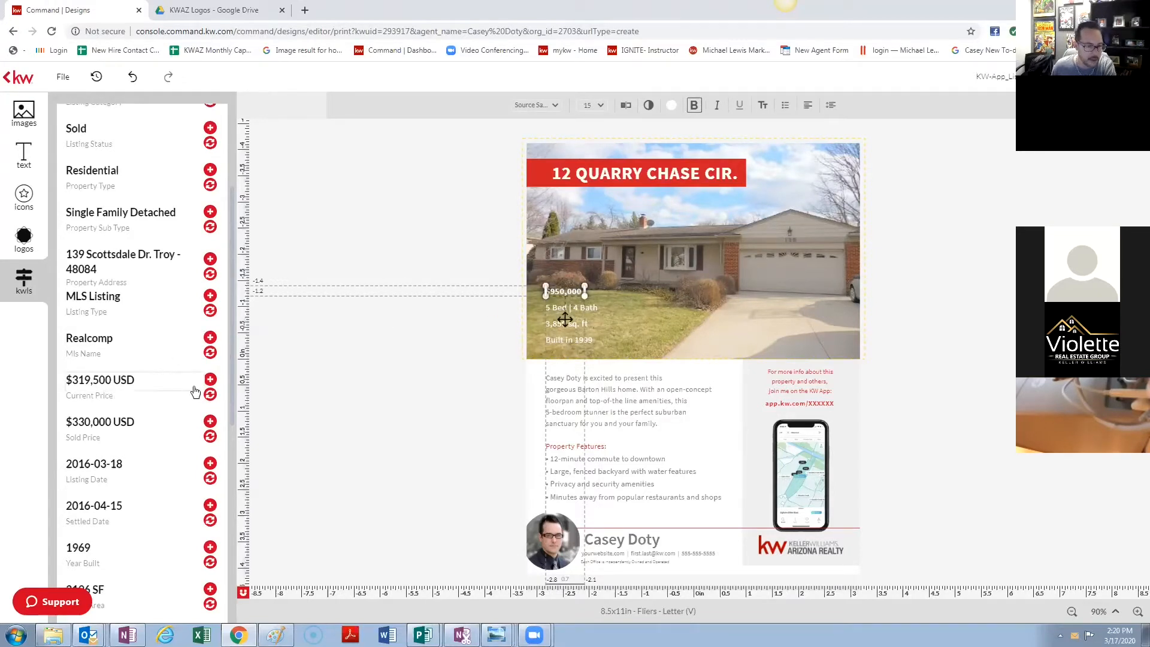
{"action": "left_click", "coordinate": [211, 395]}
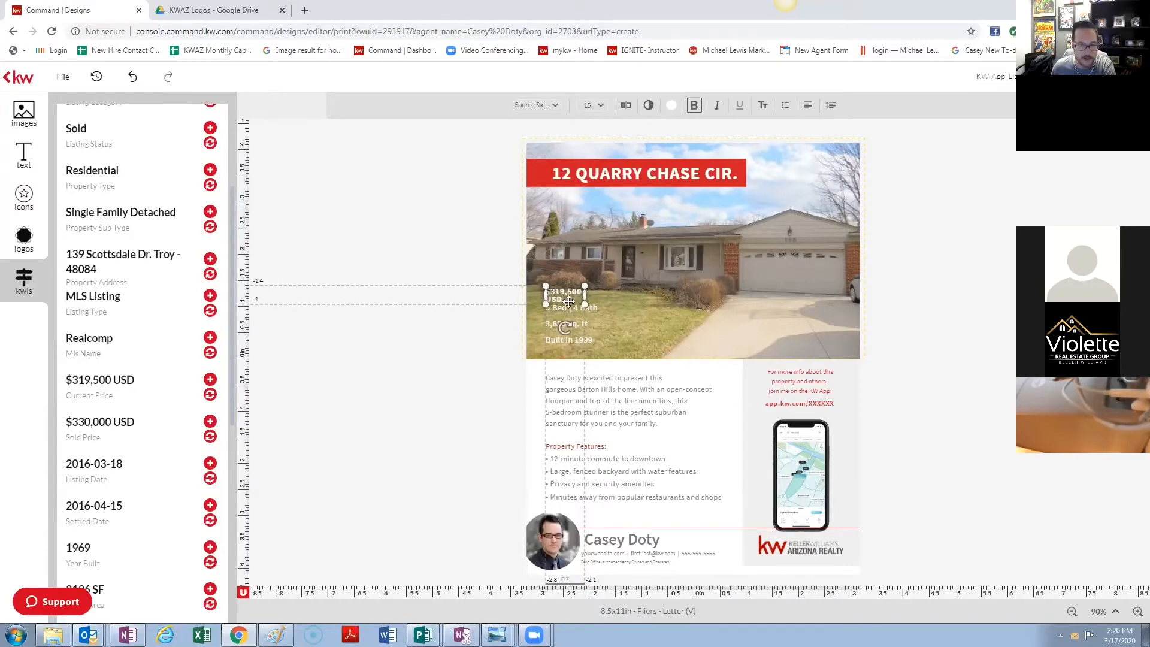
{"action": "left_click_drag", "start_coordinate": [584, 285], "coordinate": [637, 289]}
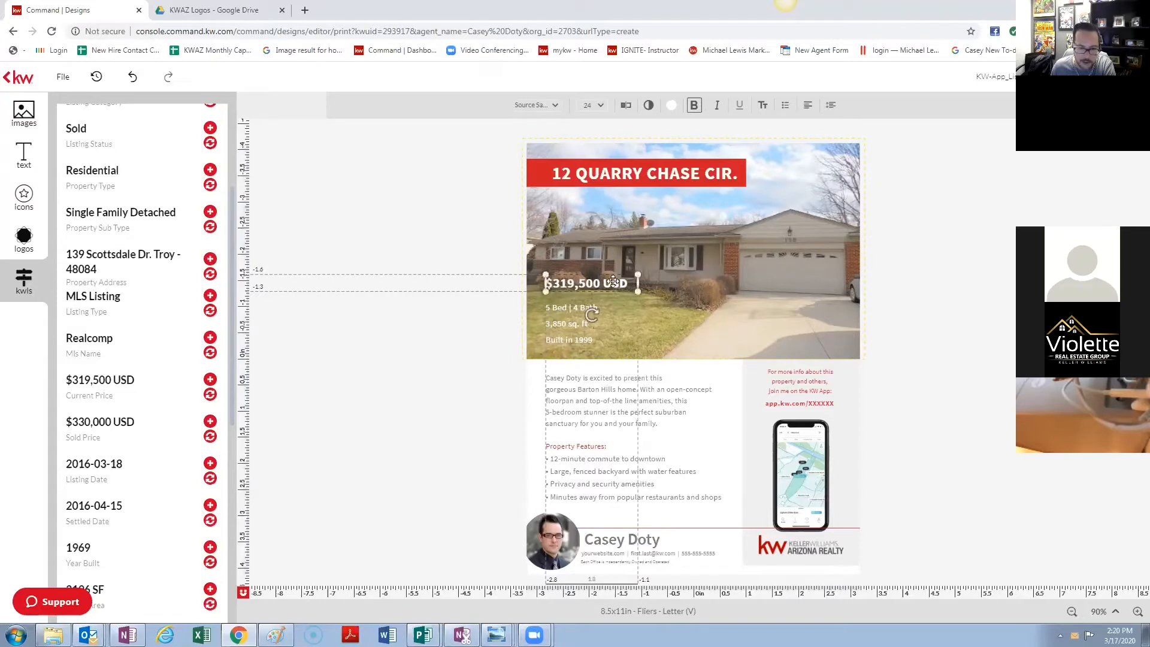
{"action": "double_click", "coordinate": [613, 282]}
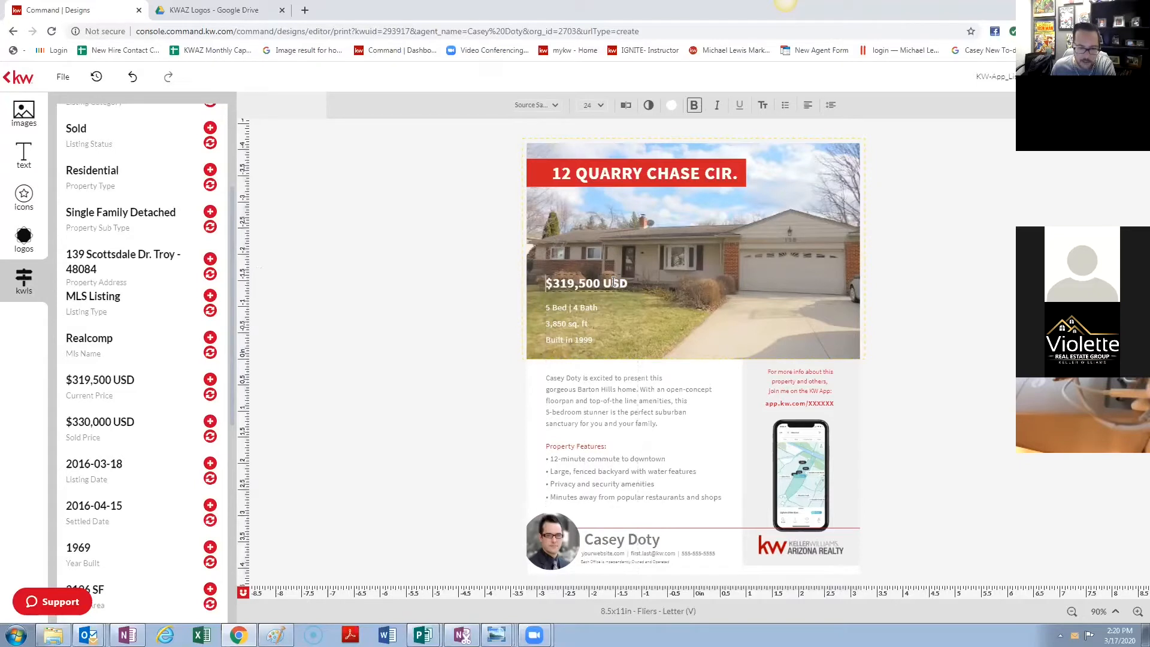
{"action": "left_click", "coordinate": [623, 107]}
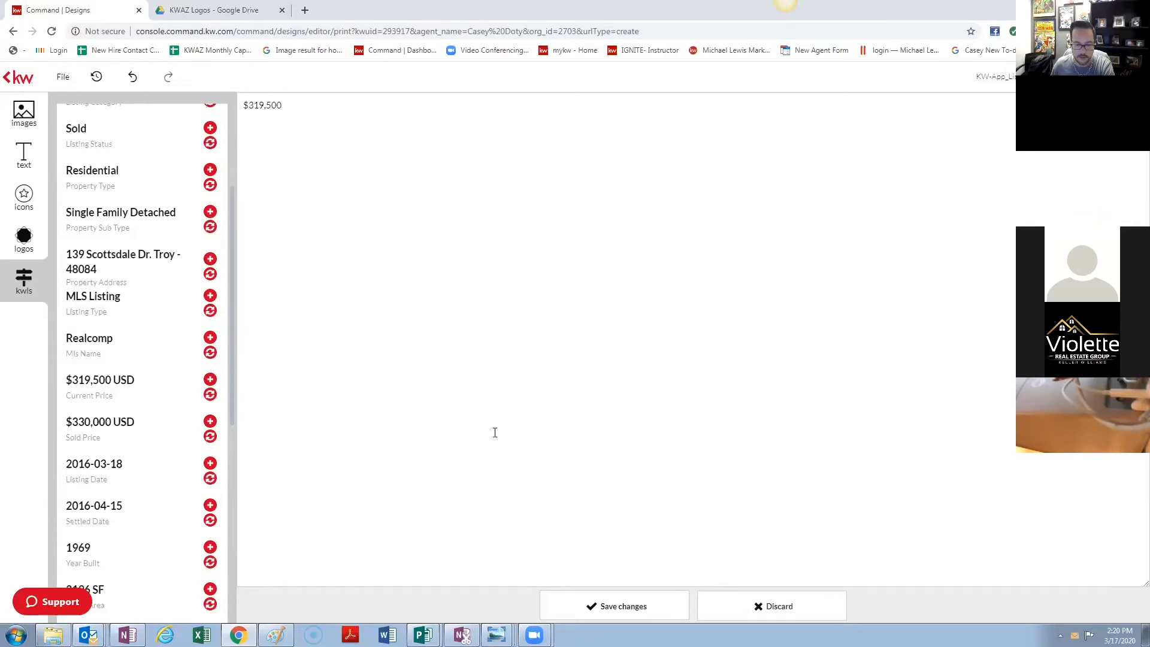
{"action": "left_click", "coordinate": [617, 605]}
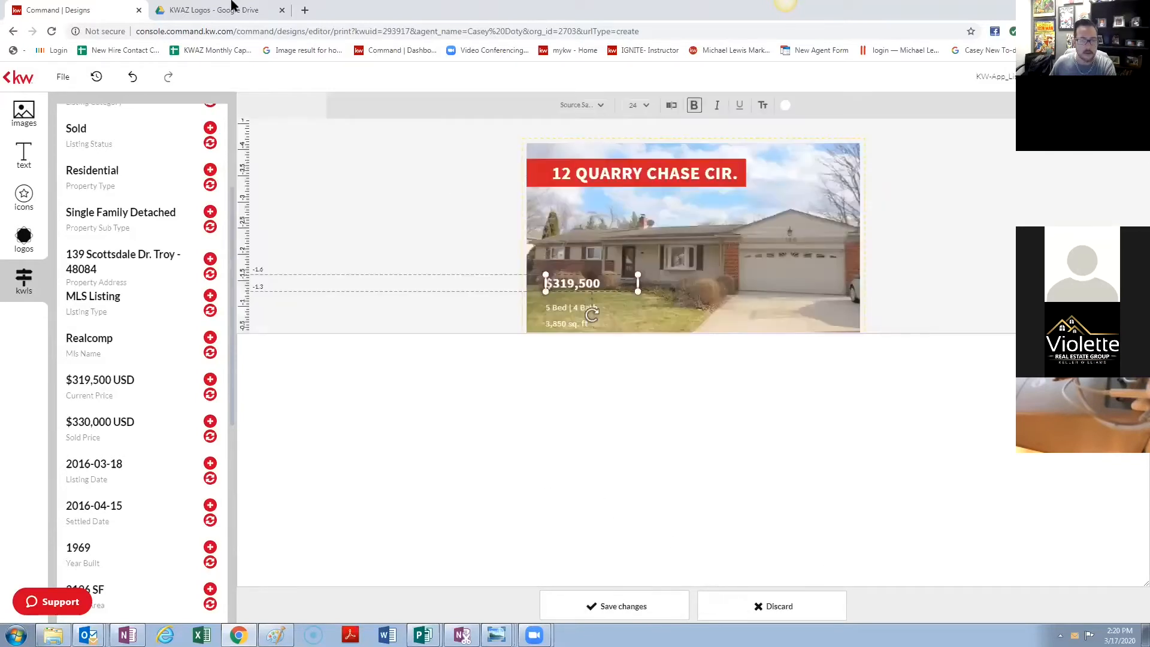
{"action": "left_click", "coordinate": [552, 307]}
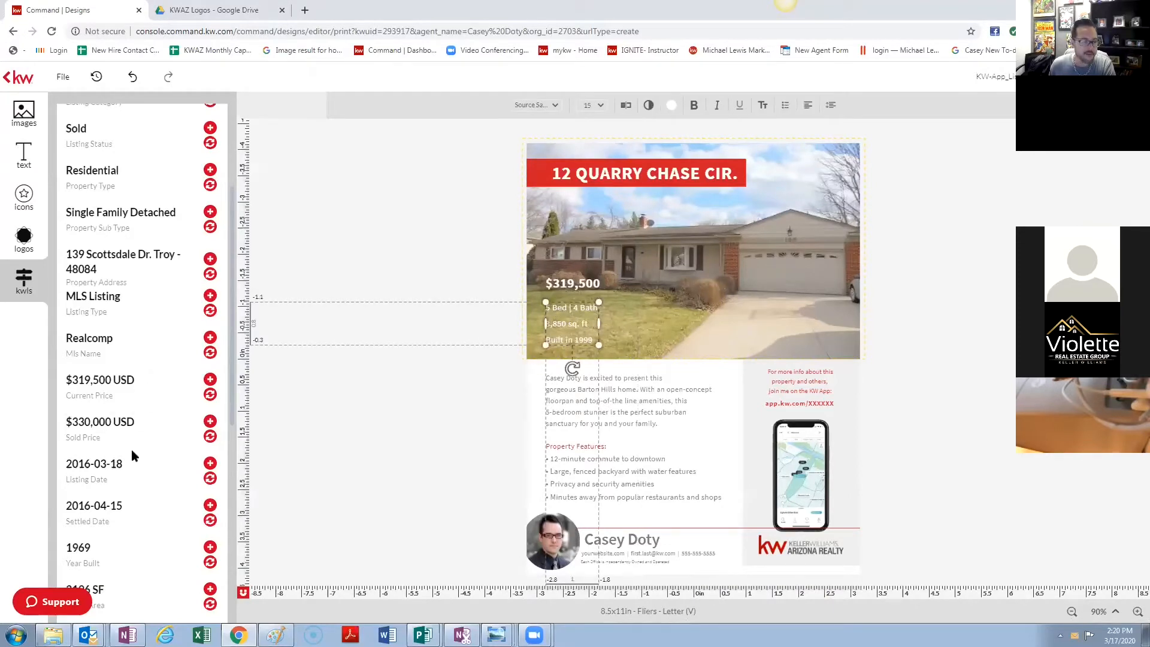
- Edit the details text to 4 Bed | 3 Bath, 2196 sq. ft, Built in 1969 and save
{"action": "scroll", "coordinate": [131, 449], "scroll_direction": "down", "scroll_amount": 2}
{"action": "scroll", "coordinate": [96, 461], "scroll_direction": "down", "scroll_amount": 2}
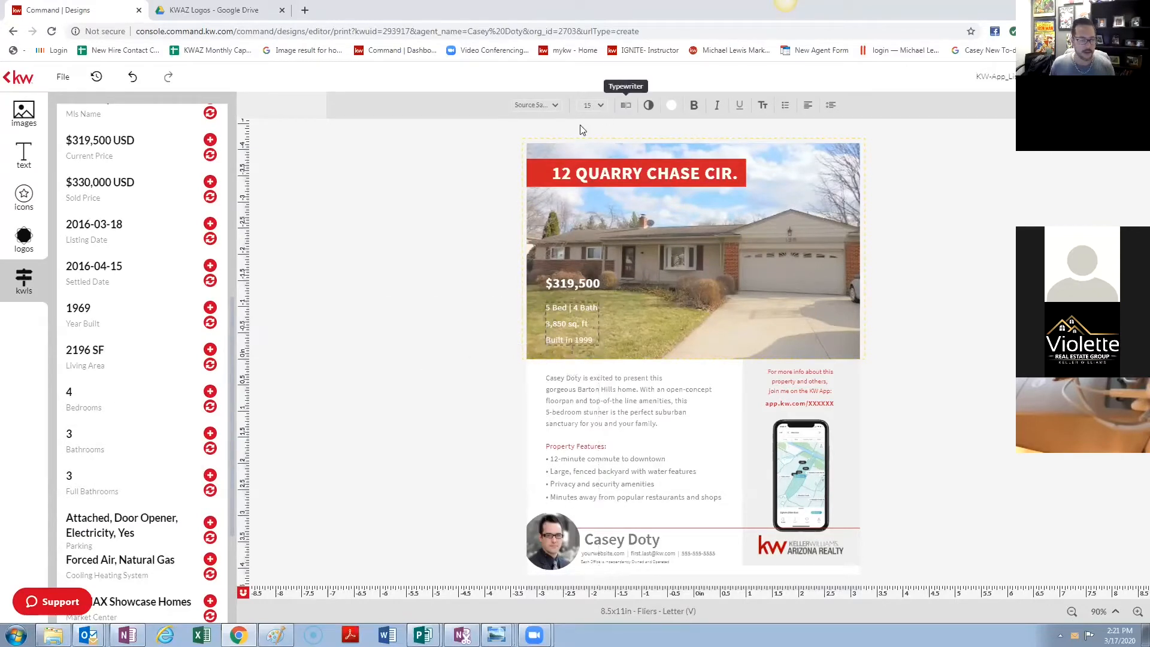
{"action": "left_click", "coordinate": [625, 106]}
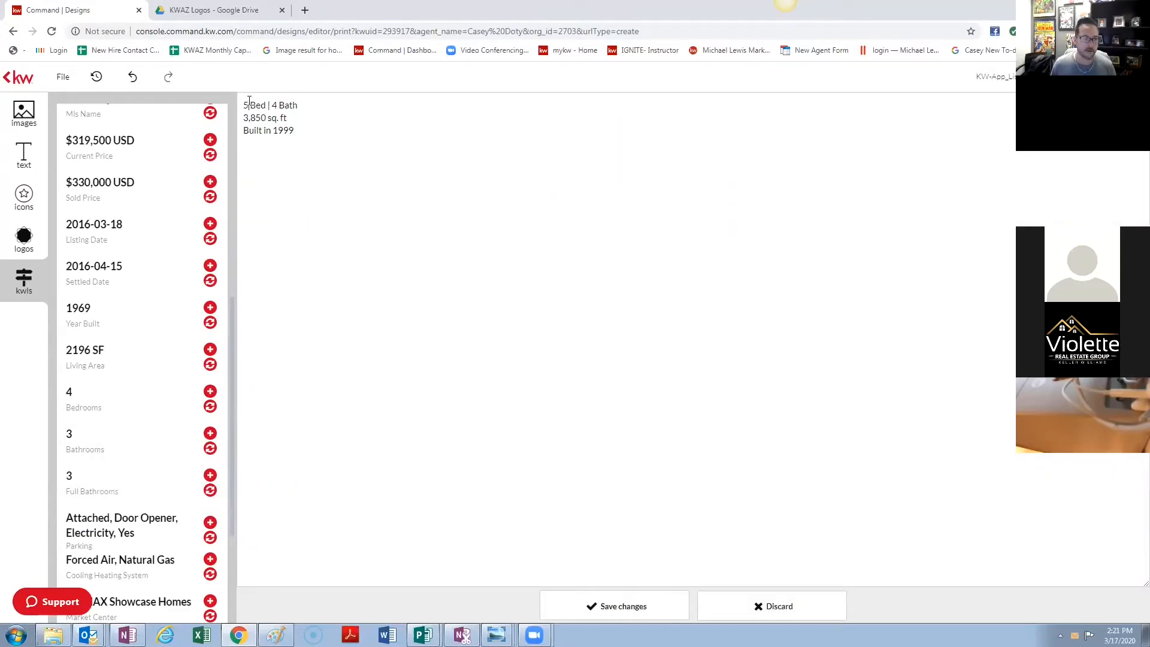
{"action": "key", "text": "Delete"}
{"action": "type", "text": "4"}
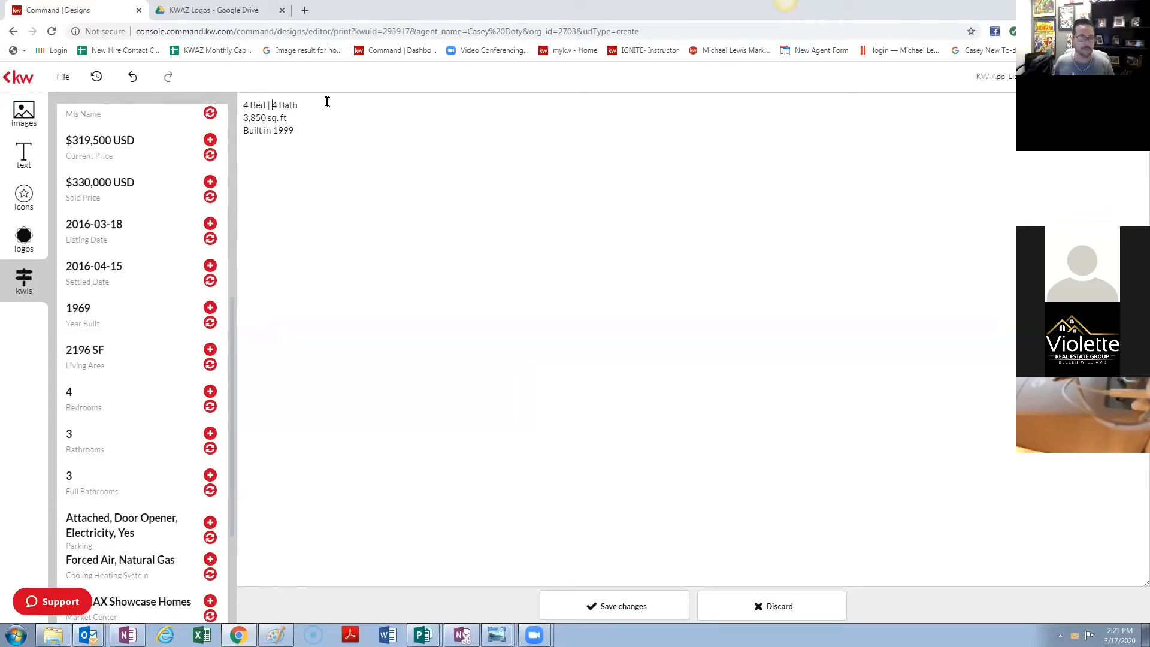
{"action": "key", "text": "BackSpace"}
{"action": "type", "text": "3"}
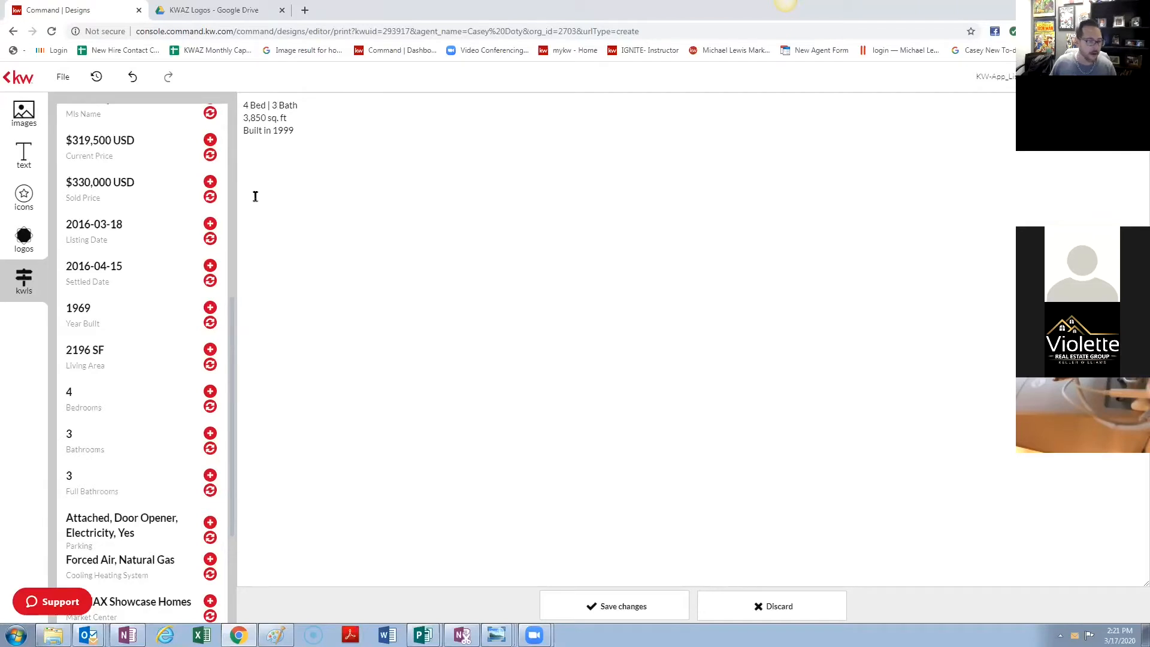
{"action": "left_click_drag", "start_coordinate": [267, 117], "coordinate": [209, 125]}
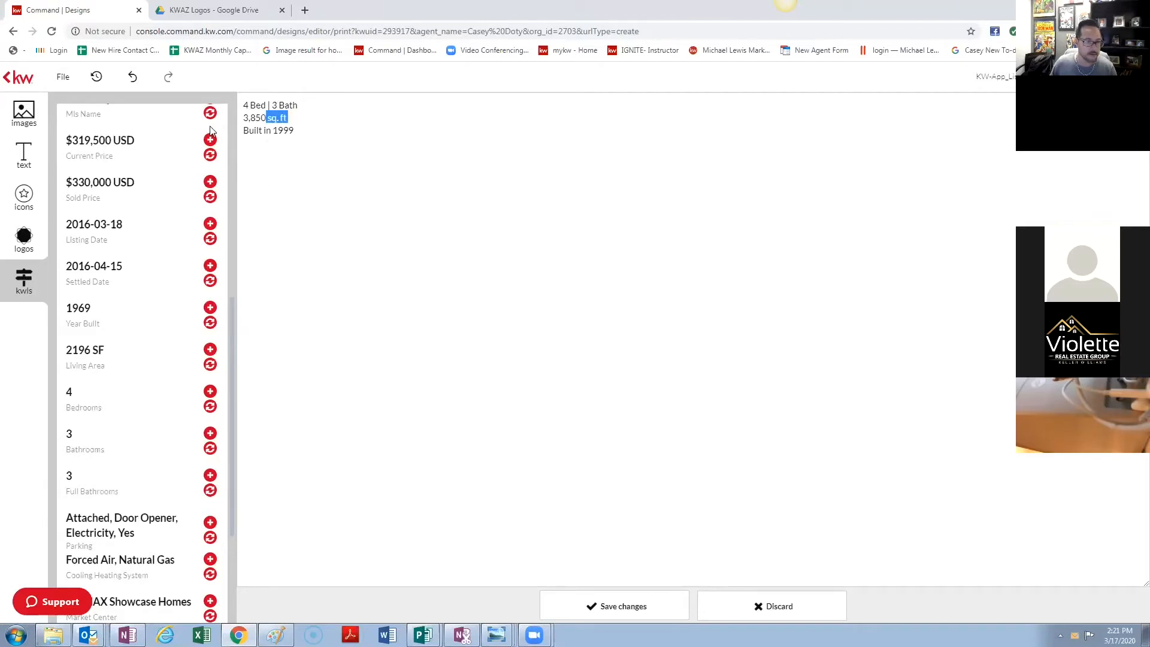
{"action": "type", "text": "2196"}
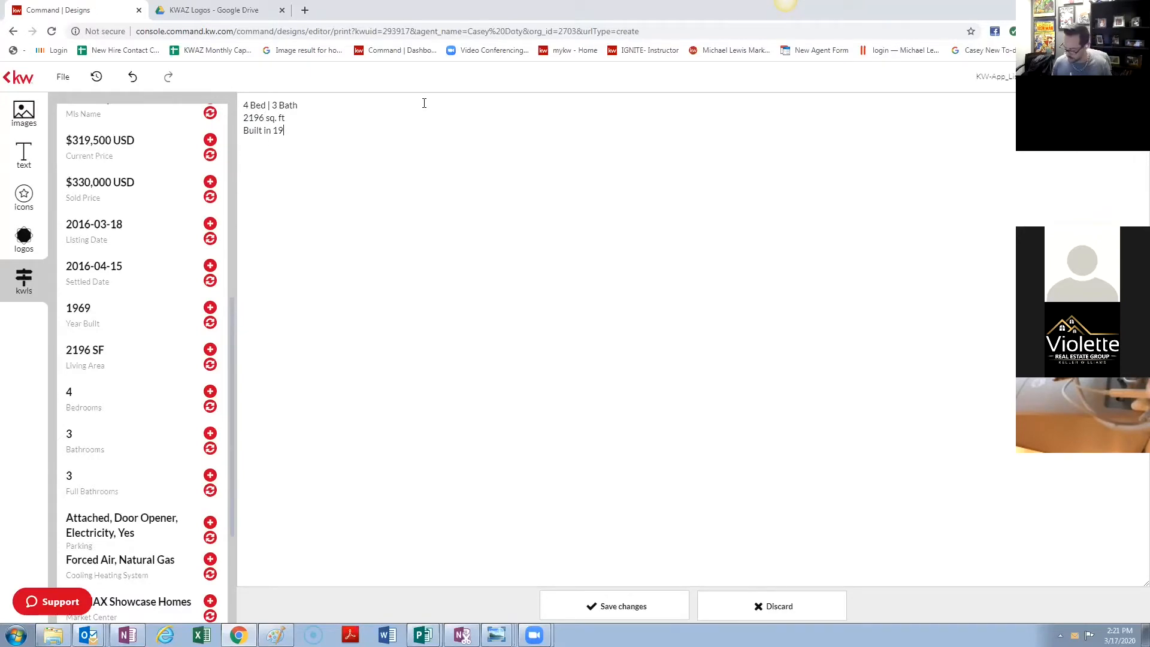
{"action": "left_click", "coordinate": [658, 602]}
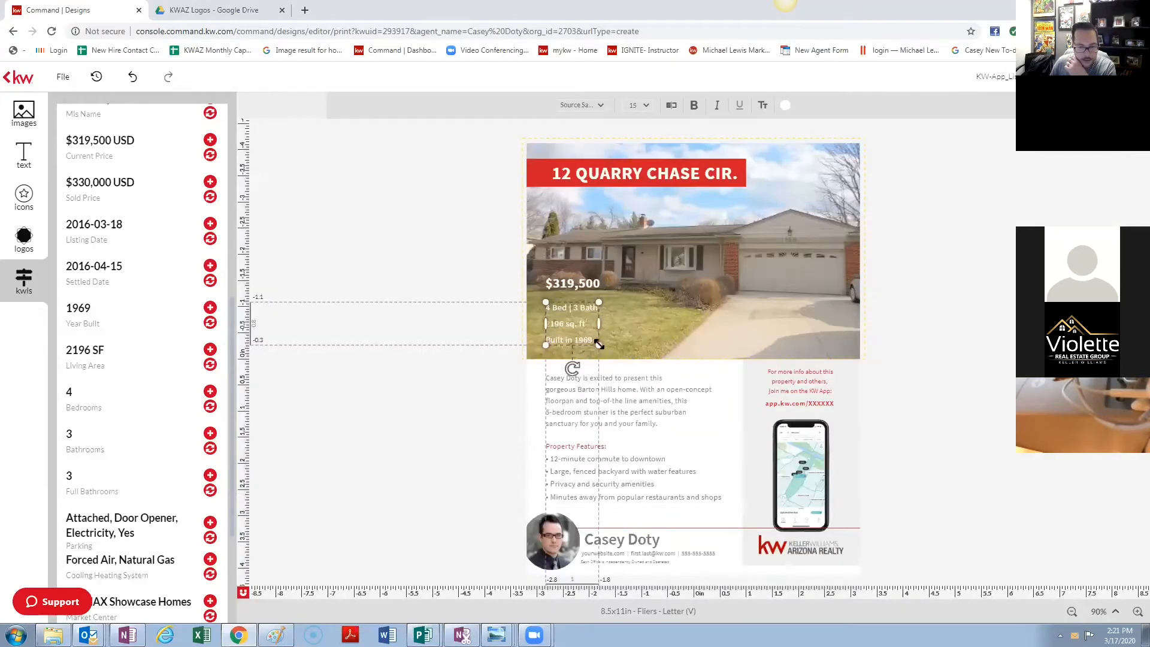
- Enlarge the details text box and reduce its alignment margin from 5 to 3 percent
{"action": "left_click_drag", "start_coordinate": [598, 344], "coordinate": [622, 300]}
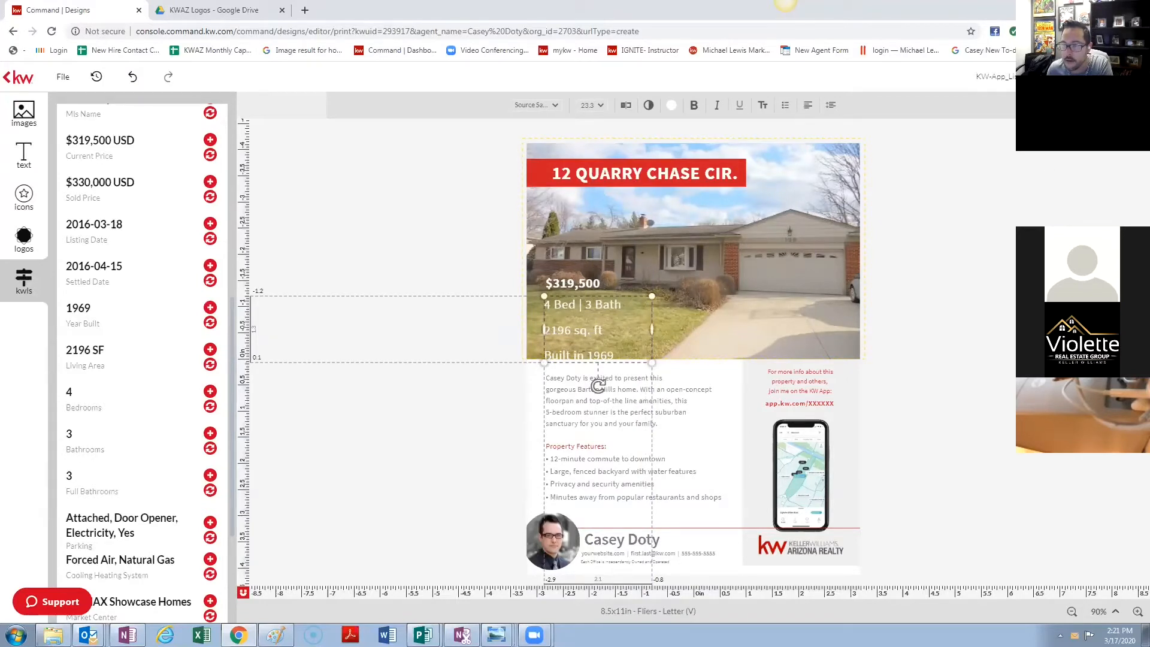
{"action": "left_click", "coordinate": [1066, 106]}
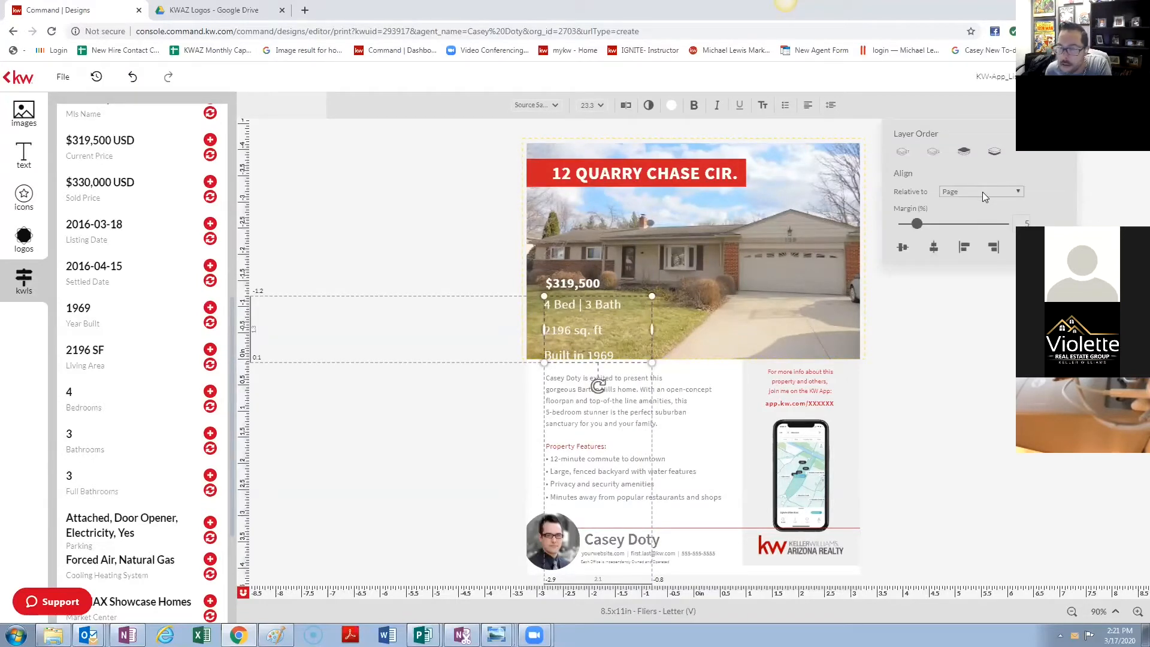
{"action": "left_click_drag", "start_coordinate": [917, 224], "coordinate": [910, 225]}
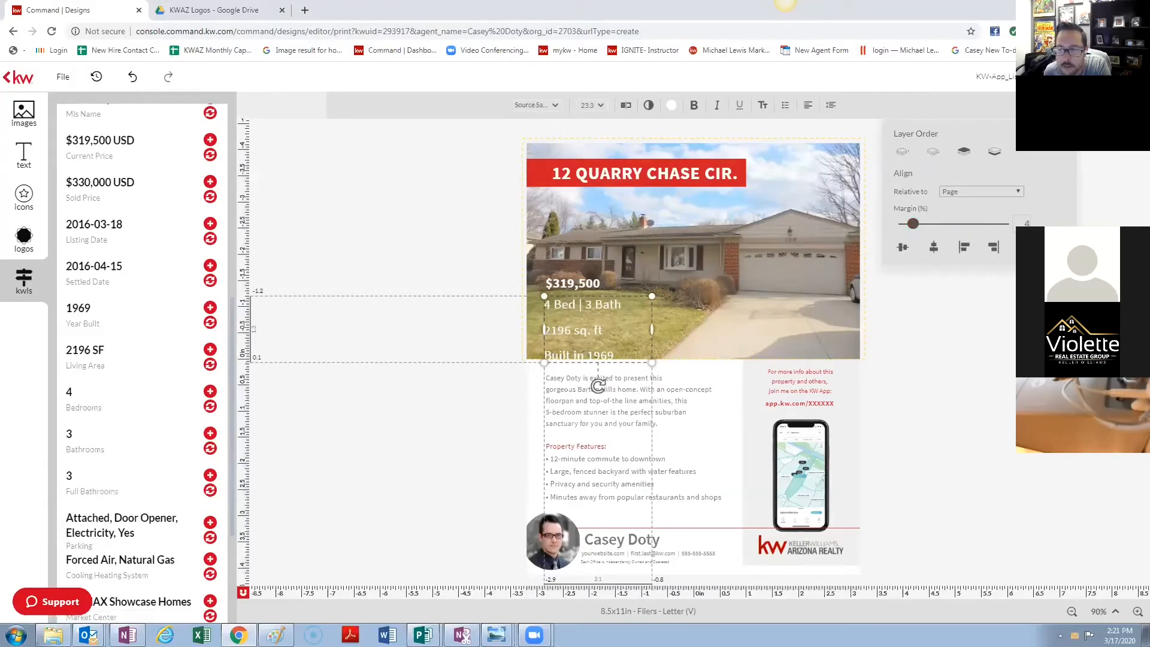
{"action": "left_click", "coordinate": [789, 151]}
- Tighten the beds/baths/size text's line spacing, with word spacing 1 and letter spacing -1
{"action": "left_click", "coordinate": [589, 334]}
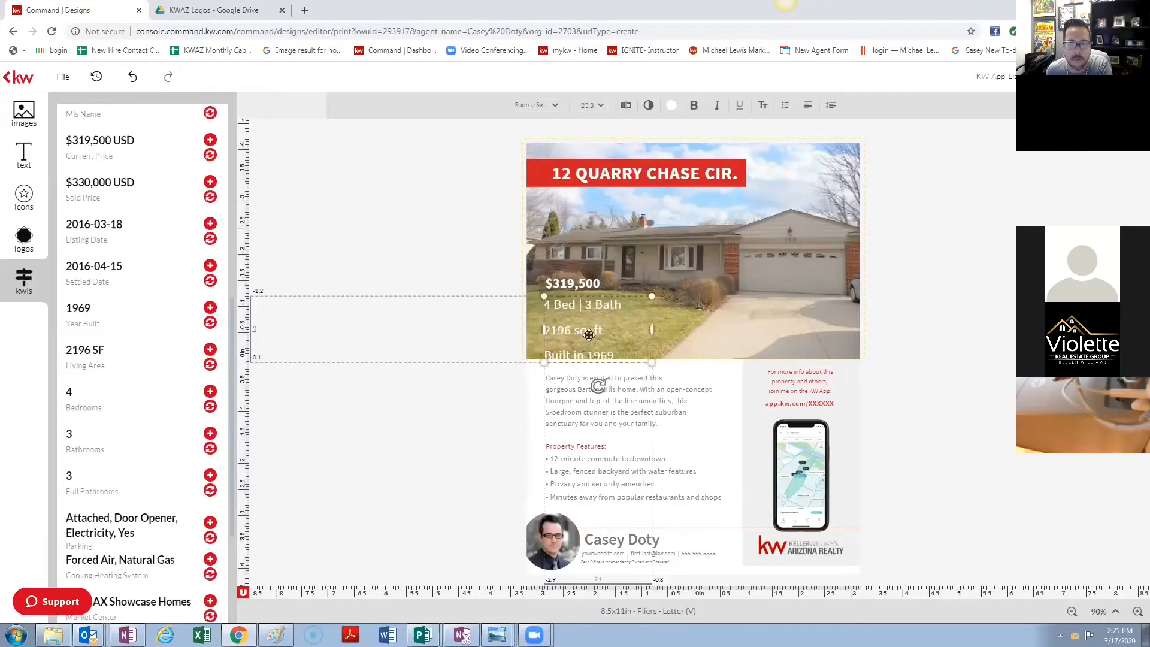
{"action": "left_click", "coordinate": [829, 106]}
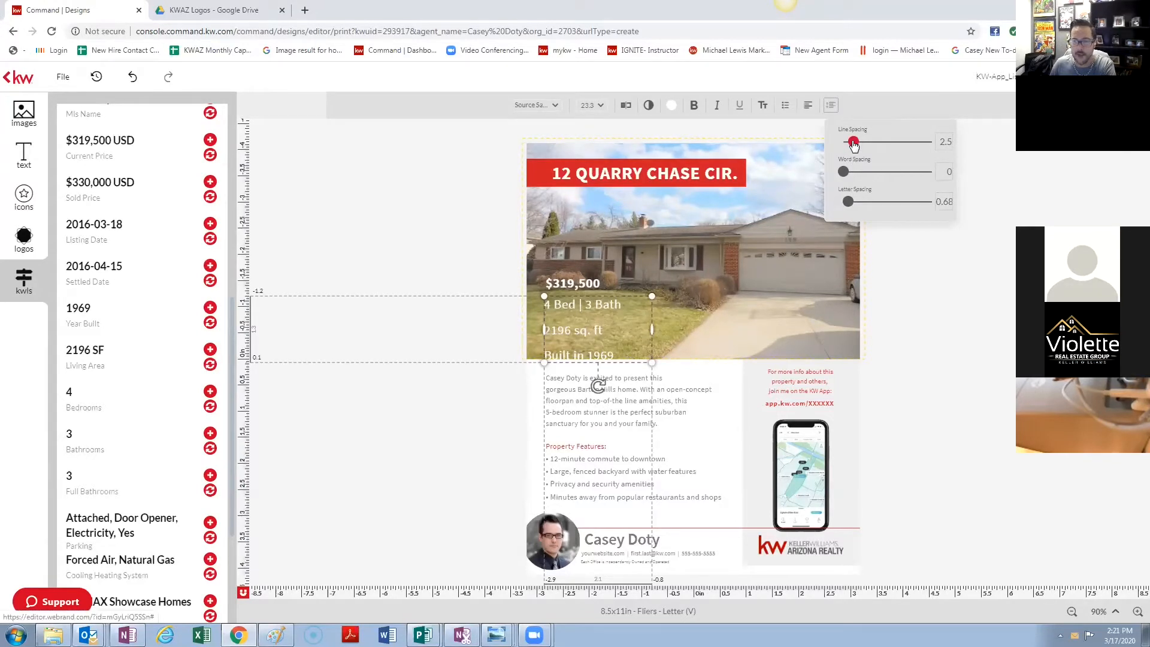
{"action": "mouse_move", "coordinate": [852, 144]}
{"action": "left_mouse_down"}
{"action": "mouse_move", "coordinate": [840, 146]}
{"action": "mouse_move", "coordinate": [855, 151]}
{"action": "left_mouse_up"}
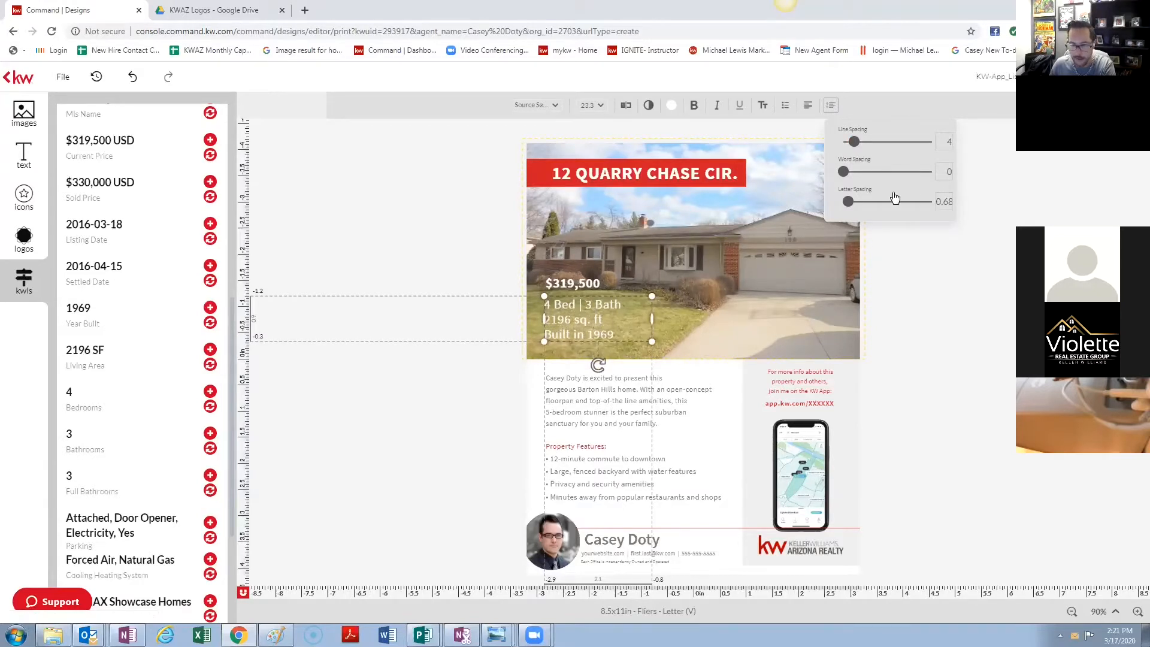
{"action": "left_click_drag", "start_coordinate": [853, 142], "coordinate": [844, 173]}
{"action": "left_click", "coordinate": [831, 105]}
{"action": "mouse_move", "coordinate": [848, 202]}
{"action": "left_mouse_down"}
{"action": "mouse_move", "coordinate": [864, 204]}
{"action": "mouse_move", "coordinate": [851, 207]}
{"action": "left_mouse_up"}
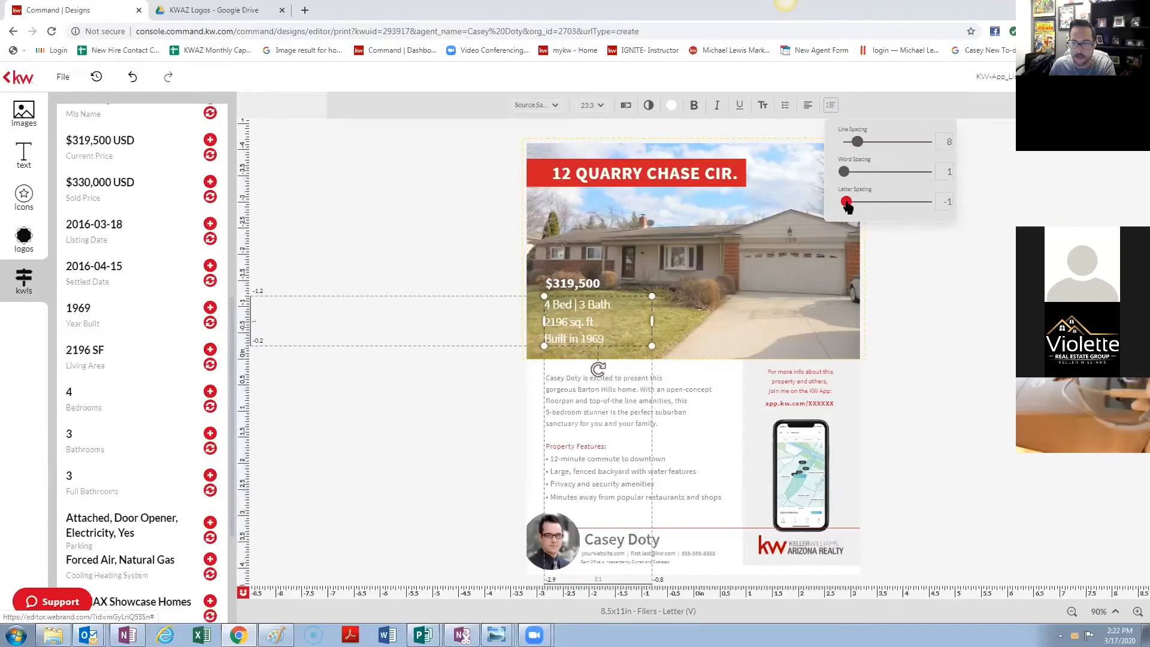
{"action": "left_click_drag", "start_coordinate": [849, 206], "coordinate": [846, 205]}
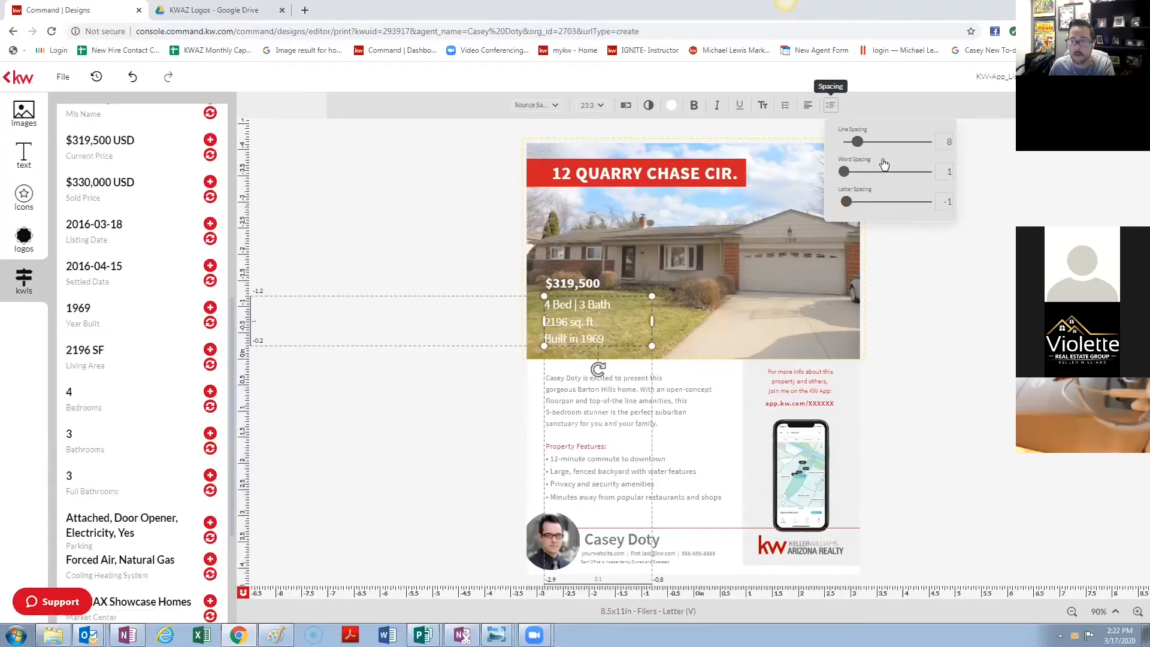
{"action": "left_click", "coordinate": [927, 270]}
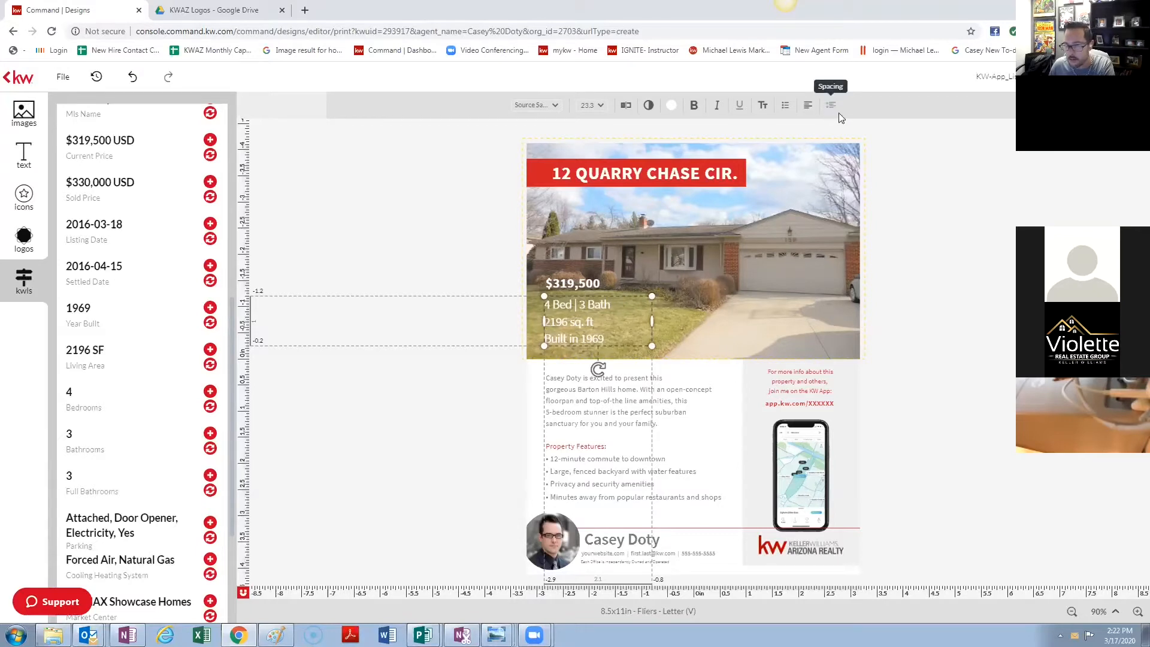
- Set the details text alignment to Left under the $319,500 price
{"action": "left_click", "coordinate": [809, 110]}
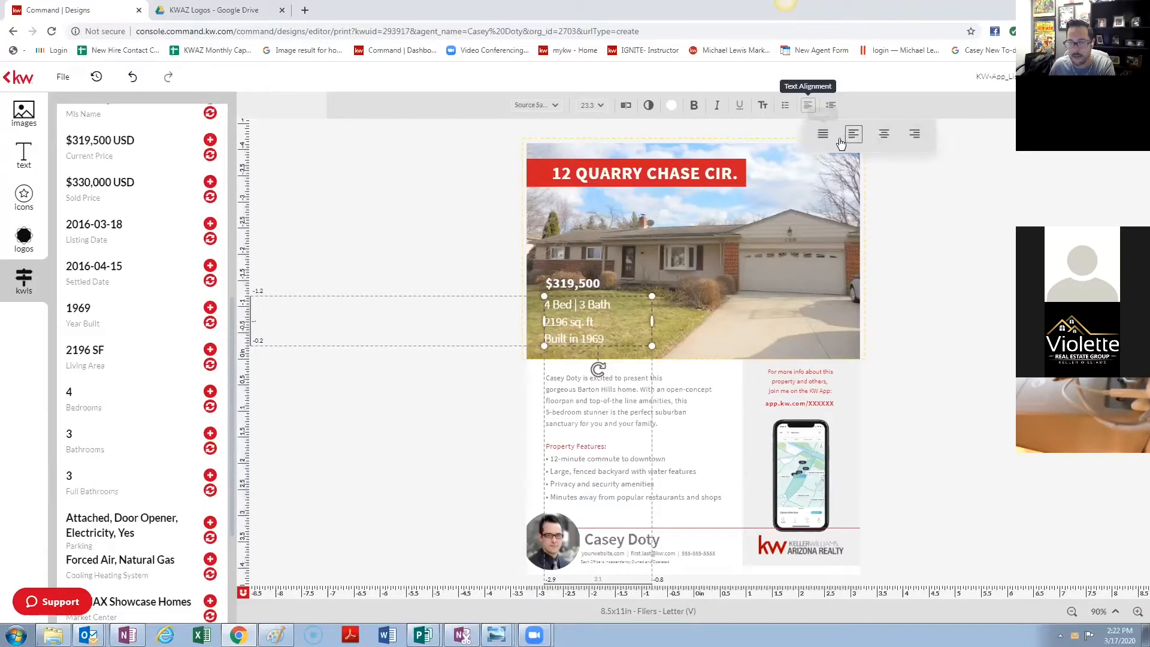
{"action": "left_click", "coordinate": [906, 139]}
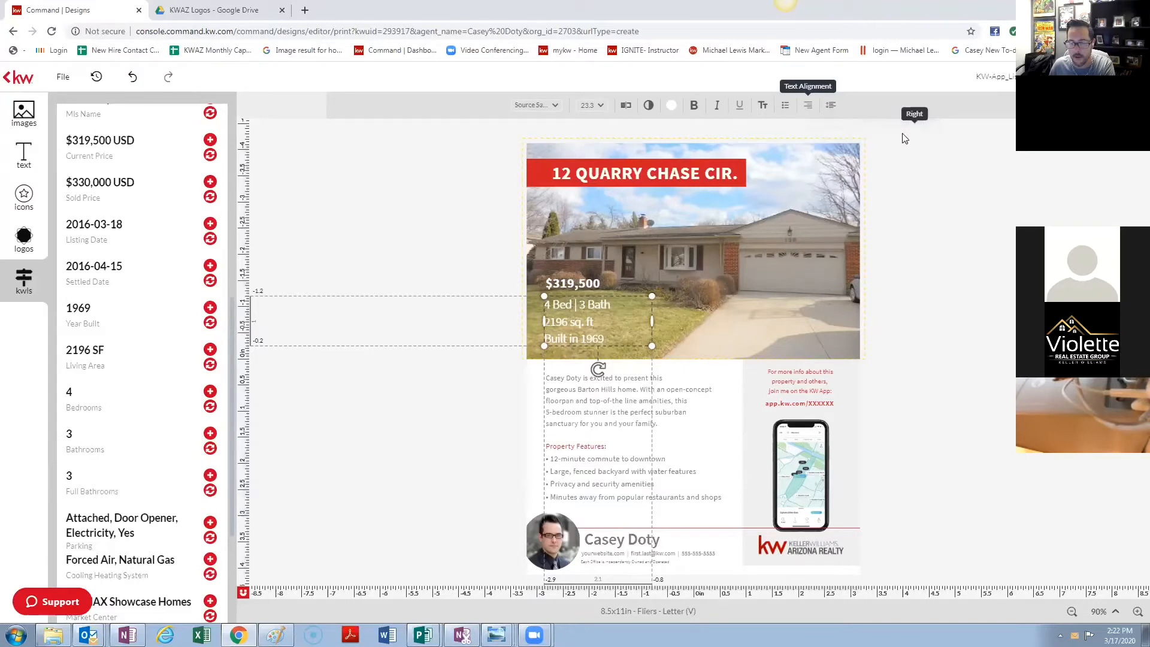
{"action": "left_click", "coordinate": [808, 105]}
{"action": "left_click", "coordinate": [853, 134]}
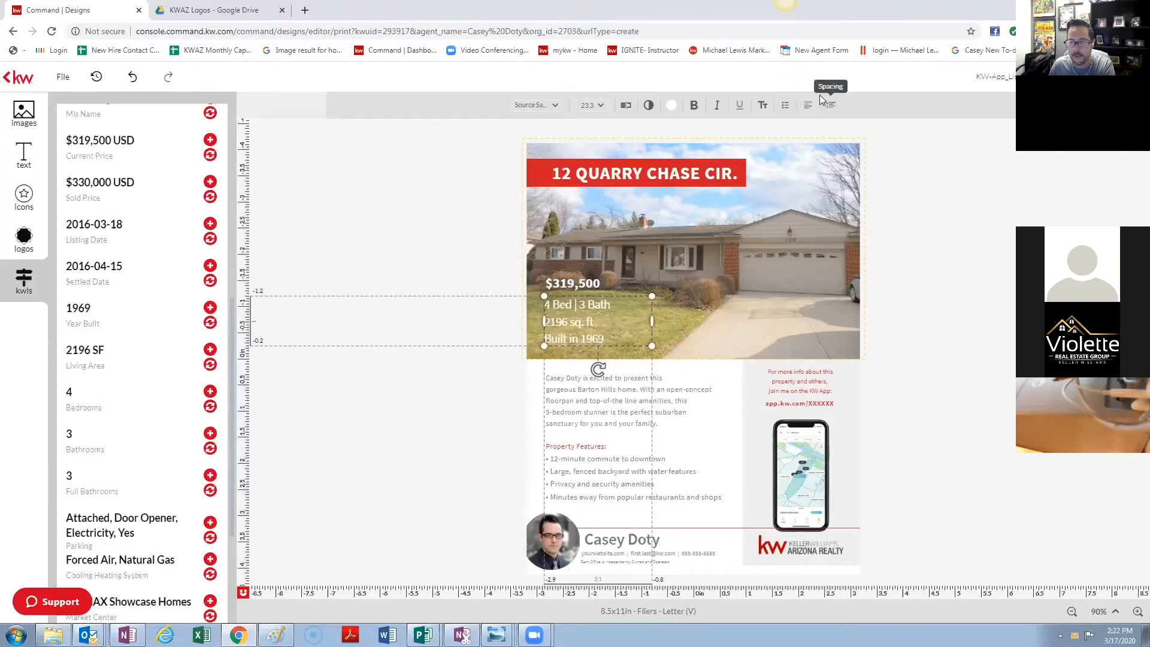
{"action": "left_click", "coordinate": [831, 106]}
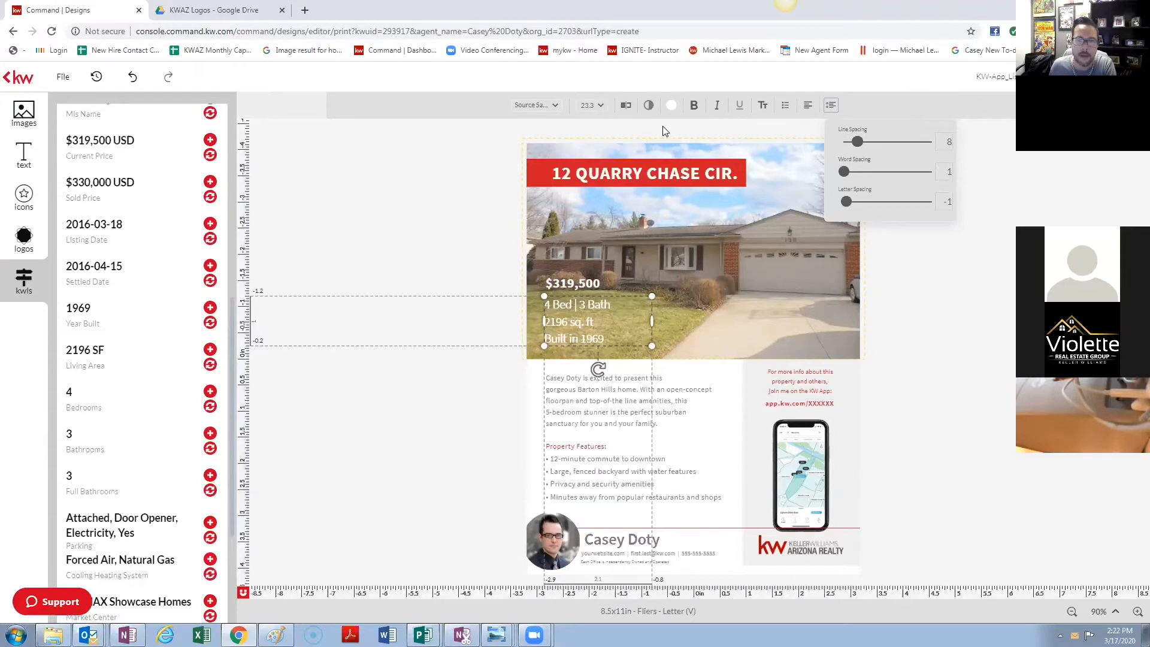
- Lower the red address banner's opacity from 100 to 89
{"action": "left_click", "coordinate": [740, 184]}
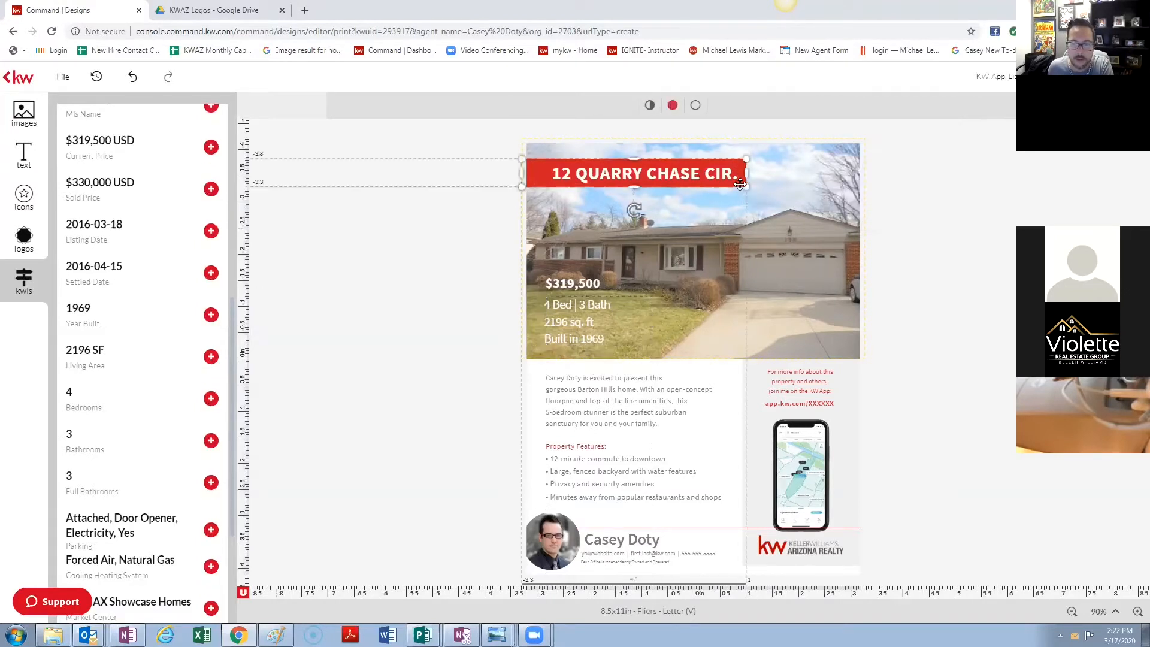
{"action": "left_click", "coordinate": [649, 104]}
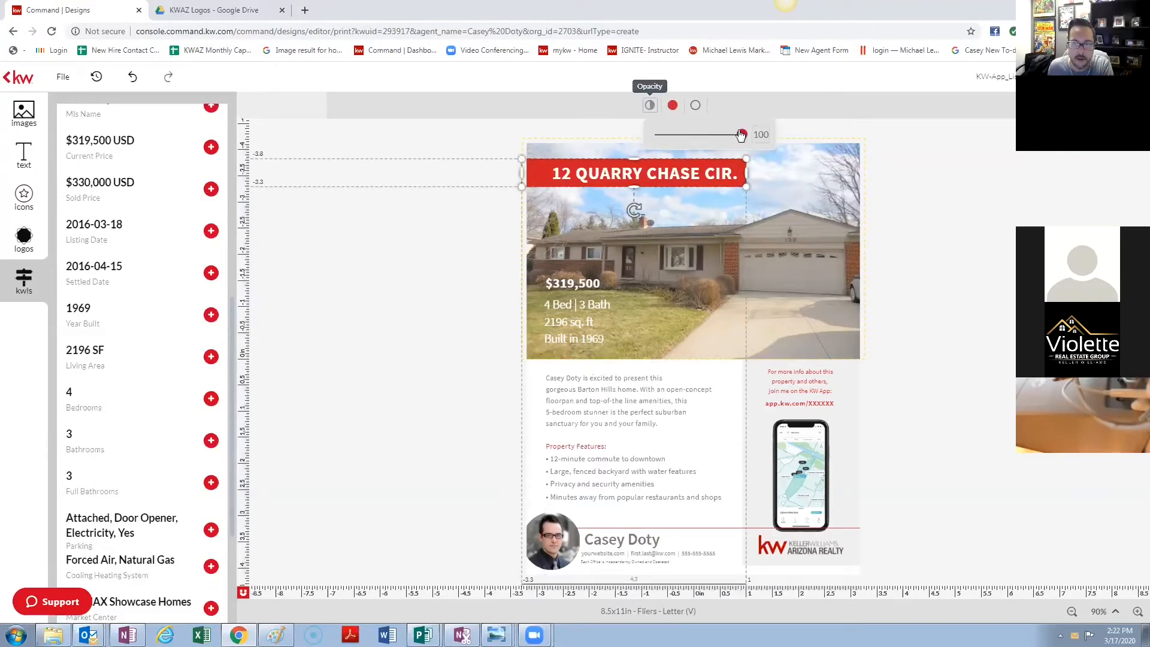
{"action": "mouse_move", "coordinate": [741, 135]}
{"action": "left_mouse_down"}
{"action": "mouse_move", "coordinate": [673, 138]}
{"action": "mouse_move", "coordinate": [733, 141]}
{"action": "left_mouse_up"}
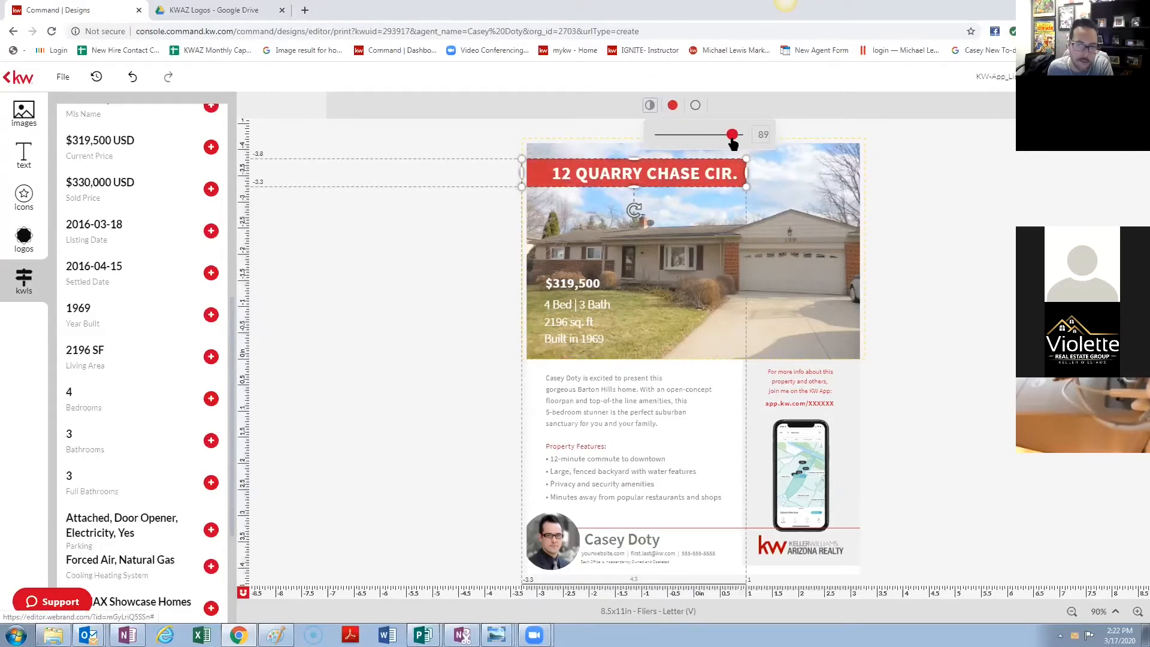
{"action": "mouse_move", "coordinate": [732, 140]}
{"action": "left_mouse_down"}
{"action": "mouse_move", "coordinate": [709, 140]}
{"action": "mouse_move", "coordinate": [732, 142]}
{"action": "left_mouse_up"}
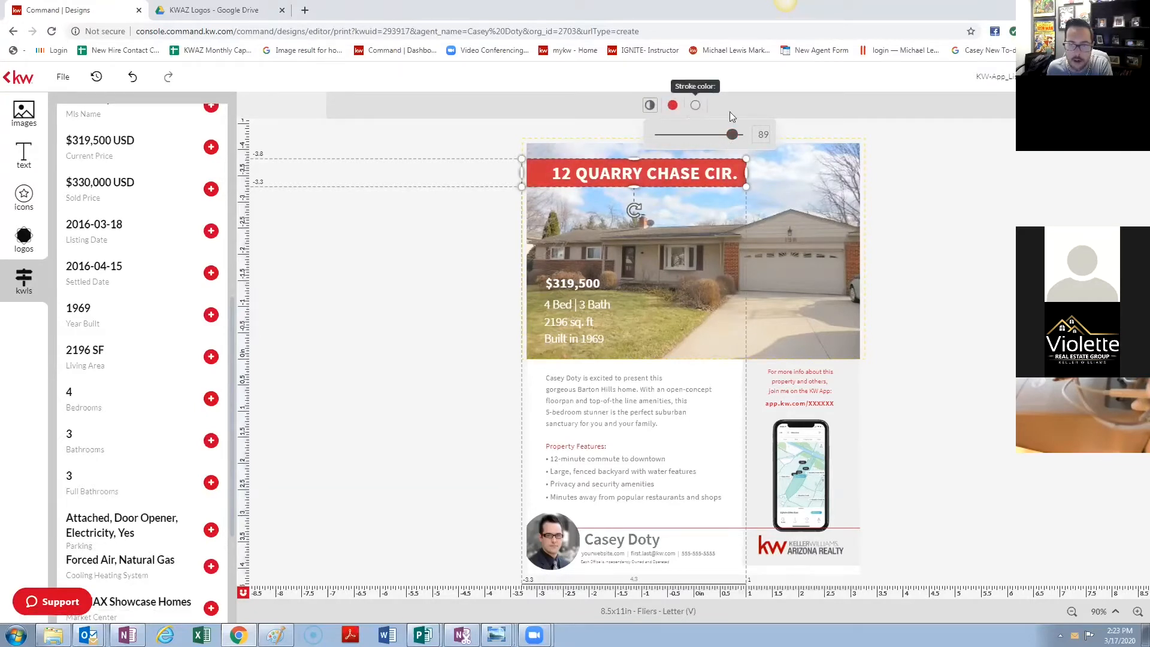
{"action": "left_click", "coordinate": [993, 166]}
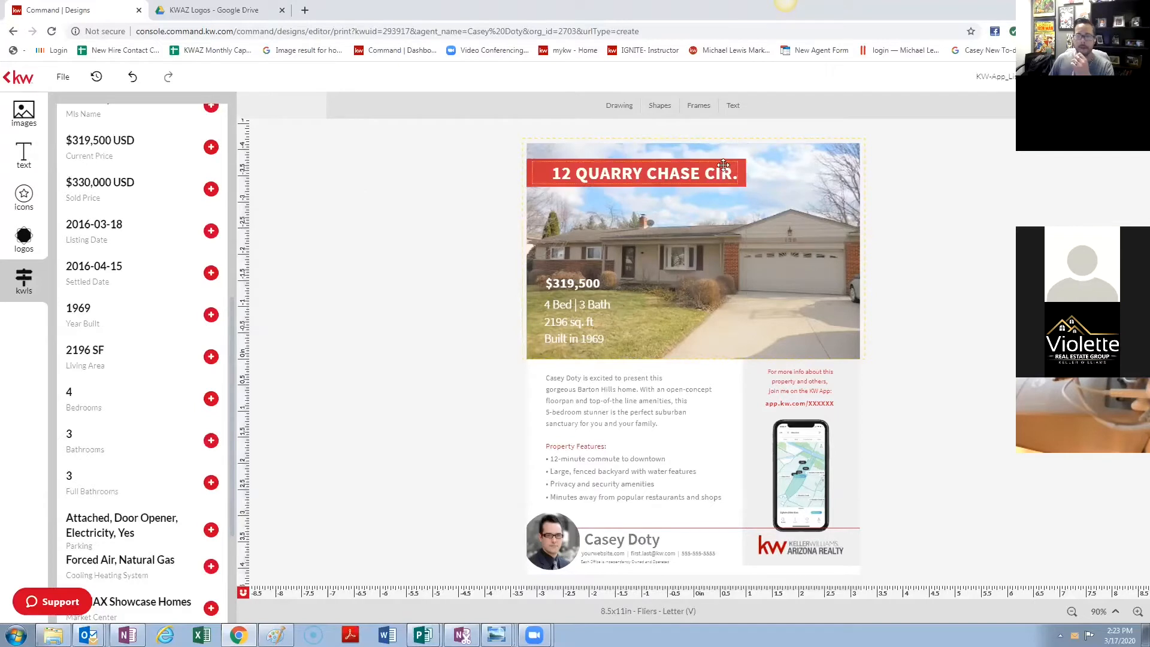
{"action": "left_click", "coordinate": [742, 170]}
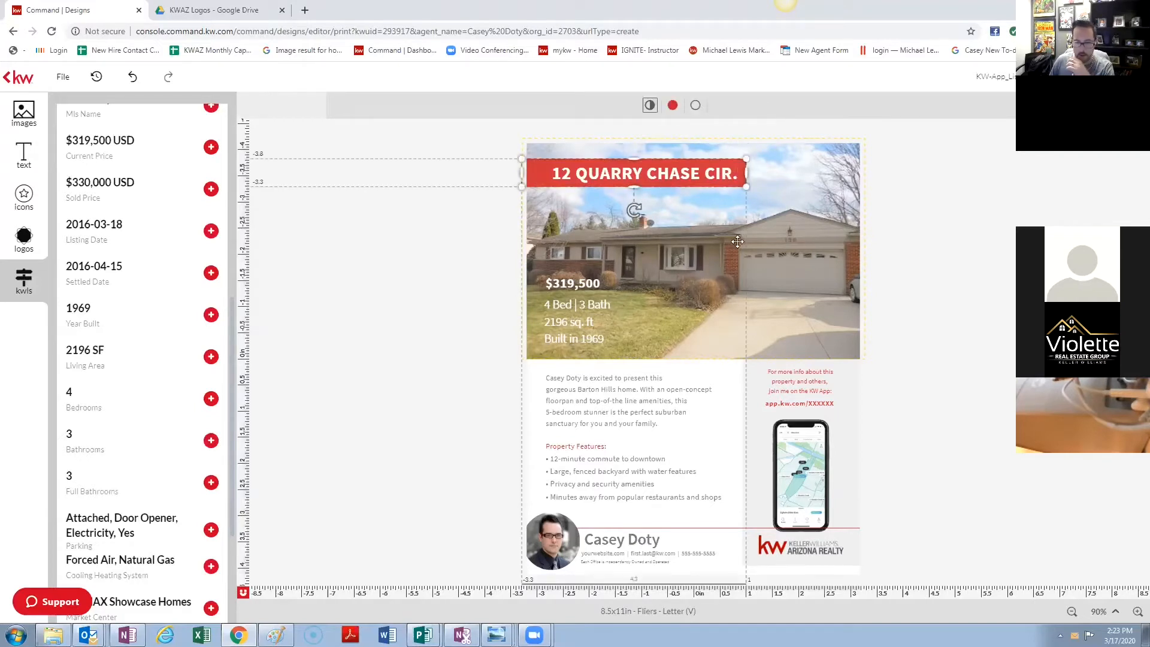
- Move the phone mockup down toward the logo and bring it to the front
{"action": "left_click", "coordinate": [795, 453]}
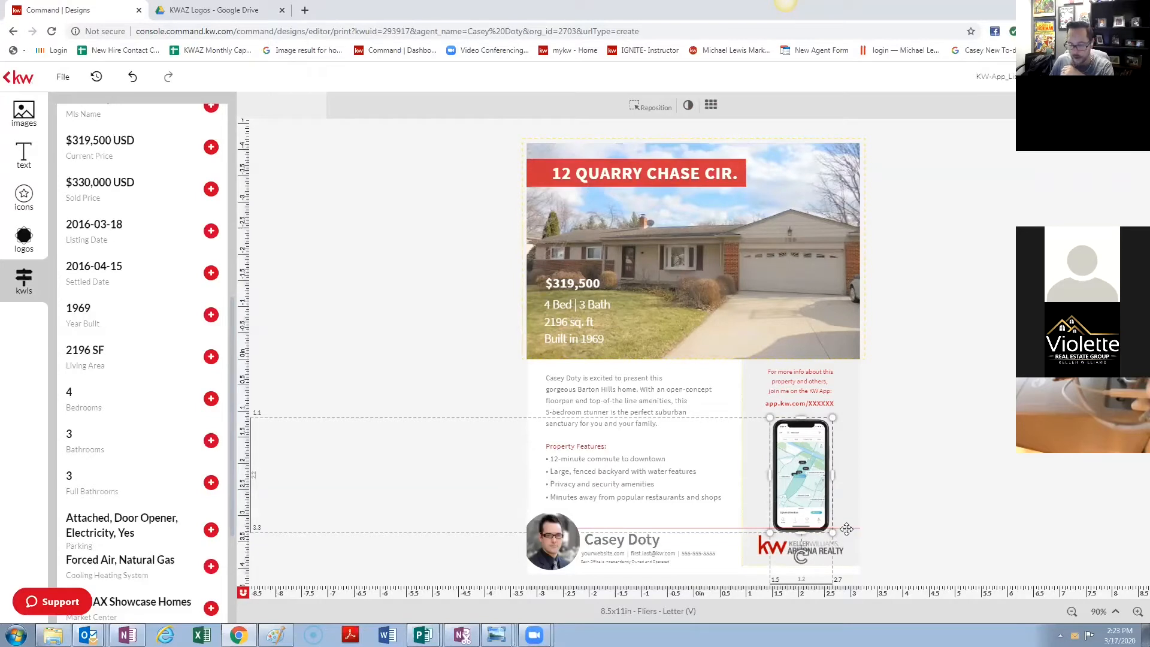
{"action": "mouse_move", "coordinate": [816, 476]}
{"action": "left_mouse_down"}
{"action": "mouse_move", "coordinate": [816, 502]}
{"action": "mouse_move", "coordinate": [815, 491]}
{"action": "left_mouse_up"}
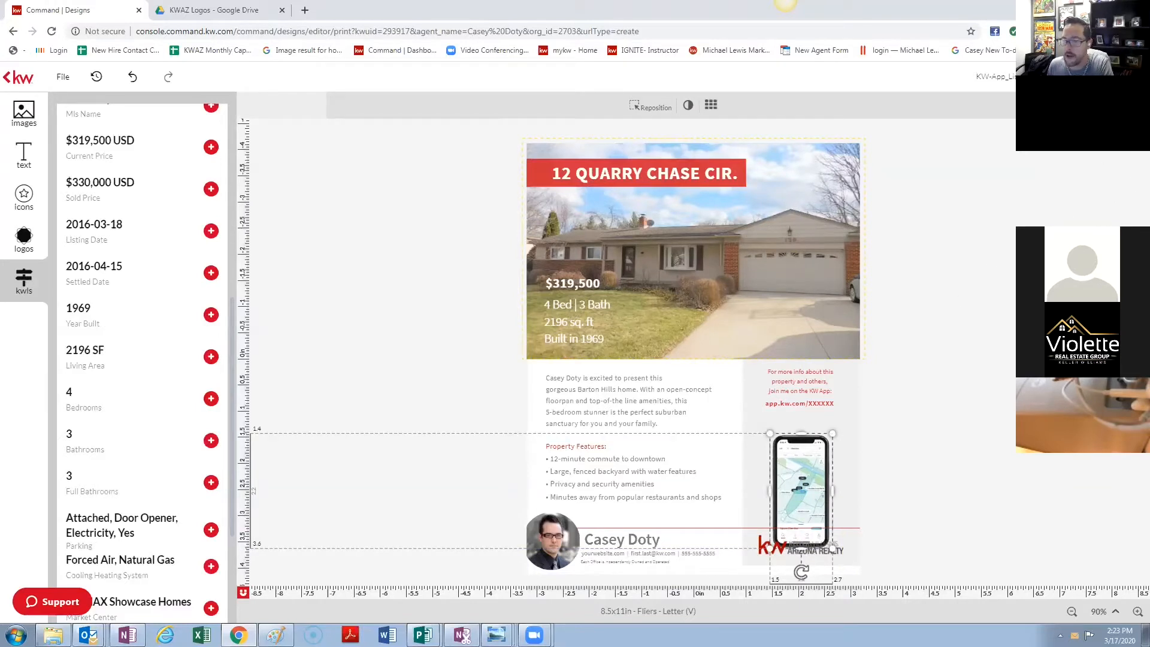
{"action": "left_click", "coordinate": [1064, 105]}
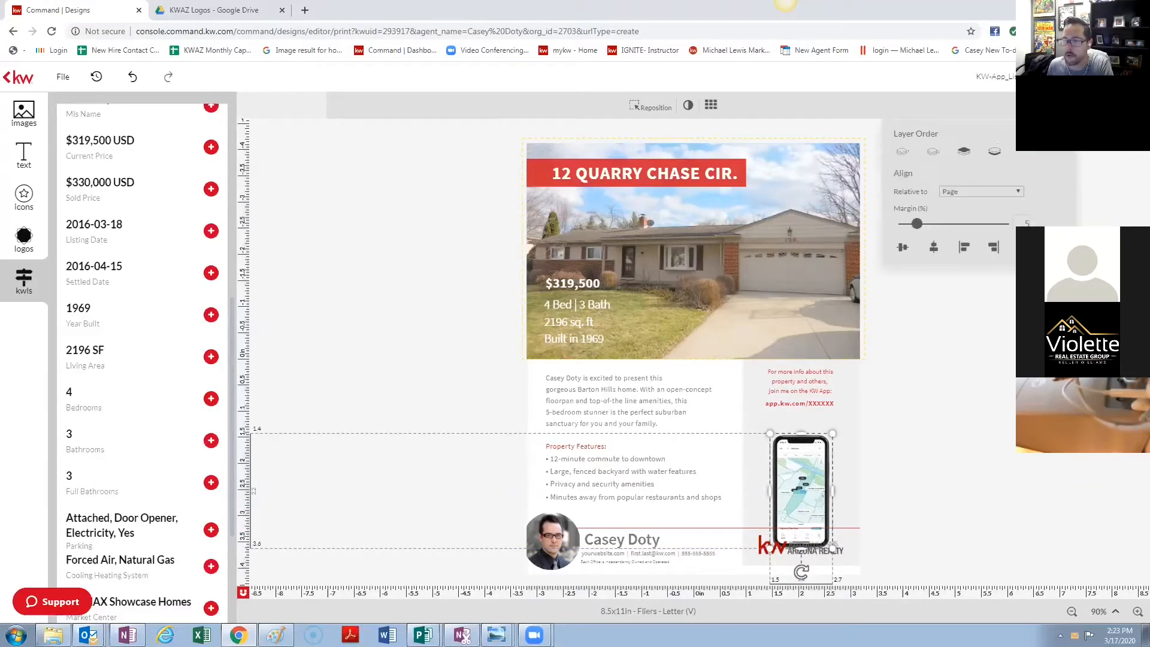
{"action": "left_click", "coordinate": [963, 153]}
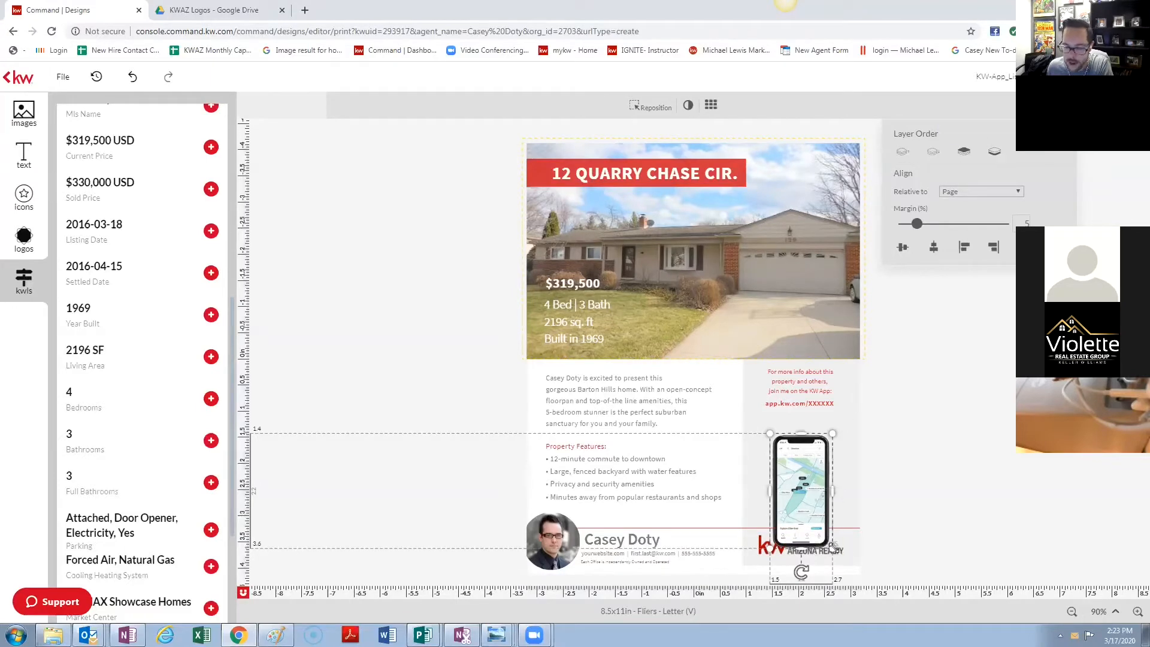
- Resize the phone image so it sits just above the Keller Williams Arizona Realty logo
{"action": "left_click_drag", "start_coordinate": [833, 547], "coordinate": [867, 570]}
{"action": "left_click_drag", "start_coordinate": [835, 513], "coordinate": [815, 455]}
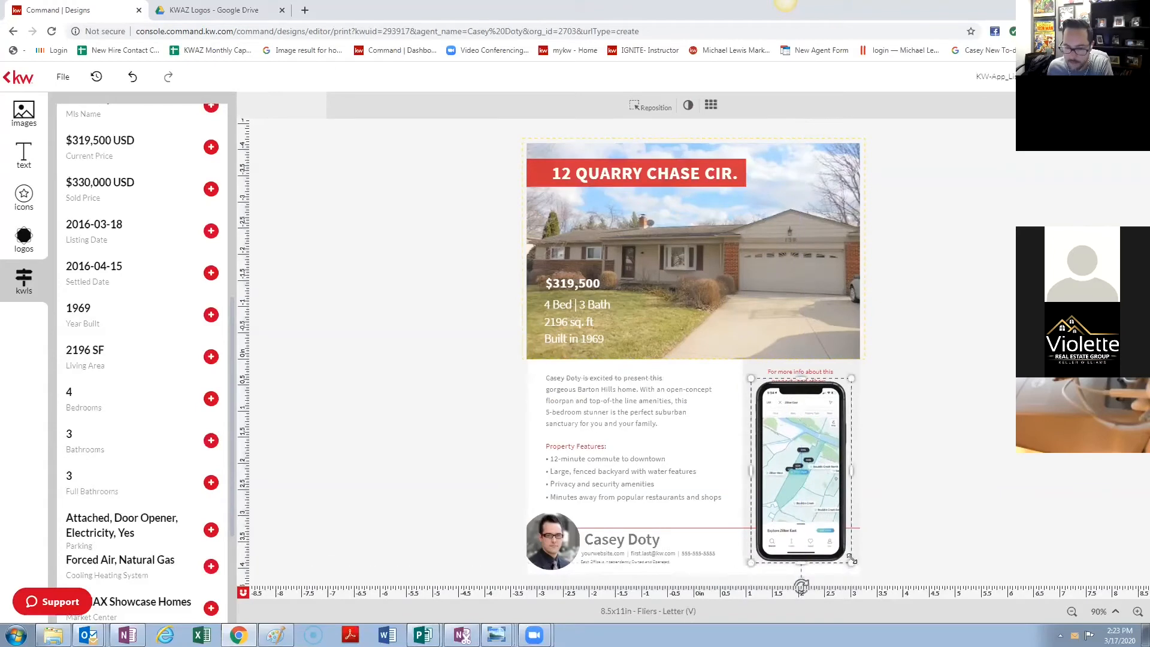
{"action": "left_click_drag", "start_coordinate": [851, 559], "coordinate": [791, 505]}
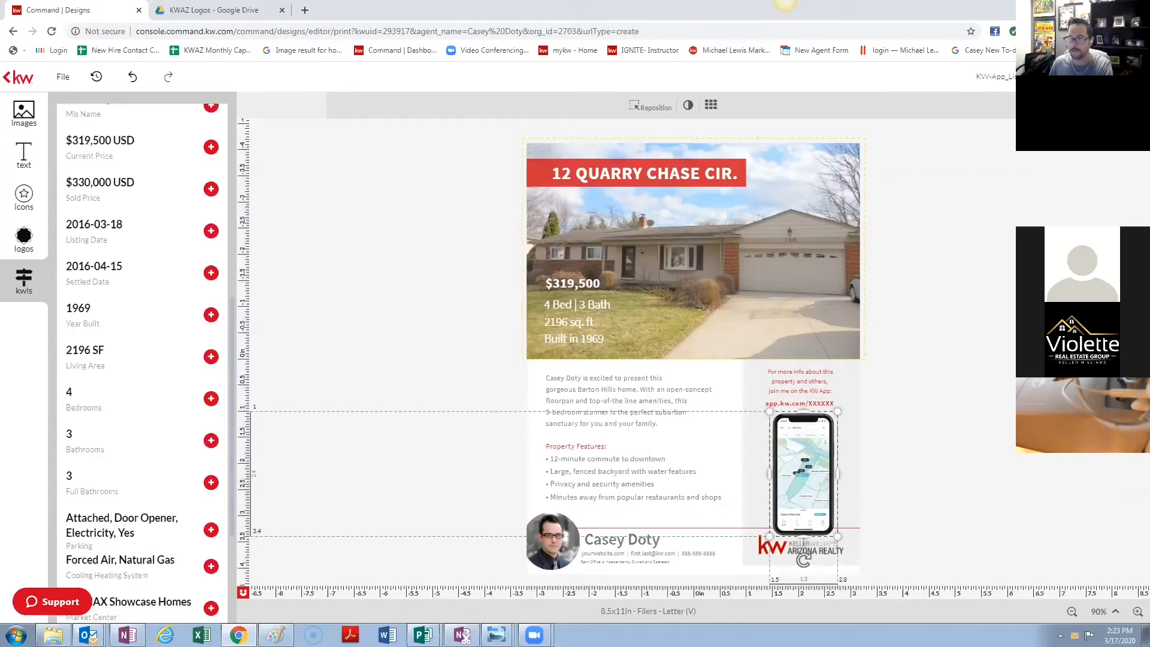
{"action": "left_click", "coordinate": [1062, 105]}
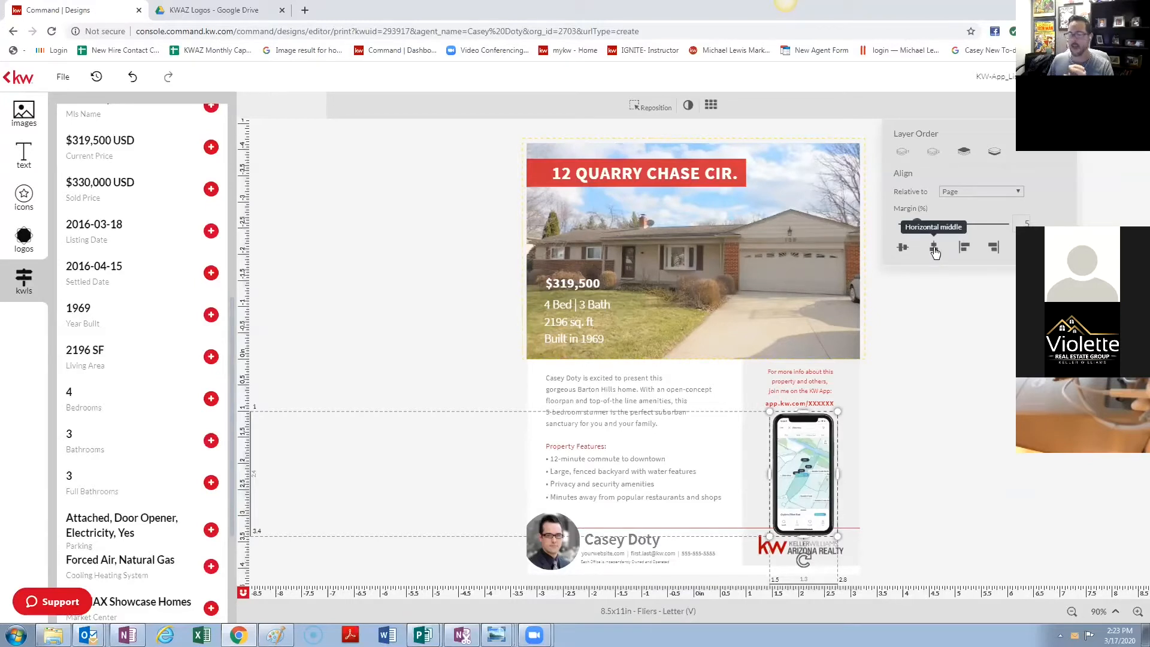
{"action": "left_click", "coordinate": [956, 193]}
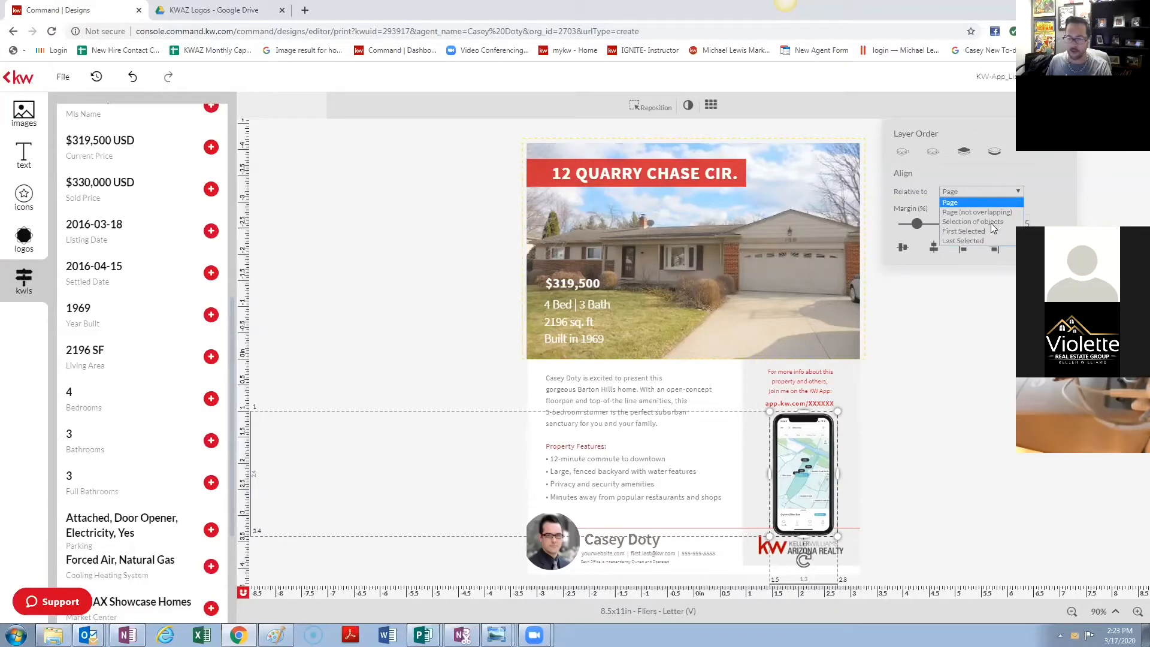
{"action": "left_click", "coordinate": [1099, 179]}
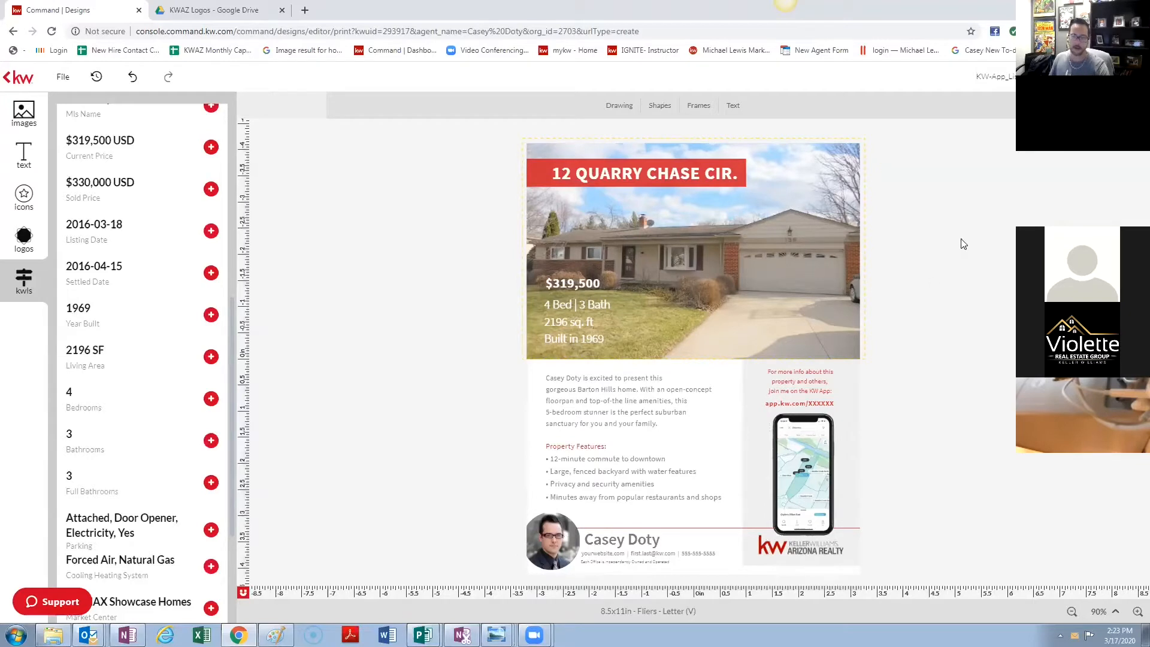
- Fill the red address heading with the listing's Property Address field
{"action": "left_click", "coordinate": [649, 164]}
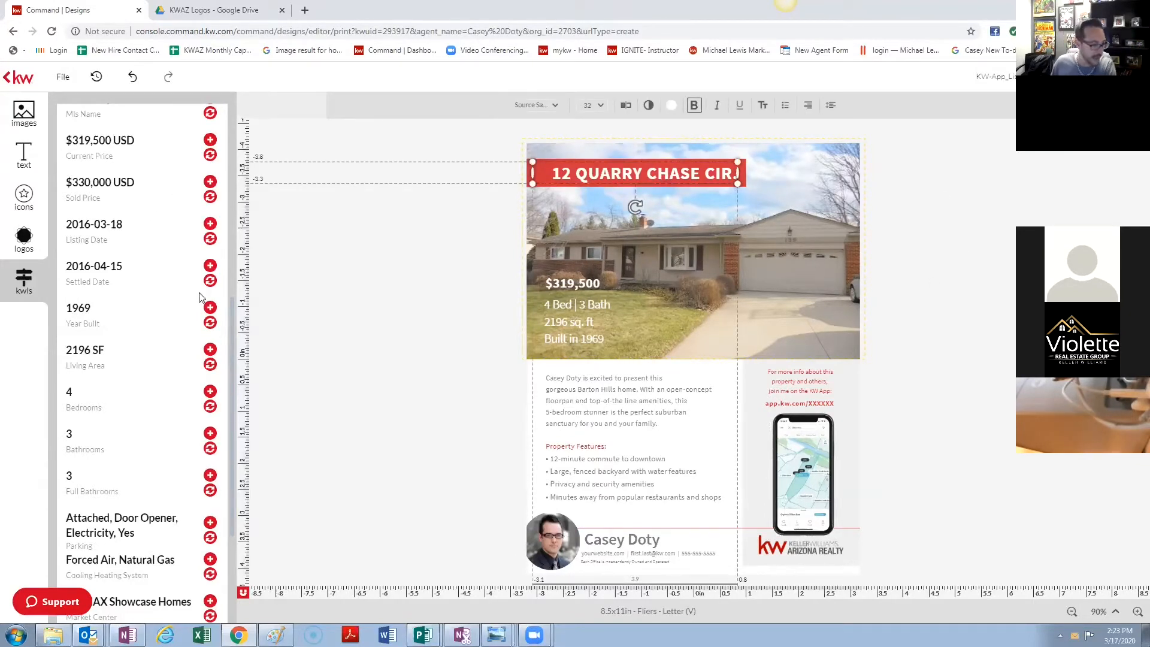
{"action": "scroll", "coordinate": [142, 300], "scroll_direction": "up", "scroll_amount": 6}
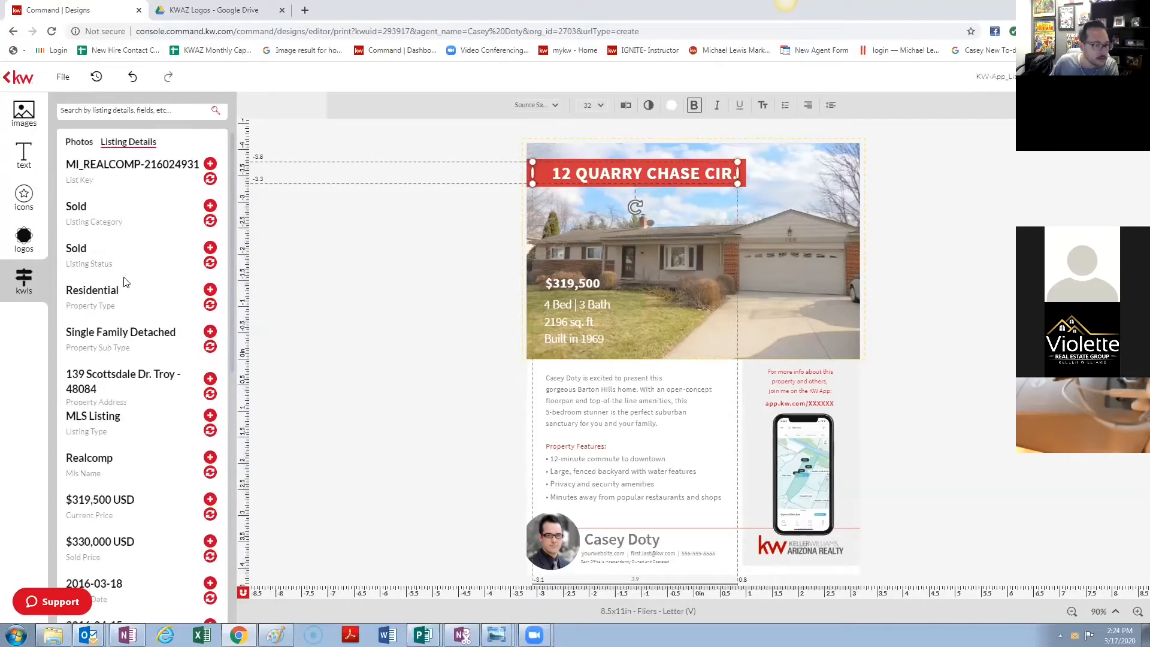
{"action": "left_click", "coordinate": [211, 394]}
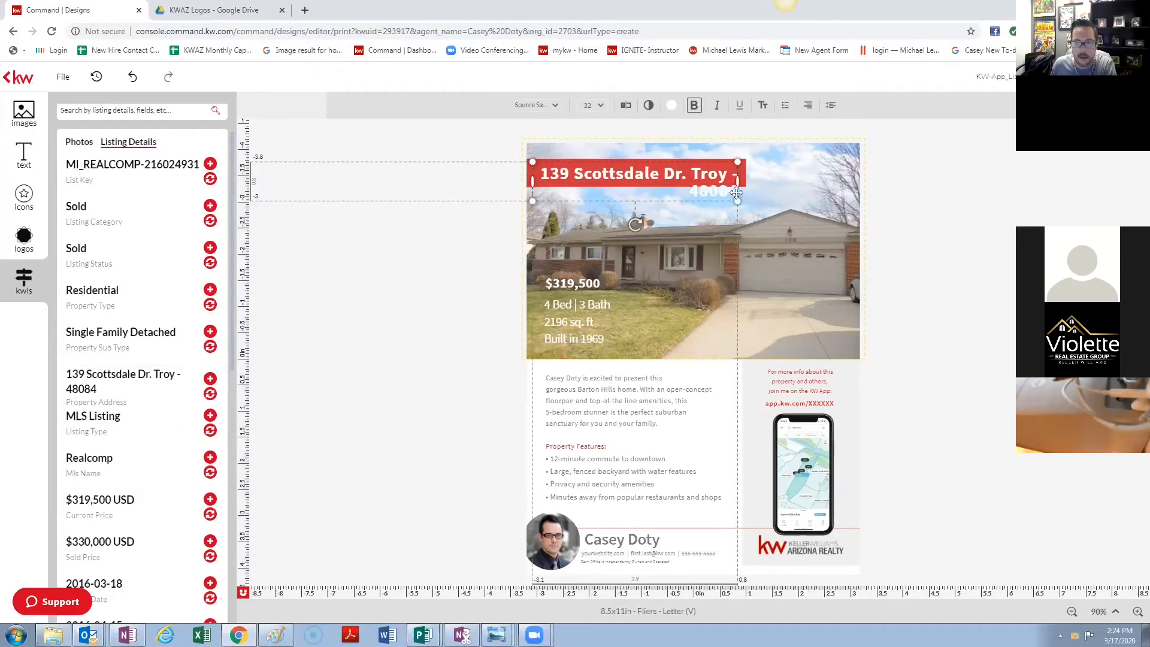
- Delete the trailing '- 48084' zip code from the address heading and save the change
{"action": "double_click", "coordinate": [688, 182]}
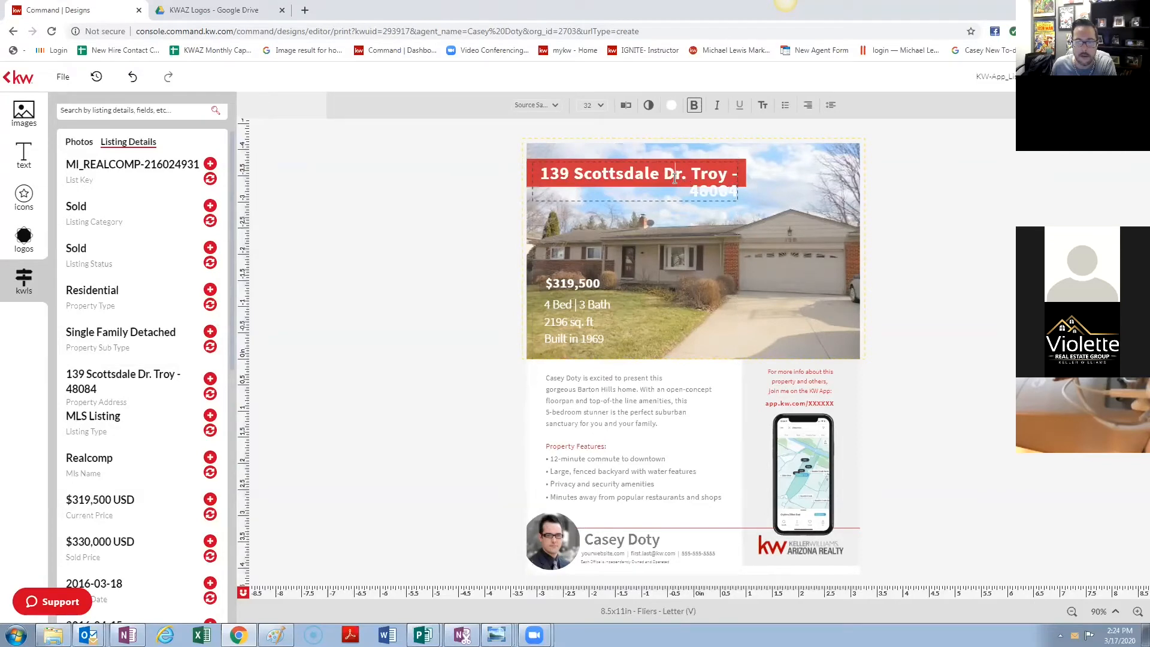
{"action": "double_click", "coordinate": [675, 178]}
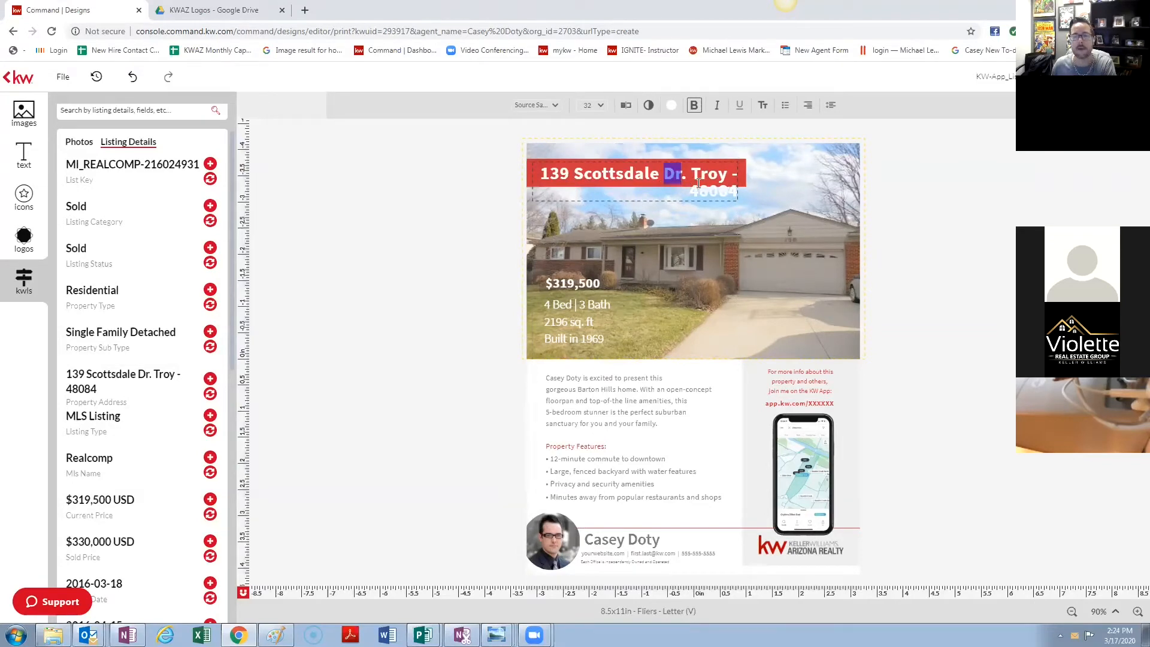
{"action": "double_click", "coordinate": [699, 185]}
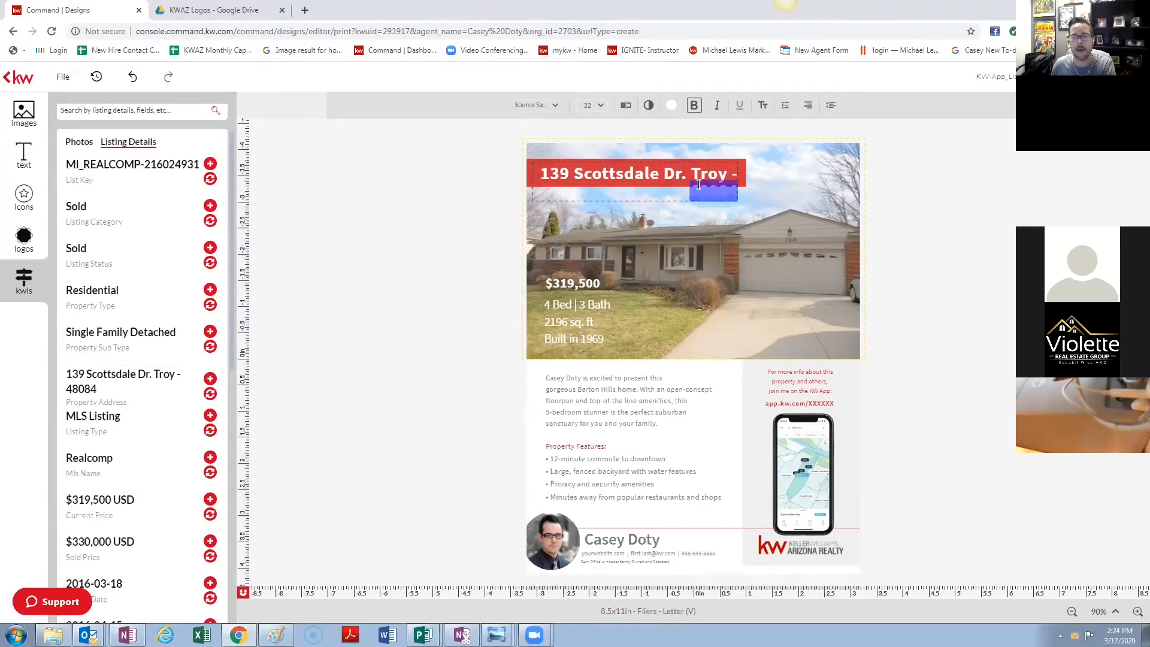
{"action": "left_click", "coordinate": [626, 105]}
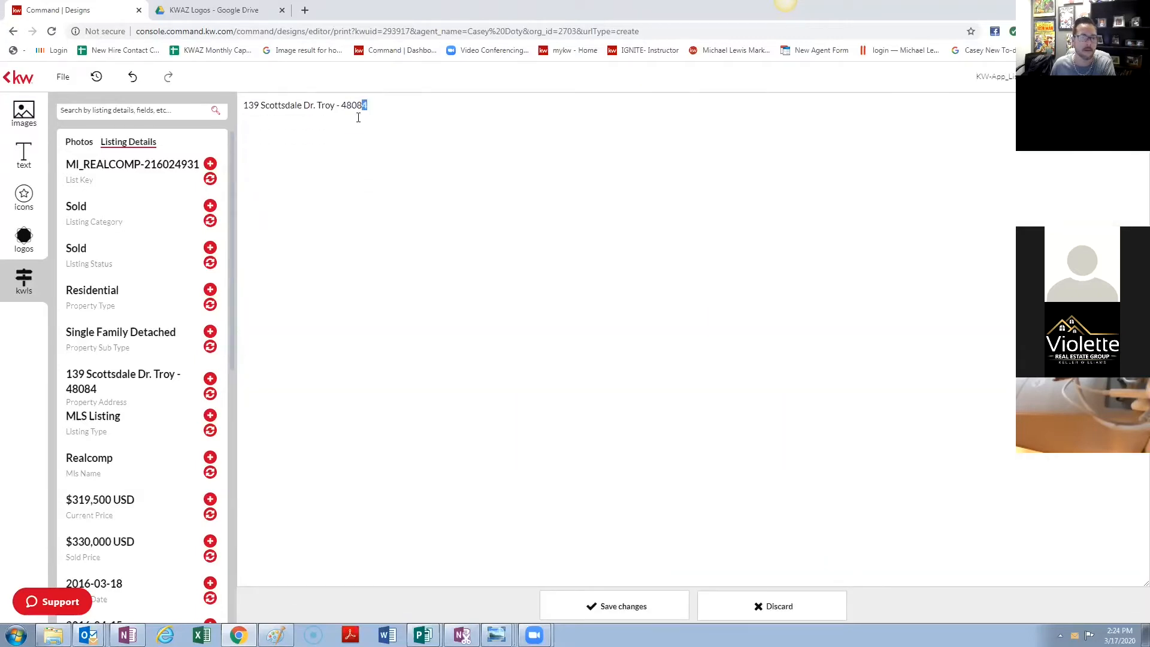
{"action": "left_click_drag", "start_coordinate": [358, 118], "coordinate": [337, 106]}
{"action": "key", "text": "BackSpace"}
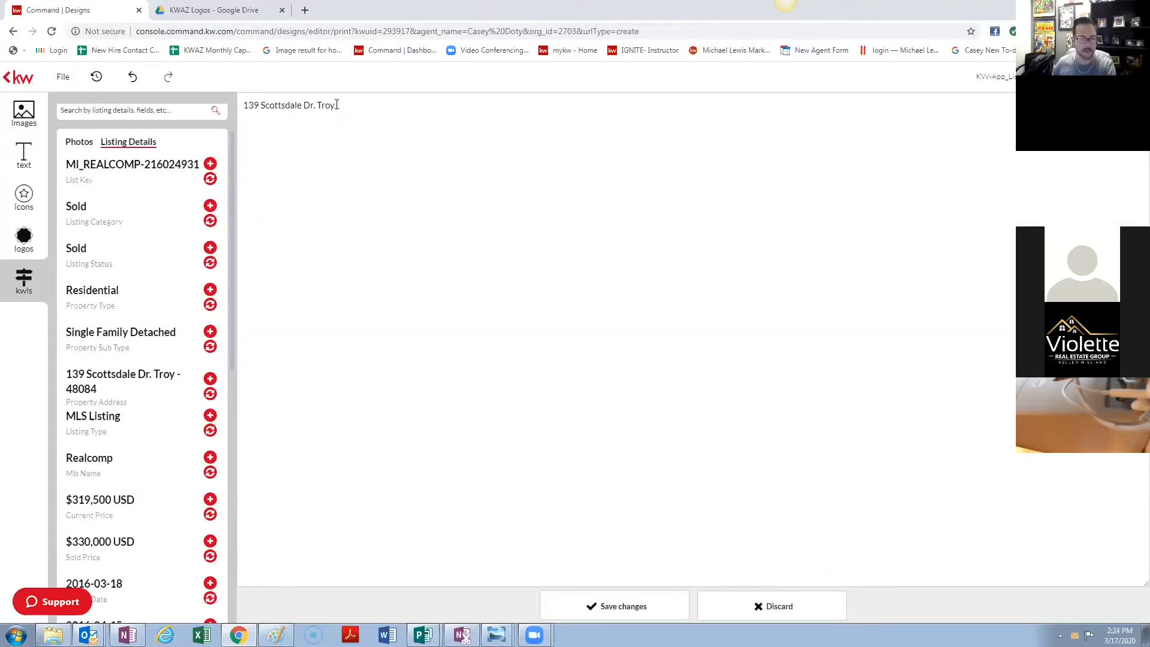
{"action": "left_click", "coordinate": [682, 599]}
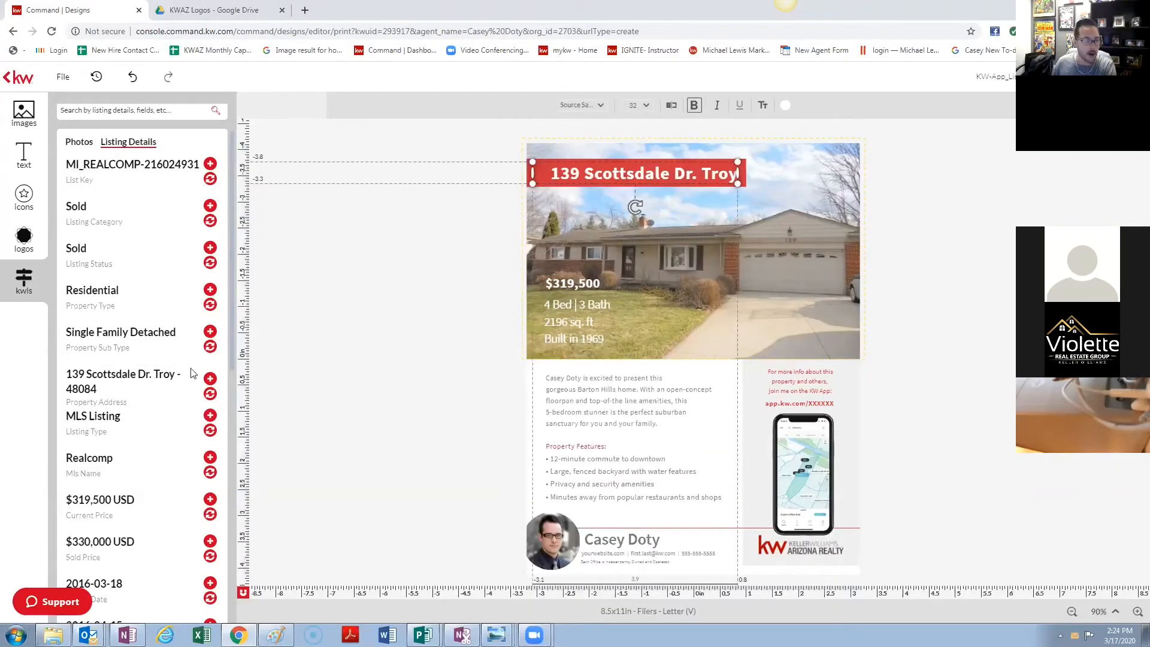
{"action": "scroll", "coordinate": [150, 473], "scroll_direction": "down", "scroll_amount": 9}
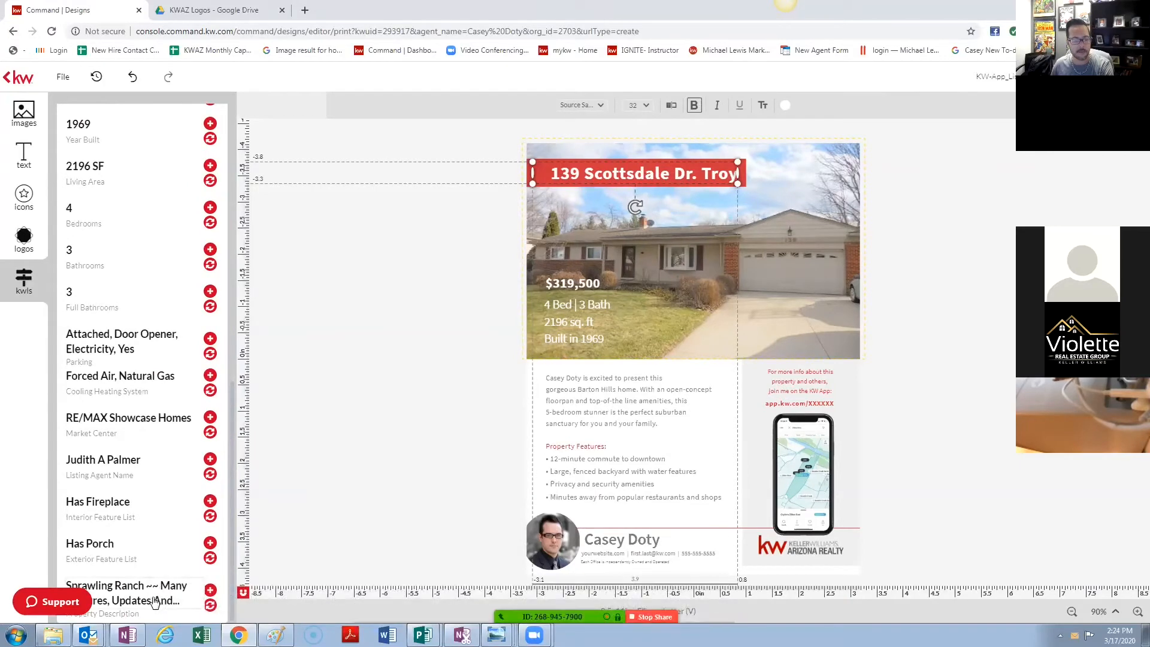
{"action": "left_click", "coordinate": [210, 591]}
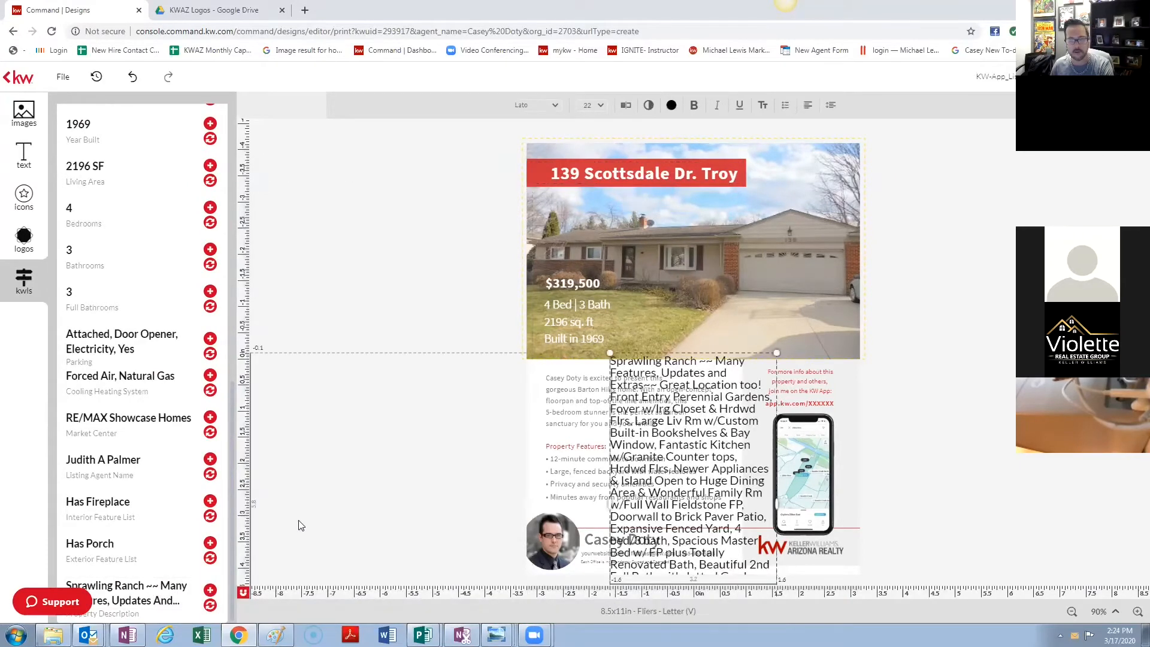
{"action": "left_click_drag", "start_coordinate": [723, 364], "coordinate": [755, 278]}
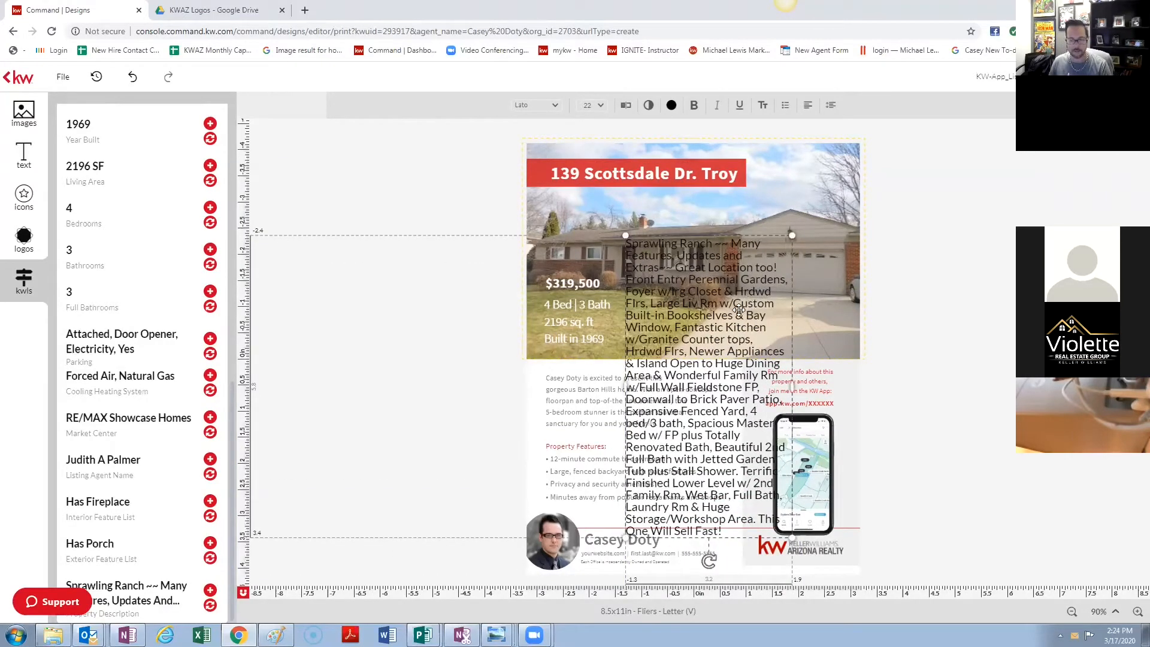
{"action": "key", "text": "Delete"}
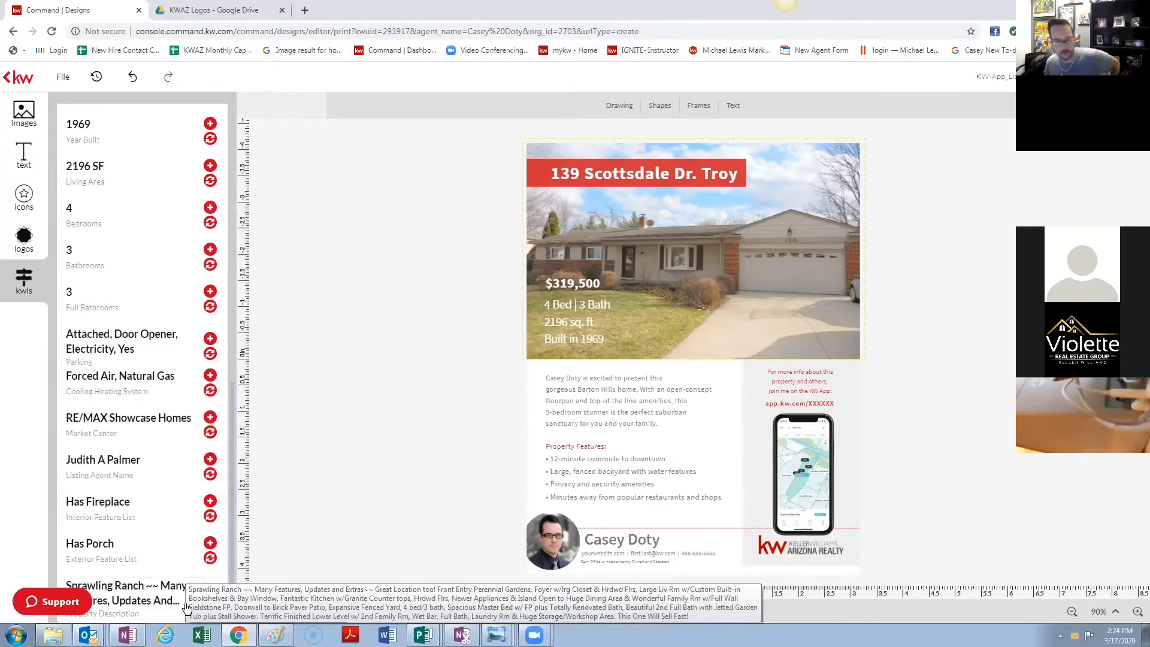
{"action": "left_click", "coordinate": [645, 405]}
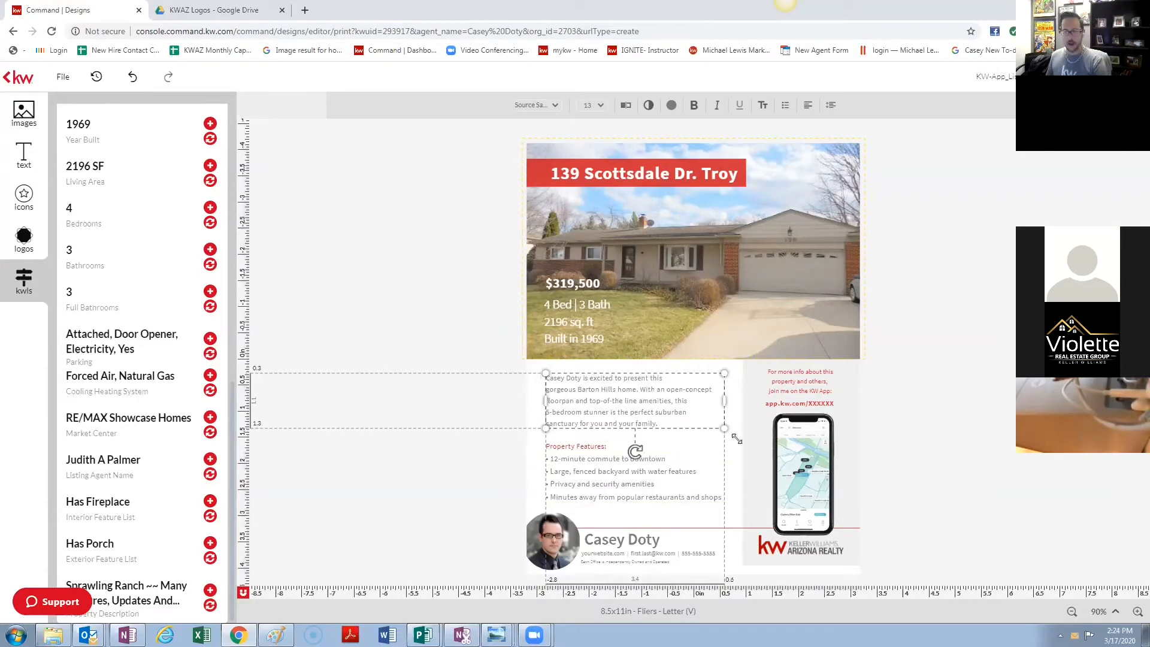
{"action": "left_click", "coordinate": [821, 404]}
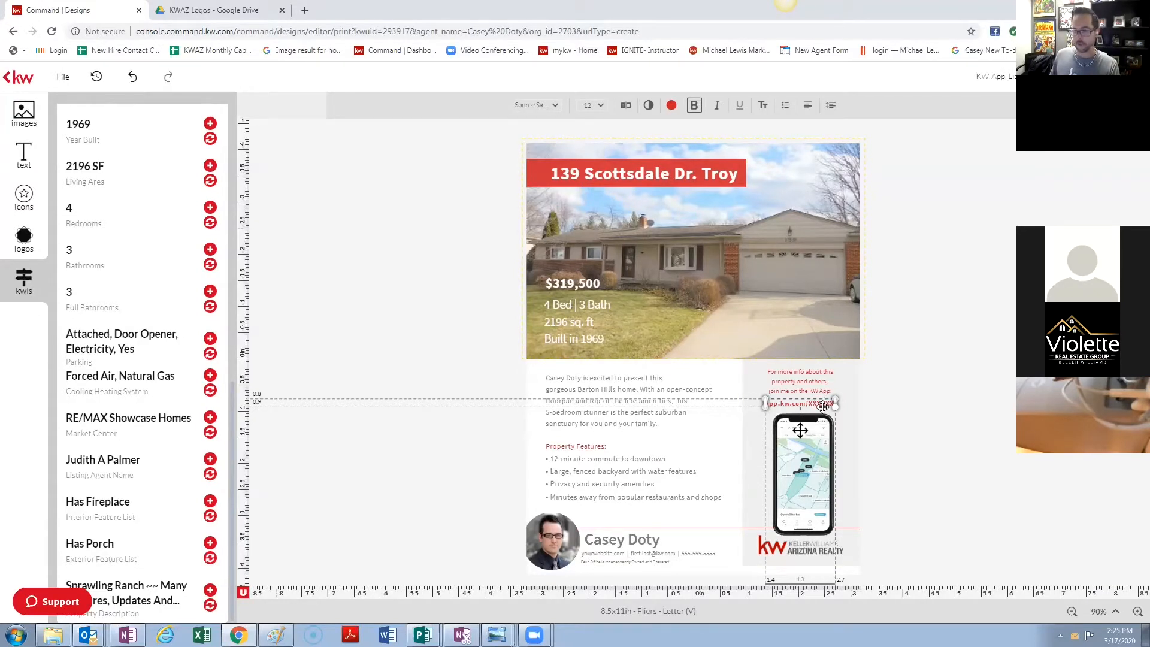
{"action": "left_click", "coordinate": [827, 406]}
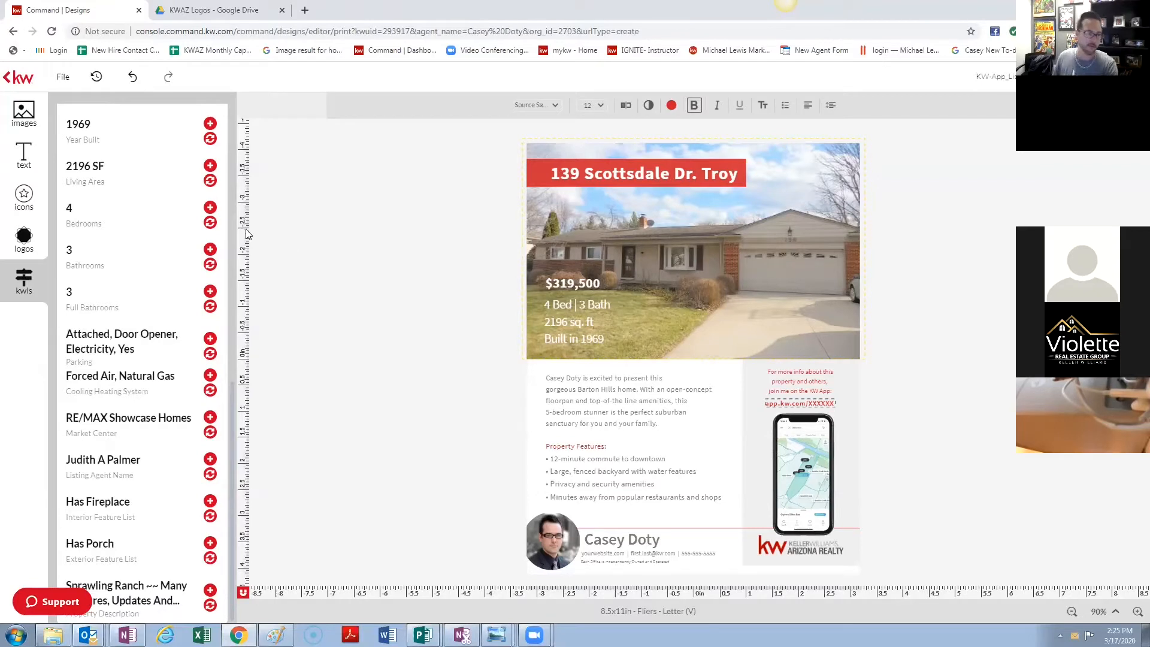
- Open the Images library, browse the Brand Kit's Text and Details tabs, then close it
{"action": "left_click", "coordinate": [22, 125]}
{"action": "left_click", "coordinate": [155, 602]}
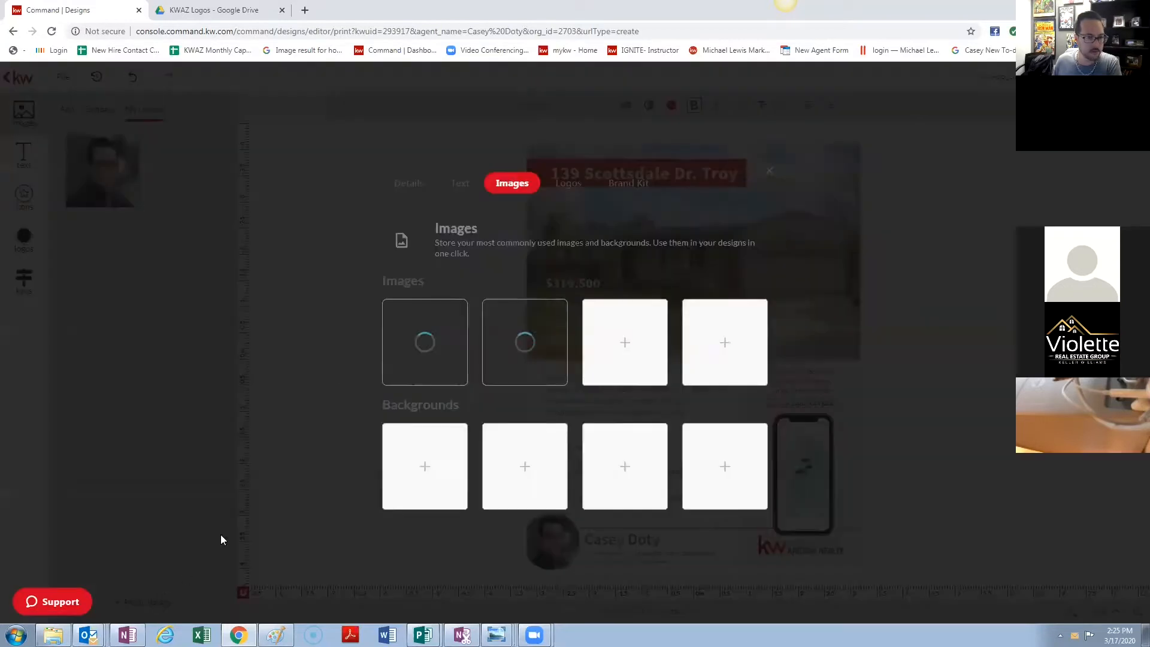
{"action": "left_click", "coordinate": [452, 183]}
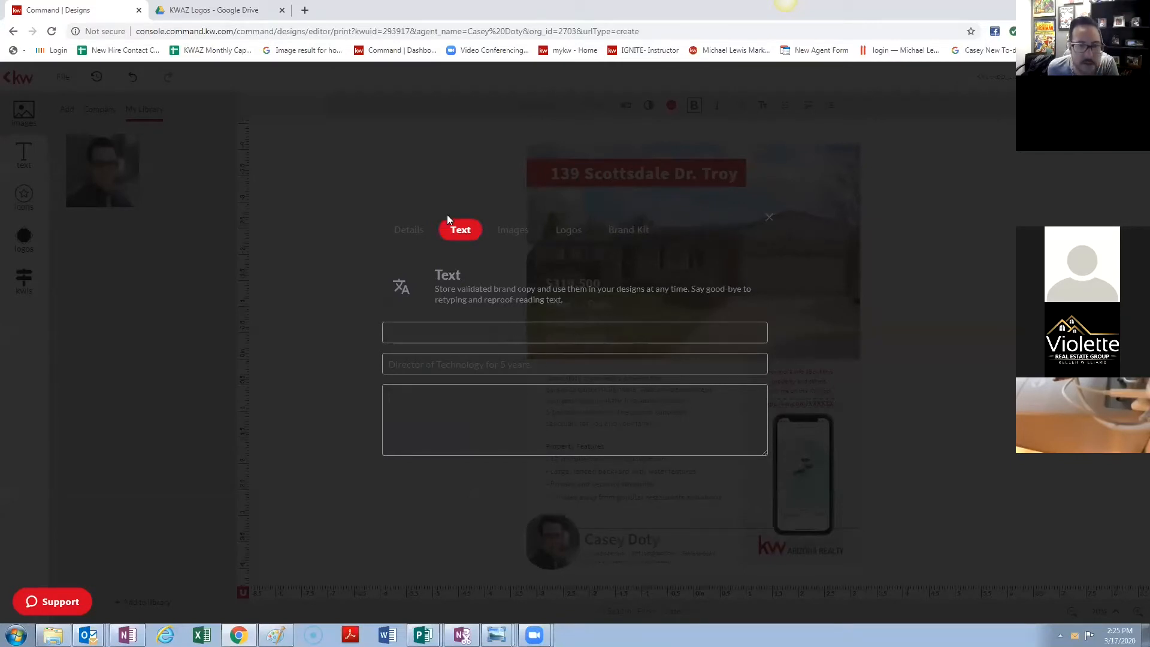
{"action": "left_click", "coordinate": [411, 230]}
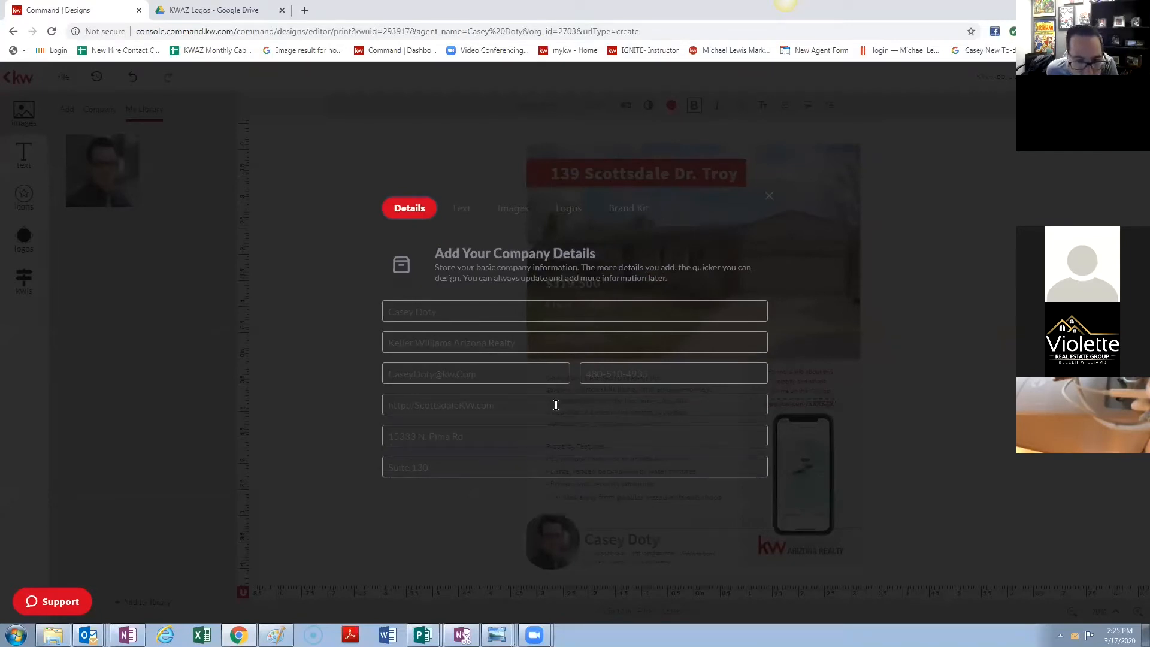
{"action": "left_click", "coordinate": [769, 196]}
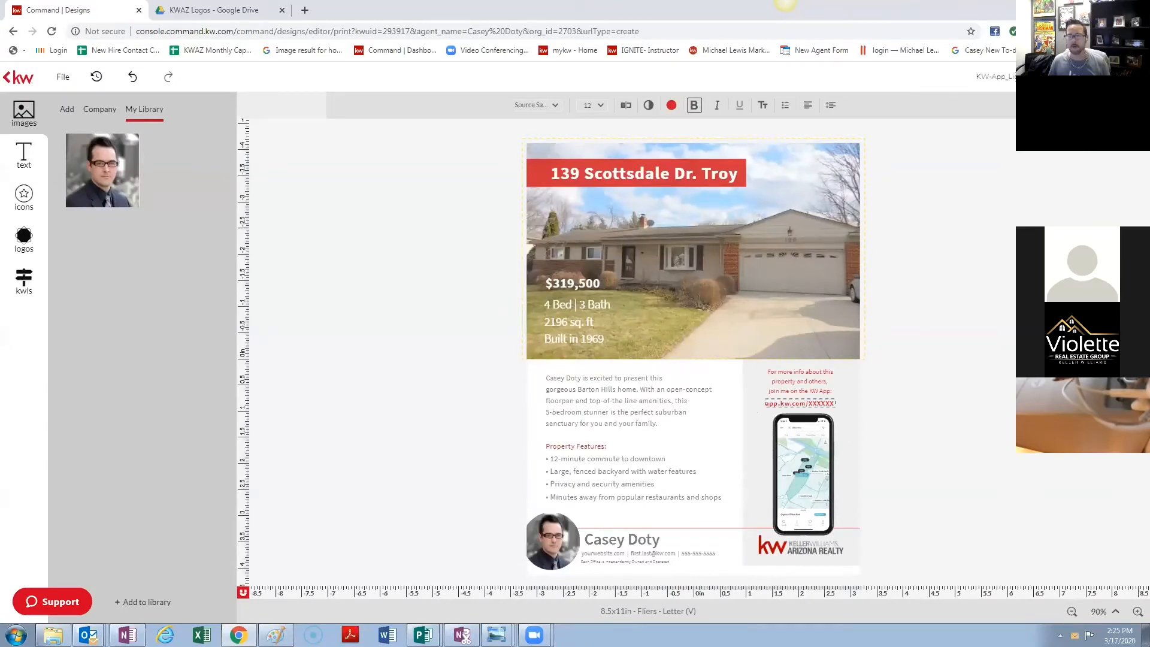
- Rename the design to 'Scottsdale Dr. App Flyer' and save it
{"action": "left_click_drag", "start_coordinate": [1043, 77], "coordinate": [971, 76]}
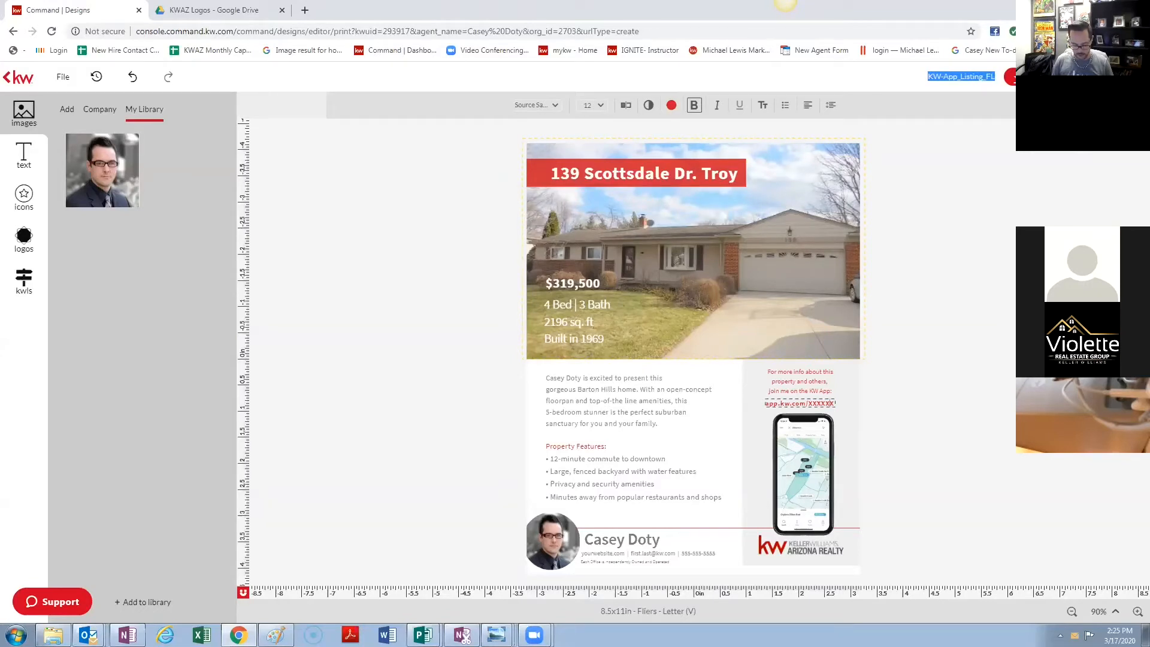
{"action": "key", "text": "BackSpace"}
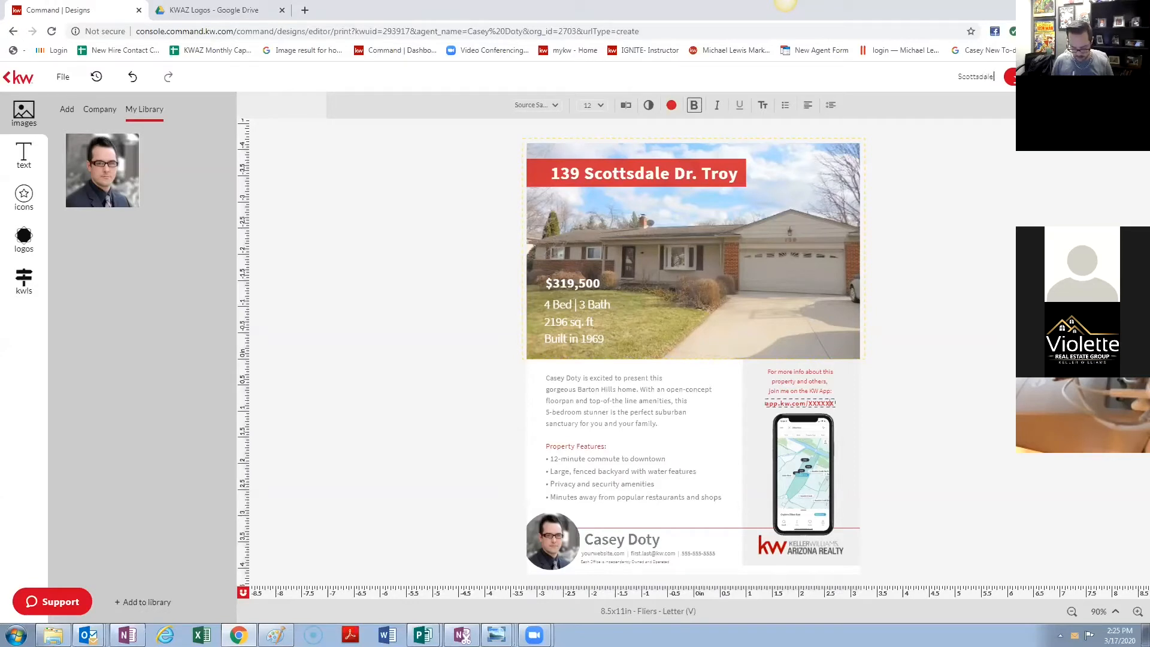
{"action": "type", "text": "Dr. F"}
{"action": "key", "text": "BackSpace"}
{"action": "type", "text": "App"}
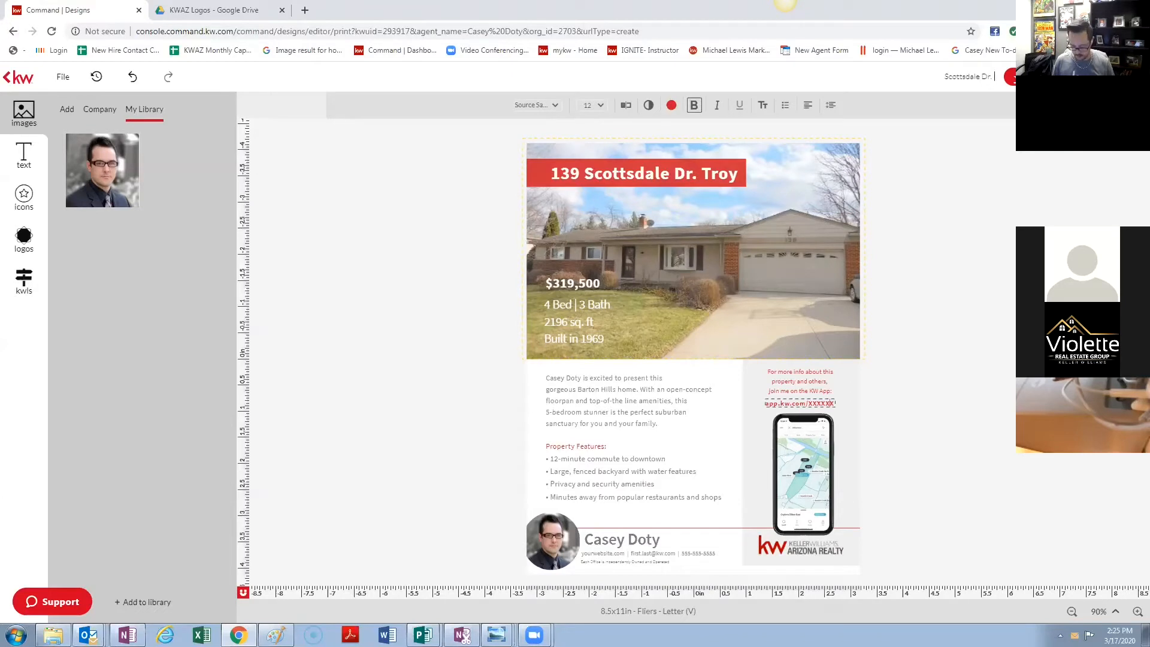
{"action": "type", "text": " Fly"}
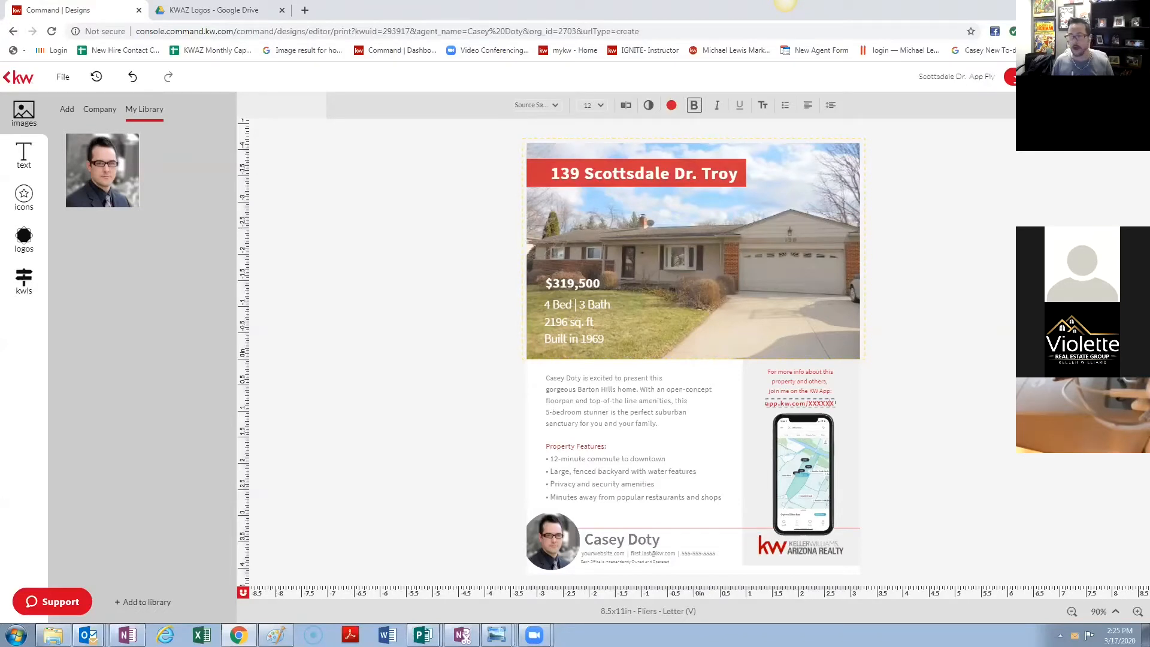
{"action": "key", "text": "BackSpace"}
{"action": "key", "text": "BackSpace"}
{"action": "type", "text": "lyer"}
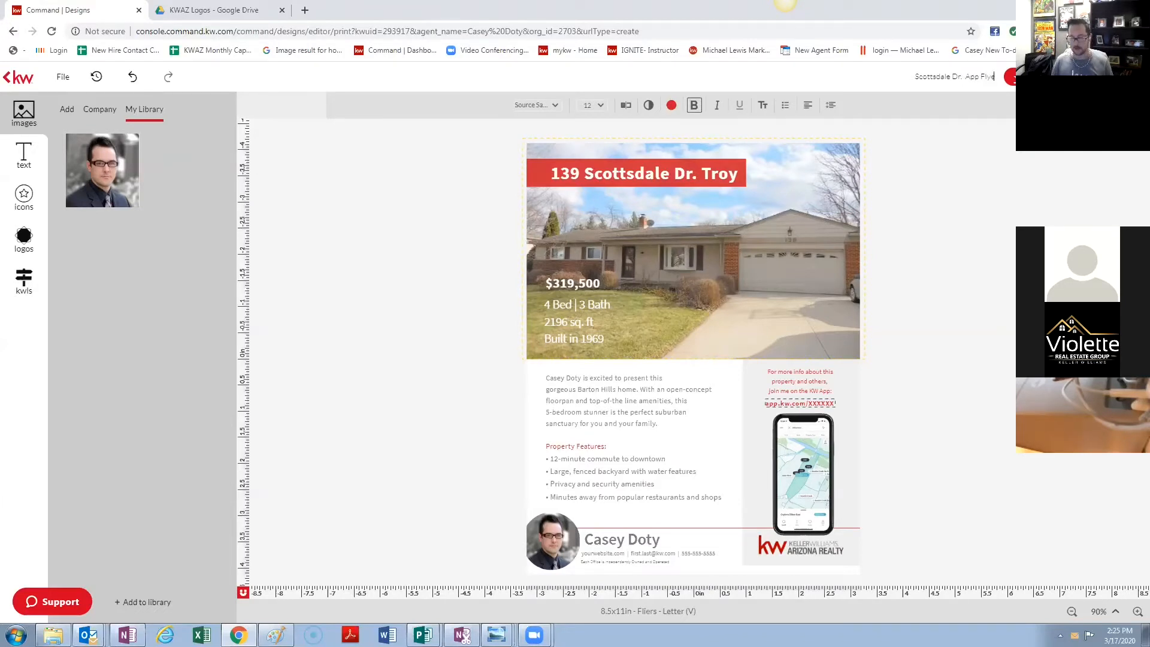
{"action": "left_click", "coordinate": [63, 76]}
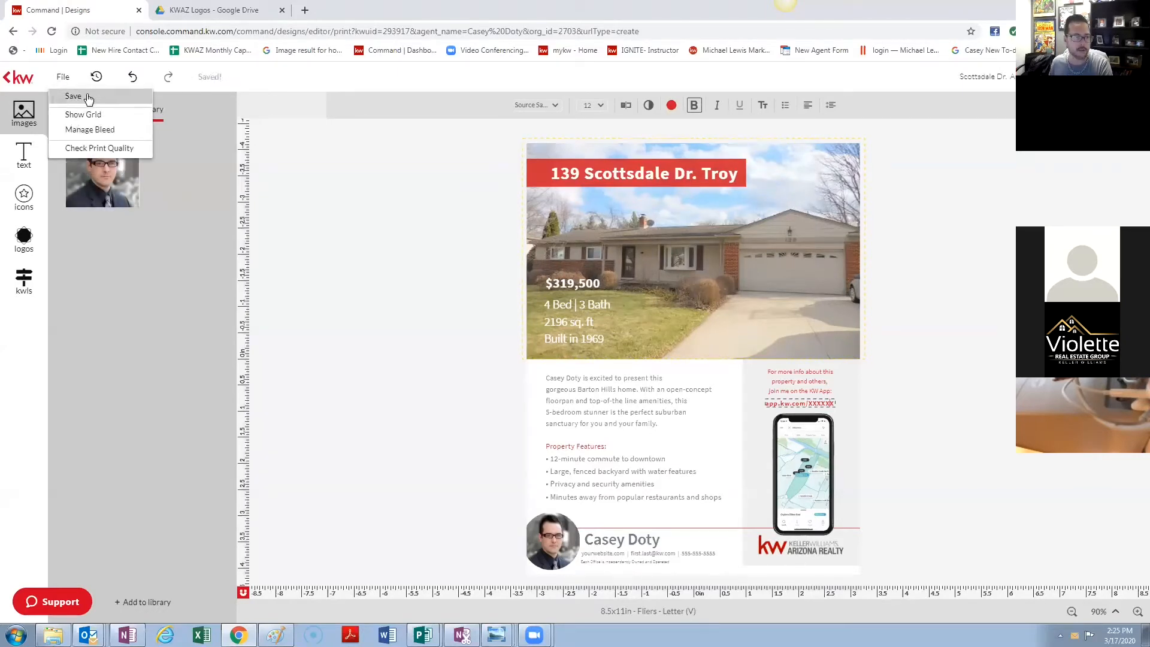
{"action": "left_click", "coordinate": [88, 100]}
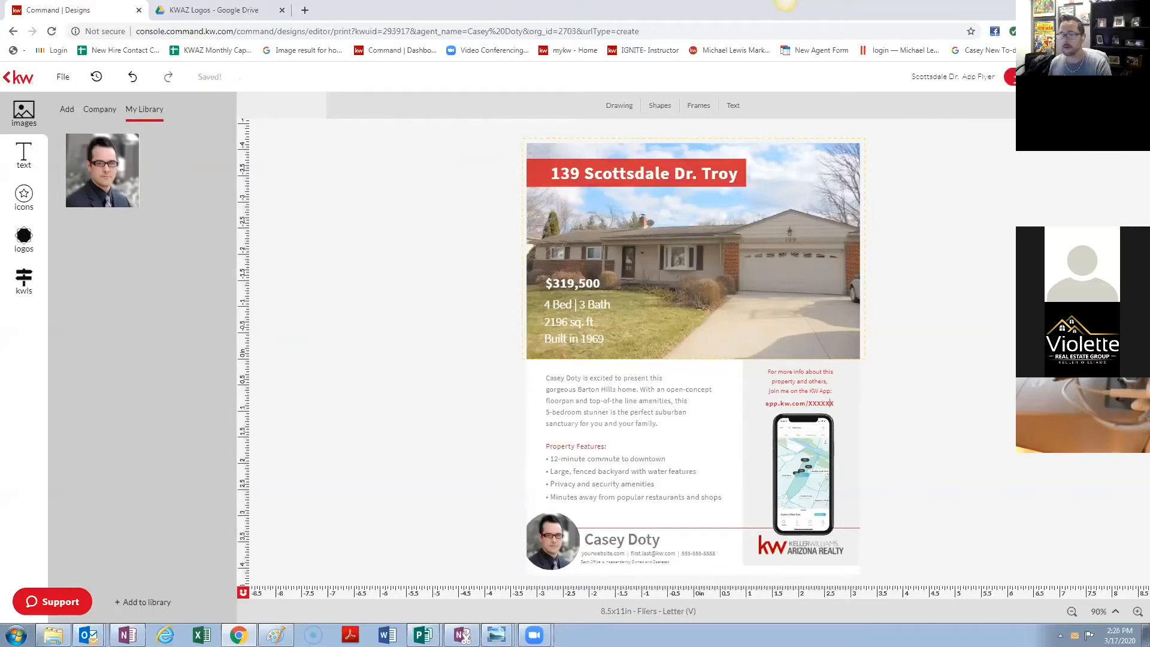
- Browse the PDF high-resolution print, JPEG and PNG download options
{"action": "left_click", "coordinate": [1013, 76]}
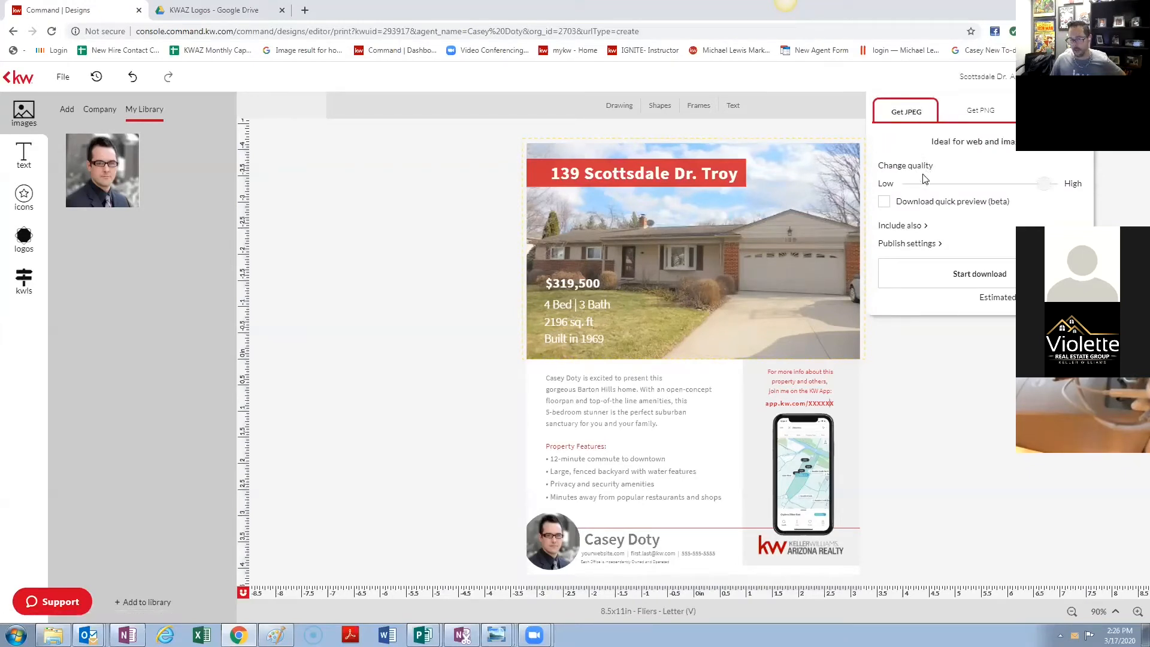
{"action": "left_click", "coordinate": [1055, 110]}
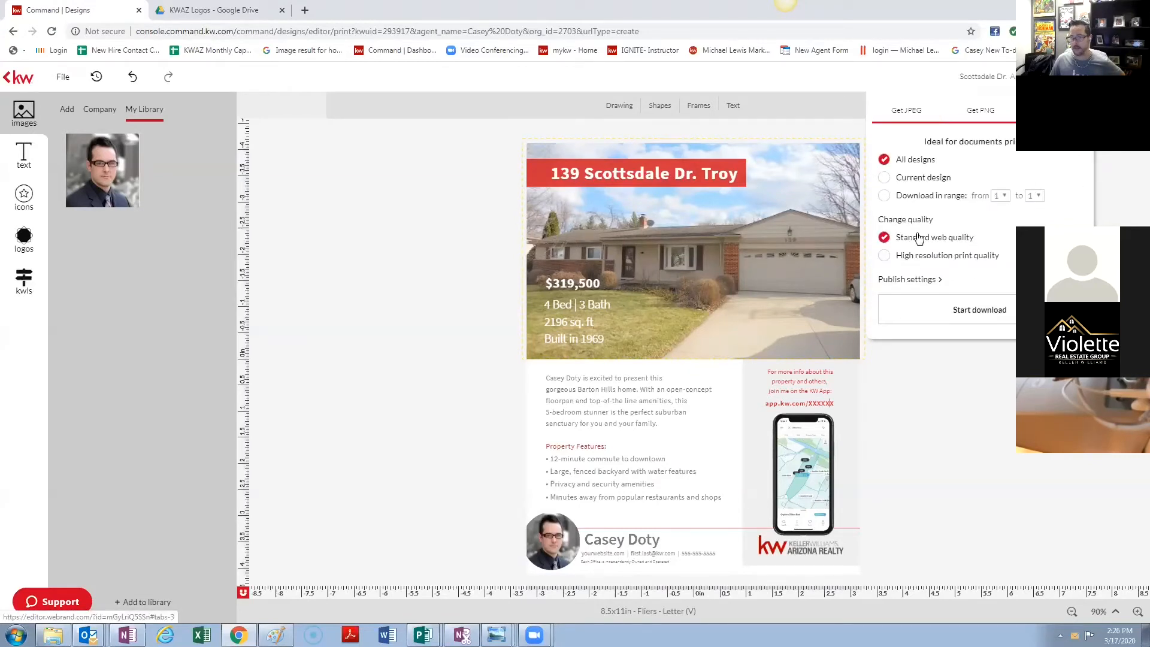
{"action": "left_click", "coordinate": [885, 256]}
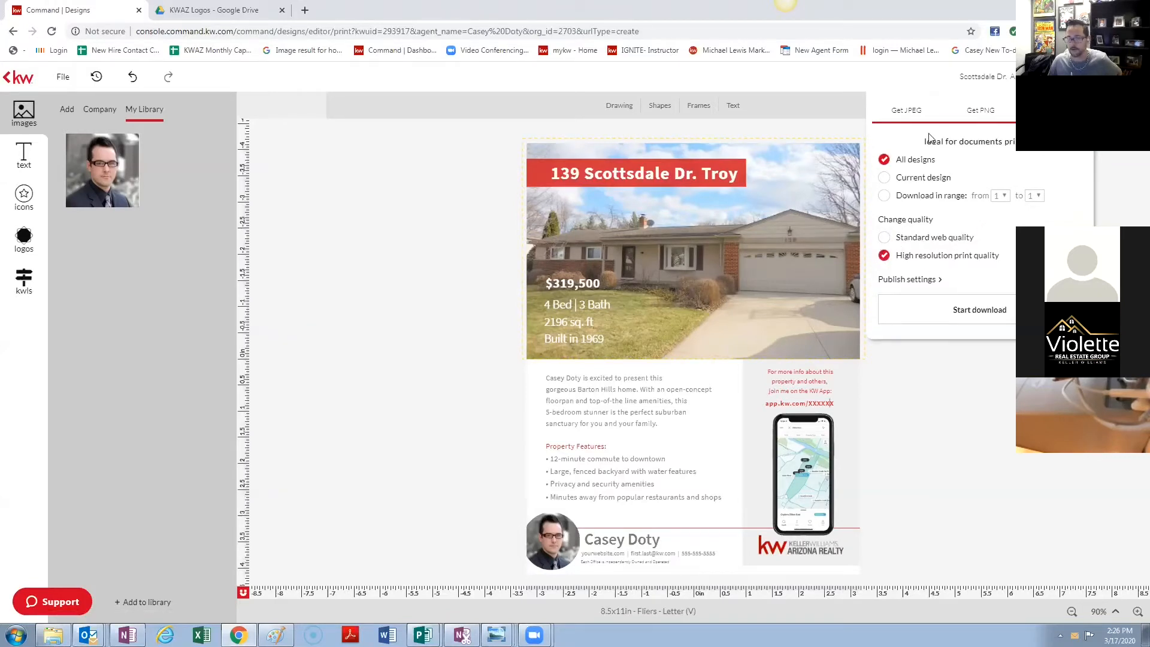
{"action": "left_click", "coordinate": [909, 112]}
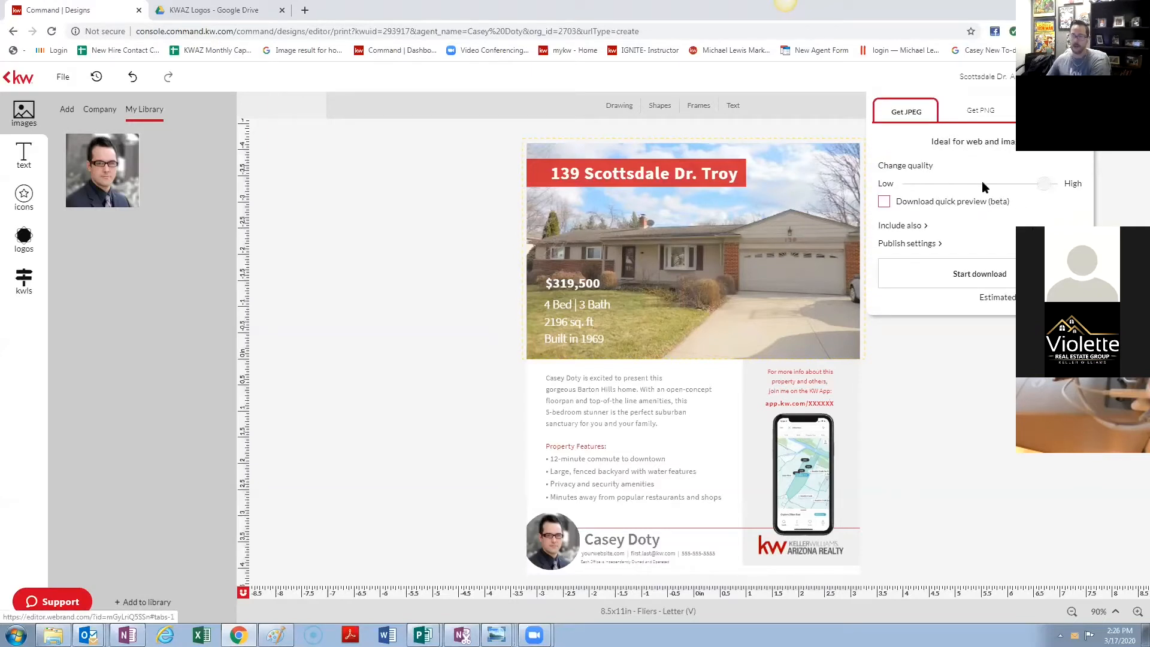
{"action": "left_click", "coordinate": [981, 117]}
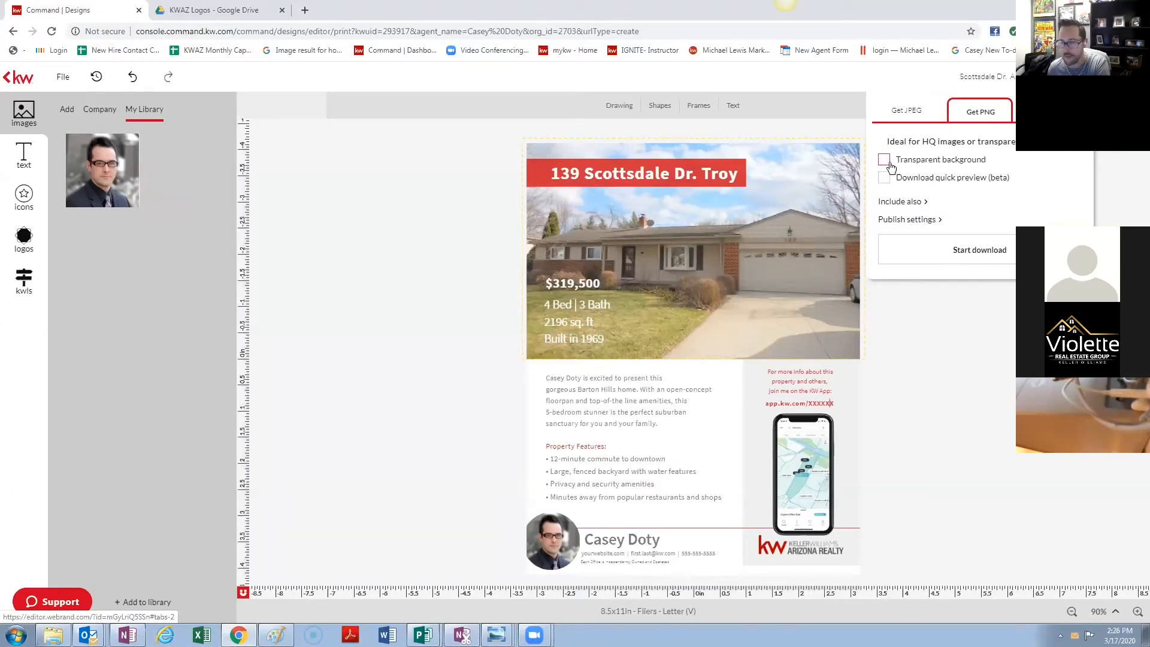
{"action": "left_click", "coordinate": [1101, 140]}
- Download the flyer as a standard web quality PDF of all designs
{"action": "left_click", "coordinate": [1072, 76]}
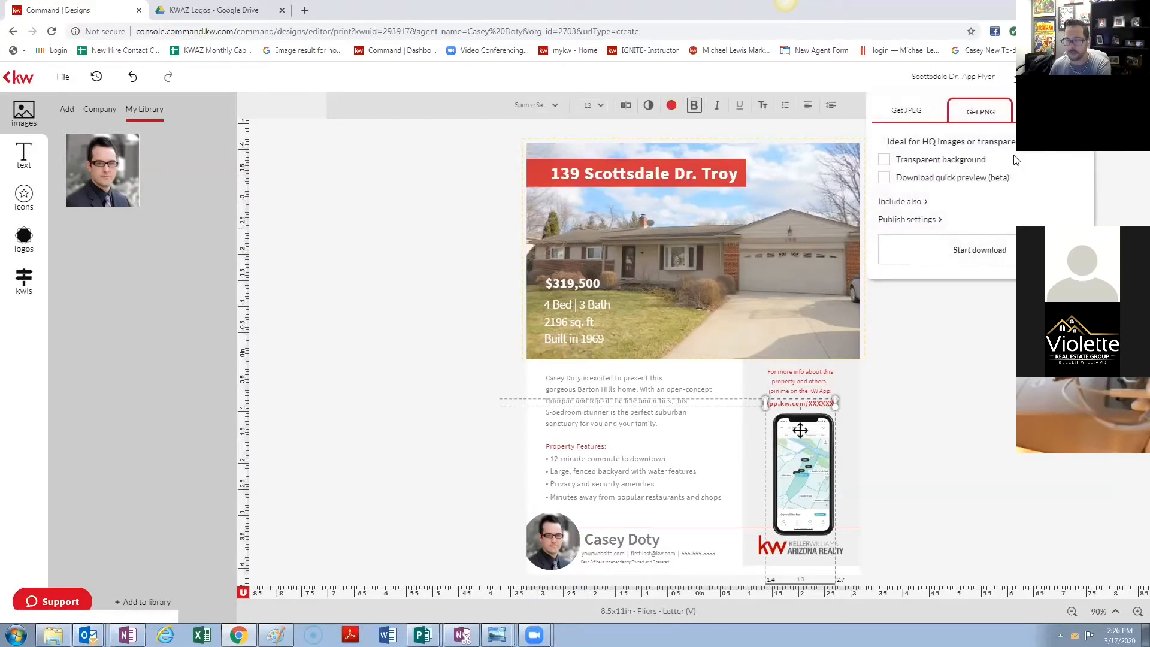
{"action": "left_click", "coordinate": [1010, 129]}
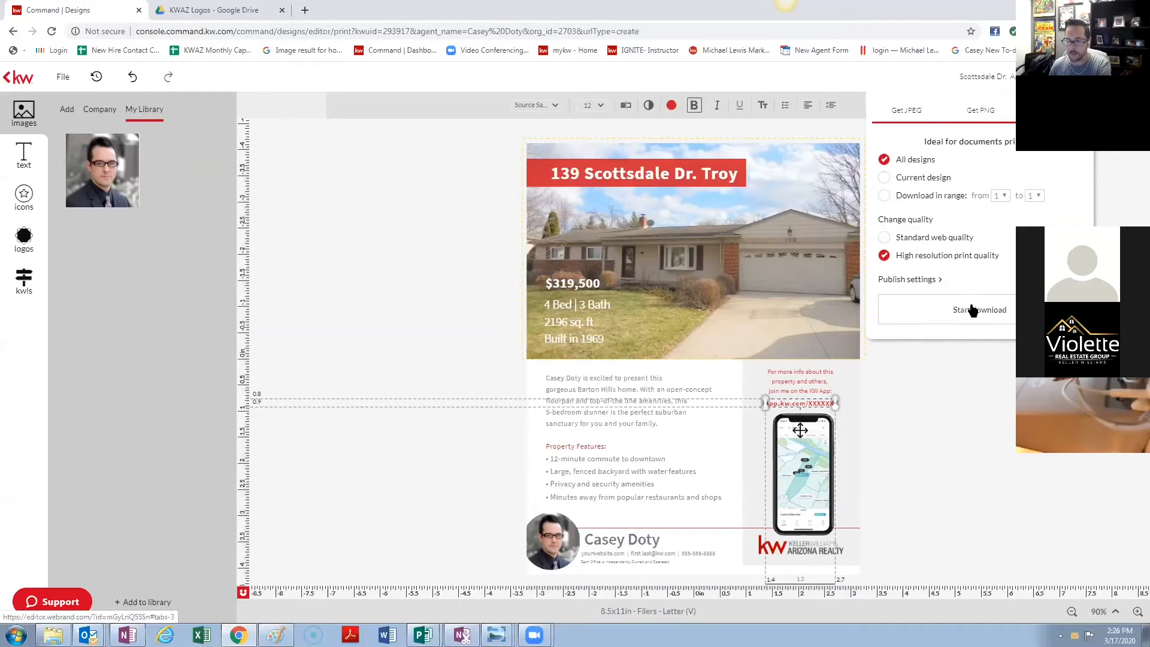
{"action": "left_click", "coordinate": [884, 237]}
{"action": "left_click", "coordinate": [1002, 321]}
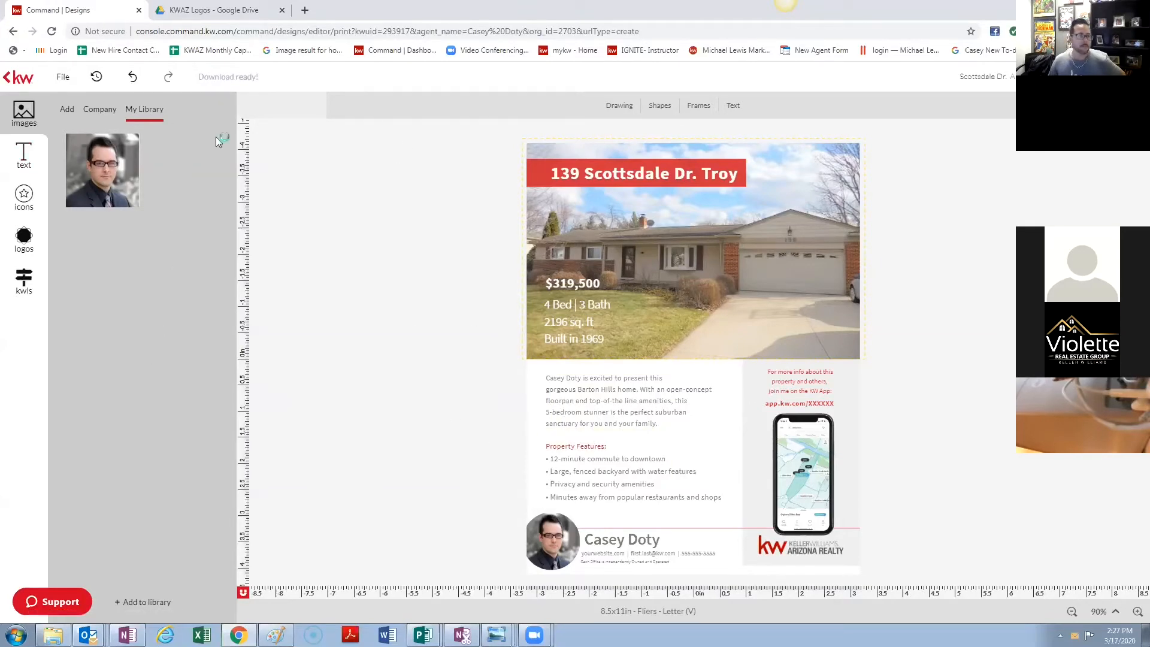
- Review the downloaded PDF in Acrobat Reader zoomed out to 66.7%, then return to Chrome
{"action": "scroll", "coordinate": [539, 354], "scroll_direction": "down", "scroll_amount": 5}
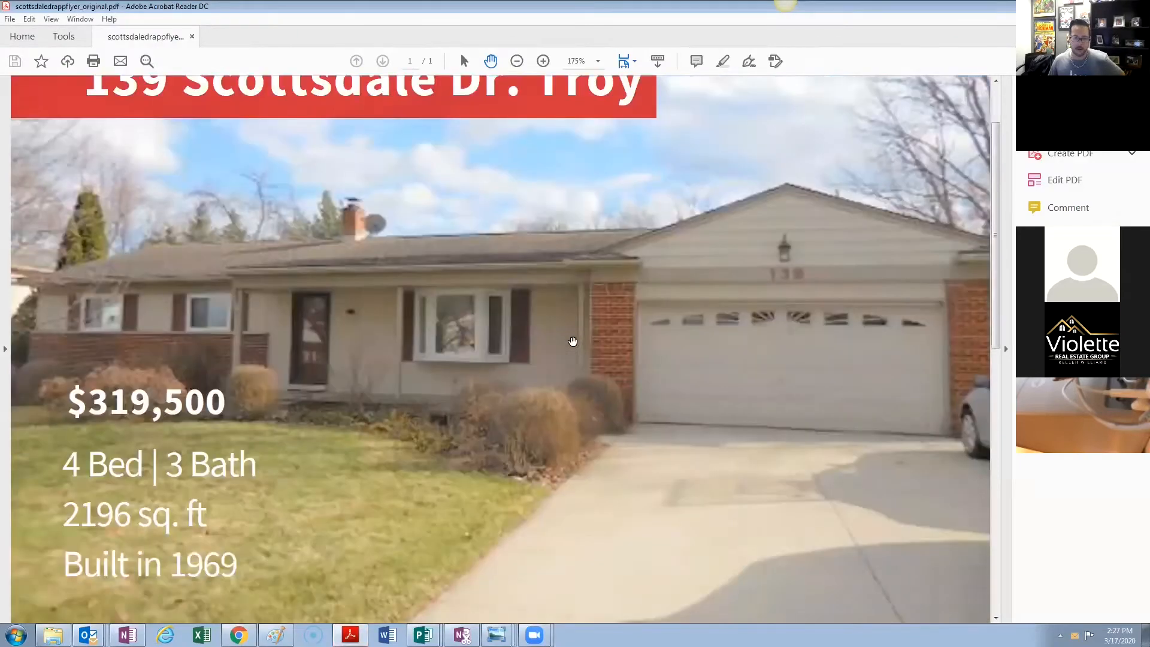
{"action": "scroll", "coordinate": [590, 341], "scroll_direction": "up", "scroll_amount": 5}
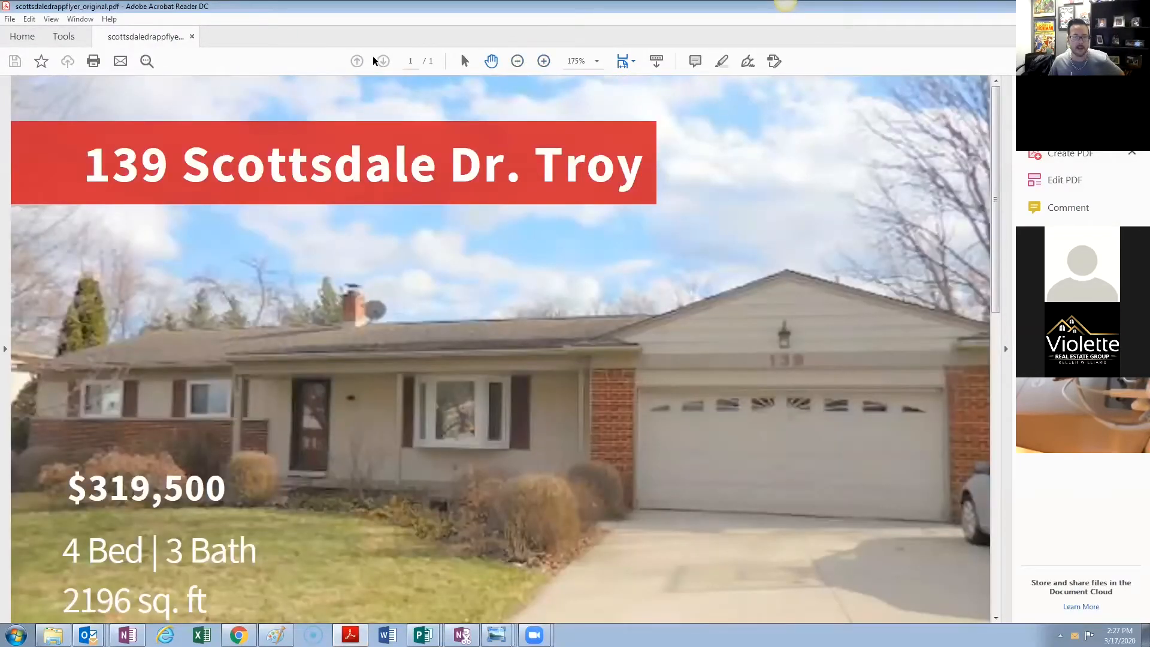
{"action": "left_click", "coordinate": [517, 61]}
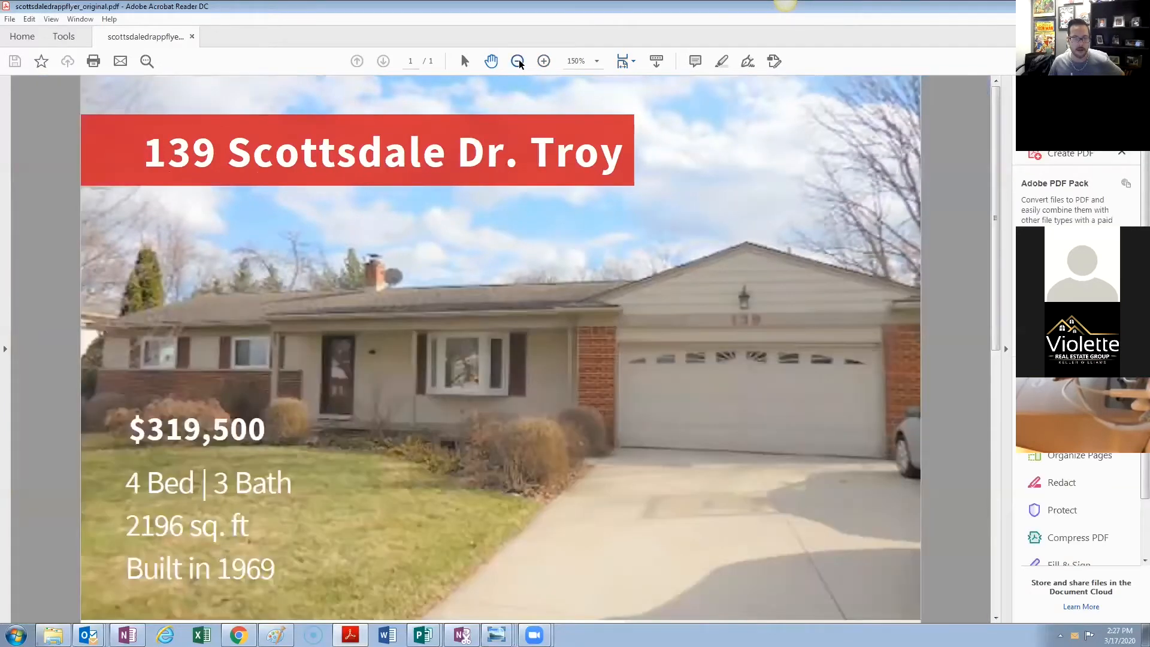
{"action": "left_click", "coordinate": [518, 61]}
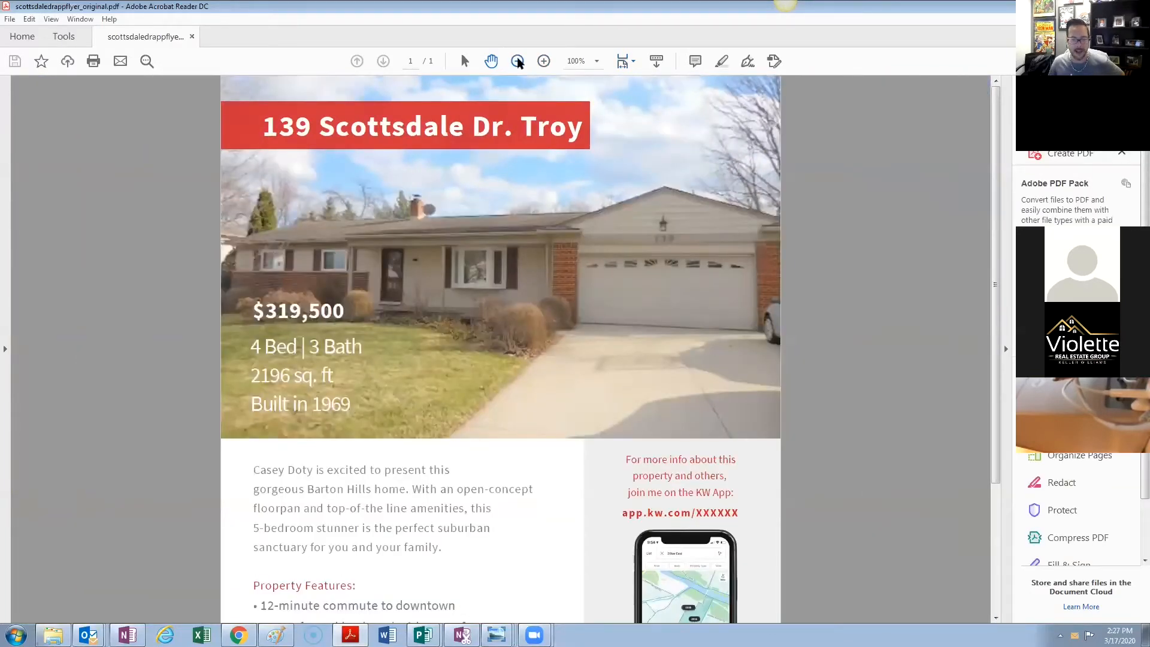
{"action": "left_click", "coordinate": [524, 61]}
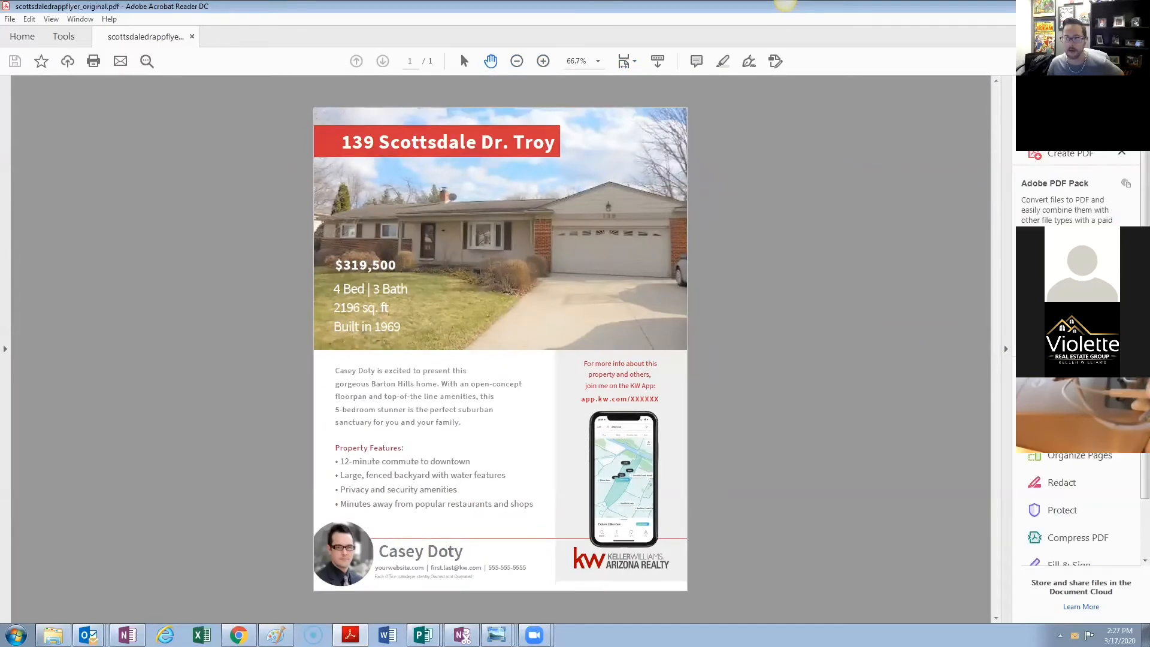
{"action": "key", "text": "alt+Tab"}
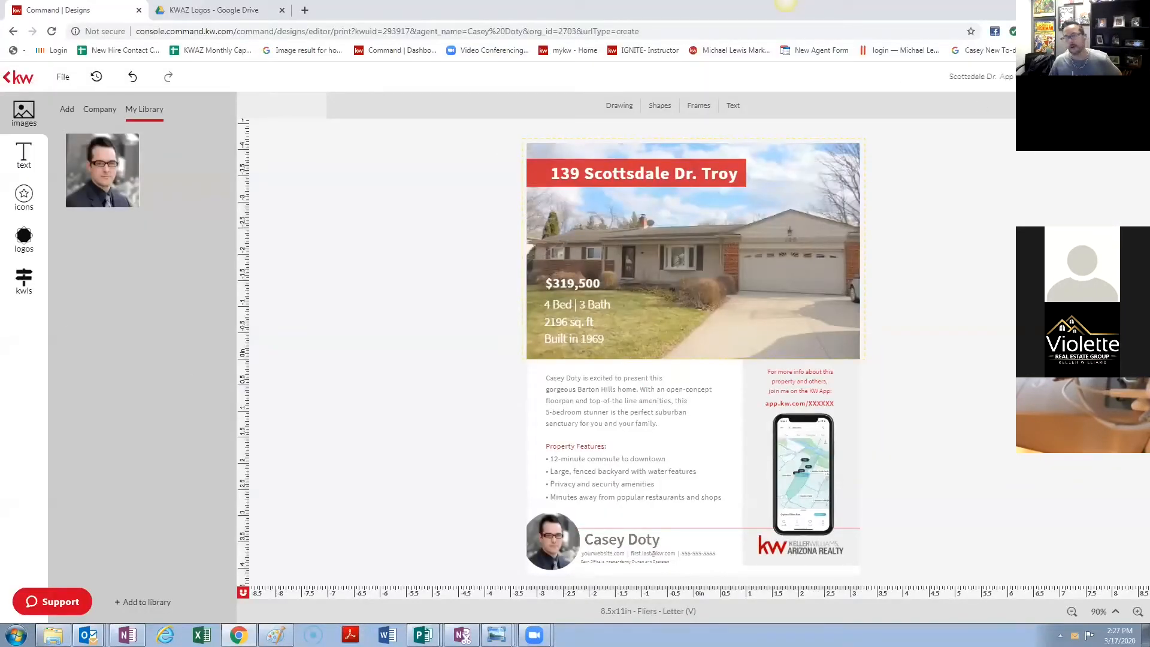
- Duplicate Scottsdale Dr. App Flyer from My Designs, open the copy, and return to the list
{"action": "left_click", "coordinate": [1119, 77]}
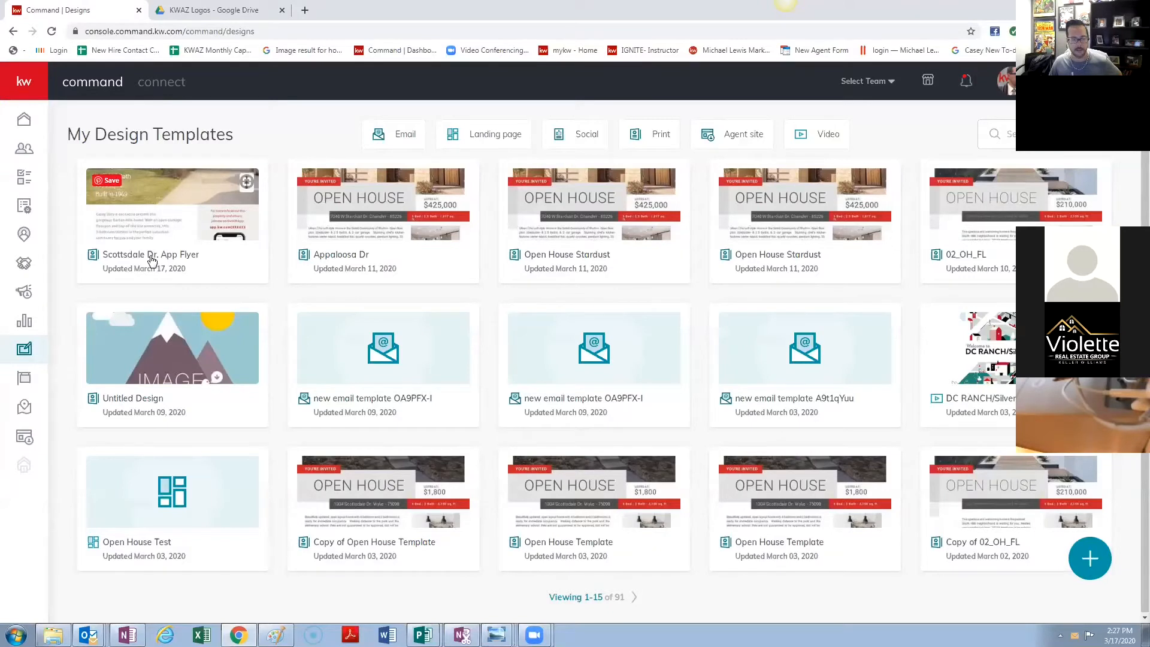
{"action": "left_click", "coordinate": [246, 182]}
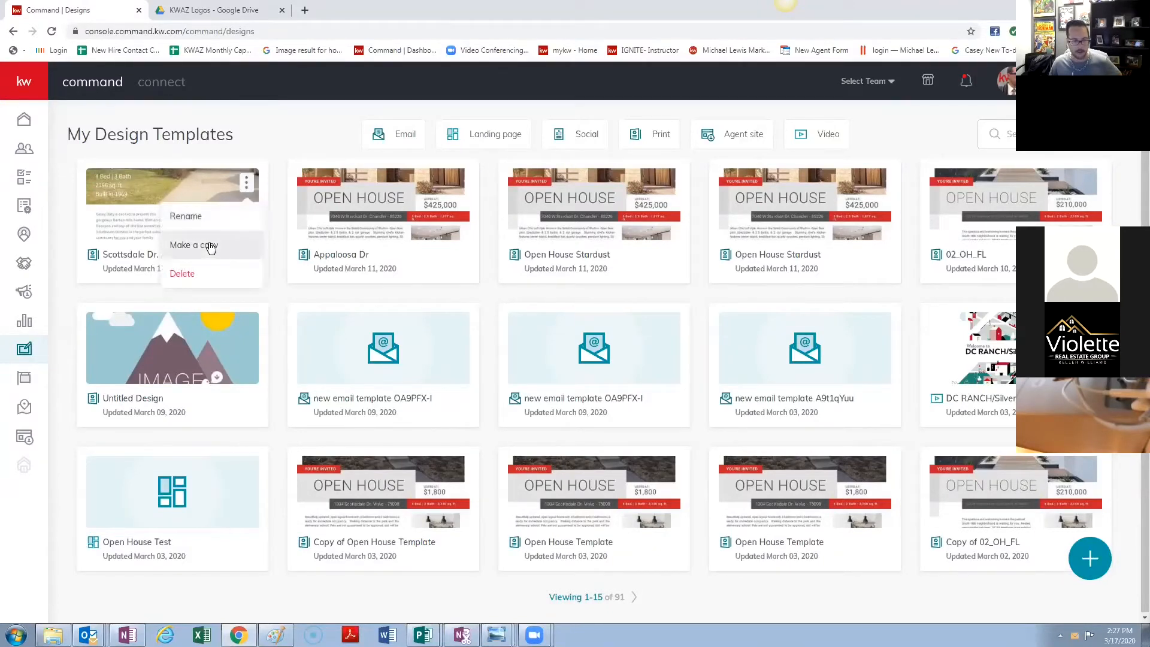
{"action": "left_click", "coordinate": [206, 244]}
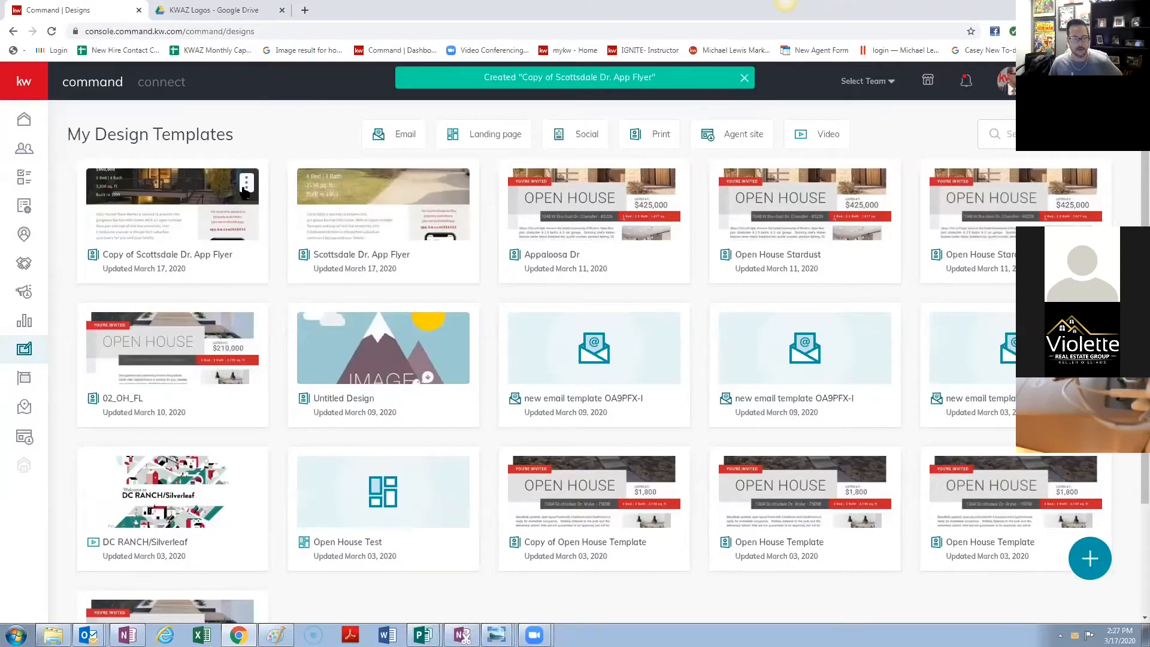
{"action": "left_click", "coordinate": [246, 184]}
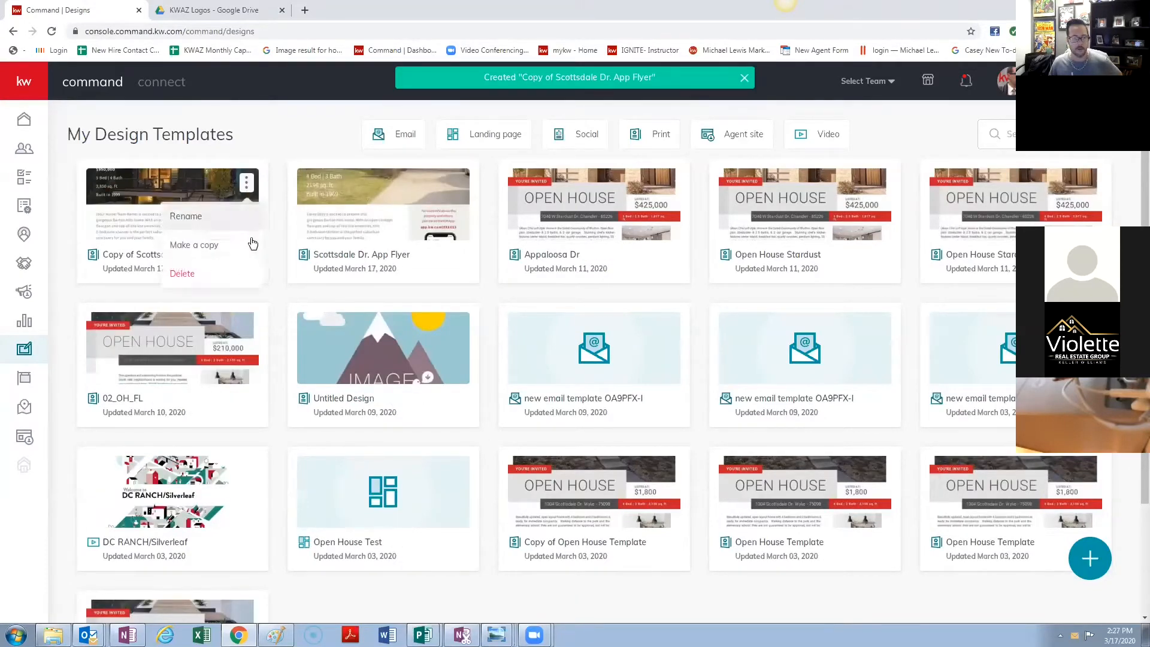
{"action": "left_click", "coordinate": [125, 222]}
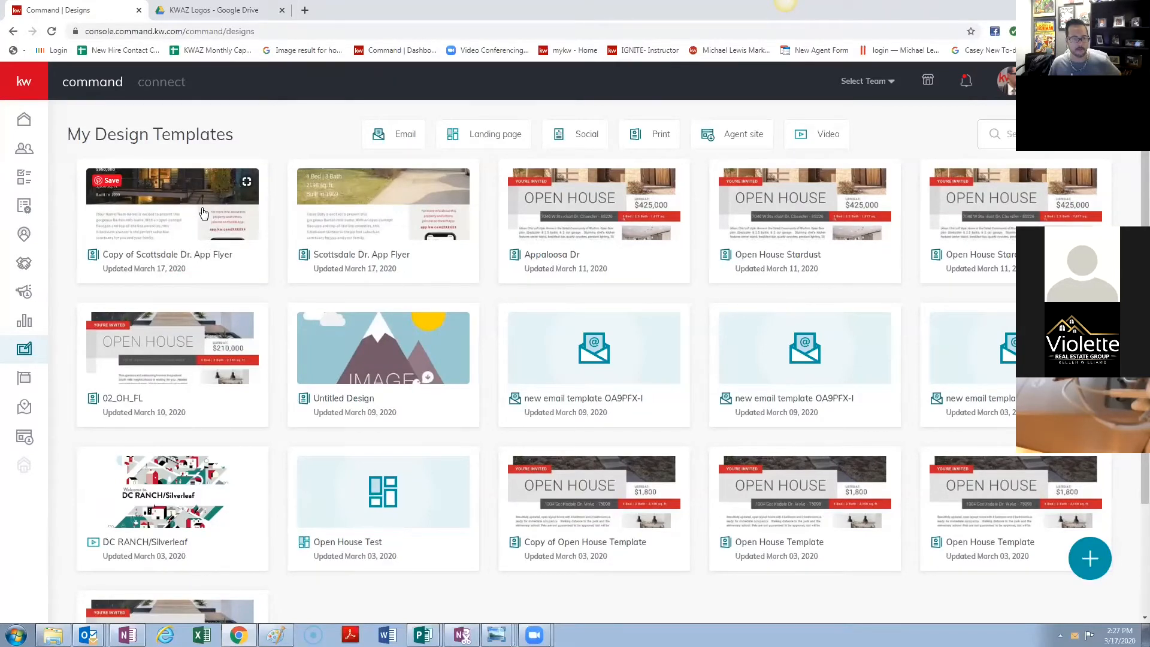
{"action": "left_click", "coordinate": [257, 188]}
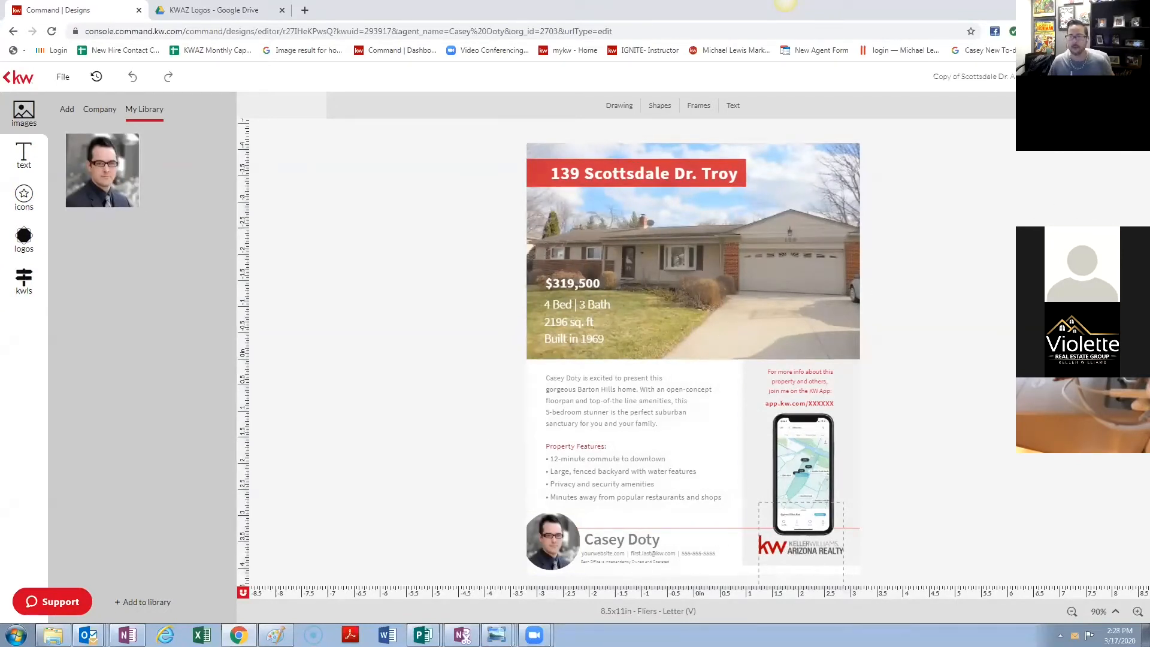
{"action": "left_click", "coordinate": [1102, 76]}
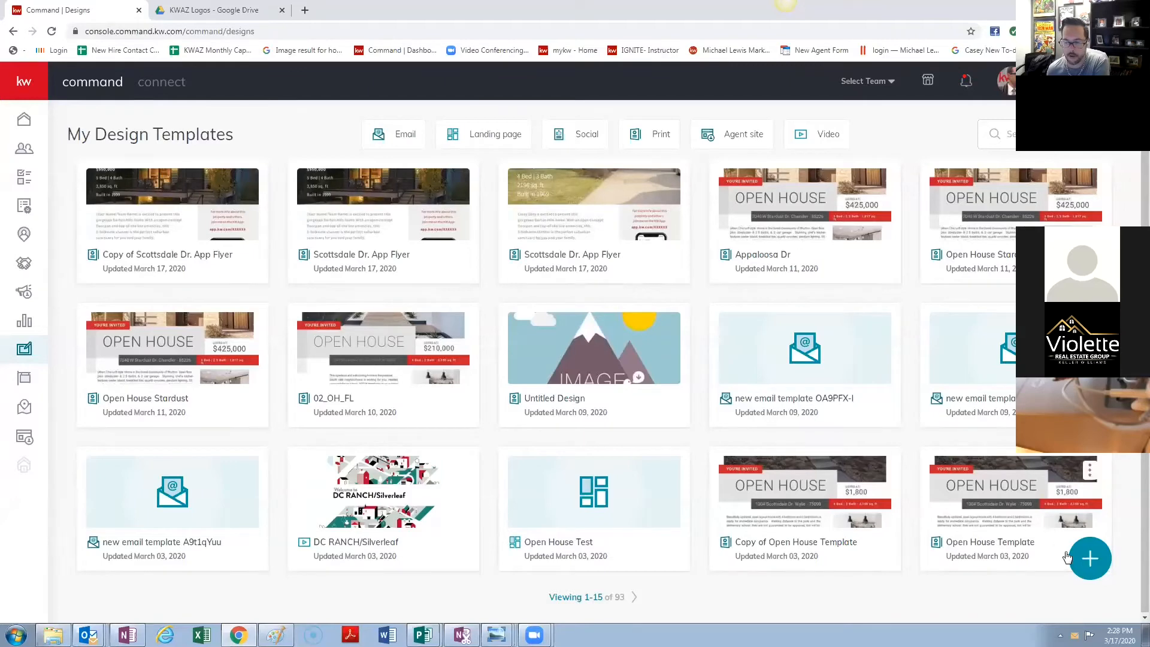
- Start a new Print design from the first Listings > Listing Presentation template
{"action": "left_click", "coordinate": [1090, 558]}
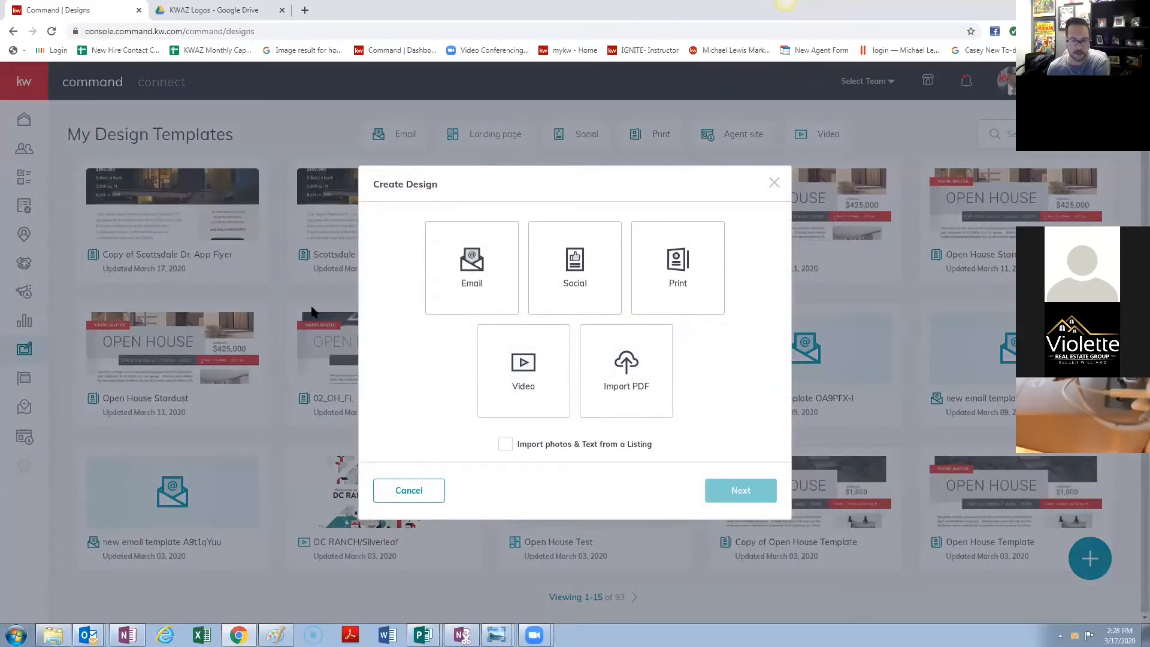
{"action": "left_click", "coordinate": [677, 259]}
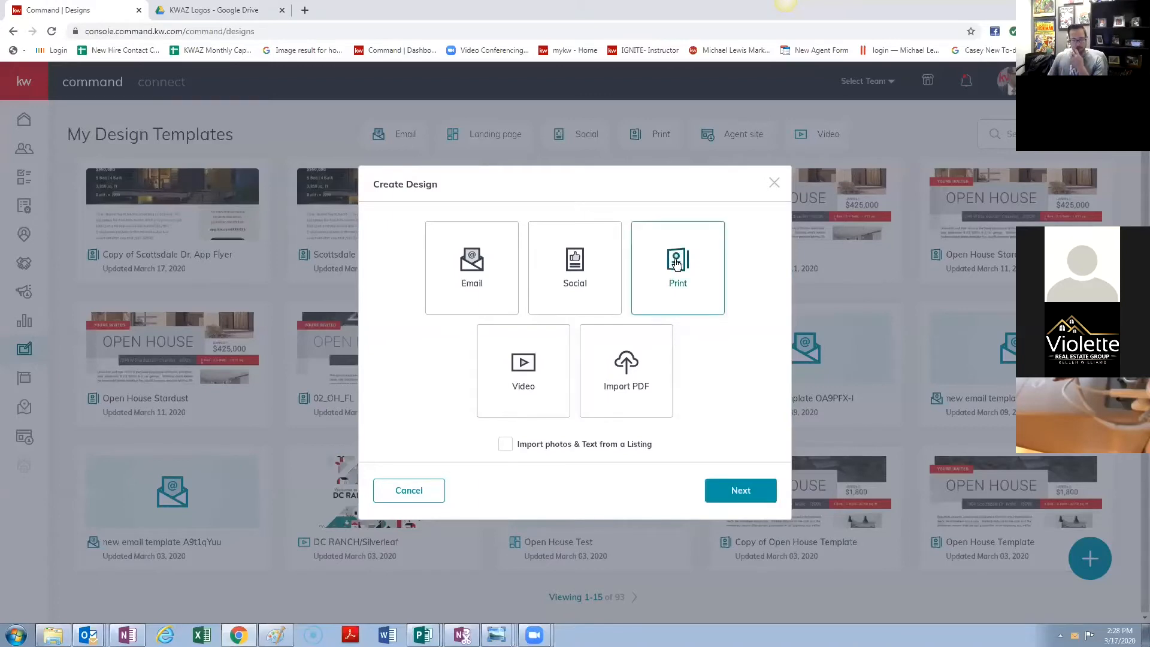
{"action": "left_click", "coordinate": [742, 491]}
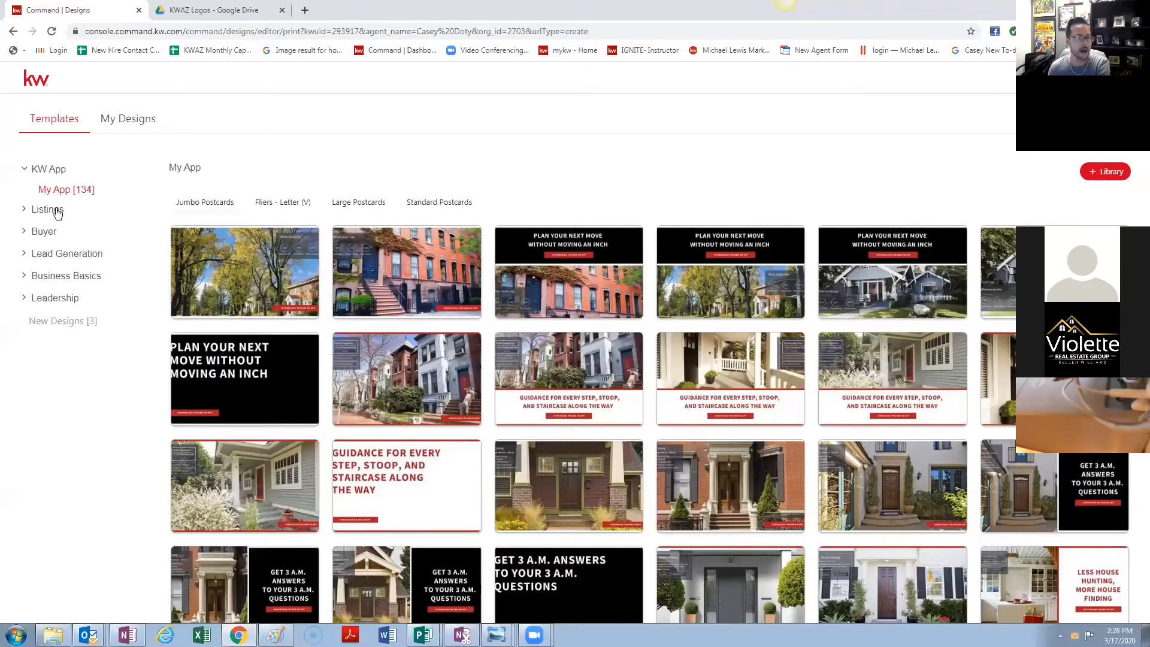
{"action": "left_click", "coordinate": [55, 211]}
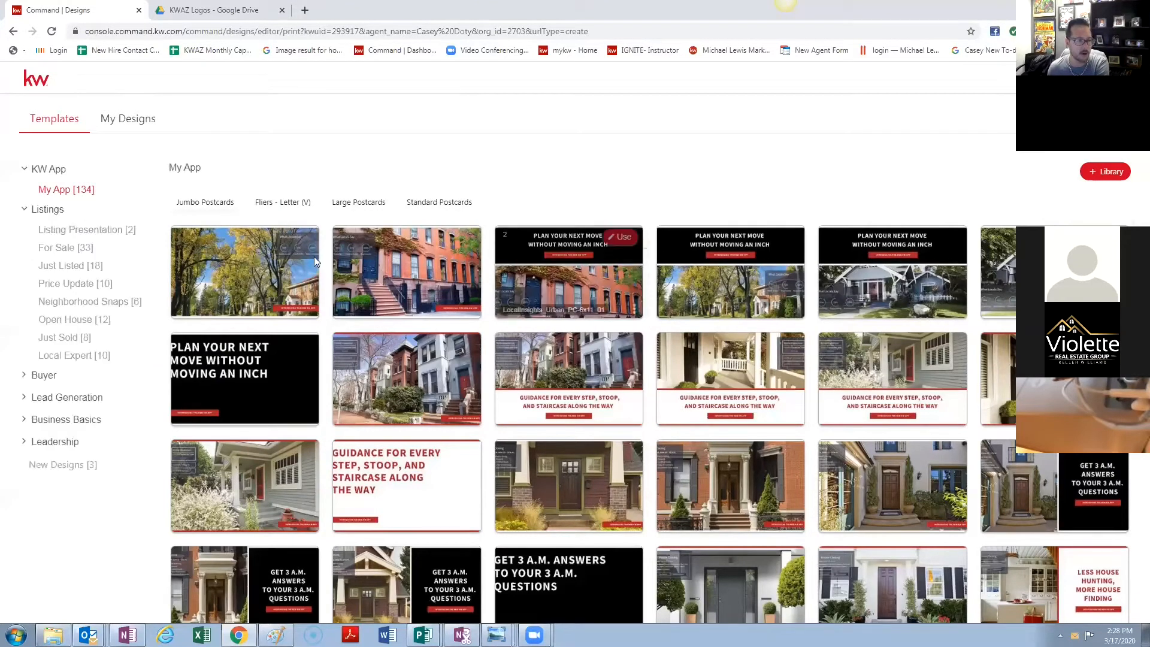
{"action": "left_click", "coordinate": [119, 234]}
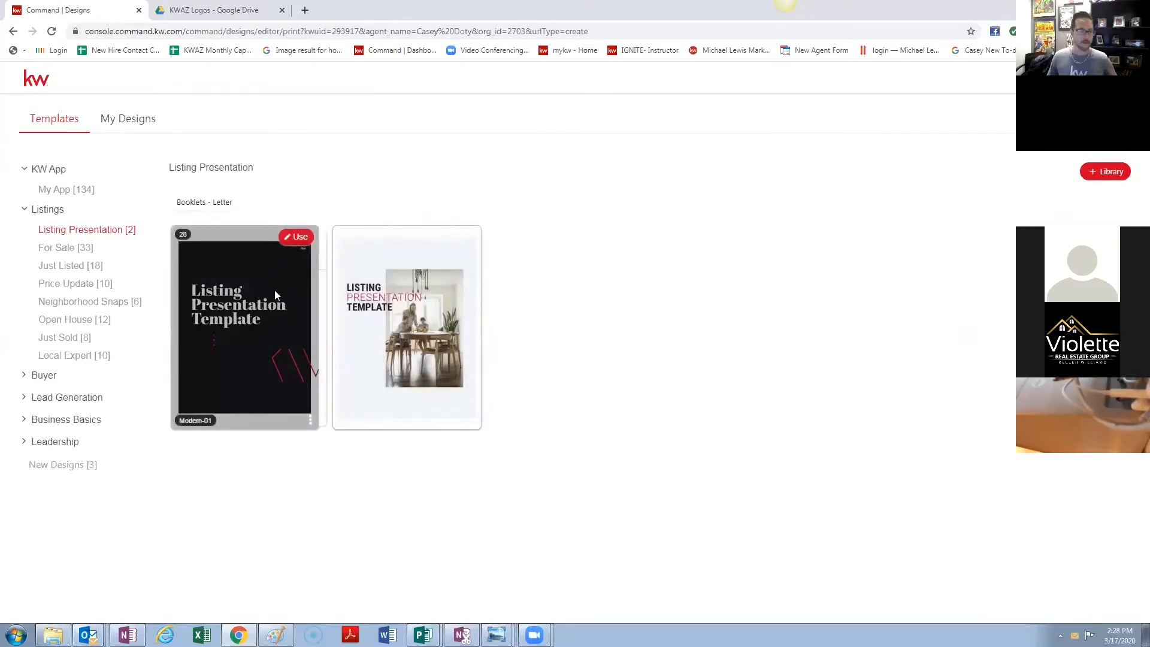
{"action": "left_click", "coordinate": [295, 244]}
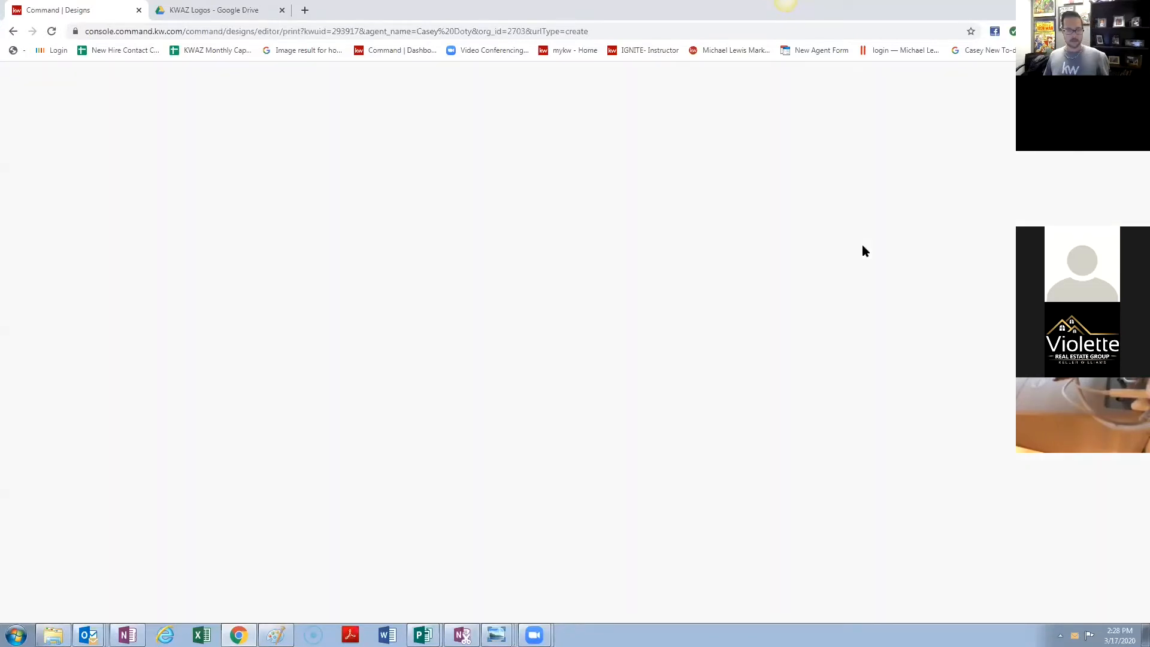
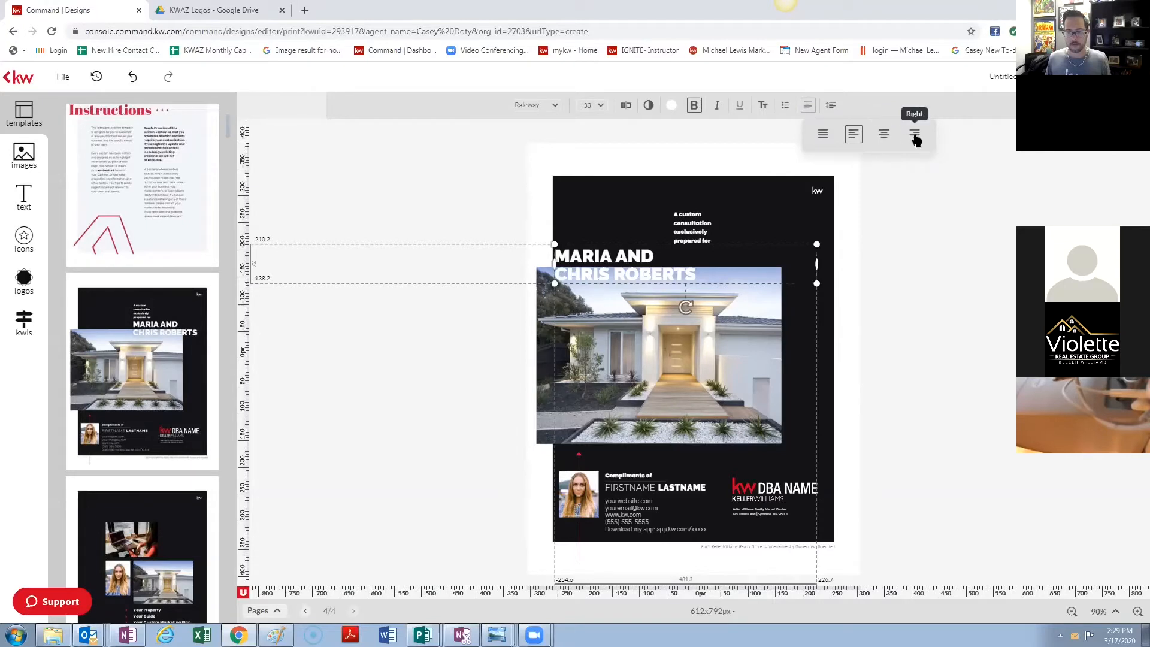
{"action": "left_click", "coordinate": [914, 135]}
{"action": "left_click_drag", "start_coordinate": [772, 246], "coordinate": [748, 247]}
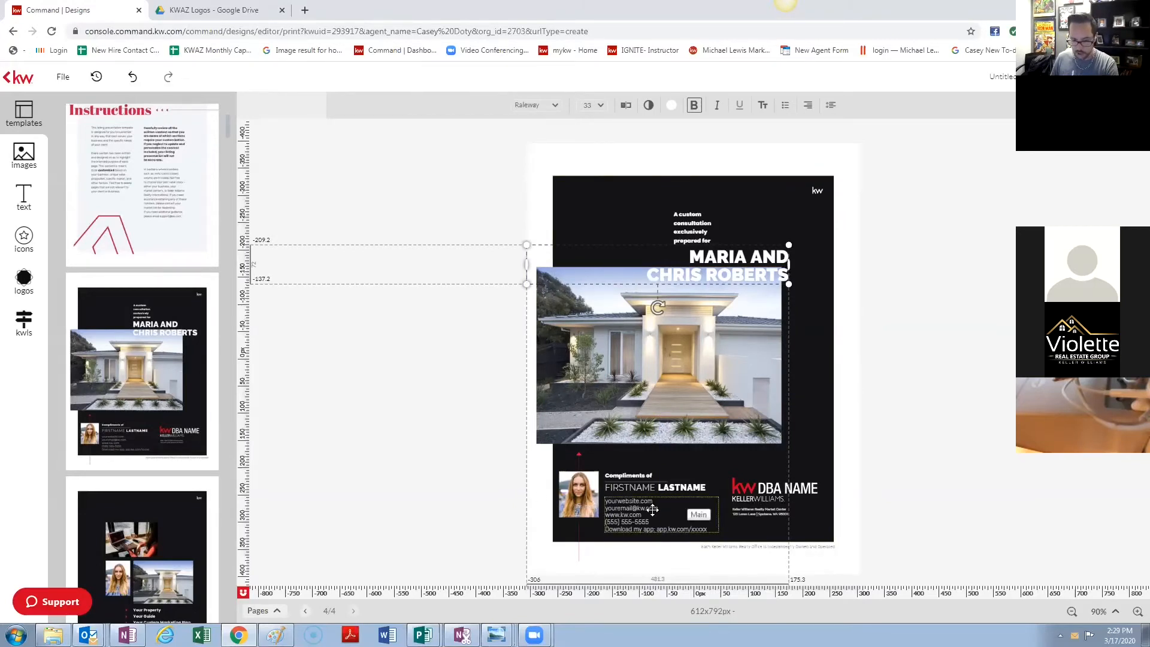
{"action": "scroll", "coordinate": [120, 461], "scroll_direction": "down", "scroll_amount": 2}
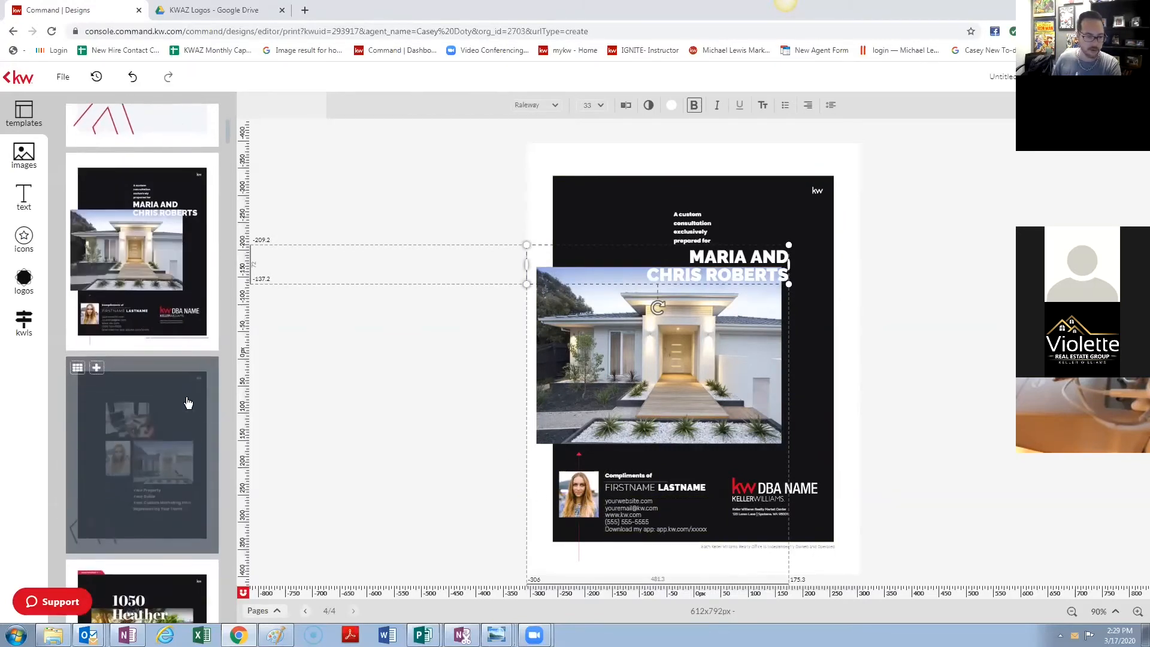
- Append the Your Property, 1050 Heather Lane and Barton Hills template pages, reaching page 7 of 7
{"action": "left_click", "coordinate": [186, 400]}
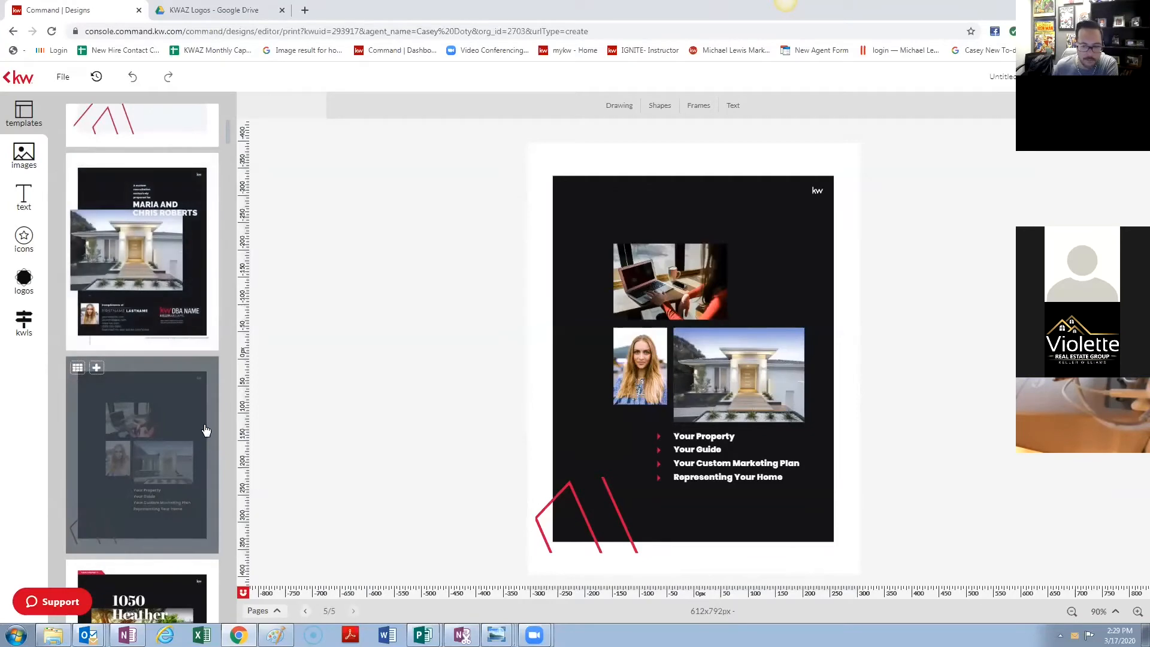
{"action": "scroll", "coordinate": [206, 430], "scroll_direction": "down", "scroll_amount": 3}
{"action": "left_click", "coordinate": [150, 450]}
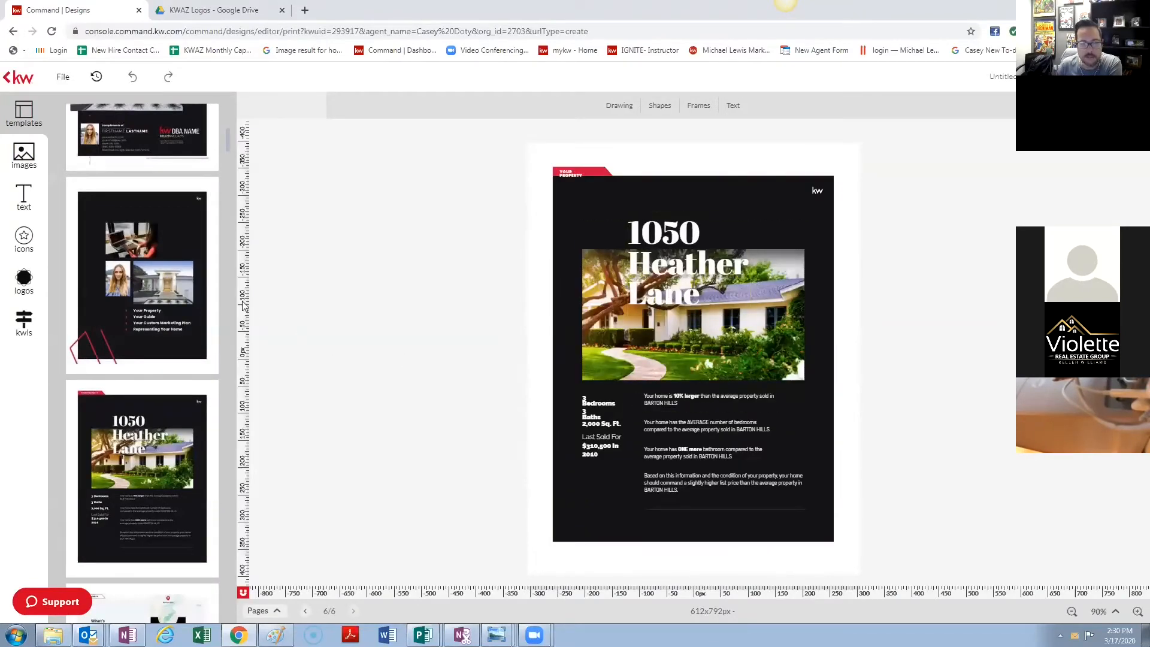
{"action": "scroll", "coordinate": [147, 321], "scroll_direction": "up", "scroll_amount": 1}
{"action": "scroll", "coordinate": [150, 322], "scroll_direction": "down", "scroll_amount": 5}
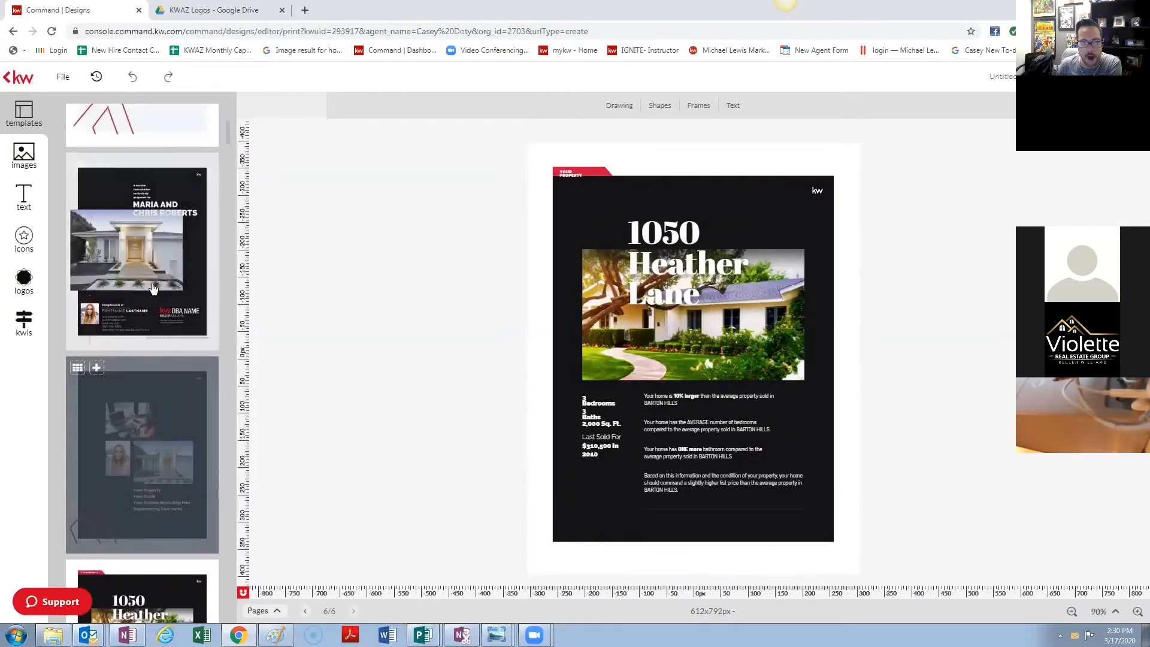
{"action": "scroll", "coordinate": [161, 311], "scroll_direction": "up", "scroll_amount": 5}
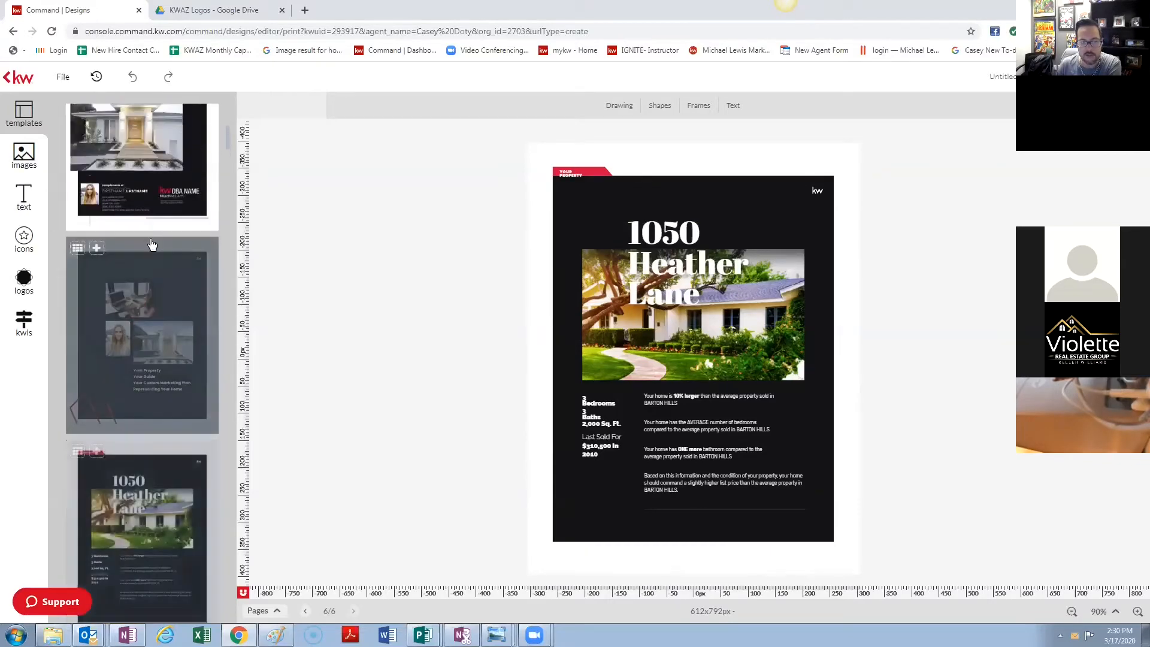
{"action": "scroll", "coordinate": [159, 222], "scroll_direction": "down", "scroll_amount": 4}
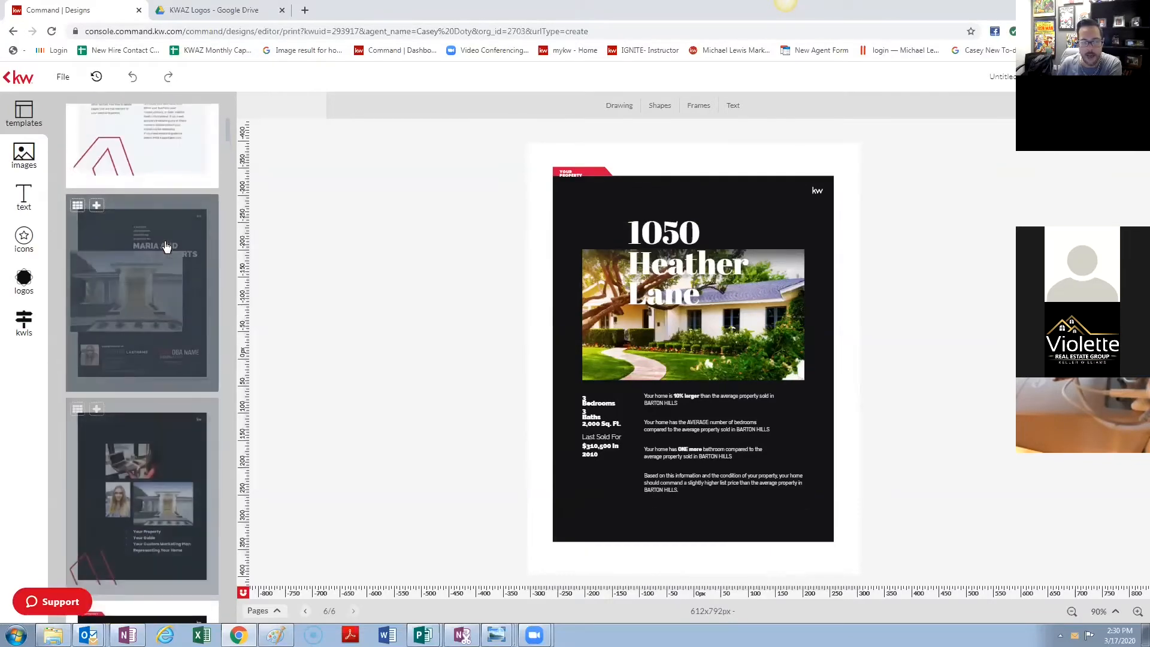
{"action": "scroll", "coordinate": [134, 342], "scroll_direction": "up", "scroll_amount": 4}
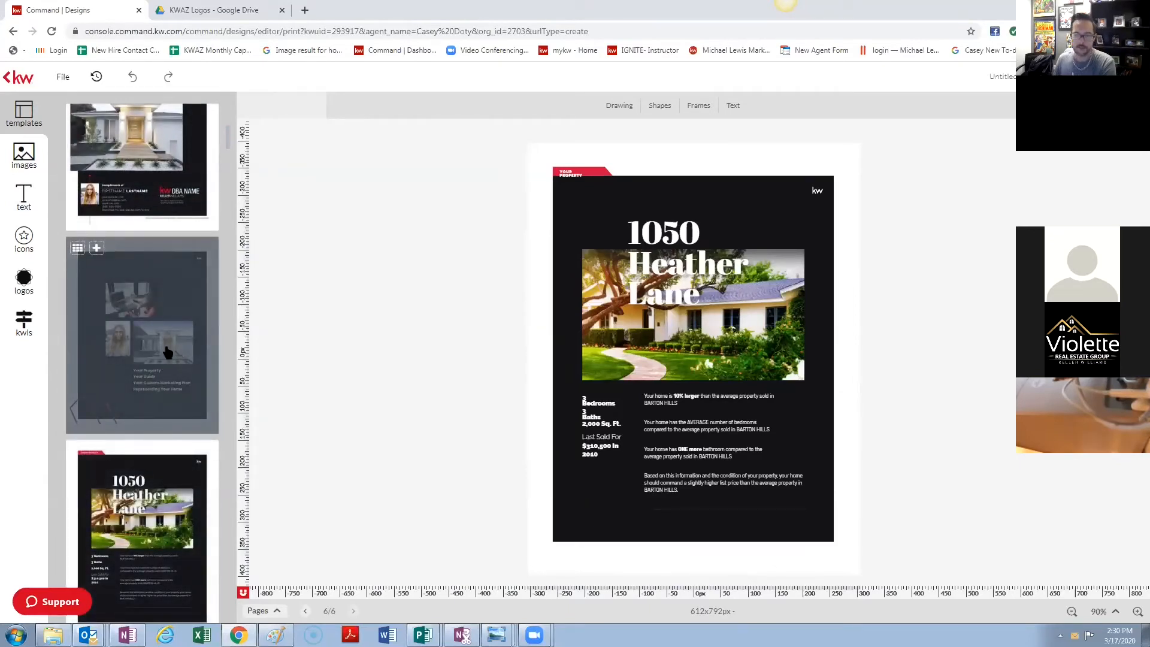
{"action": "scroll", "coordinate": [162, 335], "scroll_direction": "down", "scroll_amount": 2}
{"action": "scroll", "coordinate": [154, 309], "scroll_direction": "down", "scroll_amount": 3}
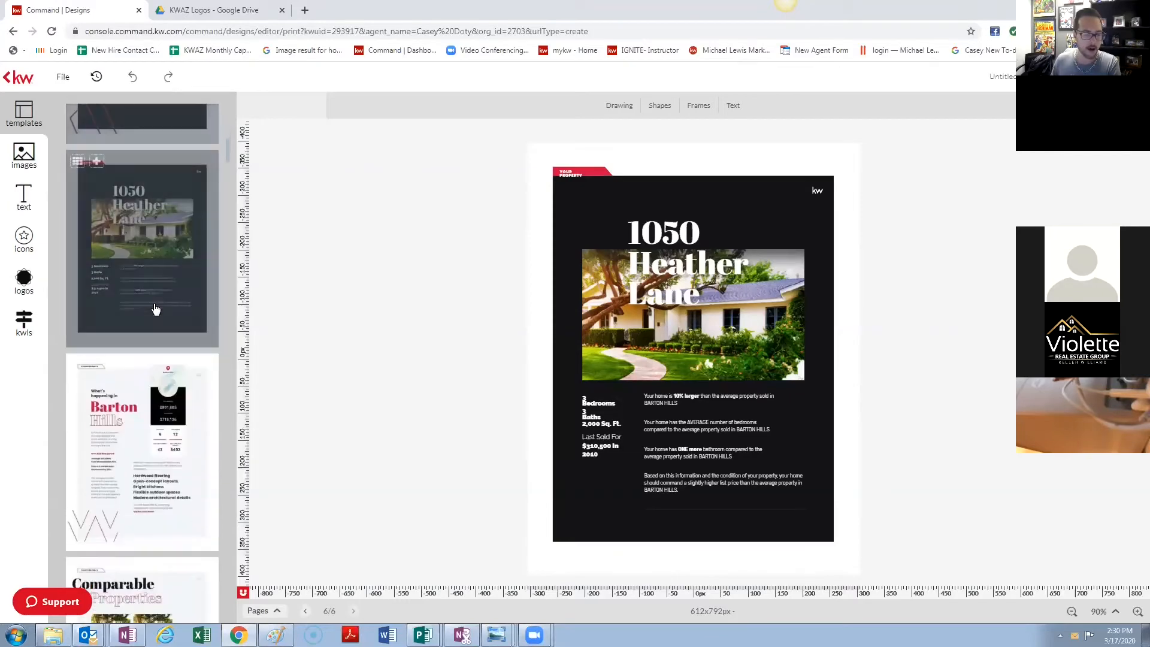
{"action": "left_click", "coordinate": [154, 404]}
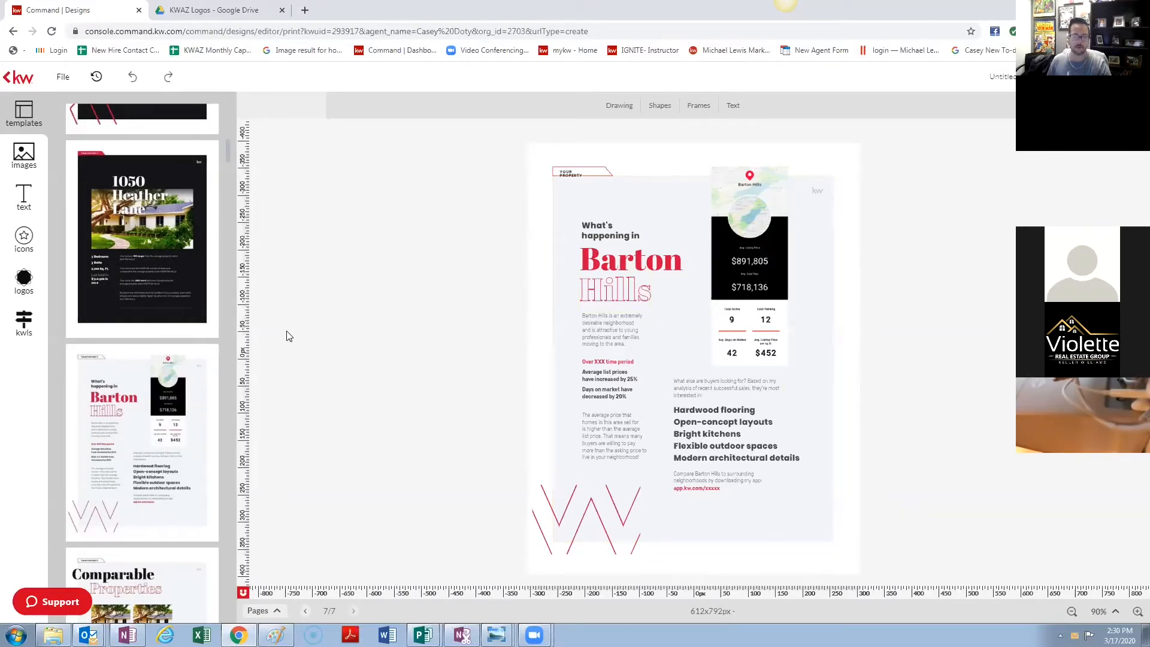
- Search neighborhood snapshots for 'mcc' and expand McCormick Ranch
{"action": "left_click", "coordinate": [24, 323]}
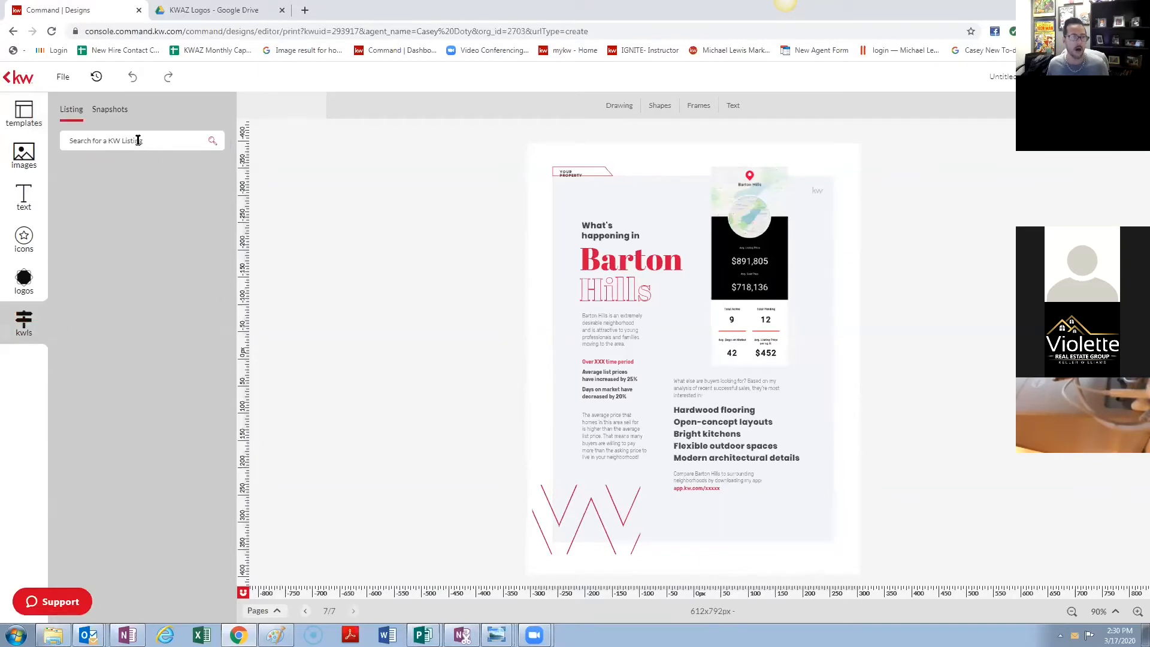
{"action": "left_click", "coordinate": [122, 112]}
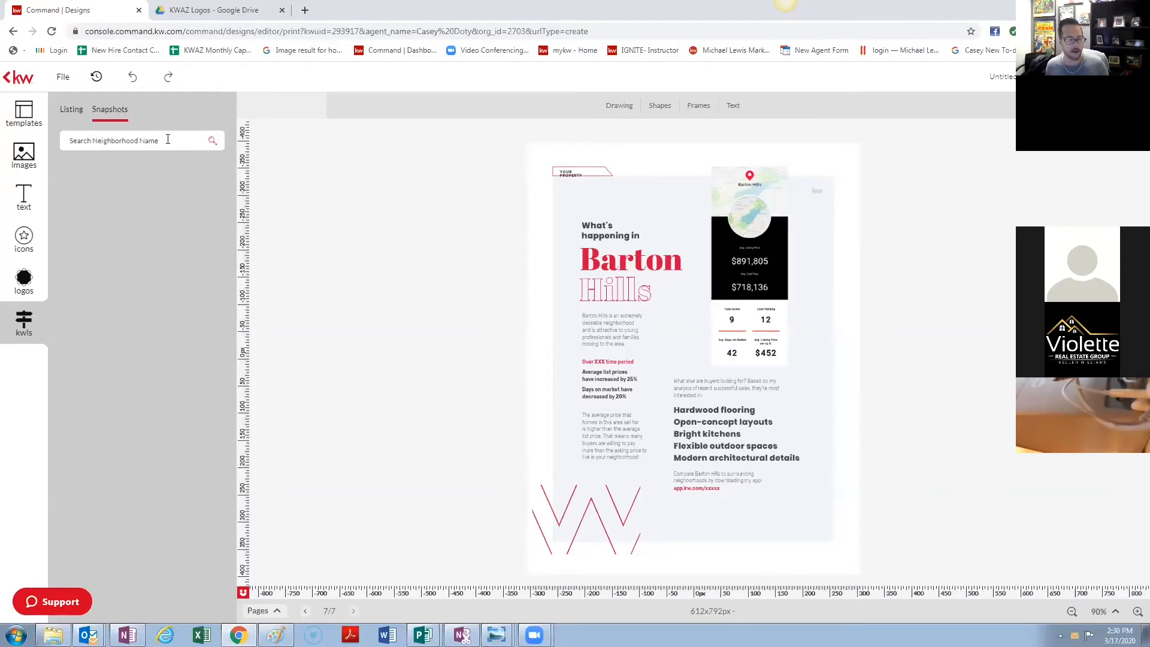
{"action": "left_click", "coordinate": [150, 140]}
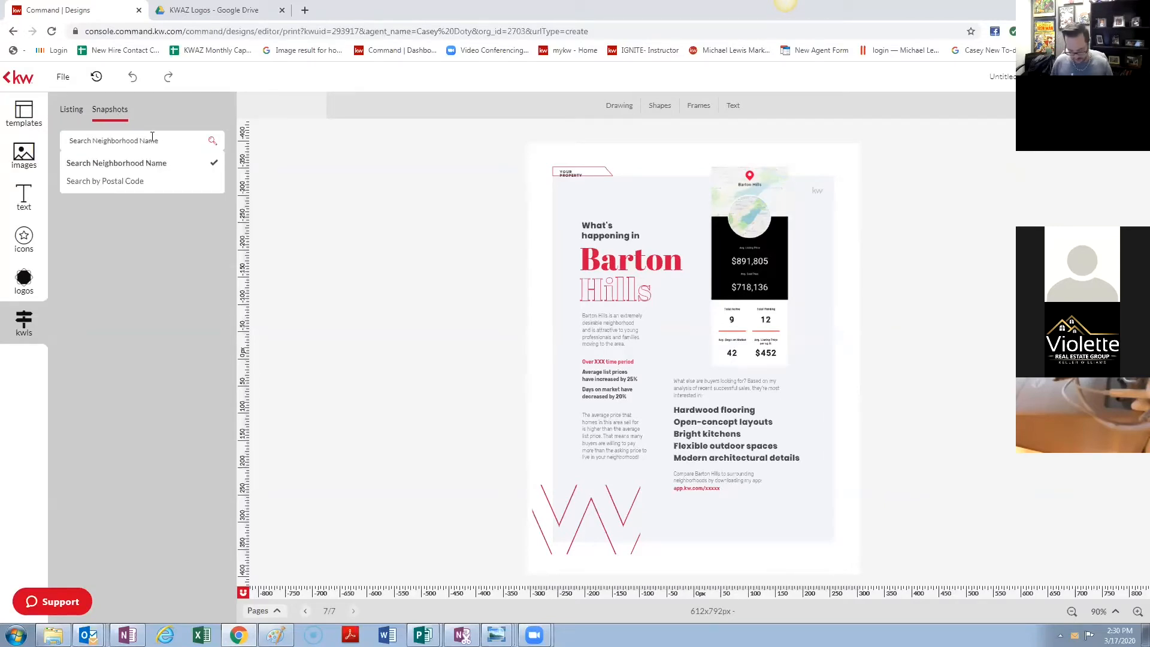
{"action": "type", "text": "mccormick ranch"}
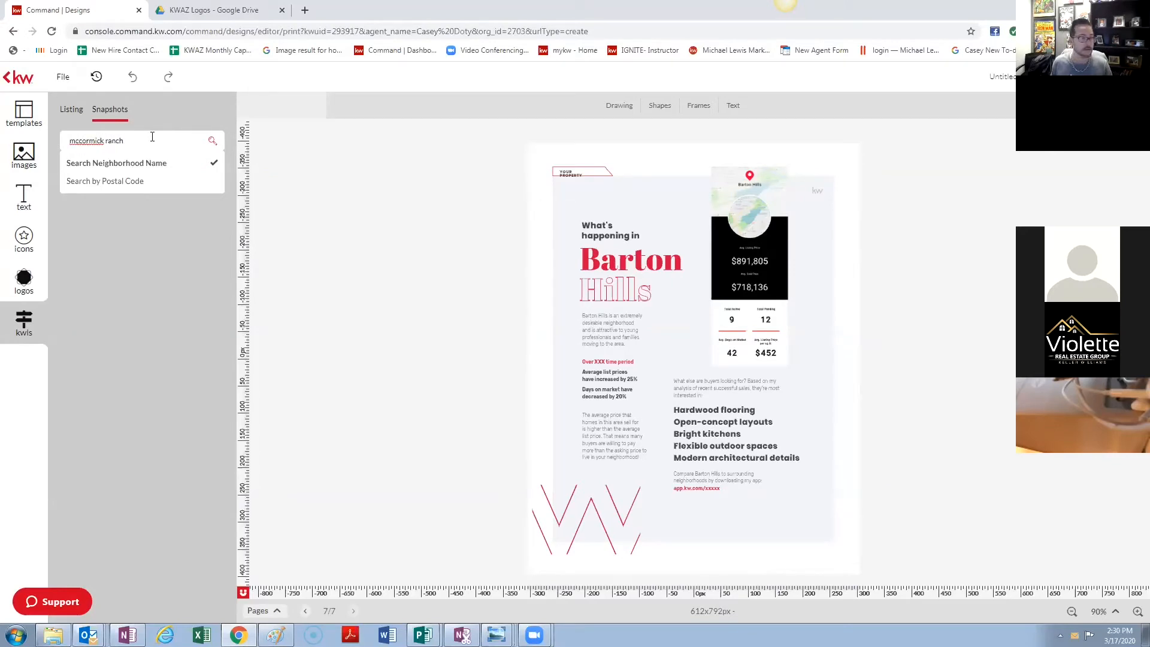
{"action": "key", "text": "Return"}
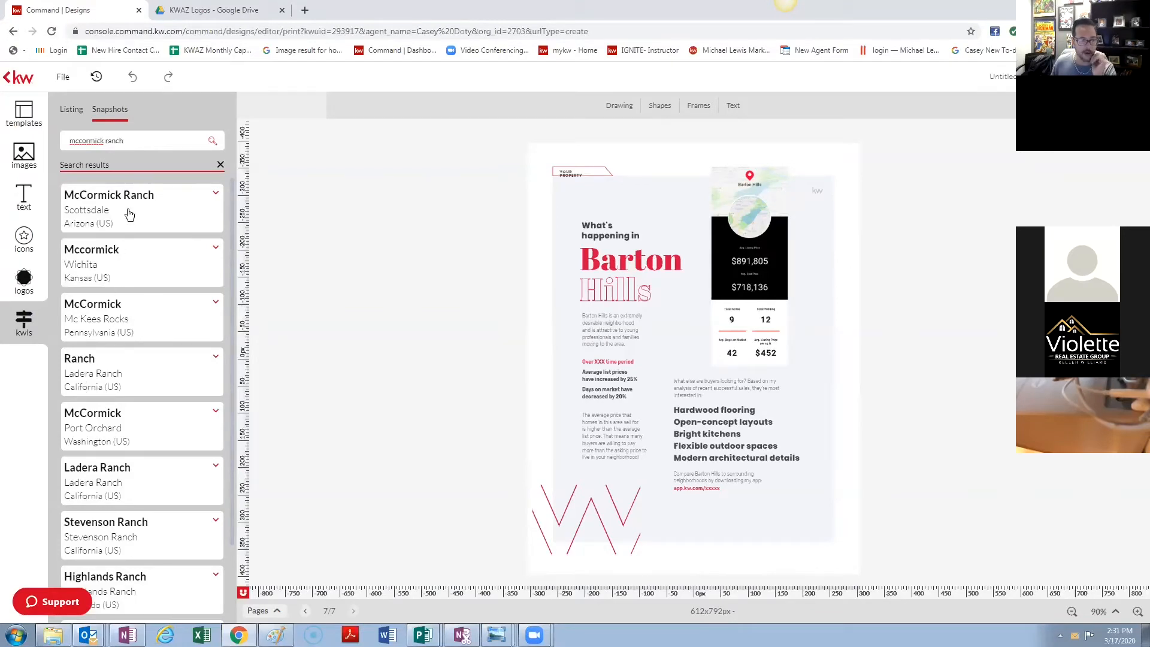
{"action": "left_click", "coordinate": [183, 201]}
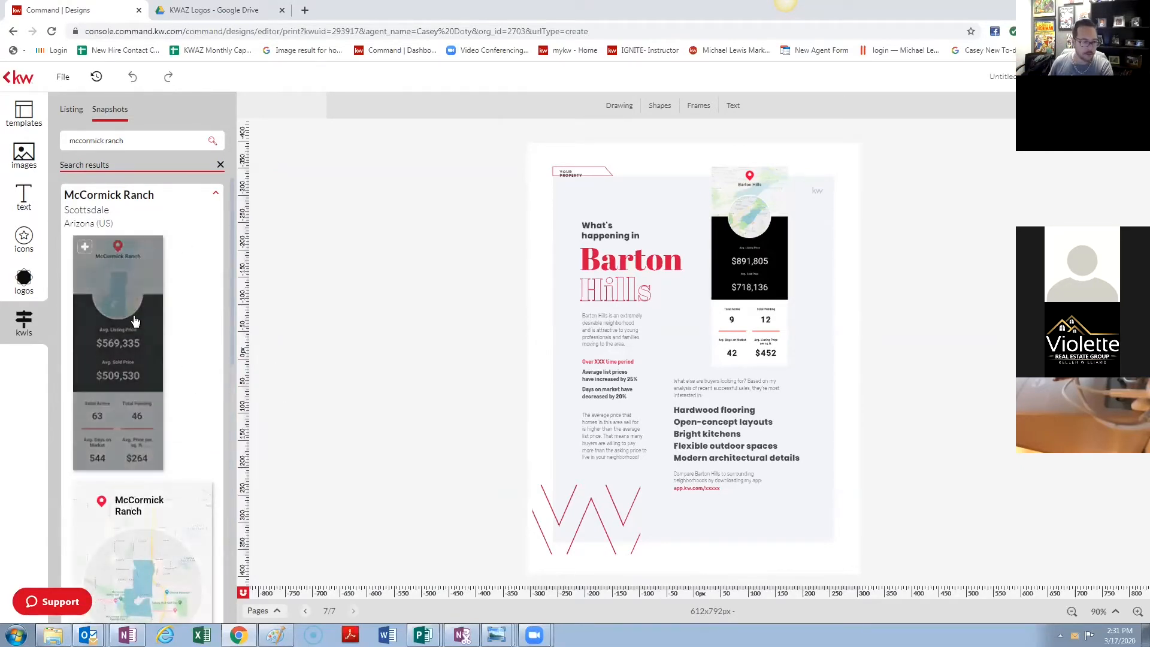
- Replace the page's market snapshot with McCormick Ranch data ($569,335 average list, 63 active, 46 pending)
{"action": "left_click", "coordinate": [745, 215]}
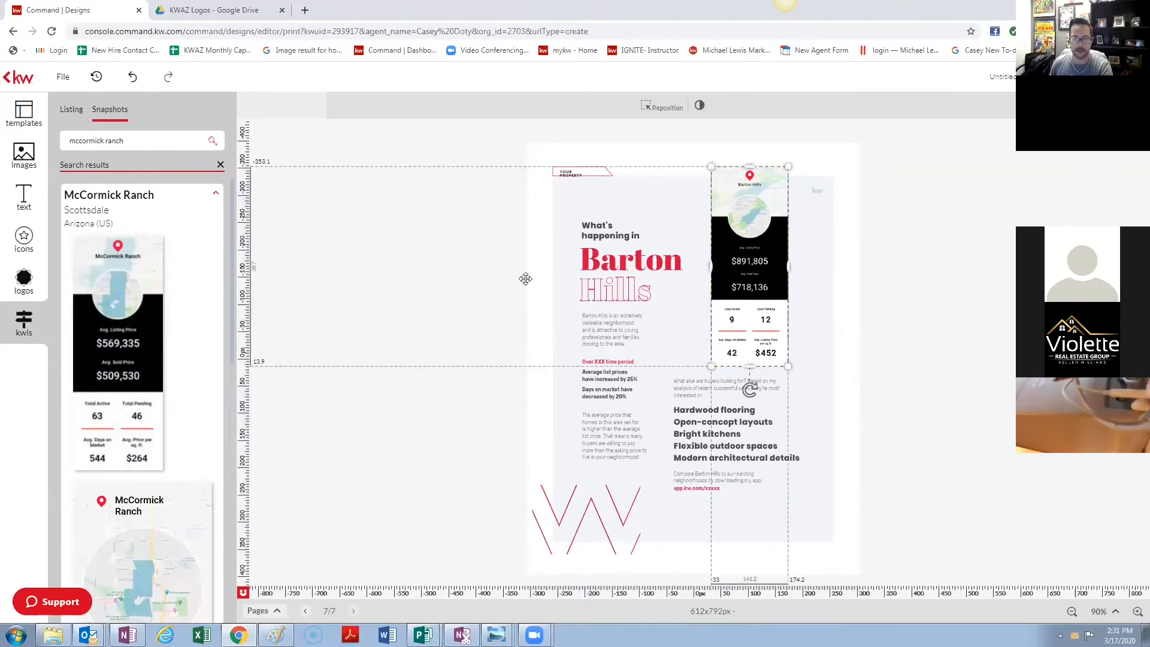
{"action": "mouse_move", "coordinate": [133, 346]}
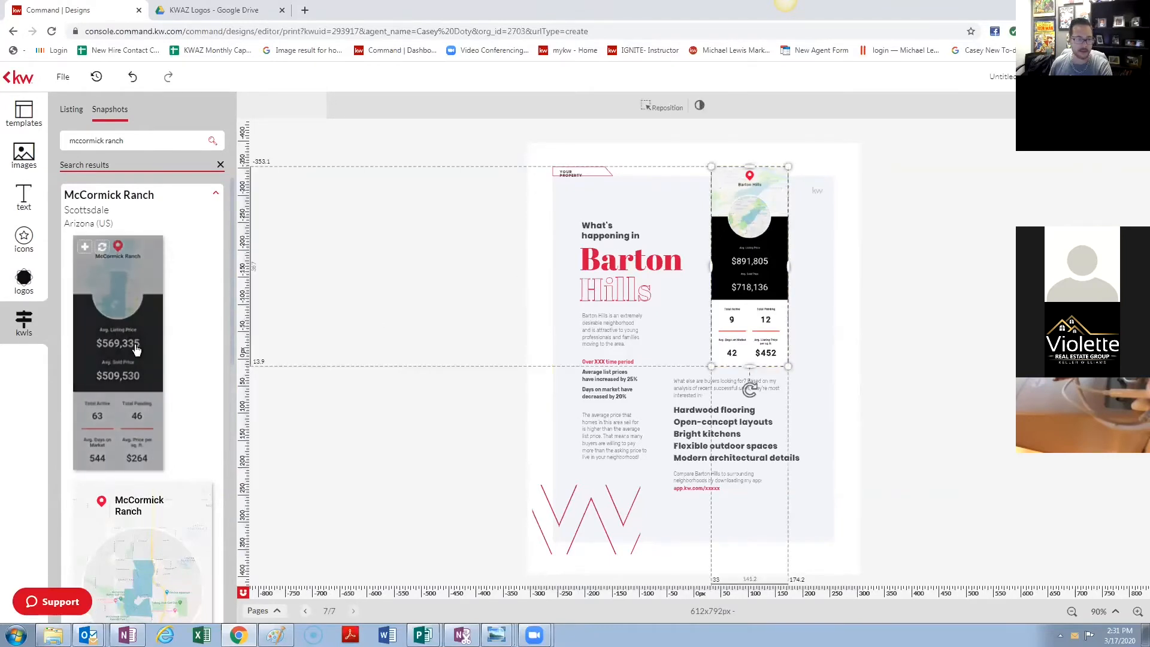
{"action": "left_click", "coordinate": [103, 248]}
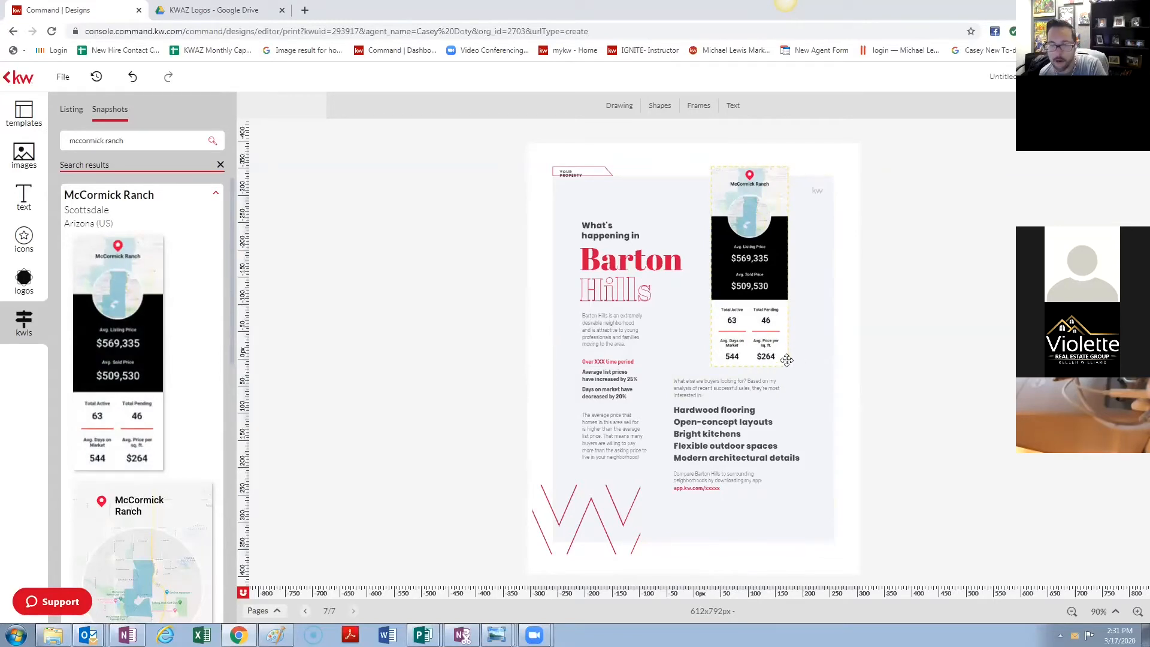
{"action": "left_click", "coordinate": [787, 360]}
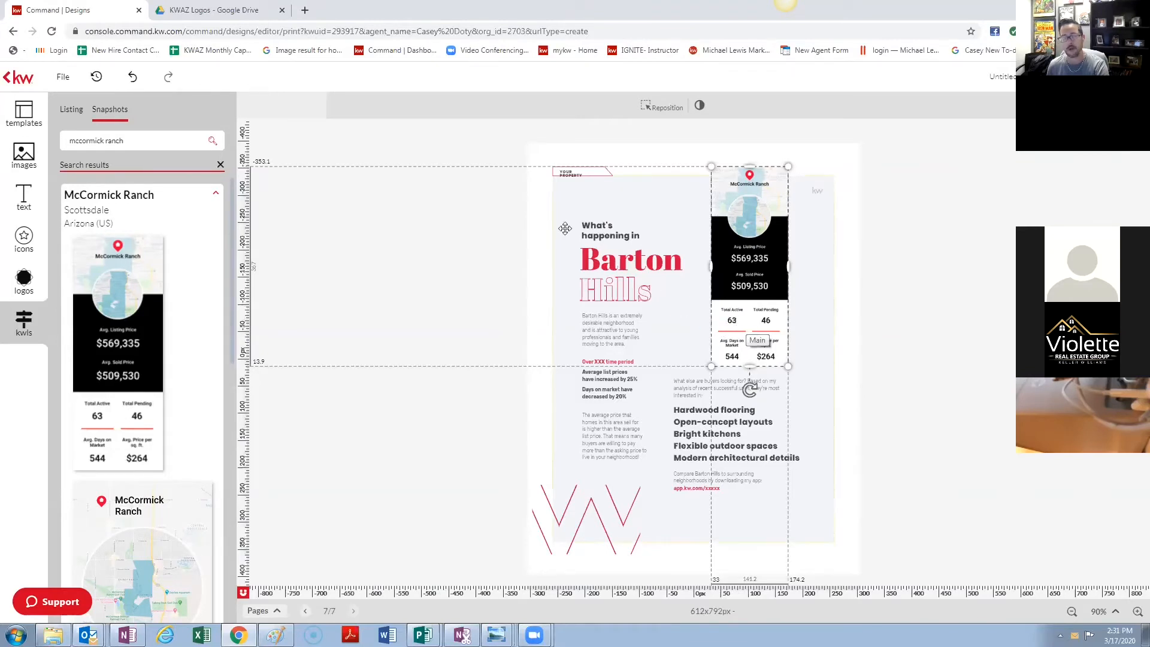
{"action": "scroll", "coordinate": [168, 312], "scroll_direction": "down", "scroll_amount": 4}
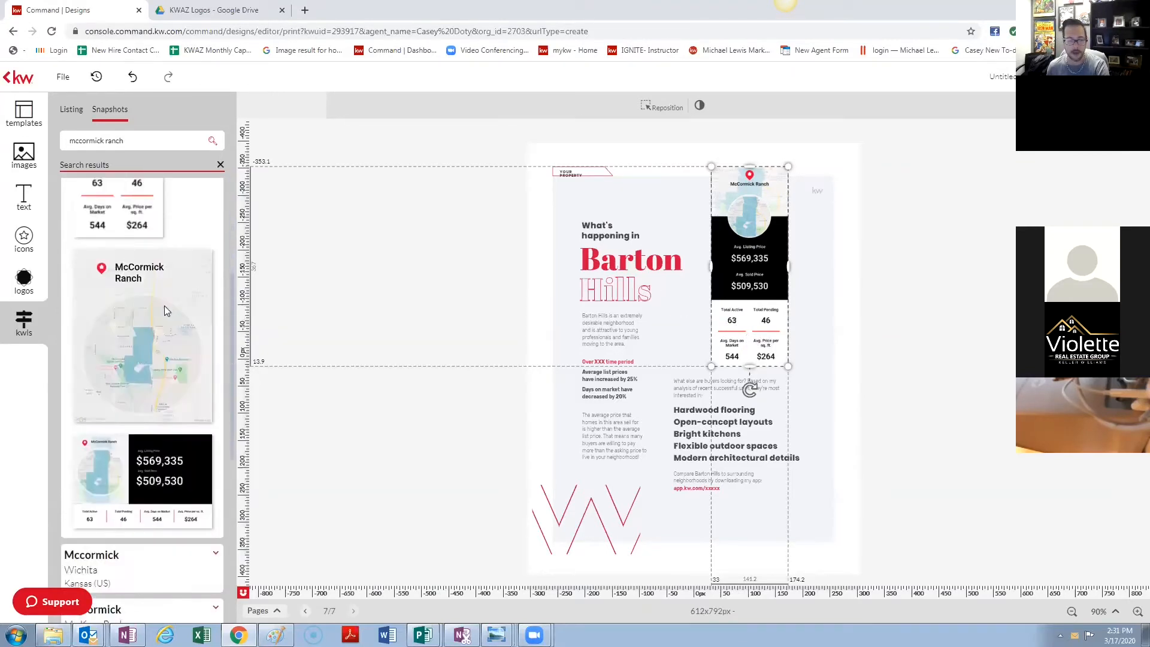
{"action": "scroll", "coordinate": [126, 305], "scroll_direction": "up", "scroll_amount": 4}
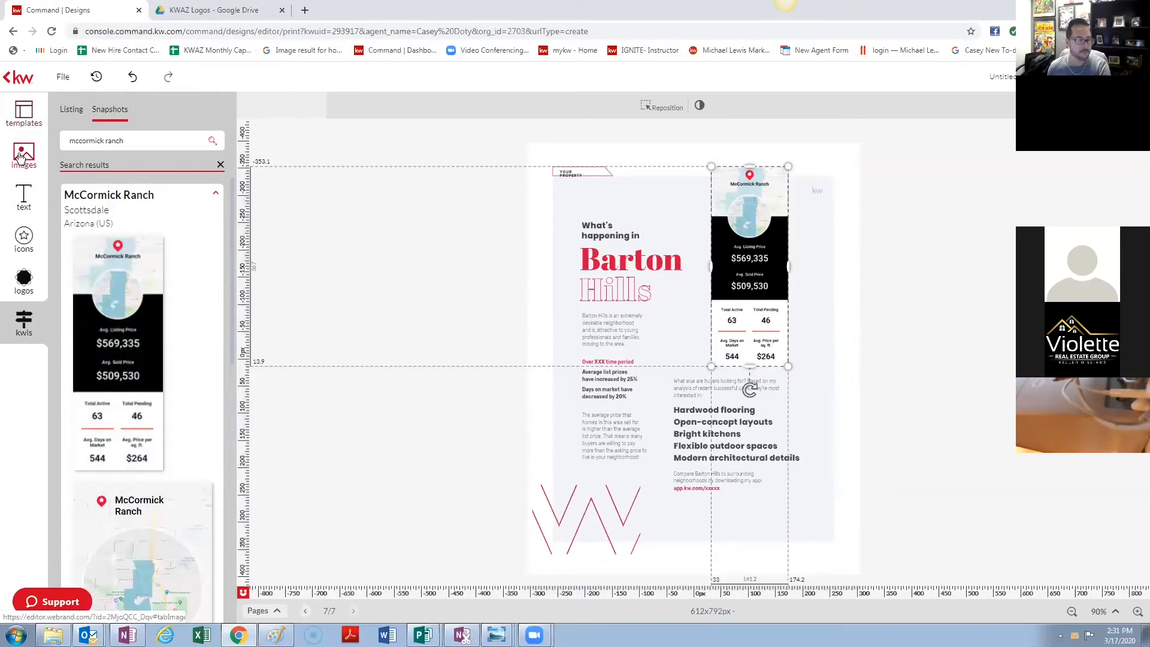
- Browse the image and logo libraries and the options for adding new images
{"action": "left_click", "coordinate": [21, 157]}
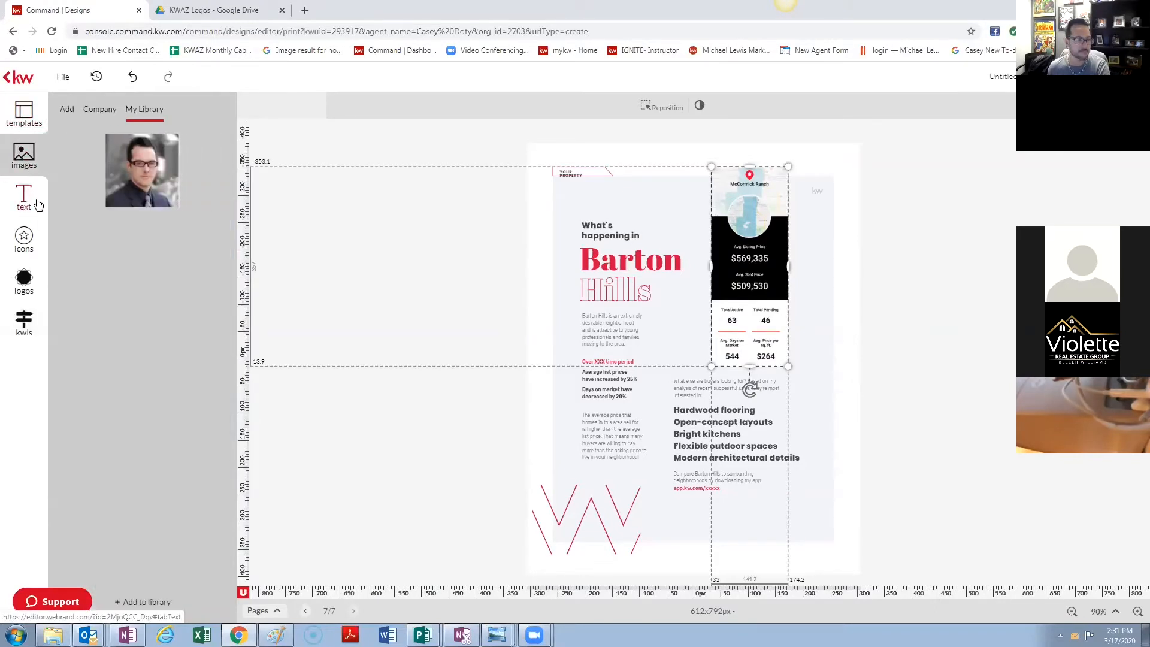
{"action": "left_click", "coordinate": [34, 120]}
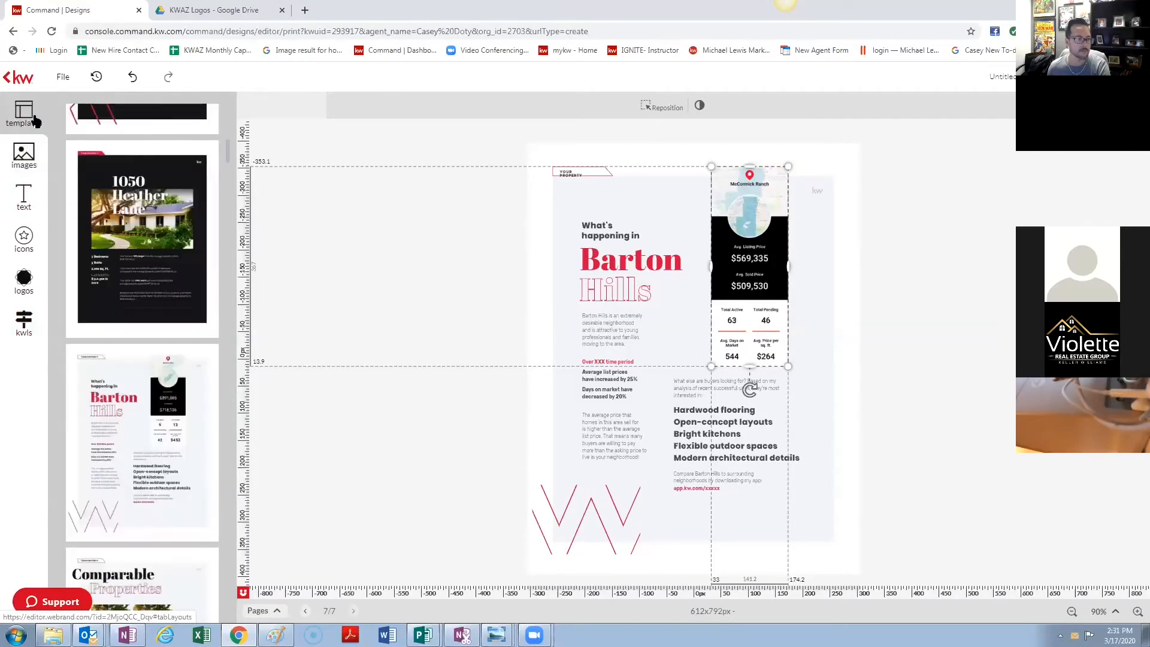
{"action": "left_click", "coordinate": [22, 285]}
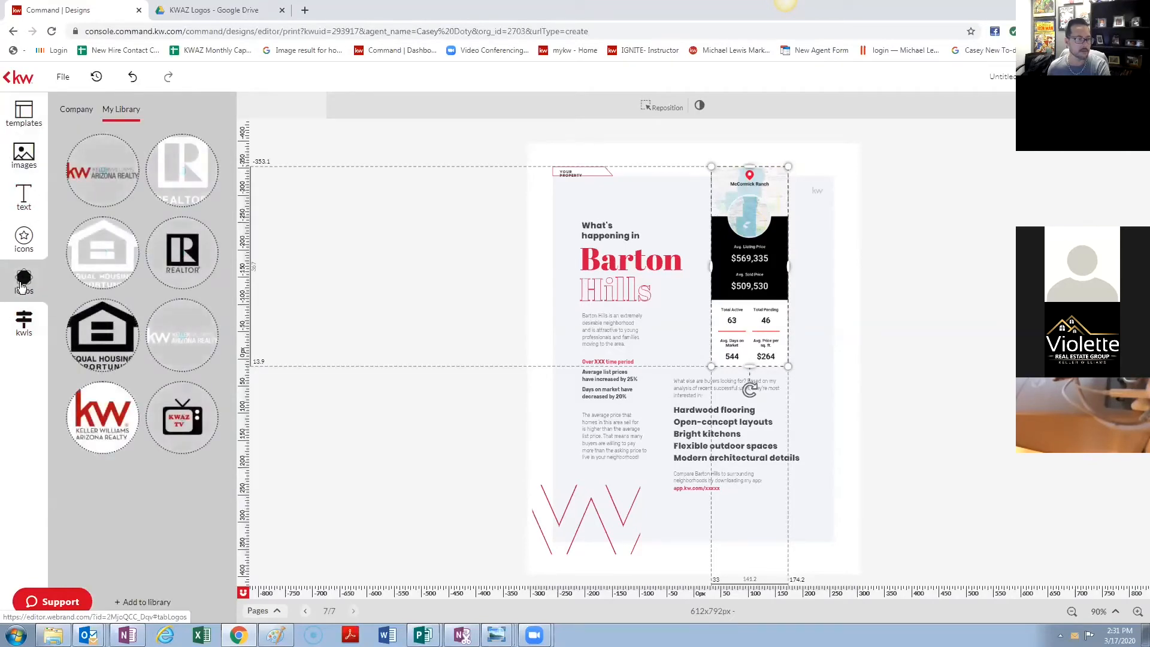
{"action": "left_click", "coordinate": [24, 154]}
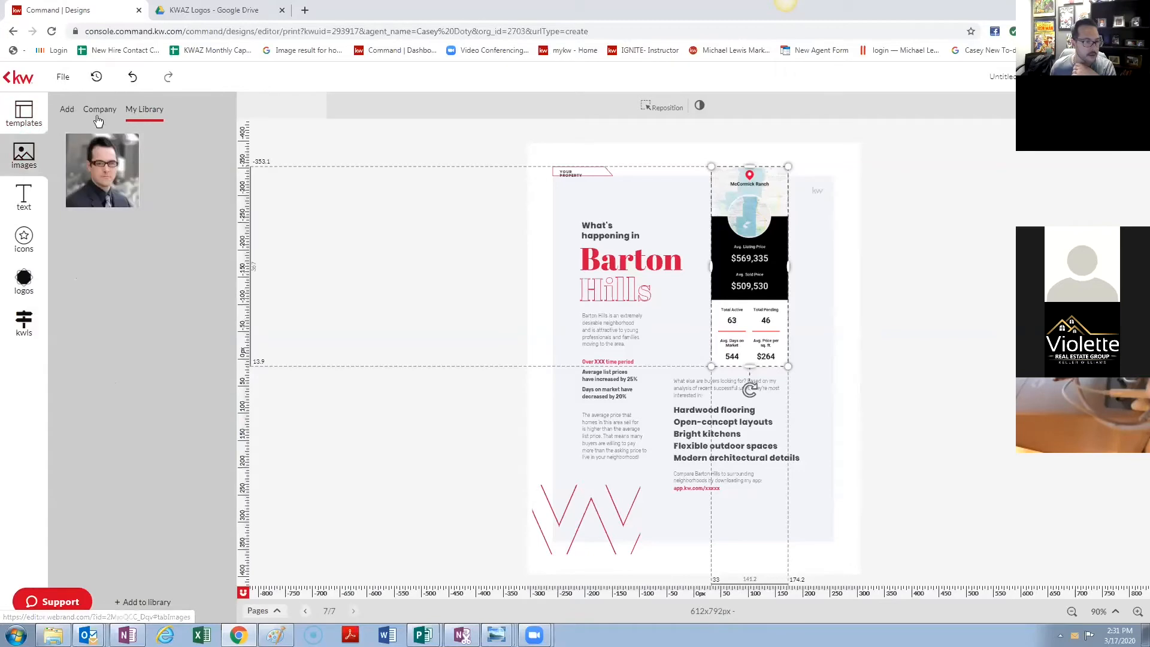
{"action": "left_click", "coordinate": [69, 114]}
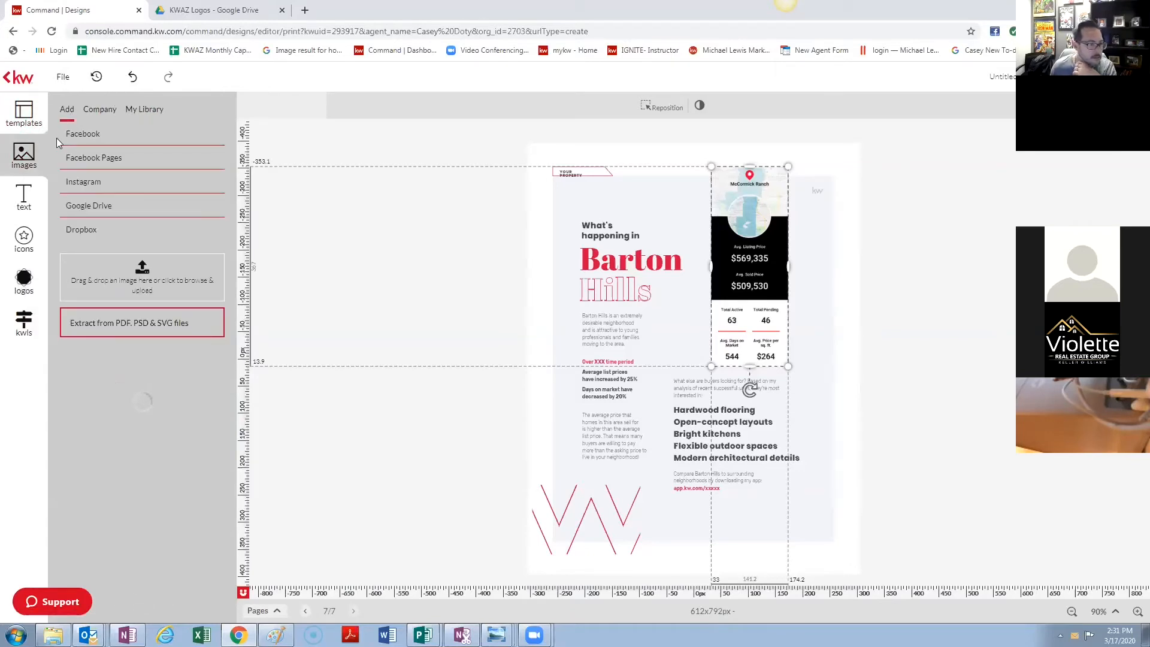
- Browse the company and stock icon sets and search stock icons for 'white'
{"action": "left_click", "coordinate": [29, 233]}
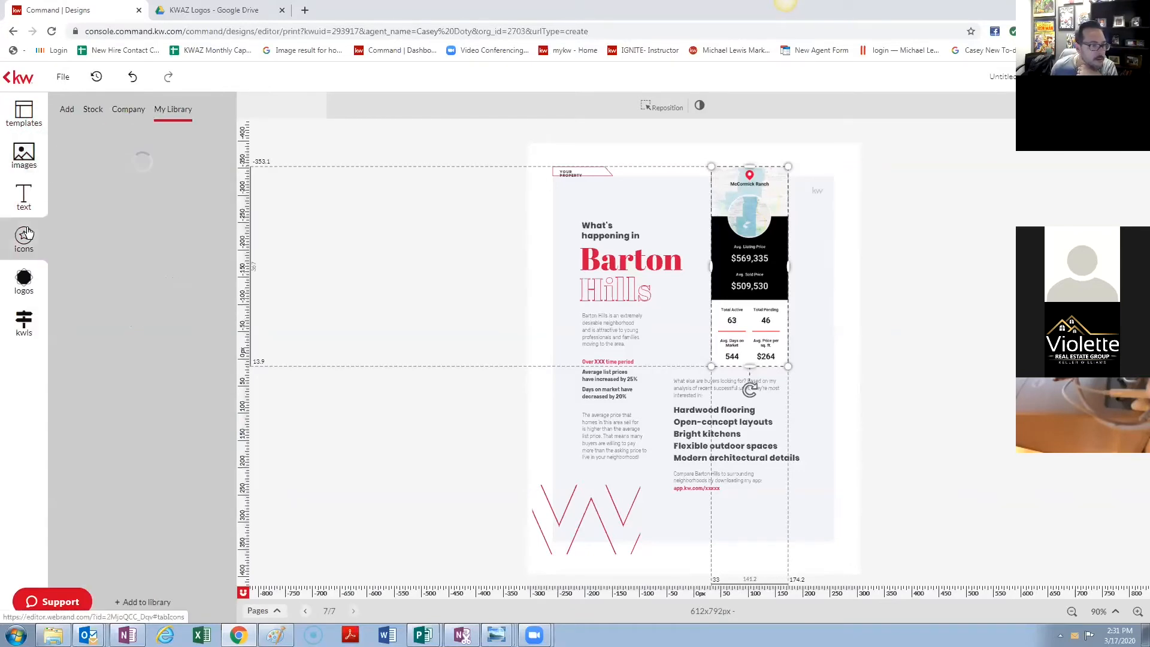
{"action": "left_click", "coordinate": [124, 109]}
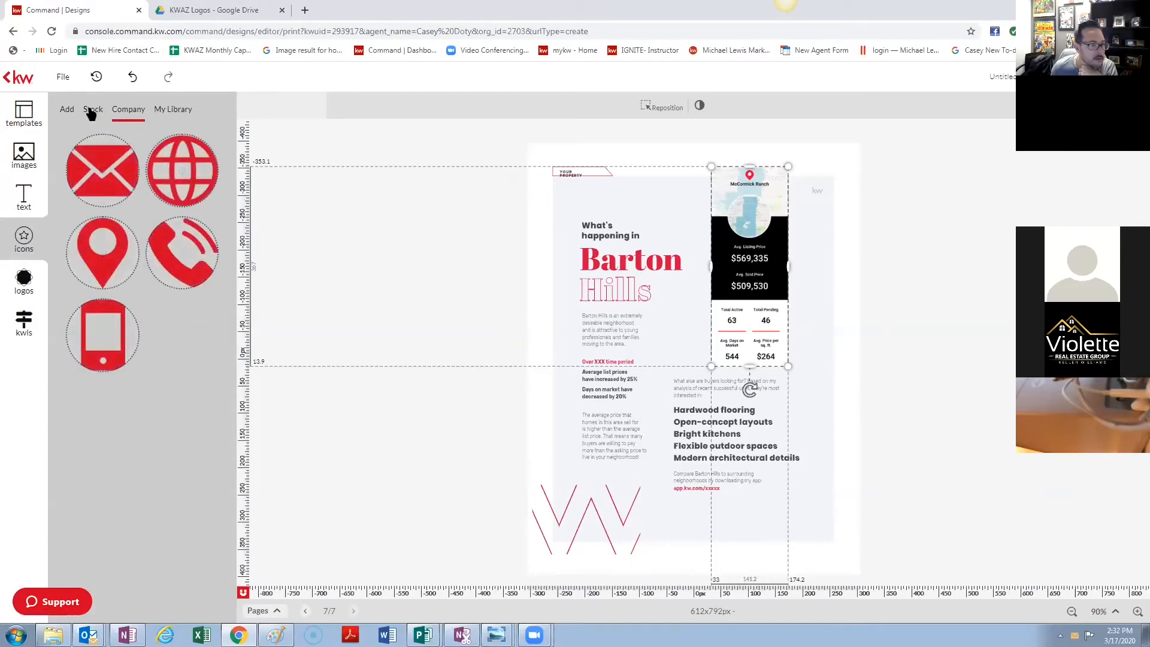
{"action": "left_click", "coordinate": [90, 112]}
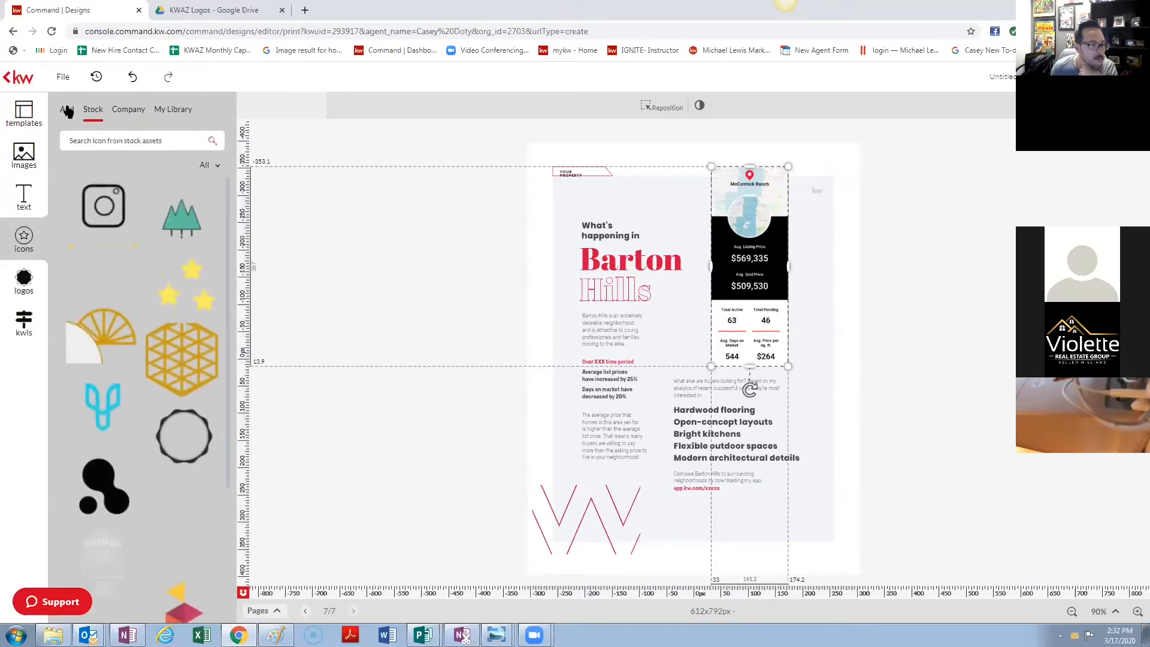
{"action": "left_click", "coordinate": [67, 112]}
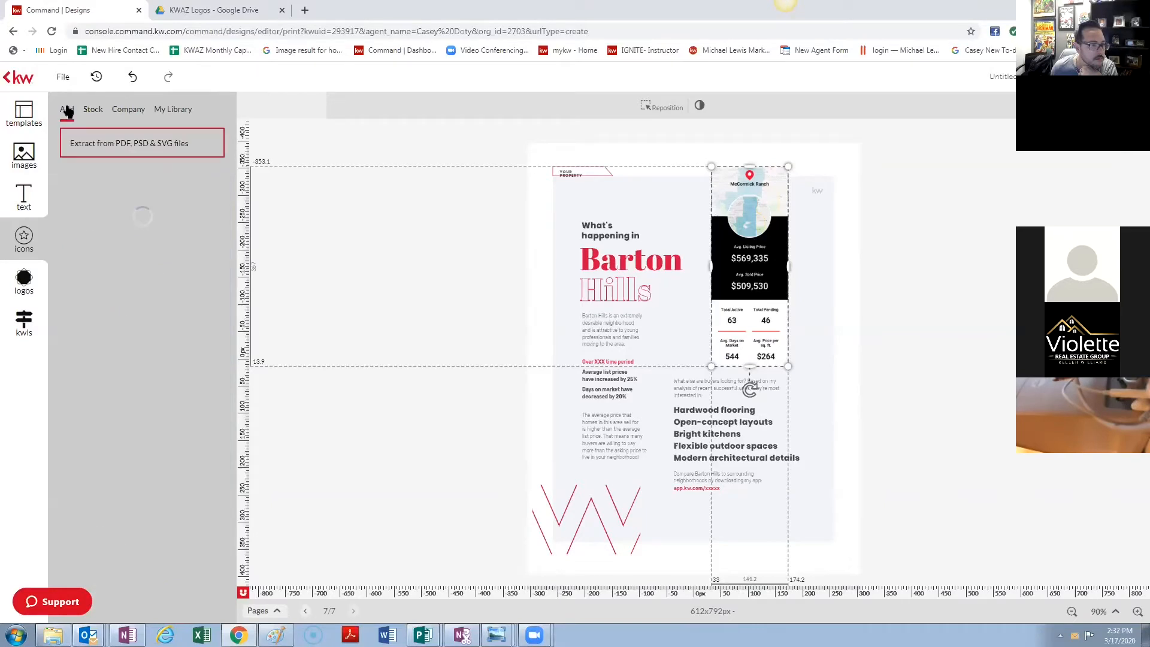
{"action": "left_click", "coordinate": [93, 112]}
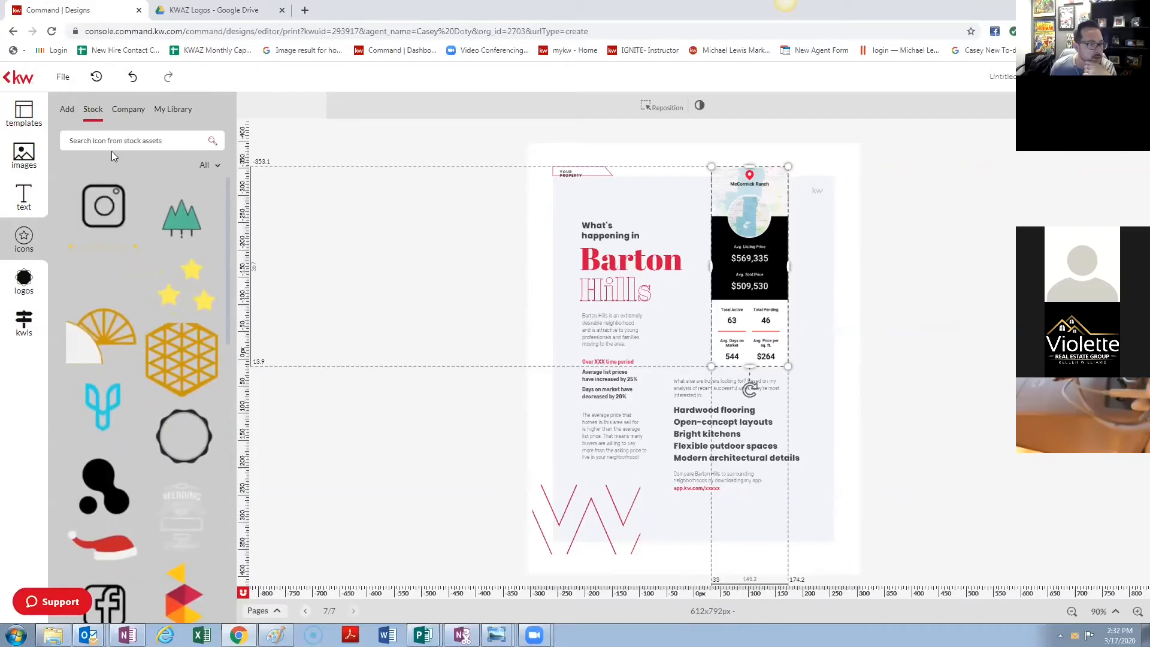
{"action": "scroll", "coordinate": [169, 268], "scroll_direction": "down", "scroll_amount": 1}
{"action": "left_click", "coordinate": [140, 142]}
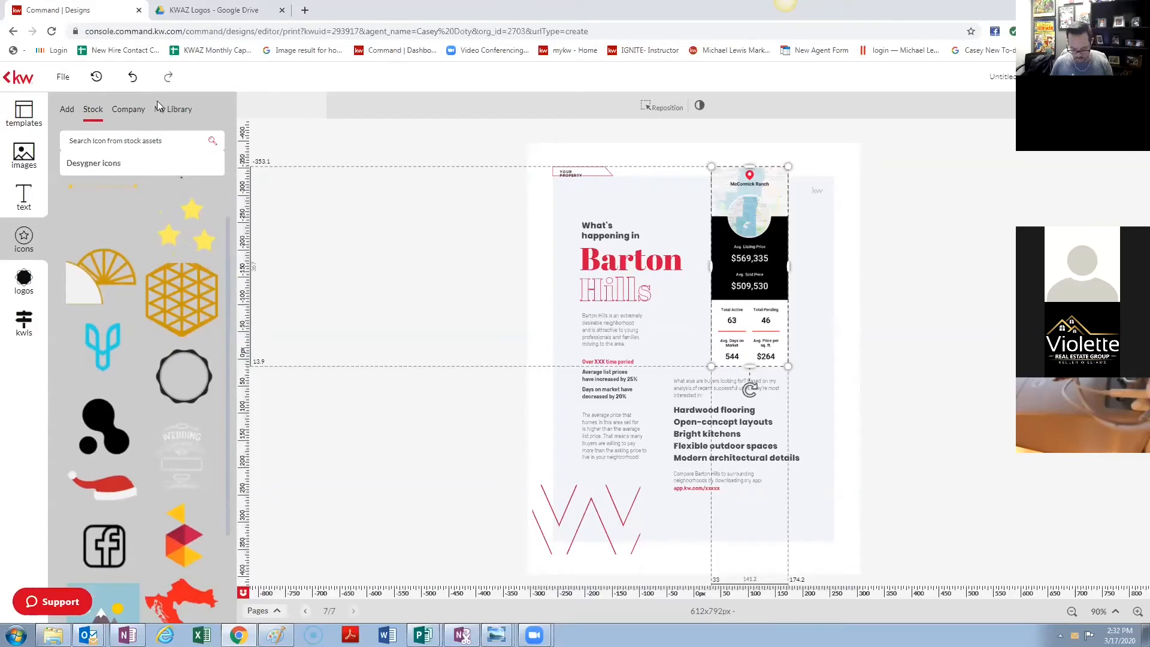
{"action": "type", "text": "white"}
{"action": "key", "text": "Return"}
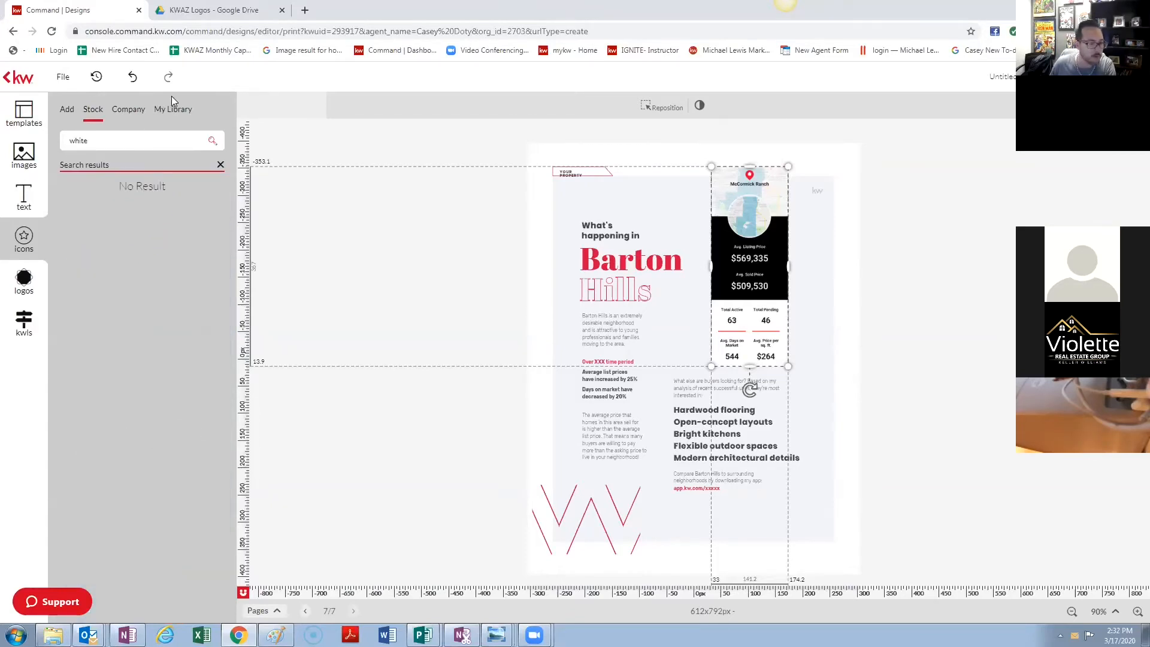
- In the Text library, deselect the map column and show the options for adding new text
{"action": "left_click", "coordinate": [24, 196]}
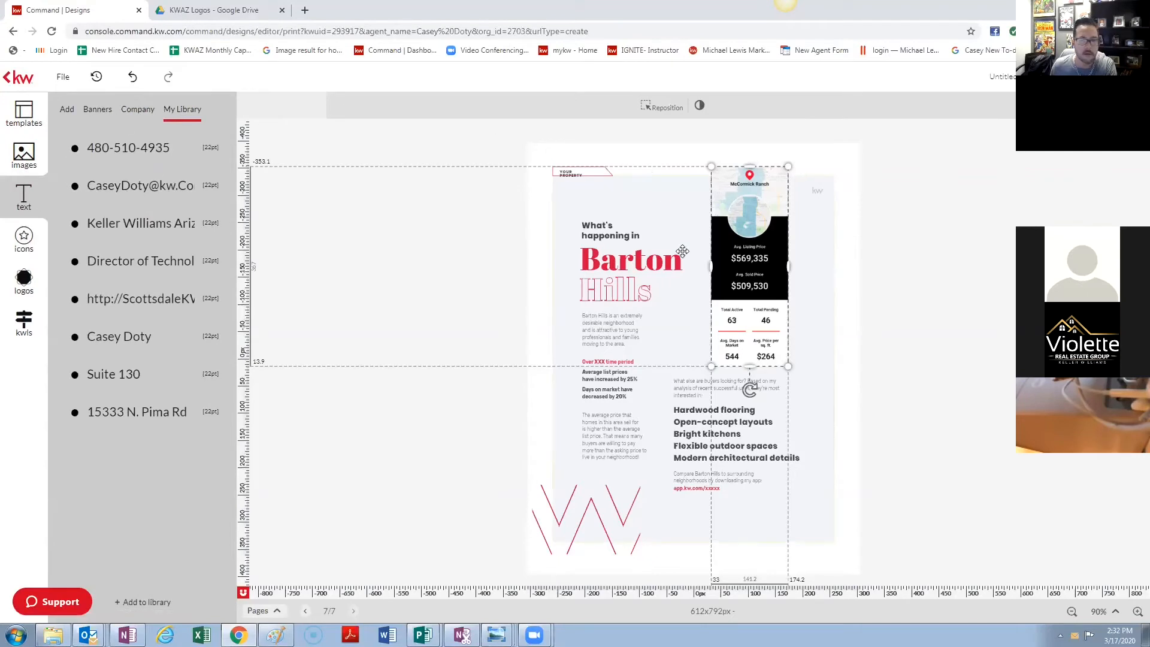
{"action": "left_click", "coordinate": [428, 237]}
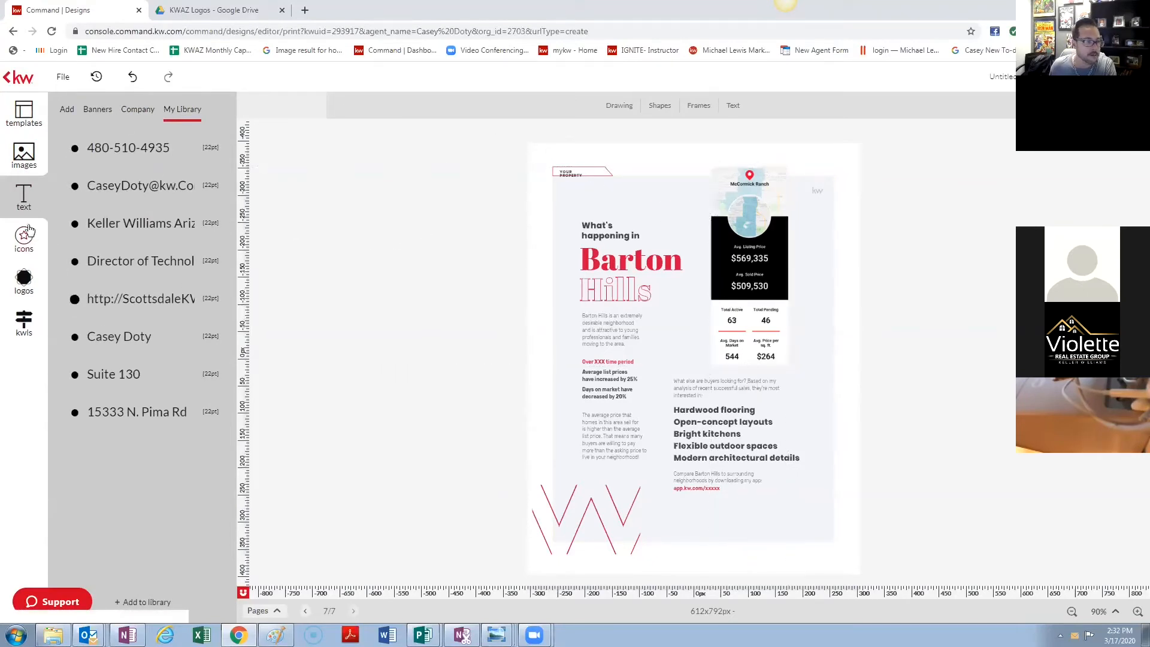
{"action": "left_click", "coordinate": [67, 110]}
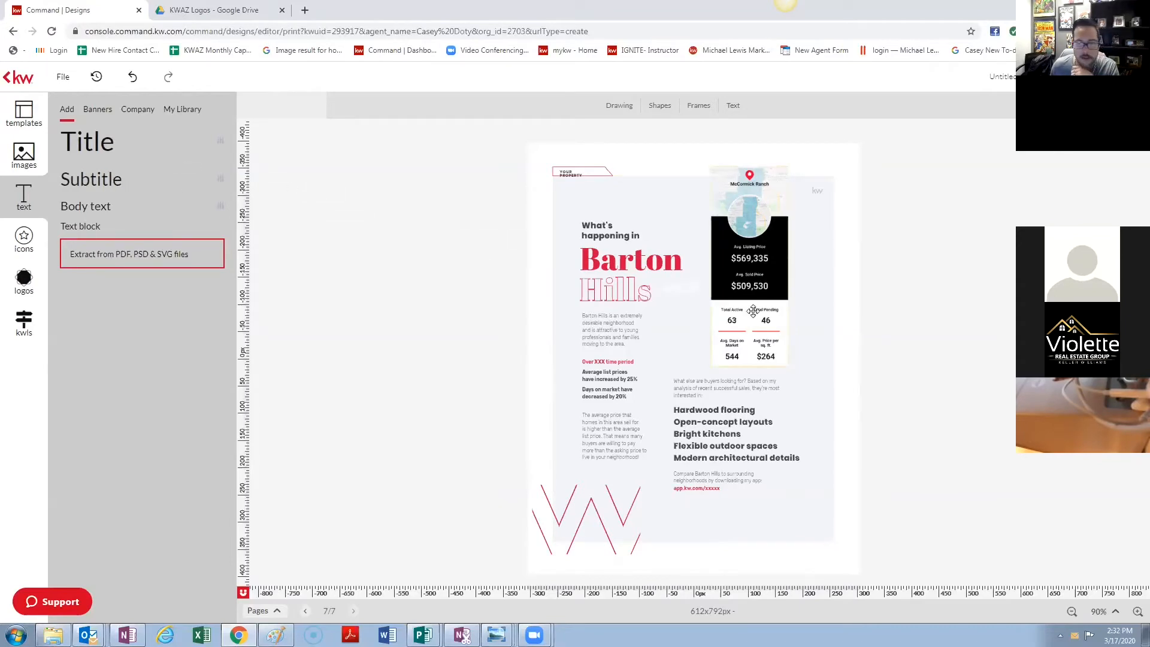
{"action": "left_click_drag", "start_coordinate": [775, 330], "coordinate": [776, 329]}
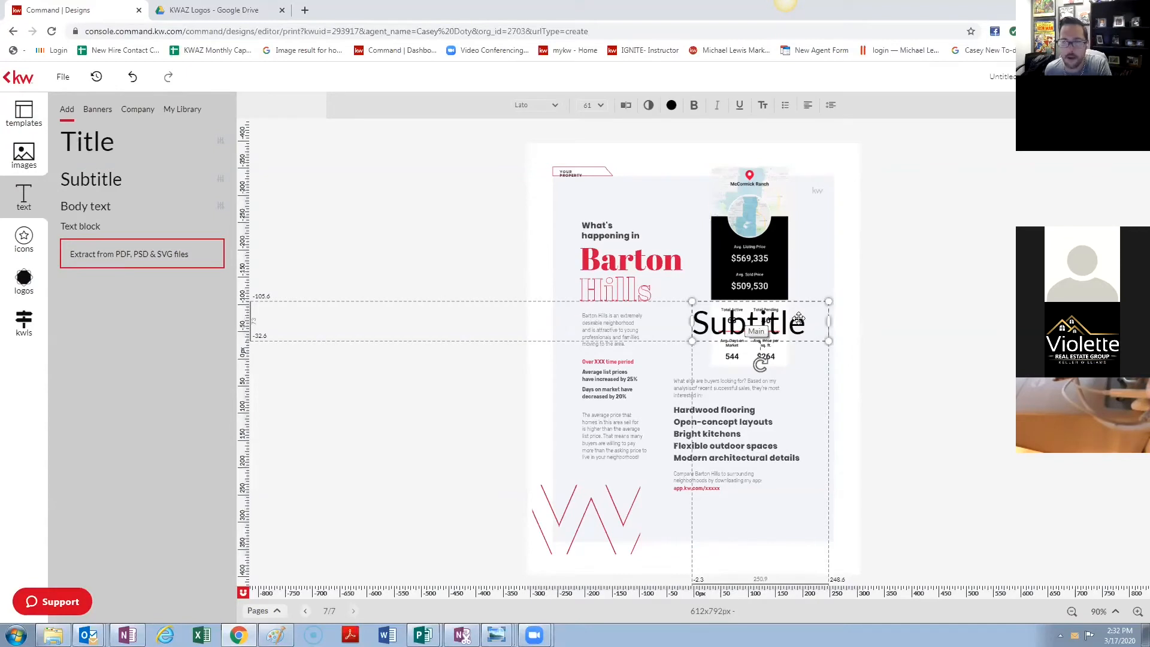
{"action": "left_click", "coordinate": [671, 106]}
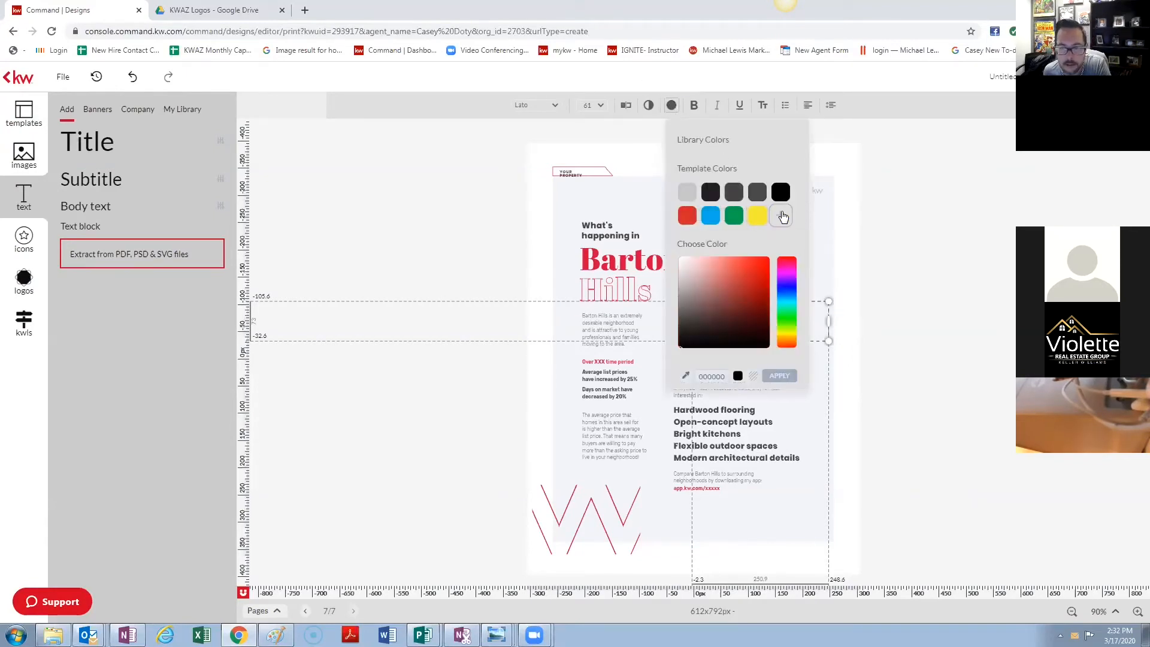
{"action": "left_click", "coordinate": [783, 216]}
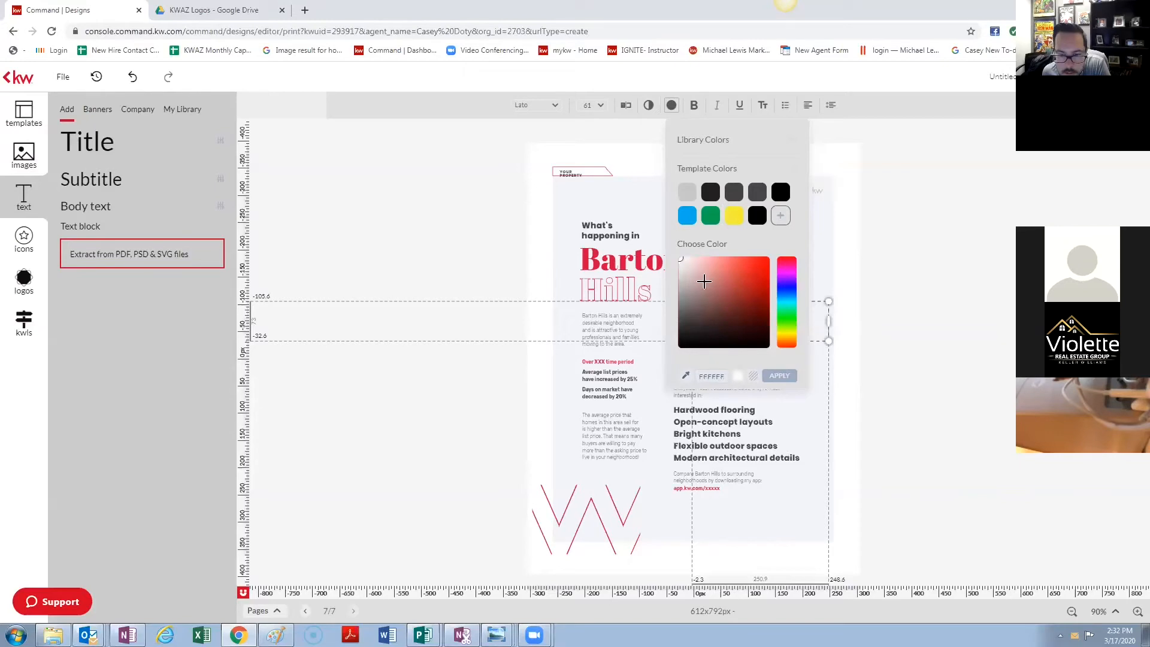
{"action": "left_click", "coordinate": [779, 375]}
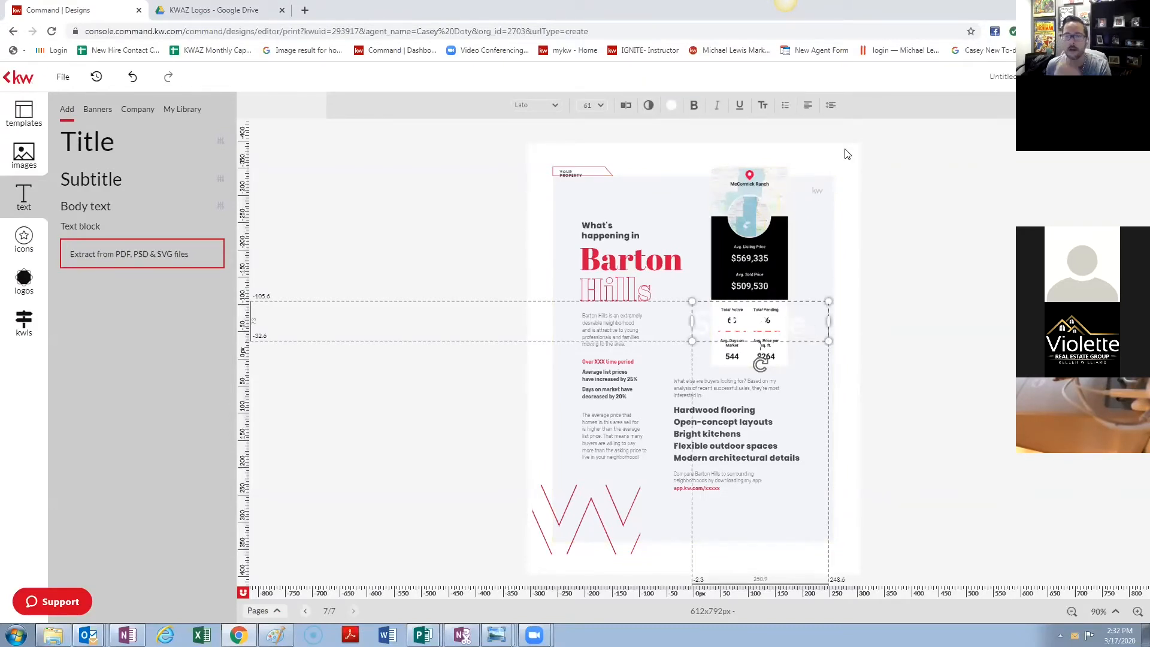
{"action": "left_click", "coordinate": [809, 312]}
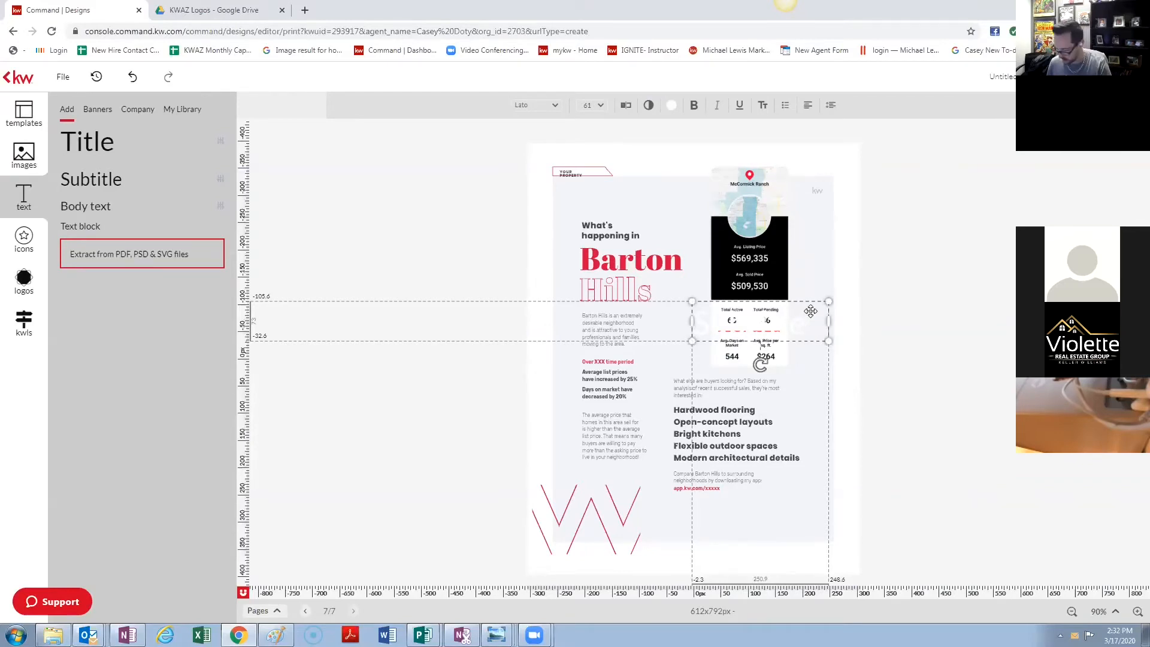
{"action": "key", "text": "Delete"}
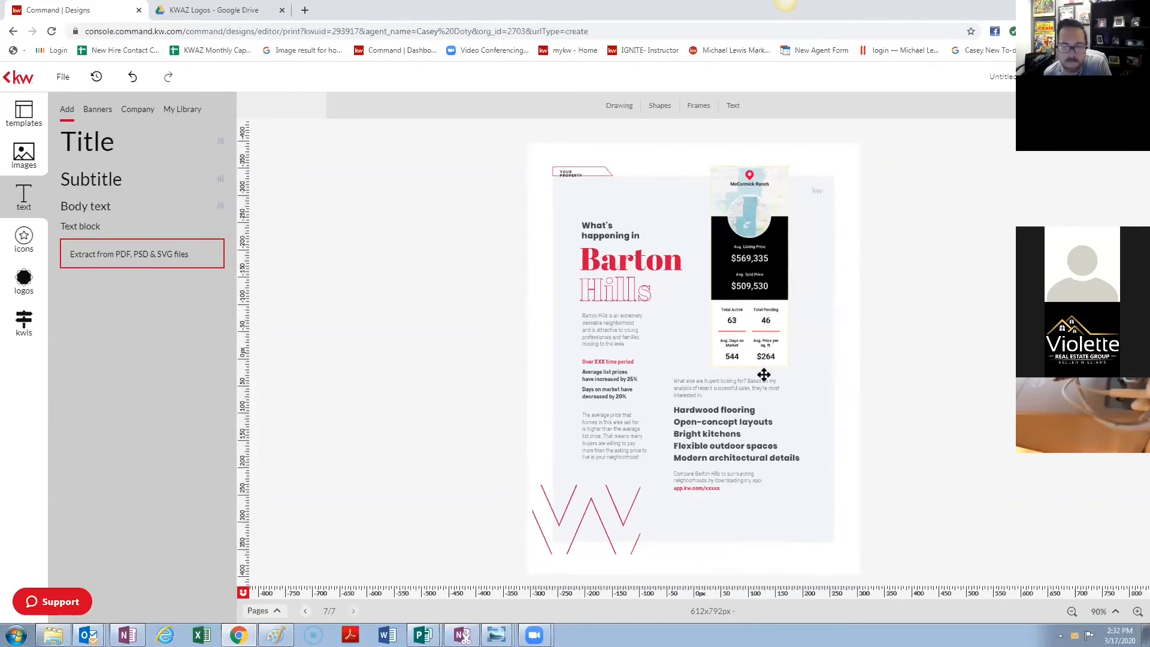
- Add a small white square over the Total Active figure, then delete it
{"action": "left_click", "coordinate": [662, 107]}
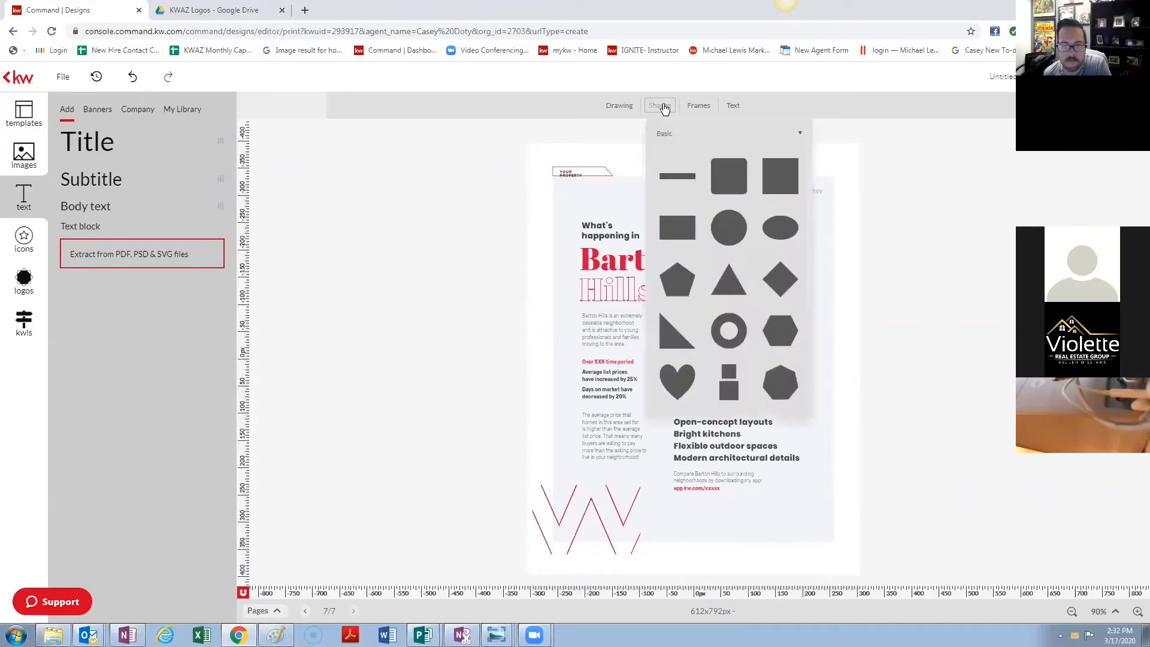
{"action": "left_click", "coordinate": [779, 173]}
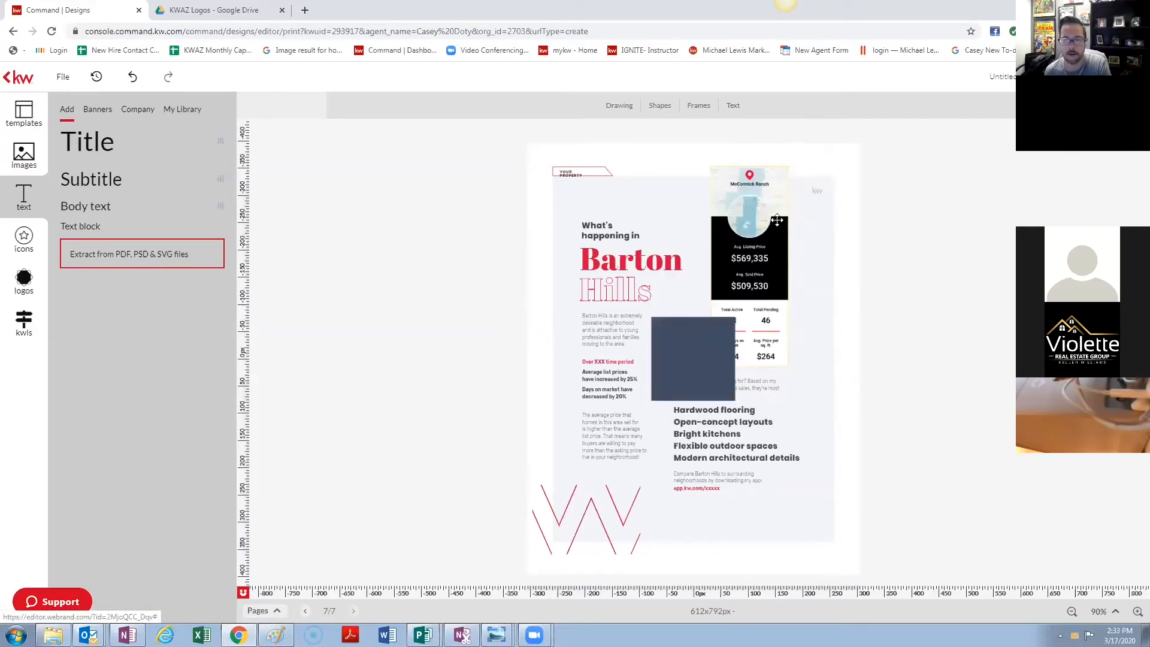
{"action": "left_click_drag", "start_coordinate": [735, 315], "coordinate": [708, 319]}
{"action": "left_click_drag", "start_coordinate": [736, 318], "coordinate": [732, 323]}
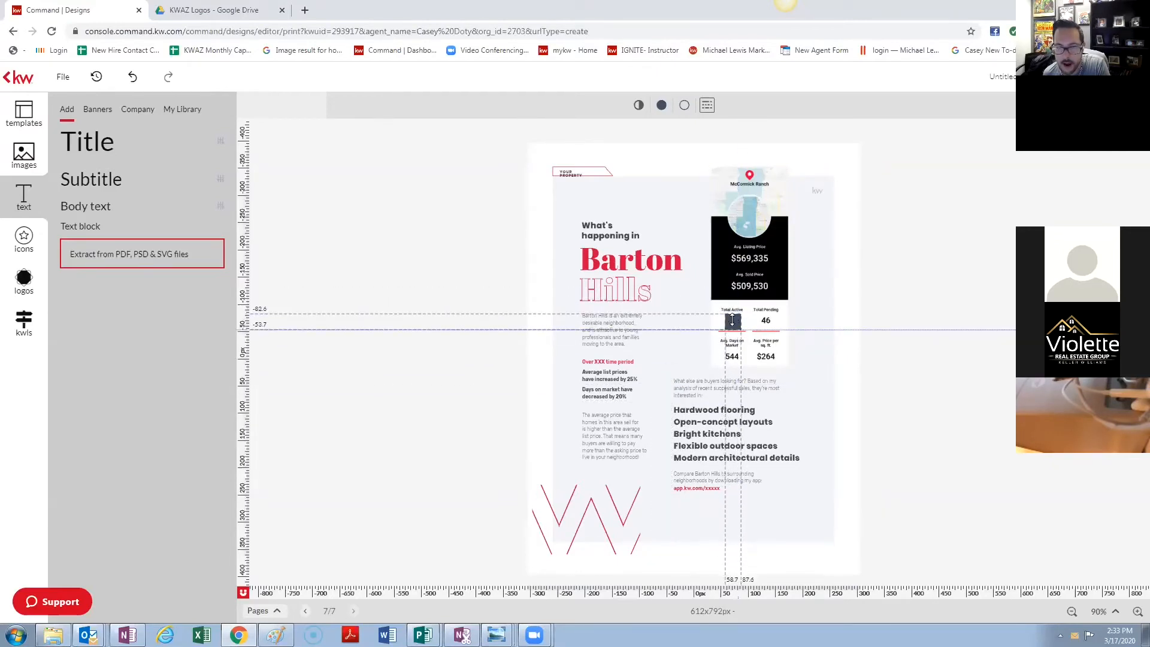
{"action": "left_click", "coordinate": [661, 105]}
{"action": "left_click", "coordinate": [746, 218]}
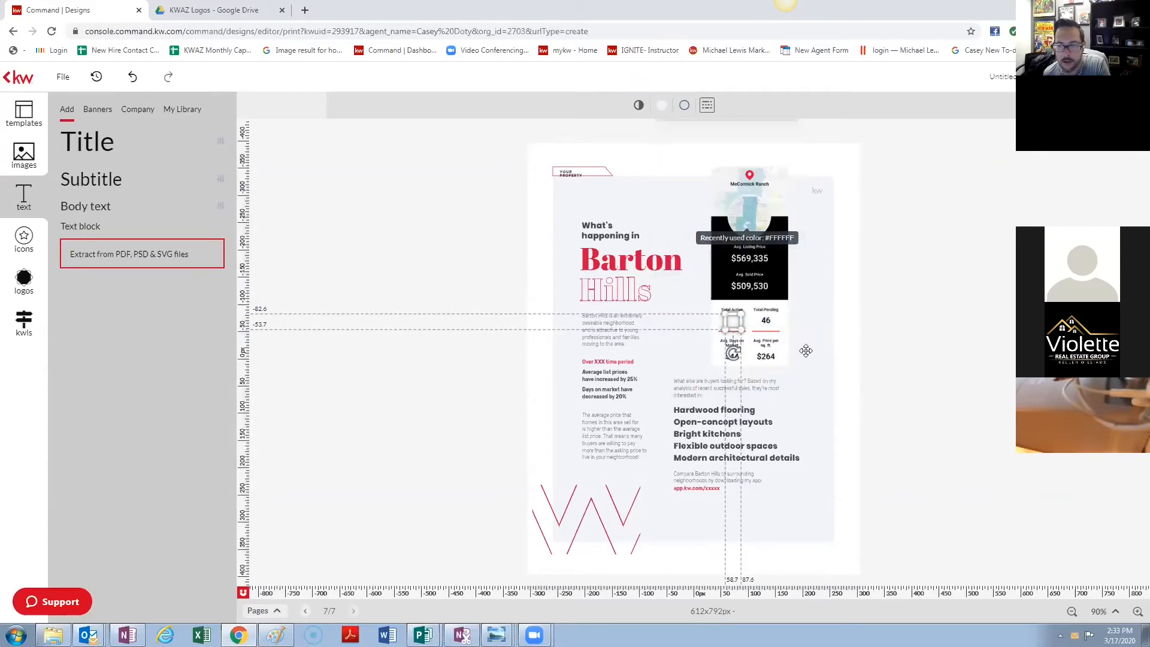
{"action": "left_click", "coordinate": [853, 299]}
{"action": "left_click", "coordinate": [733, 322]}
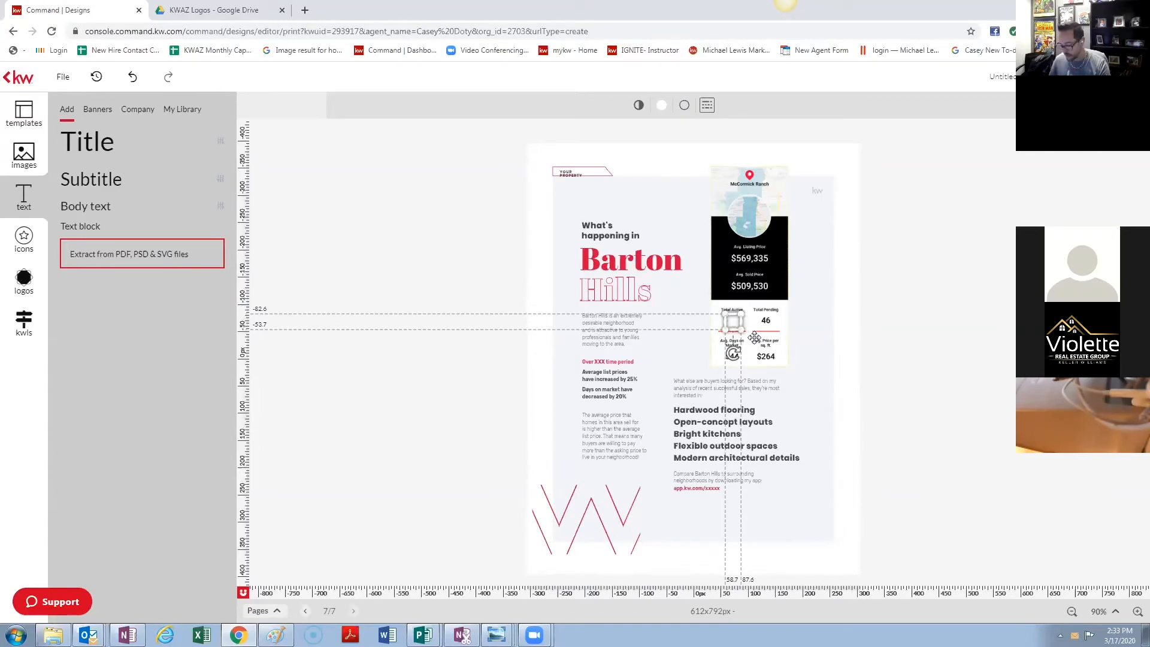
{"action": "key", "text": "Delete"}
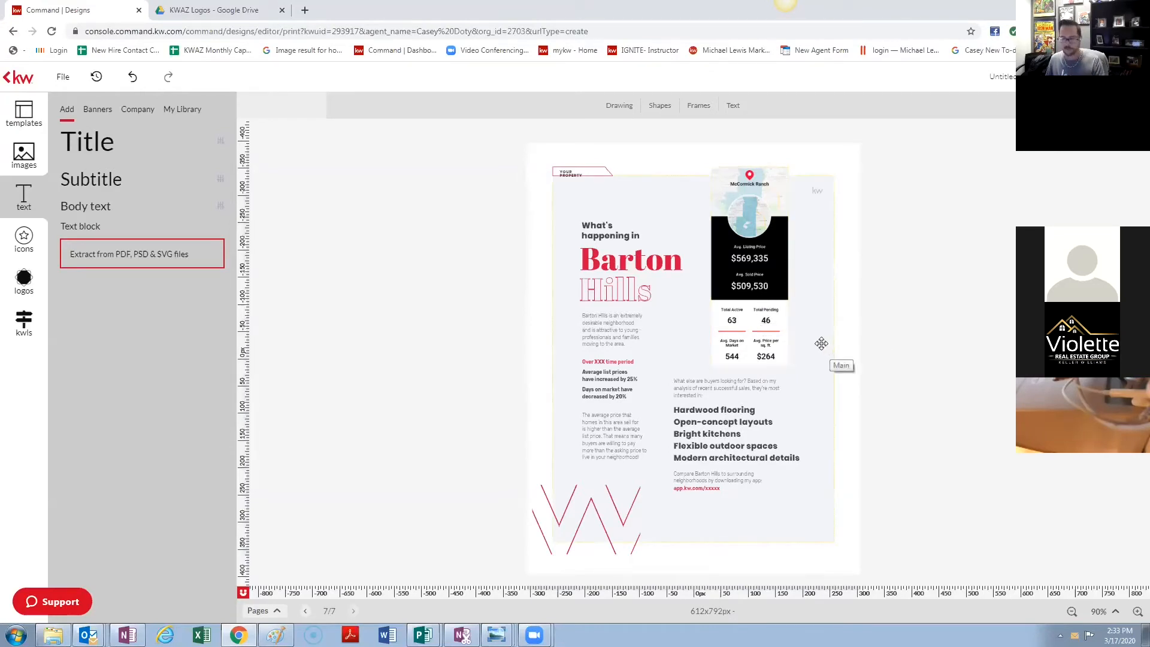
- Select the stats image, clear the selection, and open then close the shapes palette
{"action": "left_click", "coordinate": [734, 321]}
{"action": "left_click", "coordinate": [498, 311]}
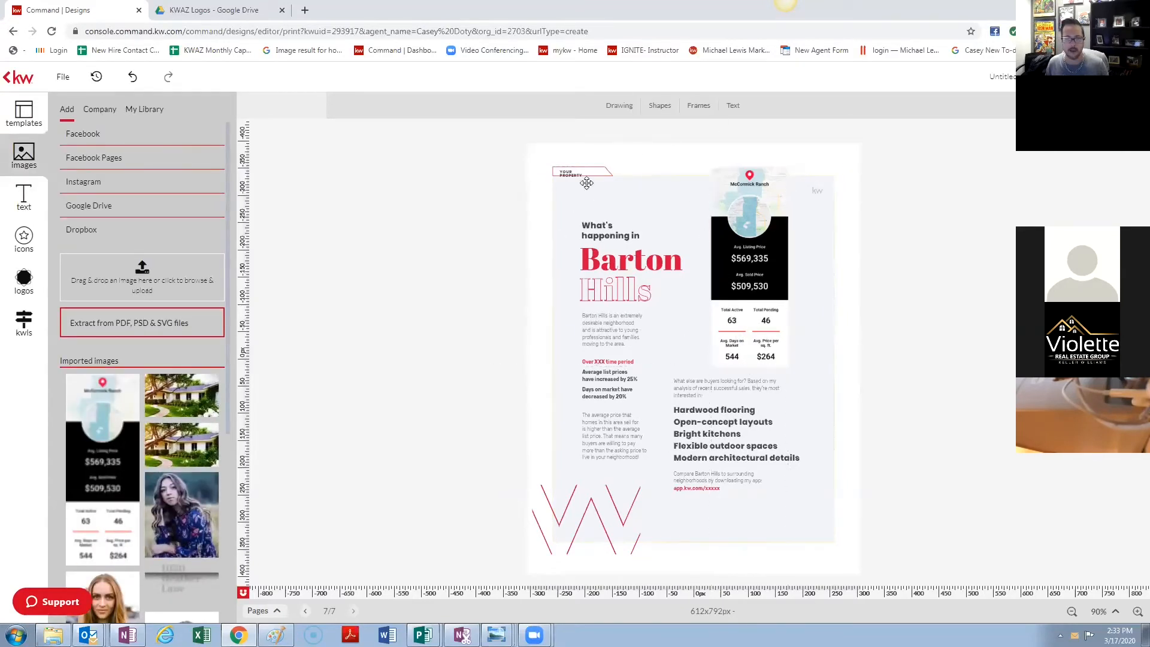
{"action": "left_click", "coordinate": [660, 106]}
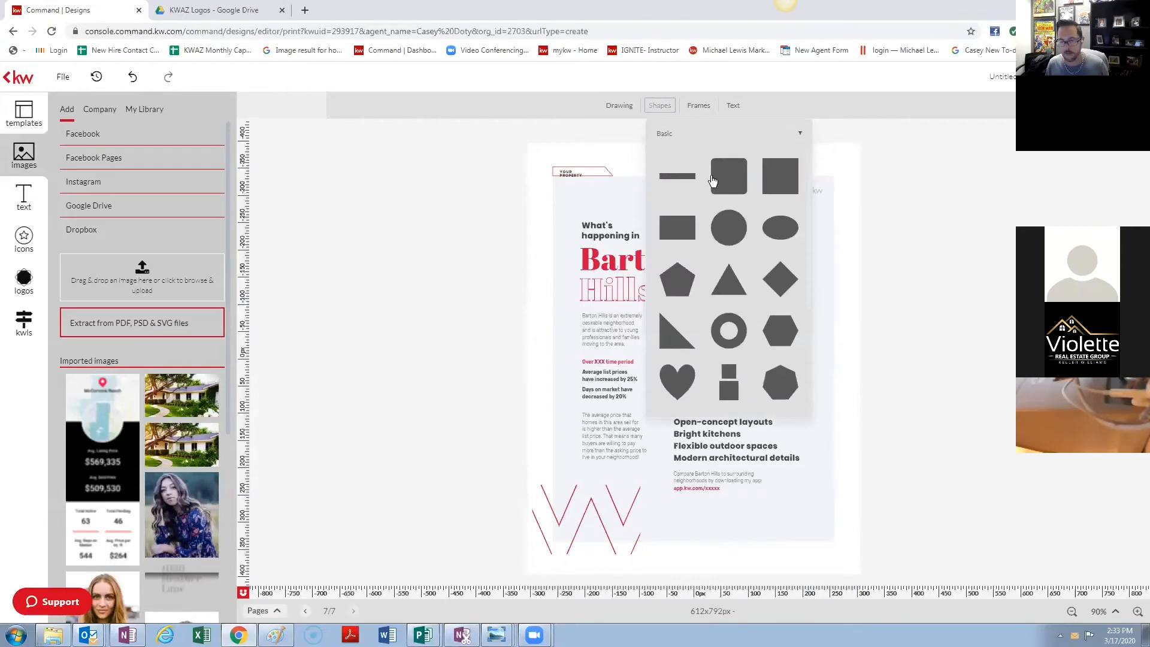
{"action": "left_click", "coordinate": [864, 215]}
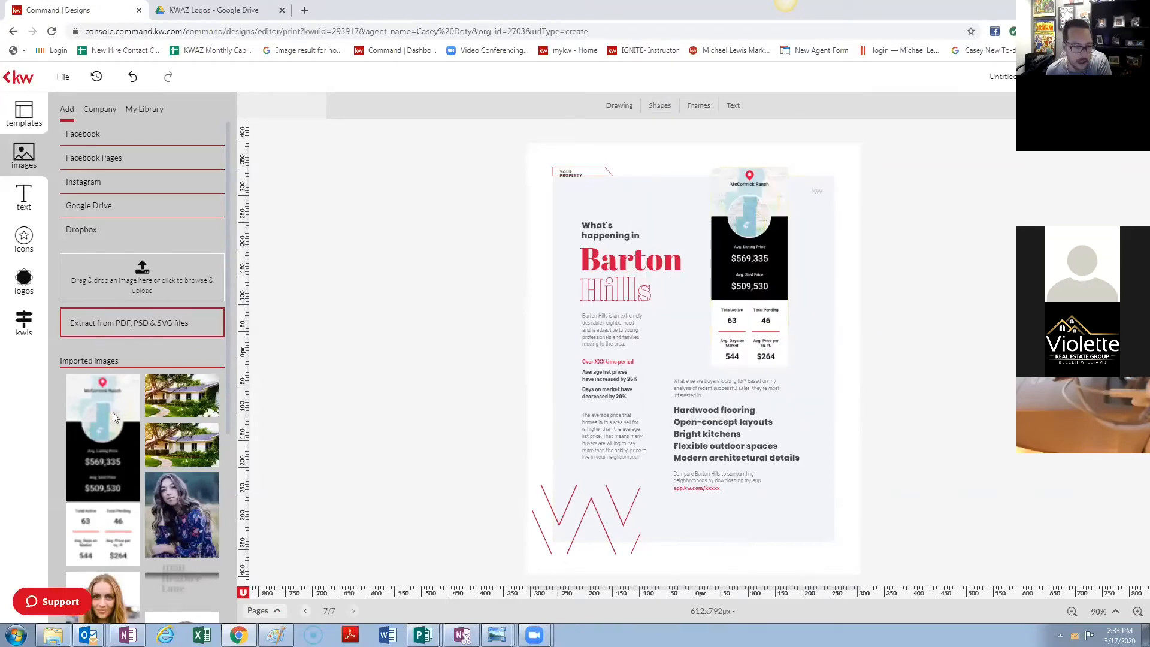
- Select the Barton Hills intro and average price paragraphs, then deselect
{"action": "scroll", "coordinate": [112, 406], "scroll_direction": "down", "scroll_amount": 5}
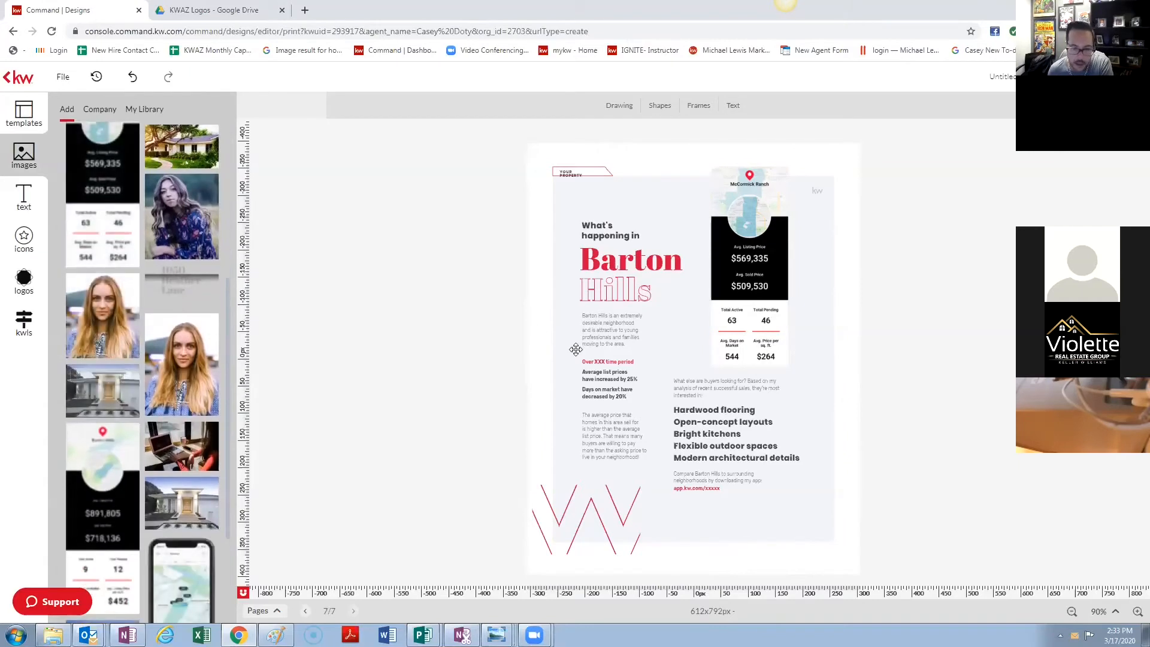
{"action": "left_click", "coordinate": [614, 326]}
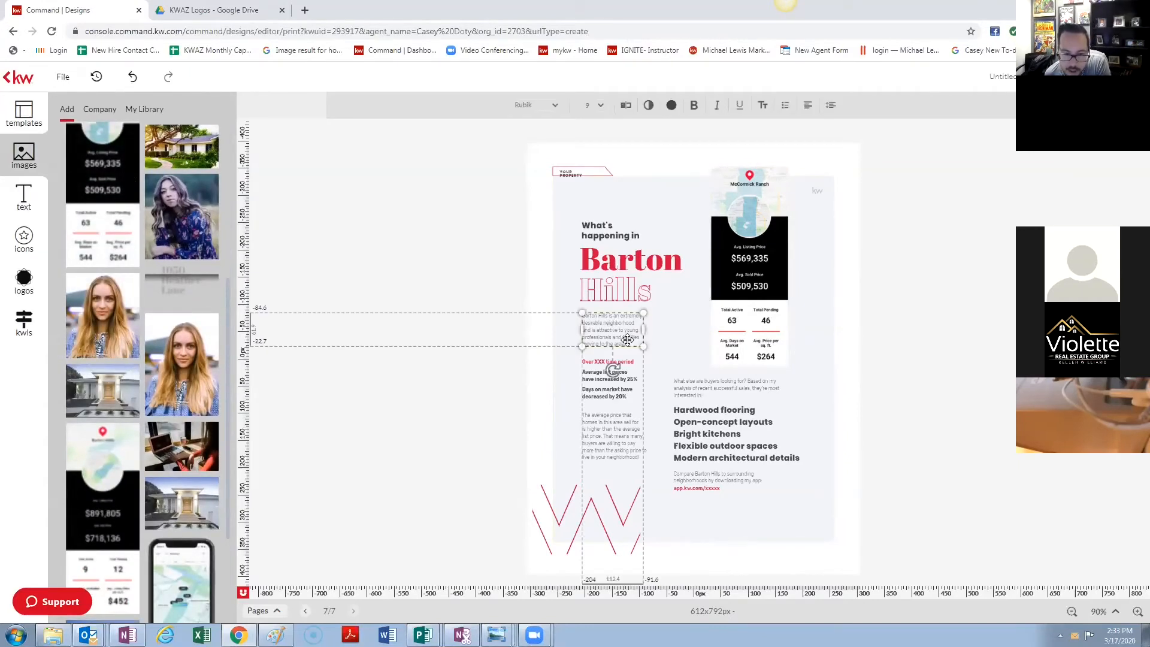
{"action": "left_click", "coordinate": [618, 445]}
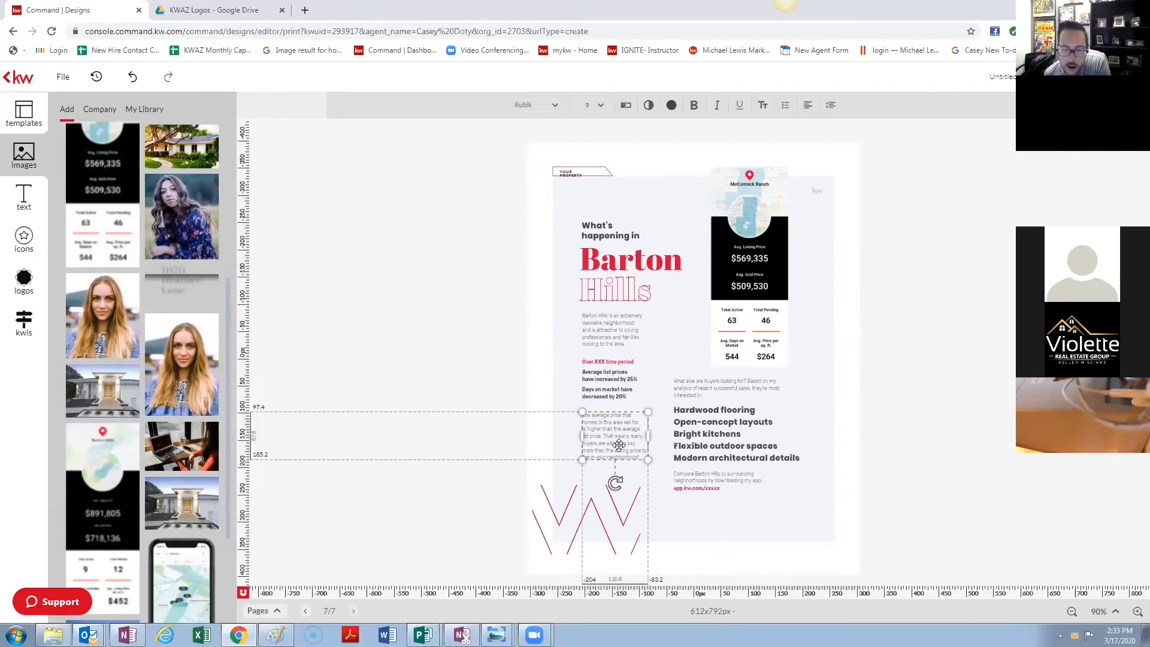
{"action": "left_click", "coordinate": [628, 341]}
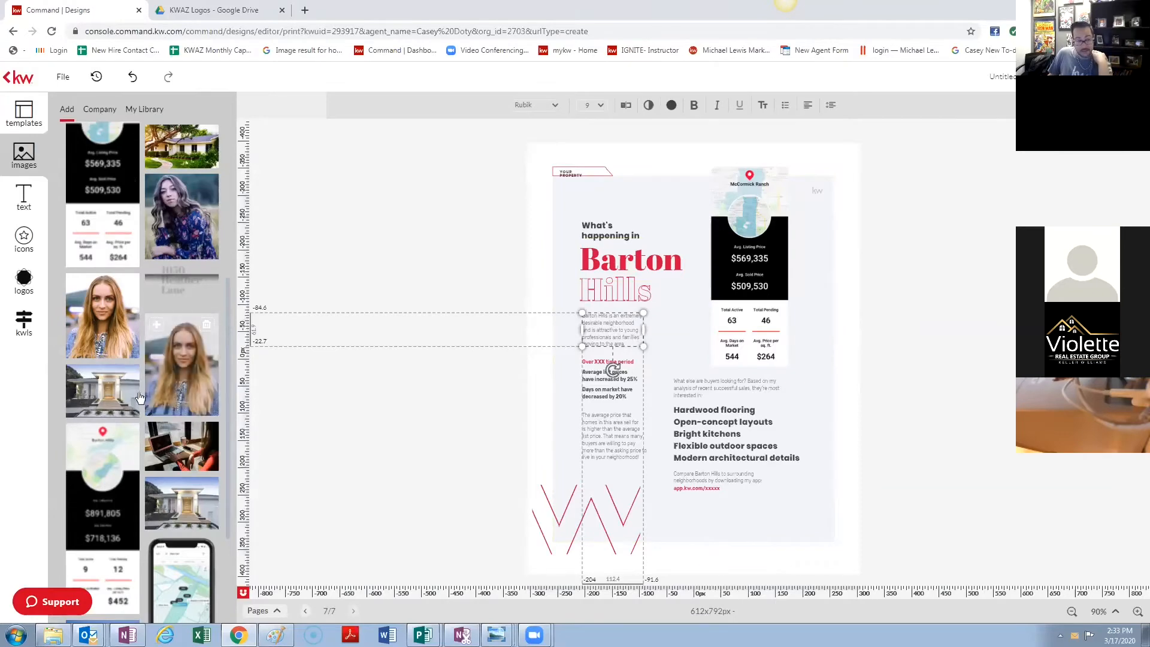
{"action": "scroll", "coordinate": [118, 471], "scroll_direction": "up", "scroll_amount": 10}
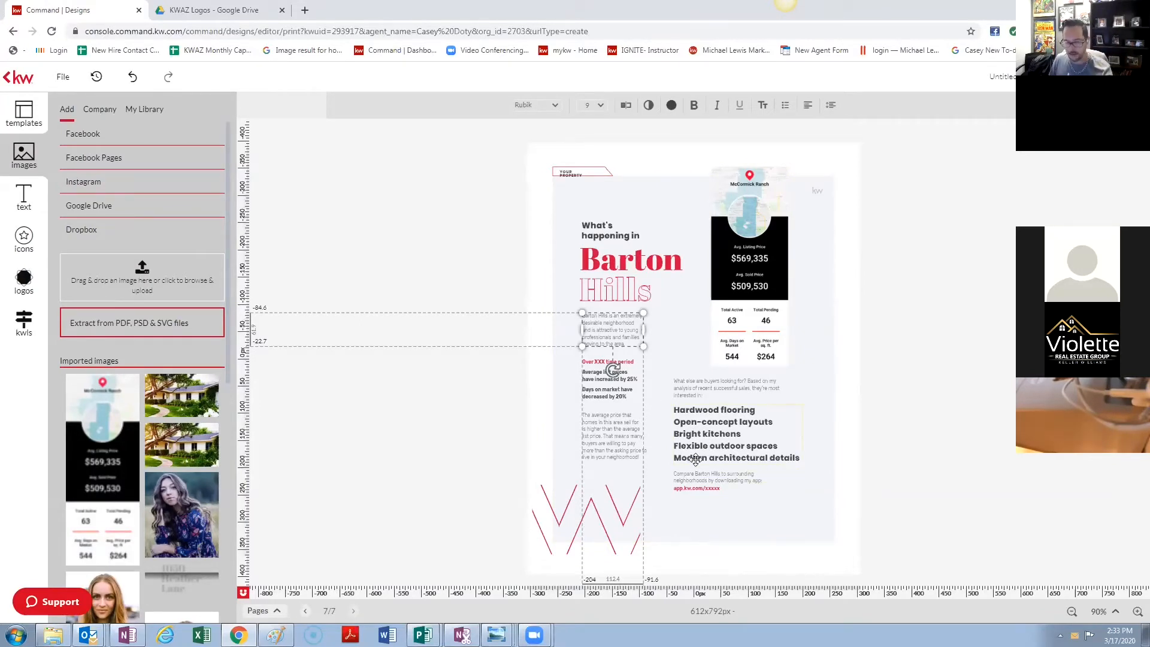
{"action": "left_click", "coordinate": [895, 400]}
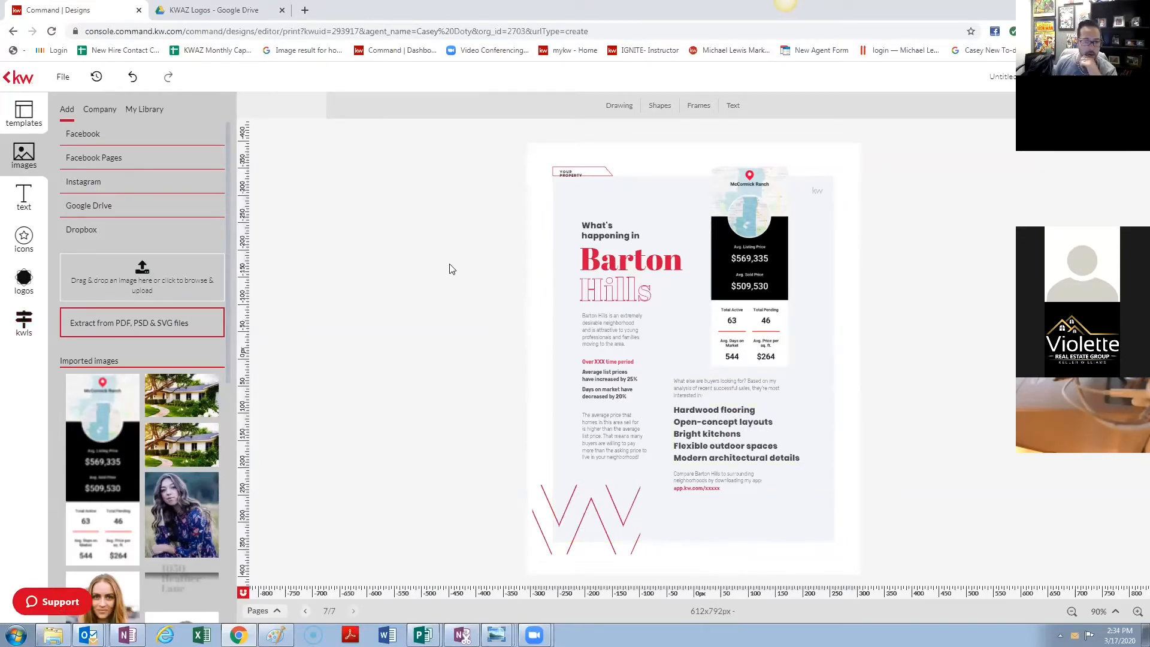
- Add the Comparable Properties page and glance at the McCormick Ranch snapshots
{"action": "left_click", "coordinate": [24, 114]}
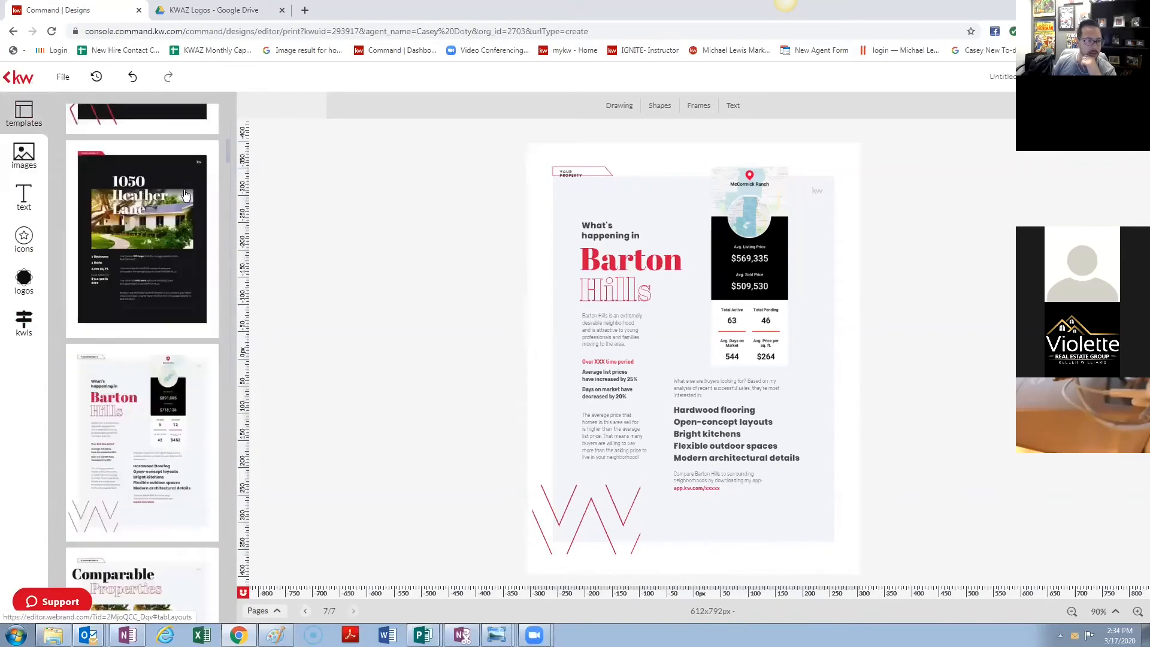
{"action": "scroll", "coordinate": [147, 533], "scroll_direction": "down", "scroll_amount": 1}
{"action": "scroll", "coordinate": [146, 527], "scroll_direction": "down", "scroll_amount": 2}
{"action": "left_click", "coordinate": [146, 464]}
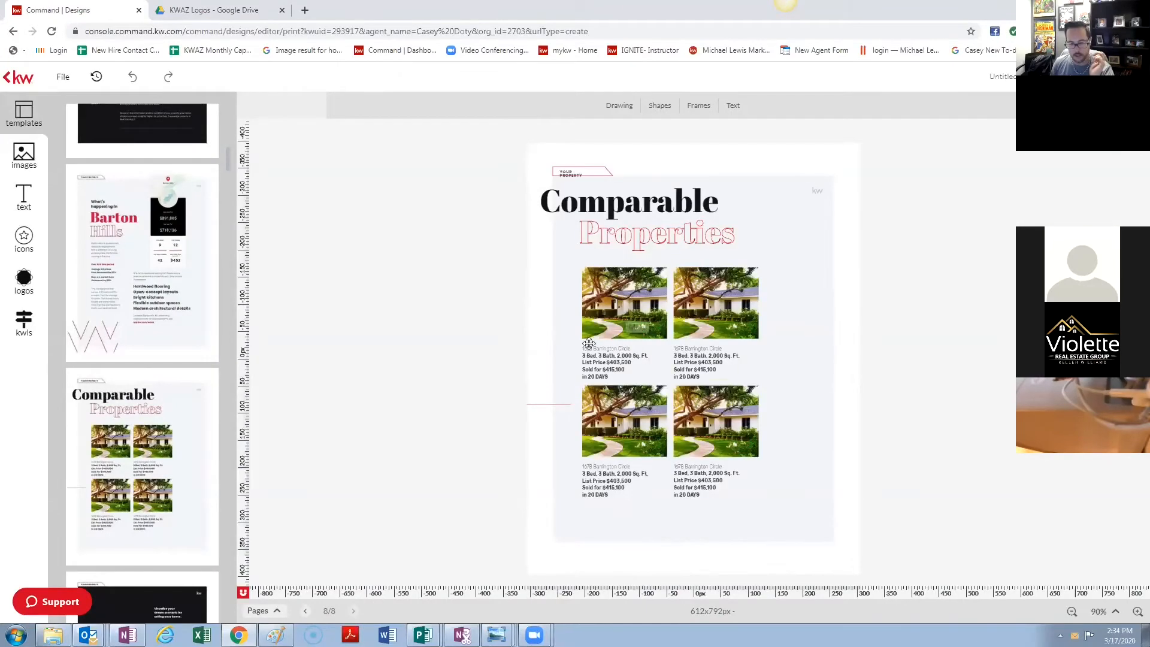
{"action": "mouse_move", "coordinate": [128, 443]}
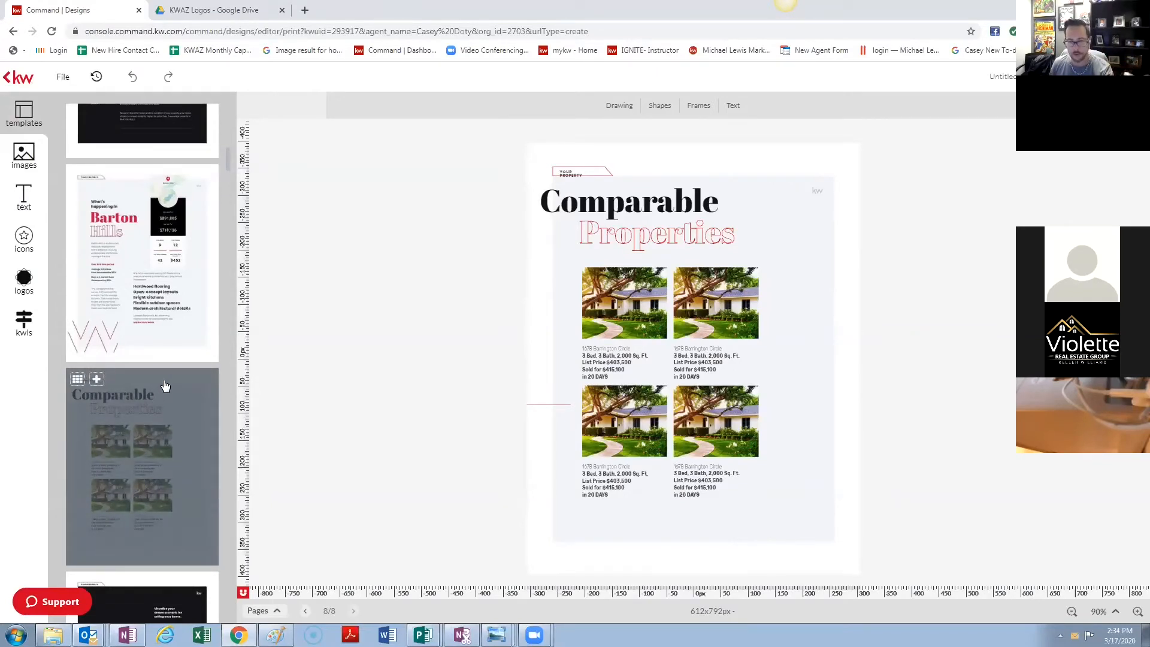
{"action": "left_click", "coordinate": [18, 330]}
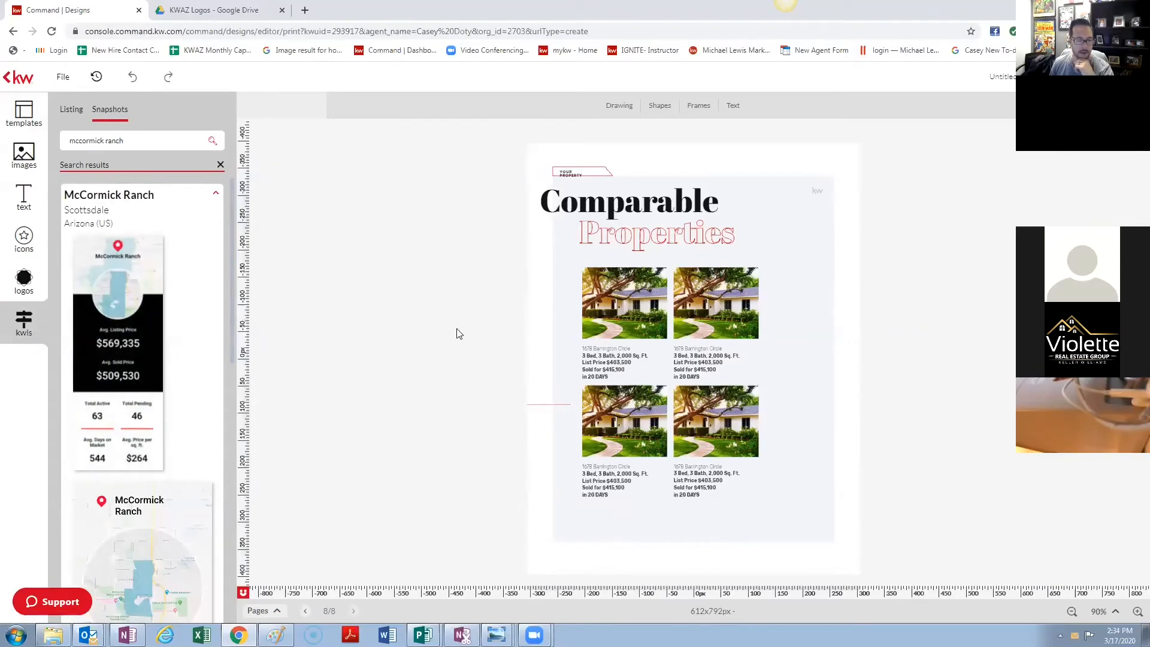
{"action": "left_click", "coordinate": [25, 122]}
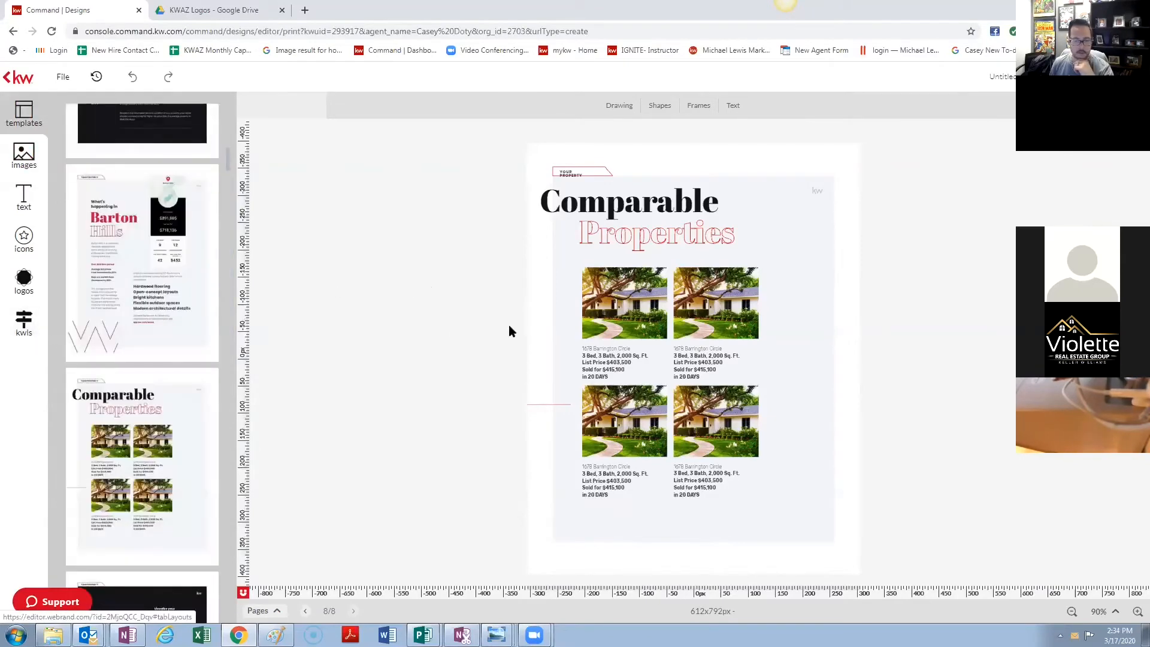
- Add the Your Needs Come First and The Process pages
{"action": "scroll", "coordinate": [144, 419], "scroll_direction": "down", "scroll_amount": 3}
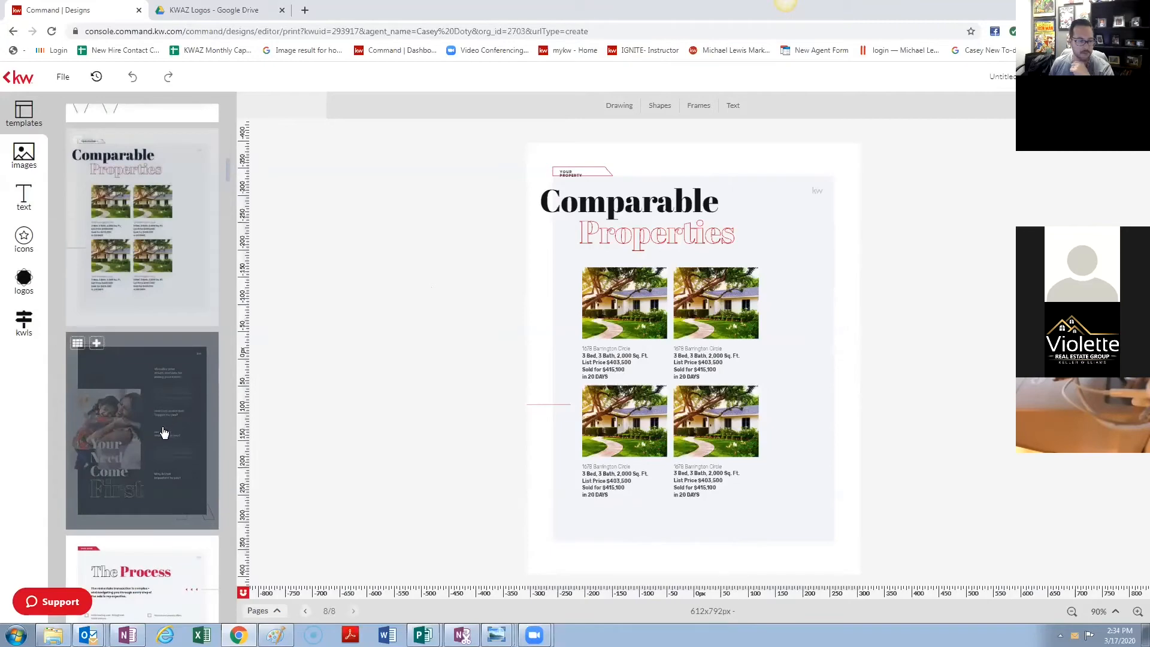
{"action": "scroll", "coordinate": [162, 428], "scroll_direction": "down", "scroll_amount": 2}
{"action": "left_click", "coordinate": [153, 359]}
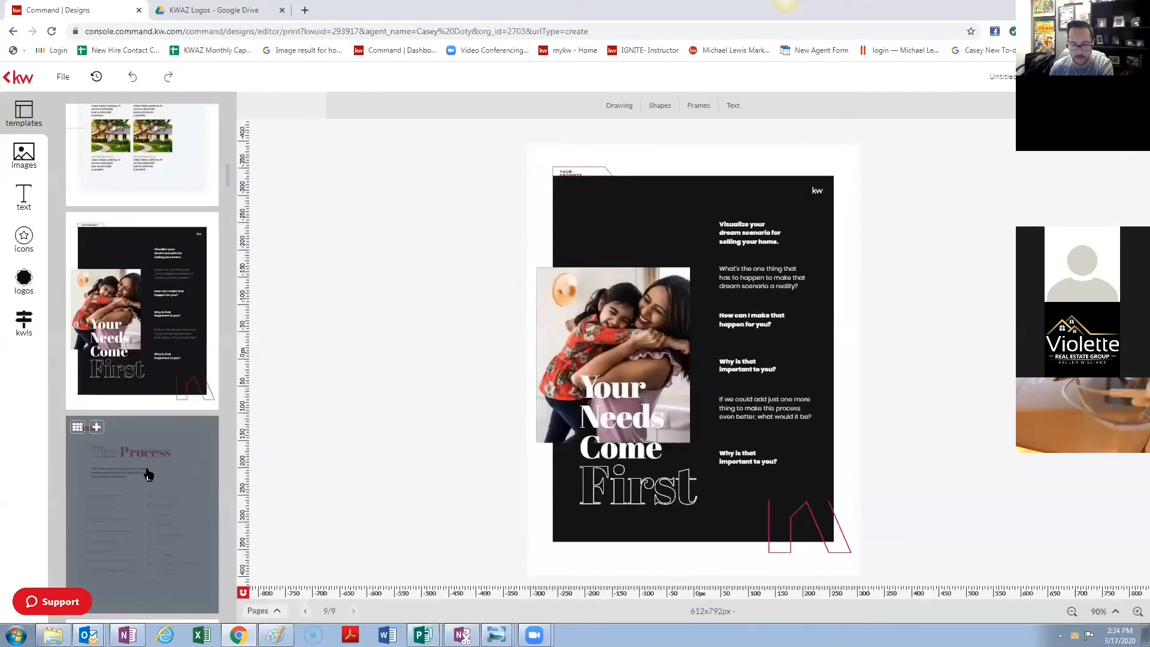
{"action": "left_click", "coordinate": [149, 475]}
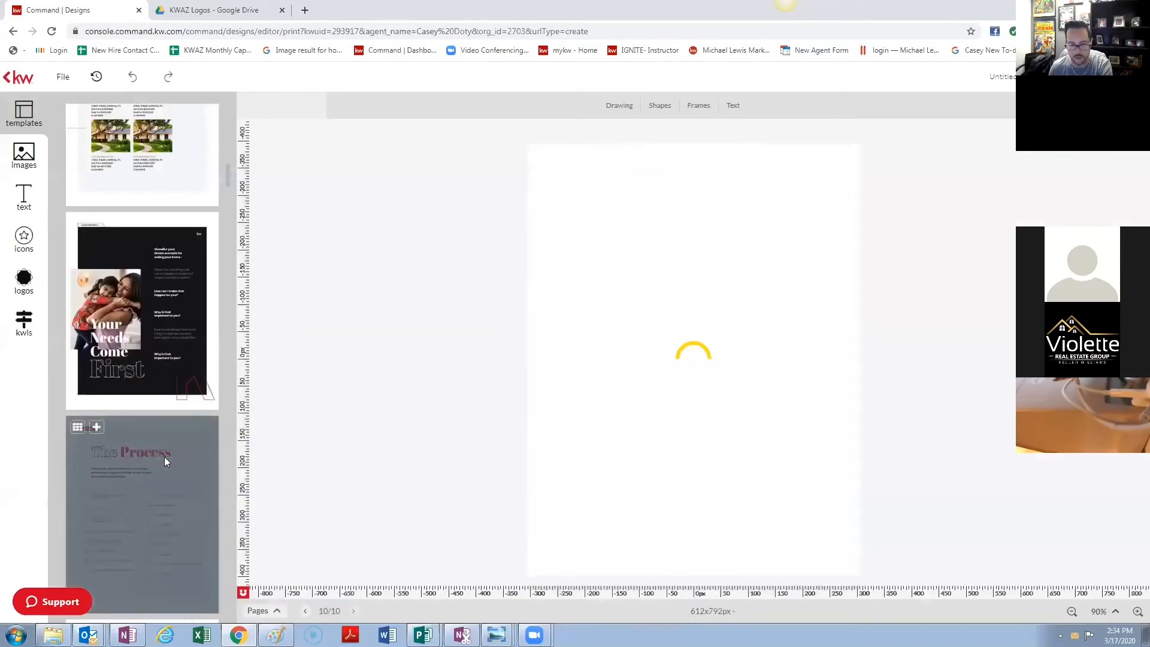
- Add the Your Custom Marketing Plan page and scroll through all 11 pages
{"action": "scroll", "coordinate": [165, 458], "scroll_direction": "down", "scroll_amount": 2}
{"action": "scroll", "coordinate": [166, 462], "scroll_direction": "down", "scroll_amount": 3}
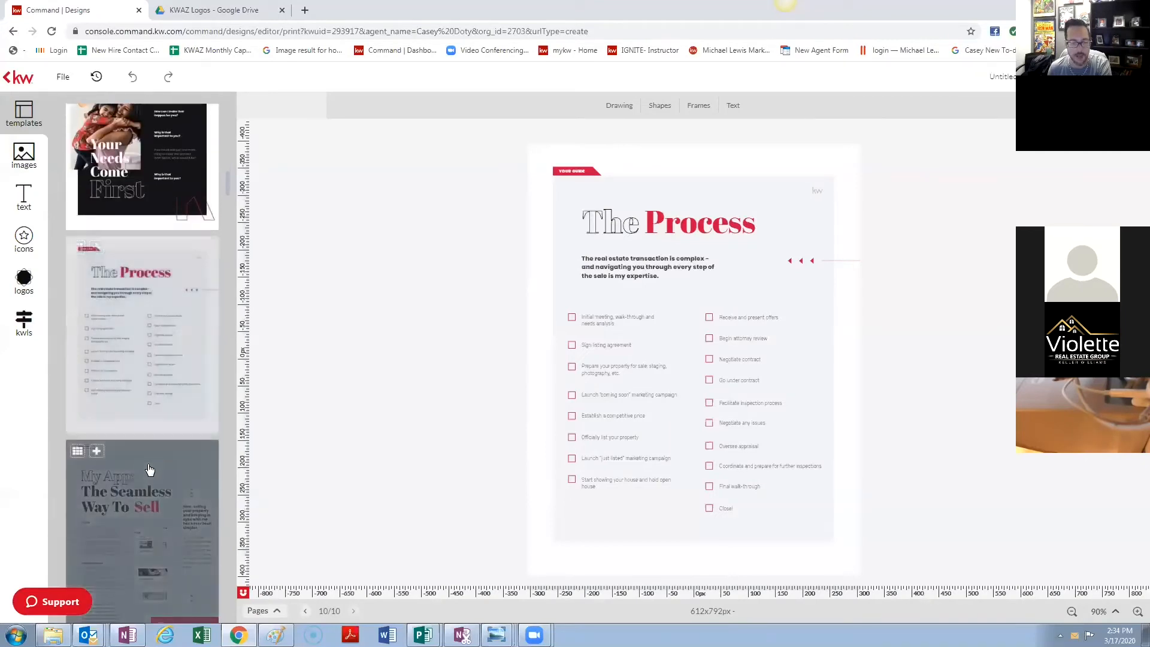
{"action": "scroll", "coordinate": [151, 419], "scroll_direction": "down", "scroll_amount": 2}
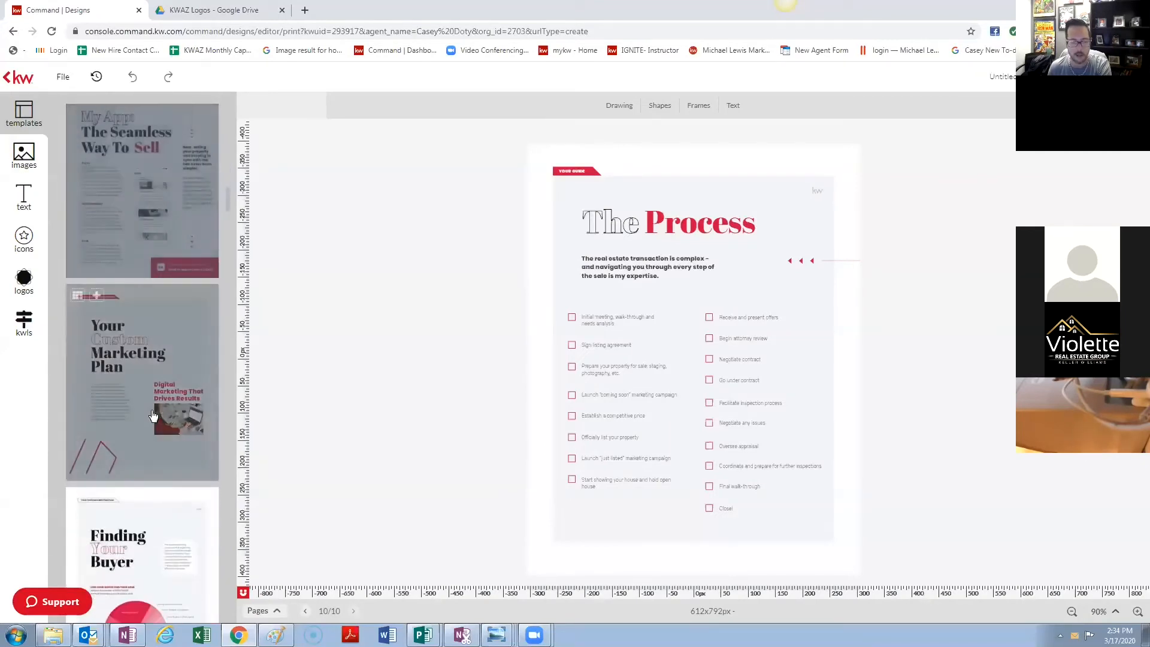
{"action": "left_click", "coordinate": [151, 405]}
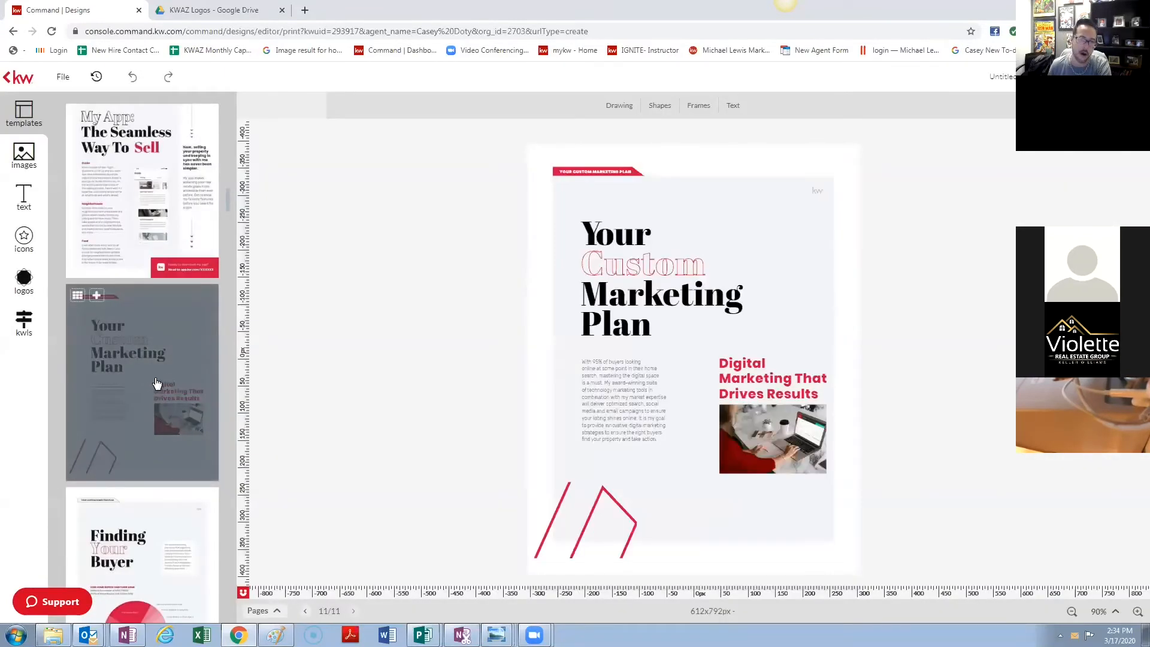
{"action": "scroll", "coordinate": [172, 372], "scroll_direction": "down", "scroll_amount": 2}
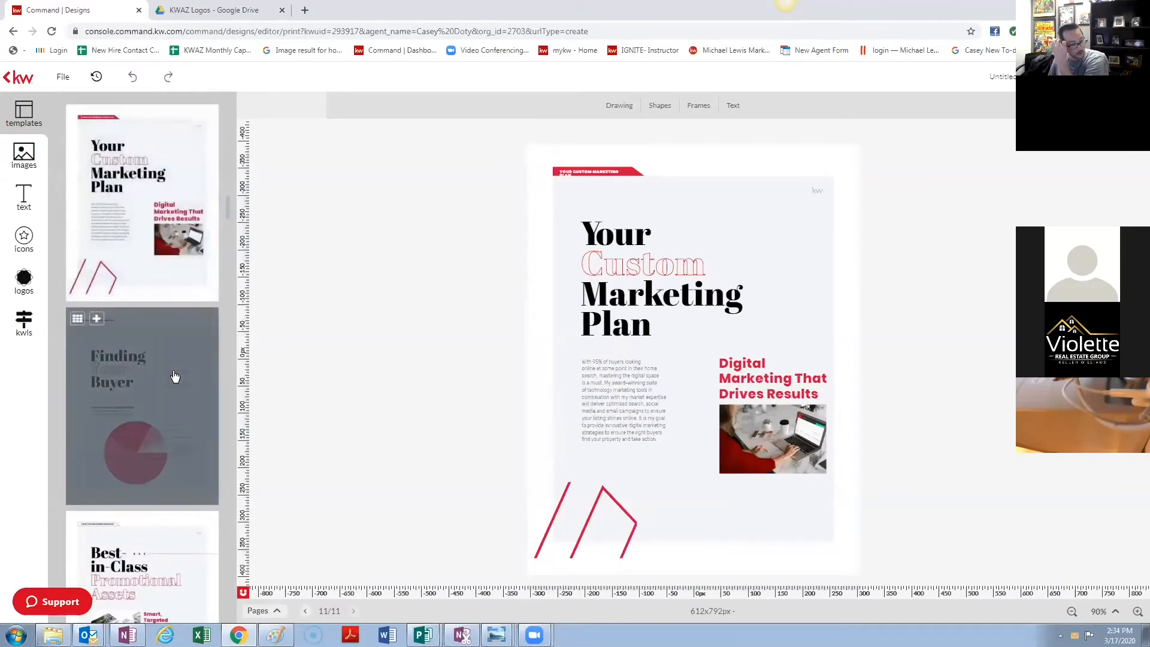
{"action": "scroll", "coordinate": [149, 381], "scroll_direction": "down", "scroll_amount": 5}
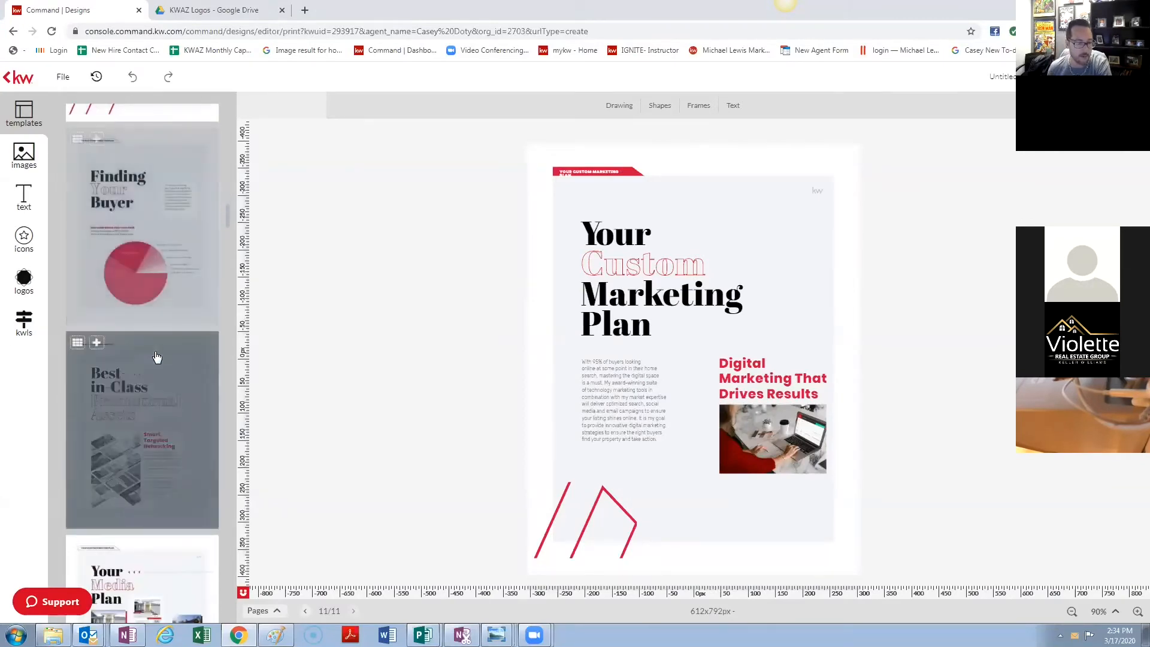
{"action": "scroll", "coordinate": [164, 342], "scroll_direction": "down", "scroll_amount": 8}
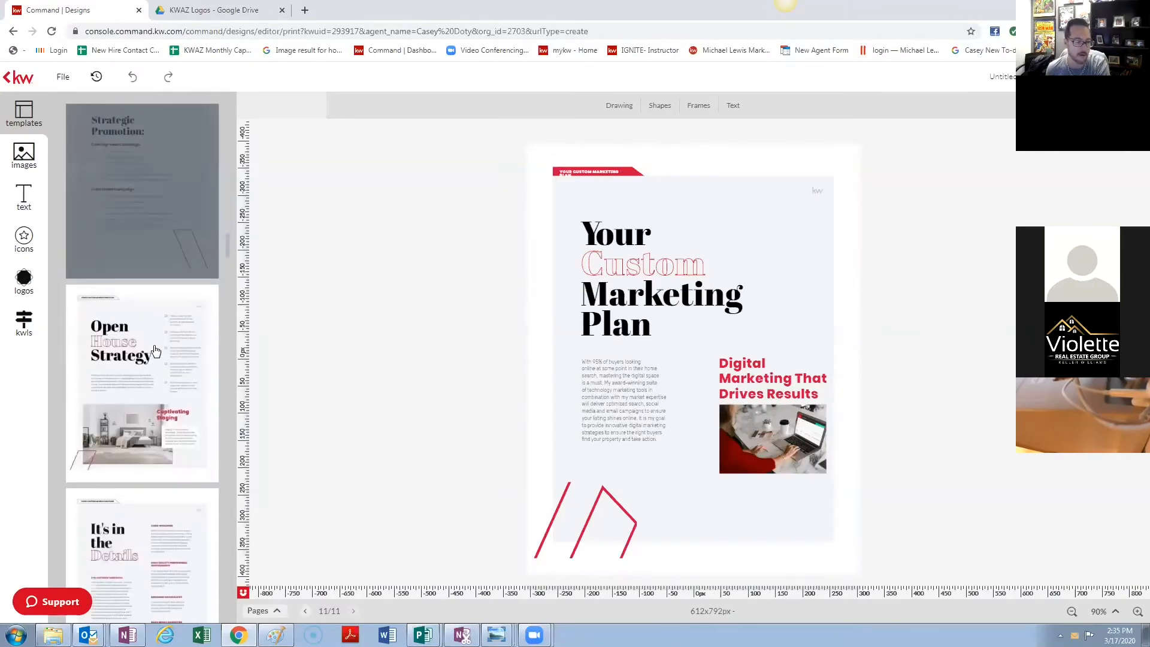
{"action": "scroll", "coordinate": [146, 359], "scroll_direction": "down", "scroll_amount": 8}
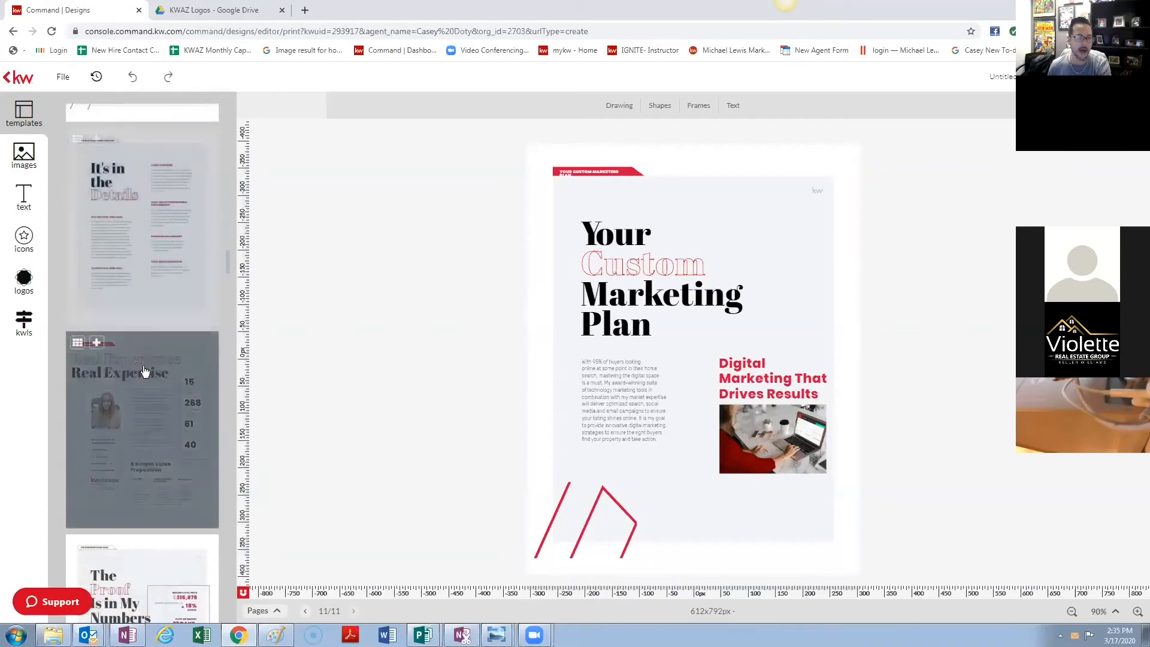
{"action": "scroll", "coordinate": [147, 365], "scroll_direction": "down", "scroll_amount": 8}
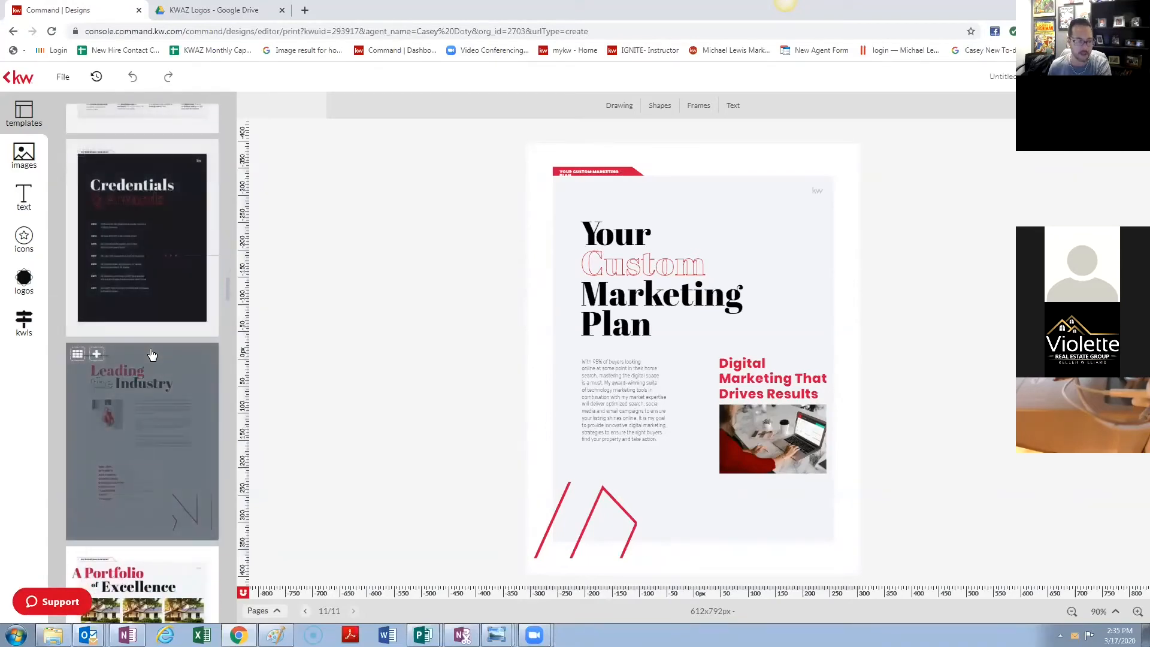
{"action": "scroll", "coordinate": [155, 343], "scroll_direction": "down", "scroll_amount": 8}
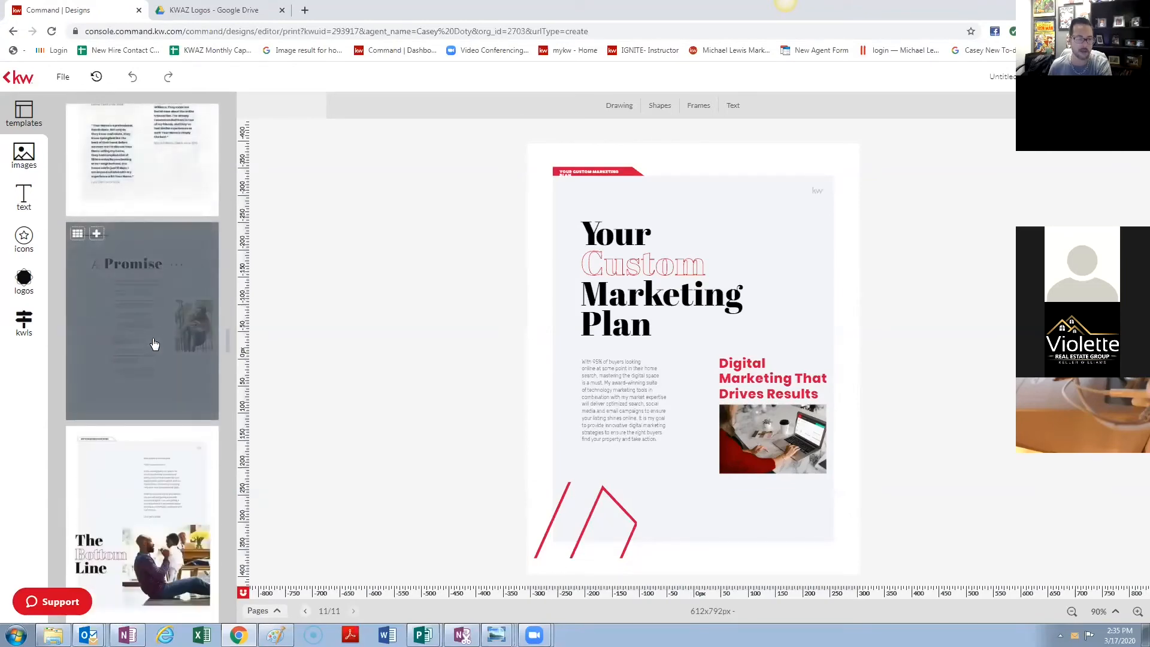
{"action": "scroll", "coordinate": [154, 343], "scroll_direction": "down", "scroll_amount": 6}
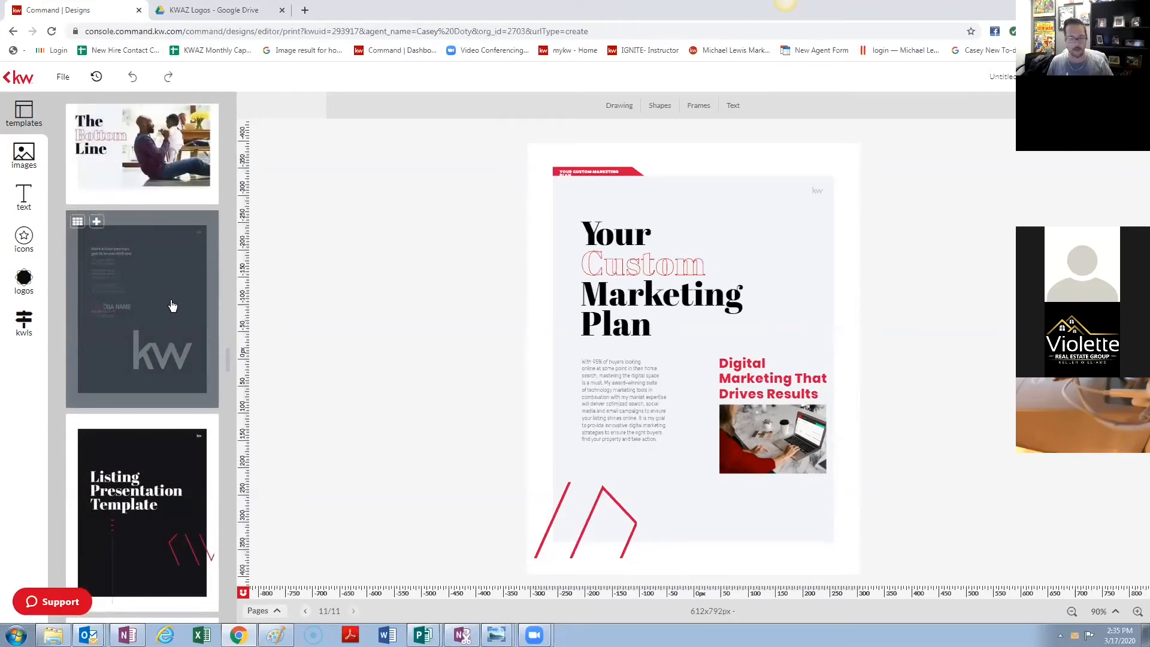
{"action": "scroll", "coordinate": [168, 305], "scroll_direction": "up", "scroll_amount": 5}
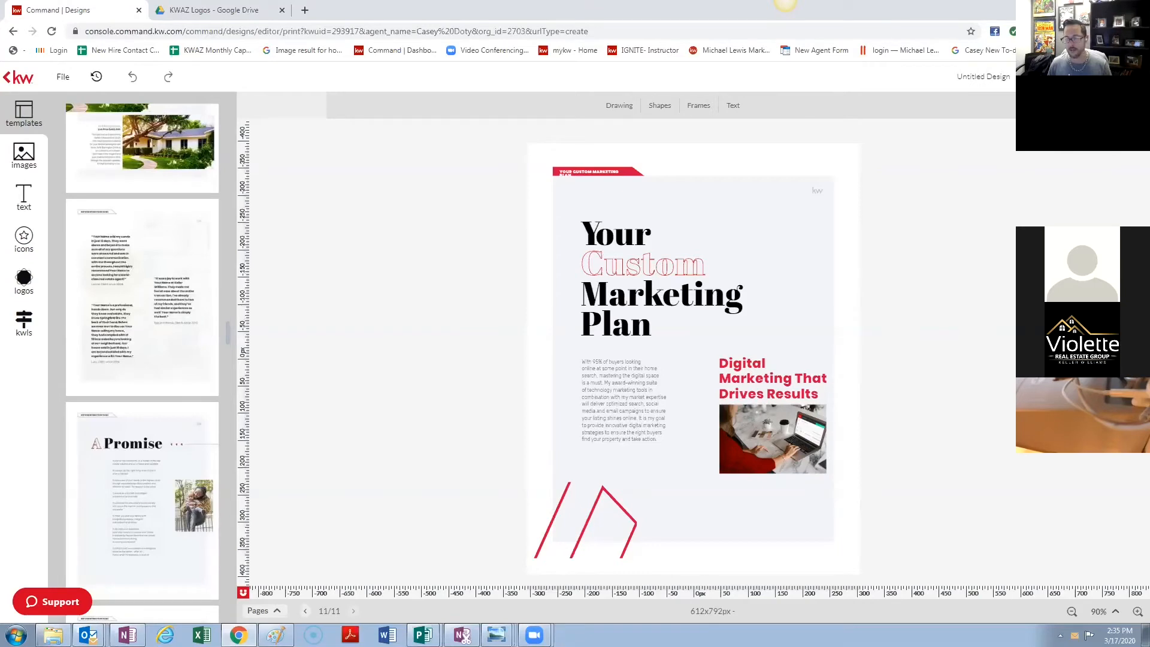
- Download all 11 pages of the design as a print document
{"action": "left_click", "coordinate": [1024, 77]}
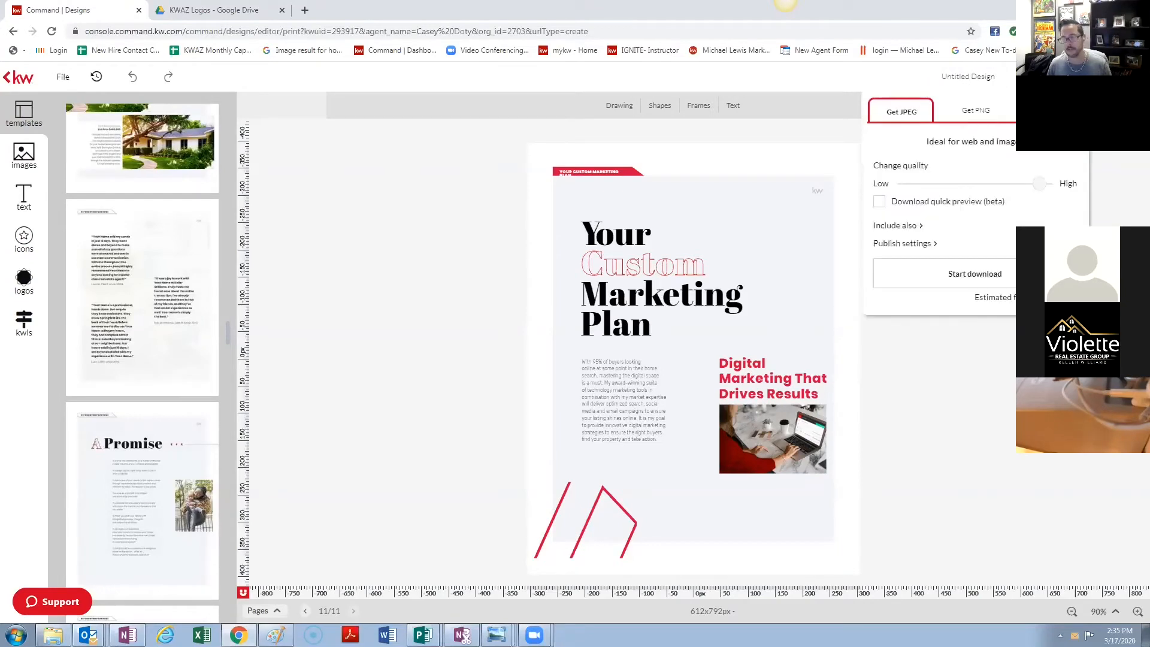
{"action": "left_click", "coordinate": [1050, 110]}
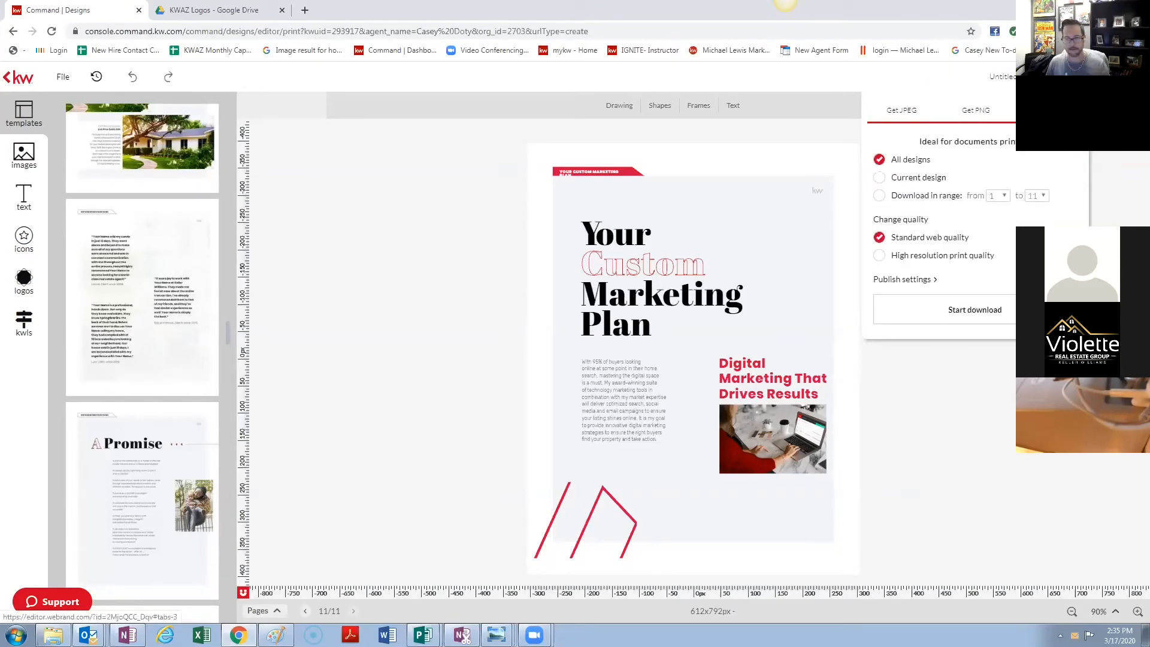
{"action": "left_click", "coordinate": [975, 310]}
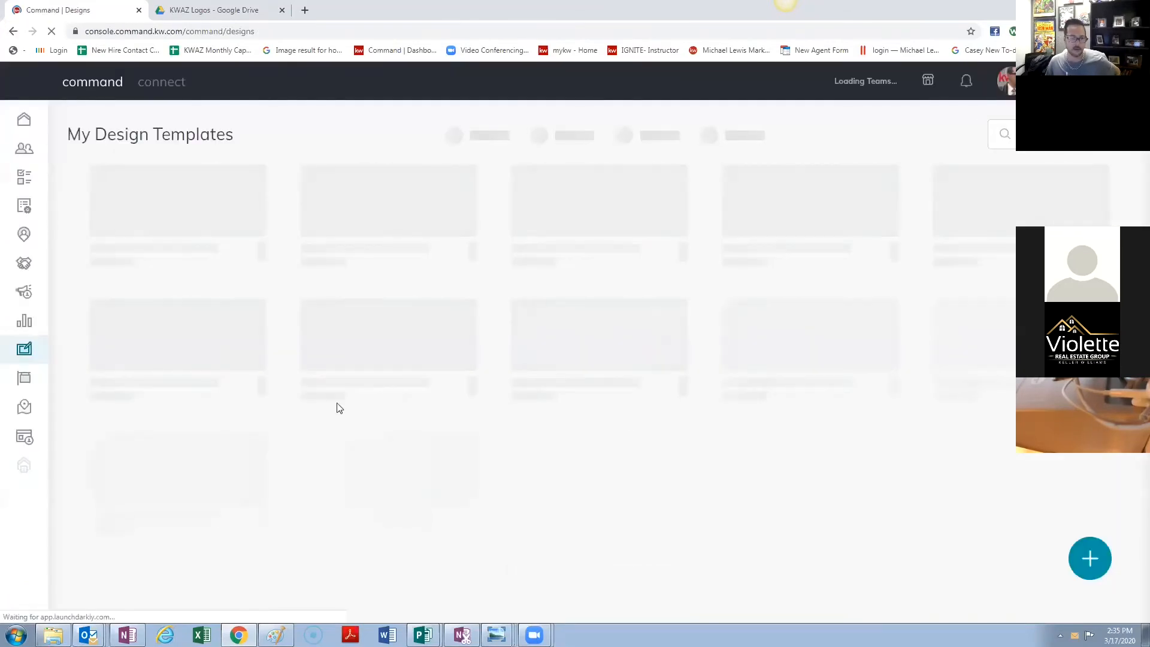
- Create a new Social design and continue to its templates
{"action": "left_click", "coordinate": [1094, 566]}
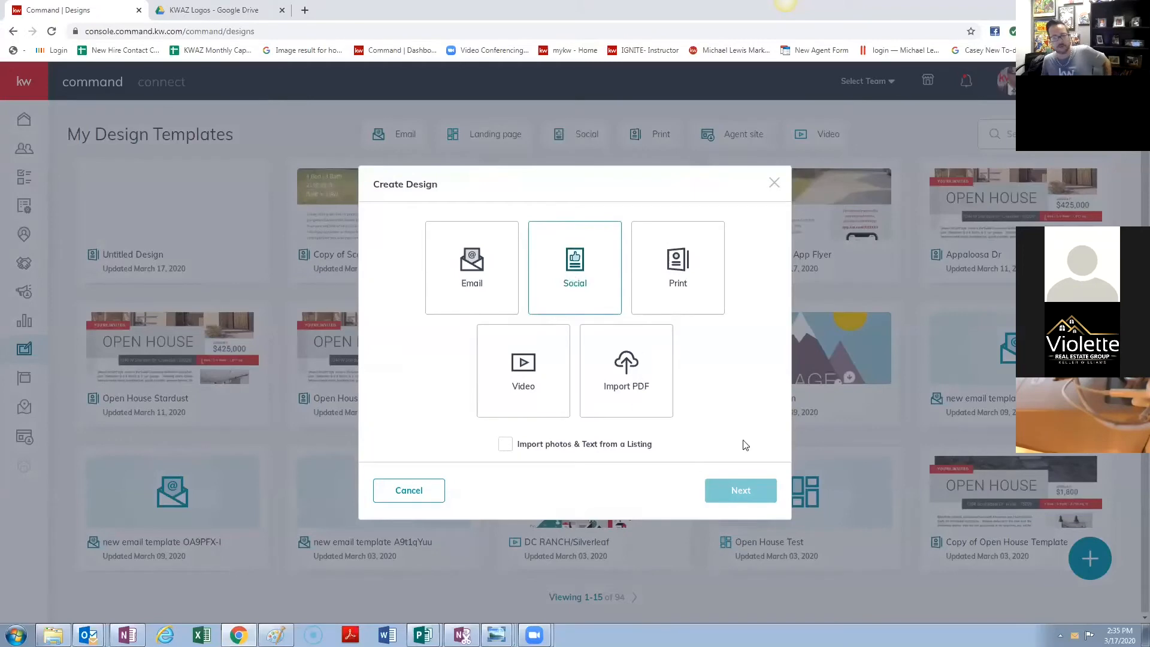
{"action": "left_click", "coordinate": [742, 501]}
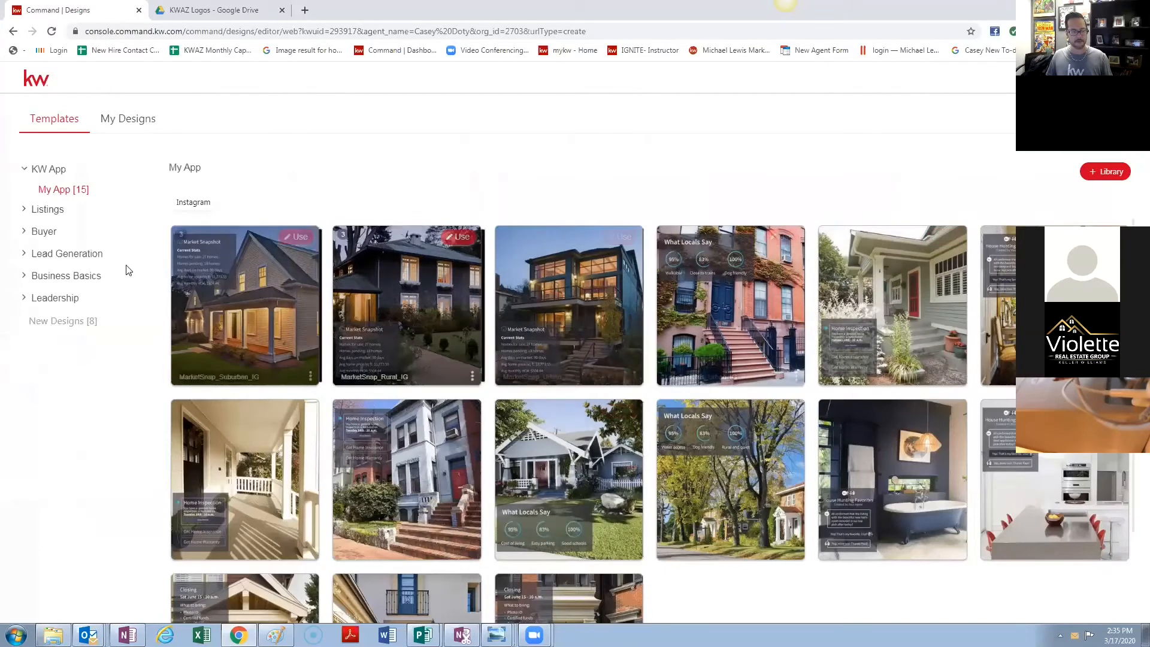
- Preview the Listings For Sale templates in Instagram, Instagram Stories, LinkedIn and Twitter formats
{"action": "scroll", "coordinate": [537, 421], "scroll_direction": "down", "scroll_amount": 2}
{"action": "scroll", "coordinate": [581, 443], "scroll_direction": "up", "scroll_amount": 2}
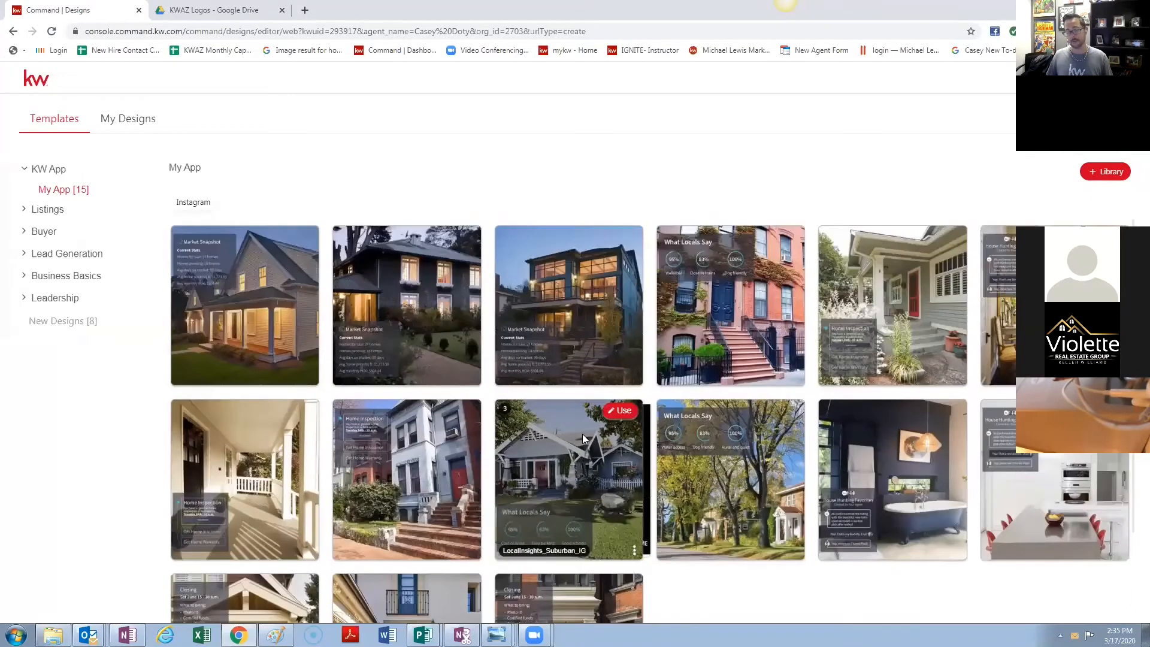
{"action": "left_click", "coordinate": [48, 209]}
{"action": "left_click", "coordinate": [78, 231]}
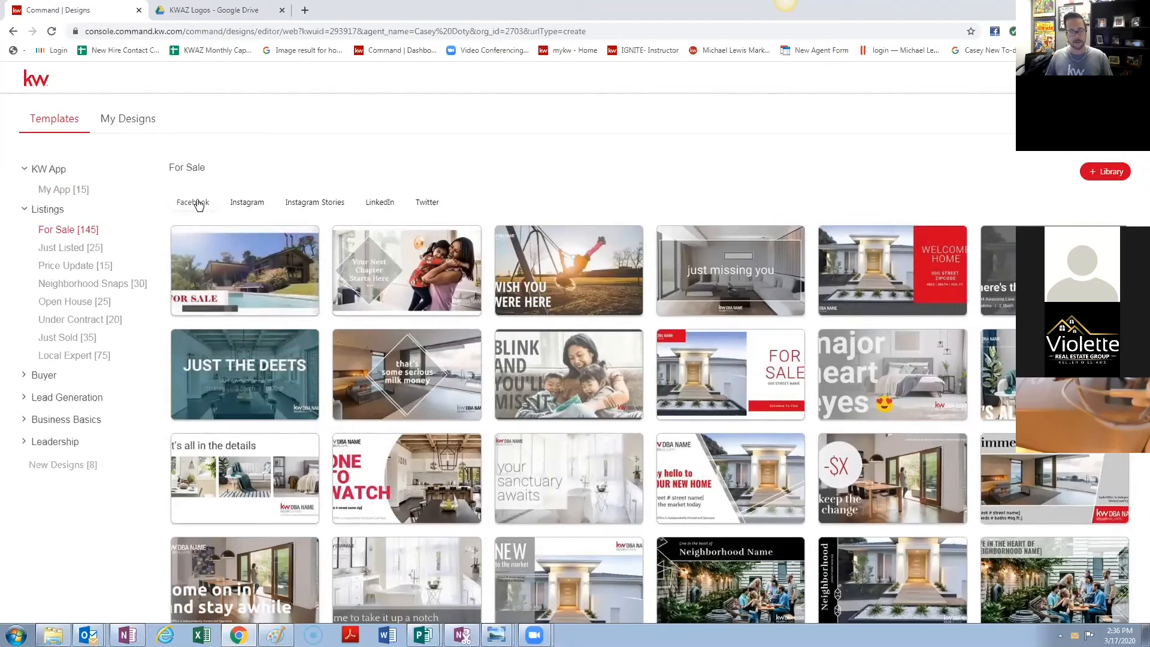
{"action": "left_click", "coordinate": [246, 203]}
{"action": "left_click", "coordinate": [316, 204]}
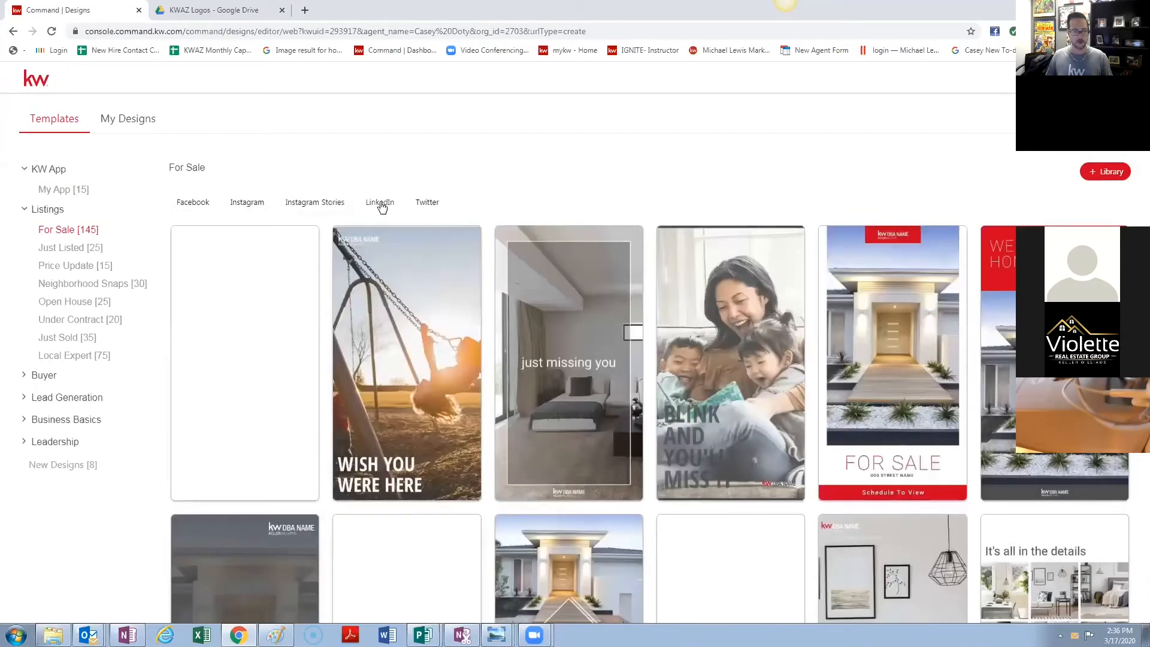
{"action": "left_click", "coordinate": [380, 204]}
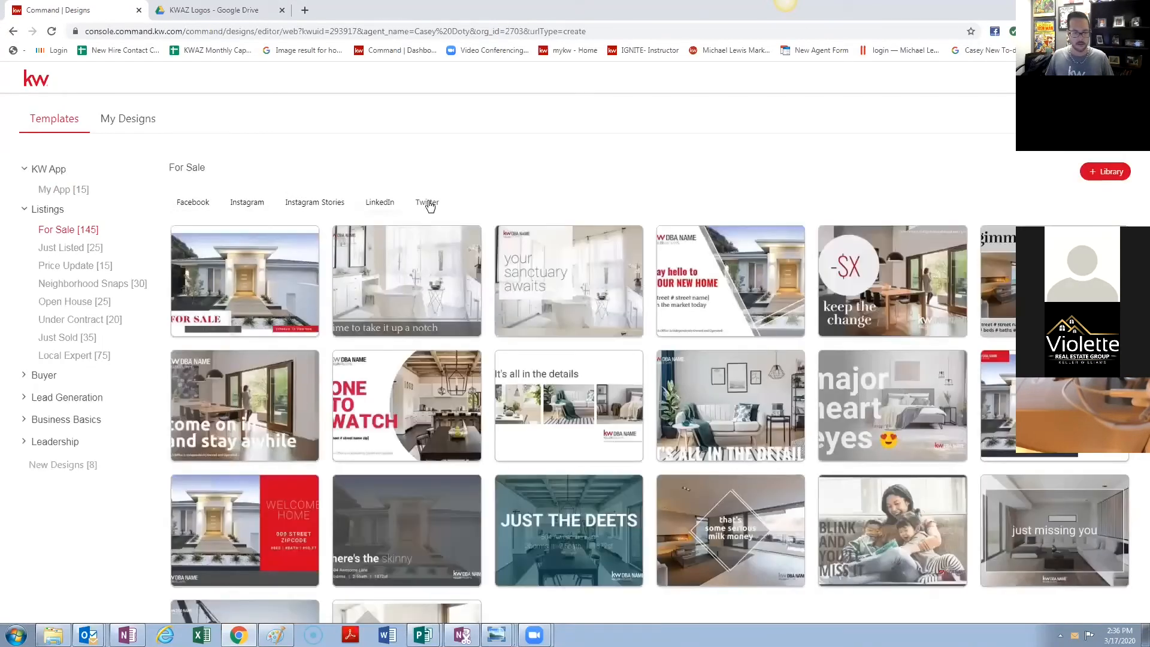
{"action": "left_click", "coordinate": [428, 204]}
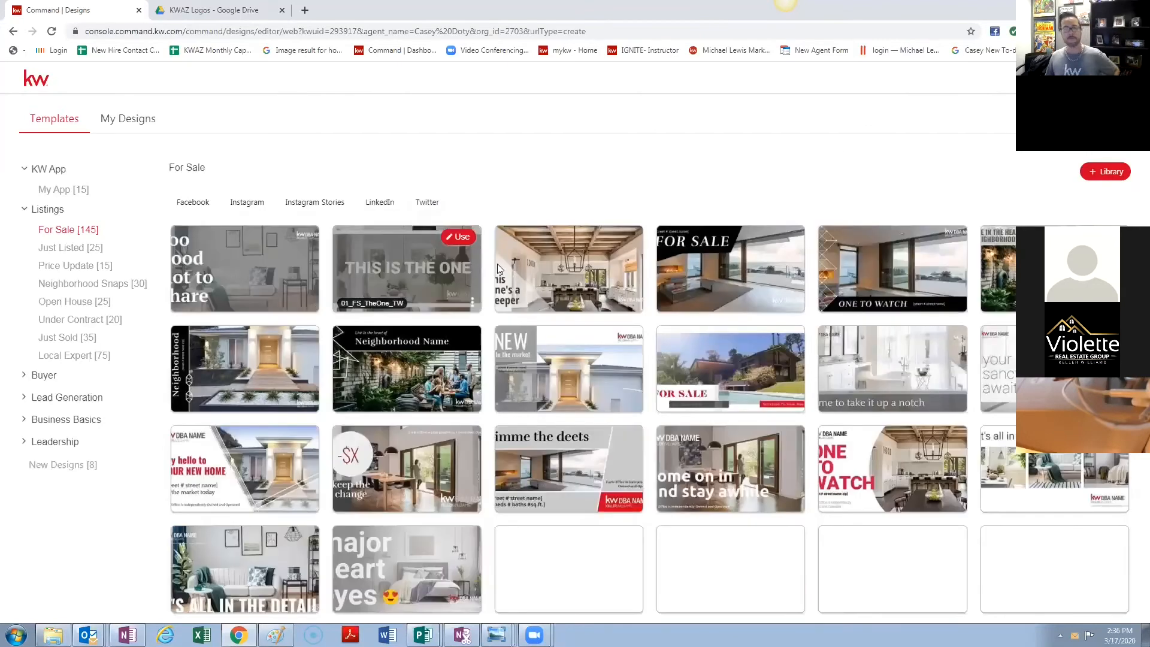
{"action": "scroll", "coordinate": [616, 372], "scroll_direction": "down", "scroll_amount": 2}
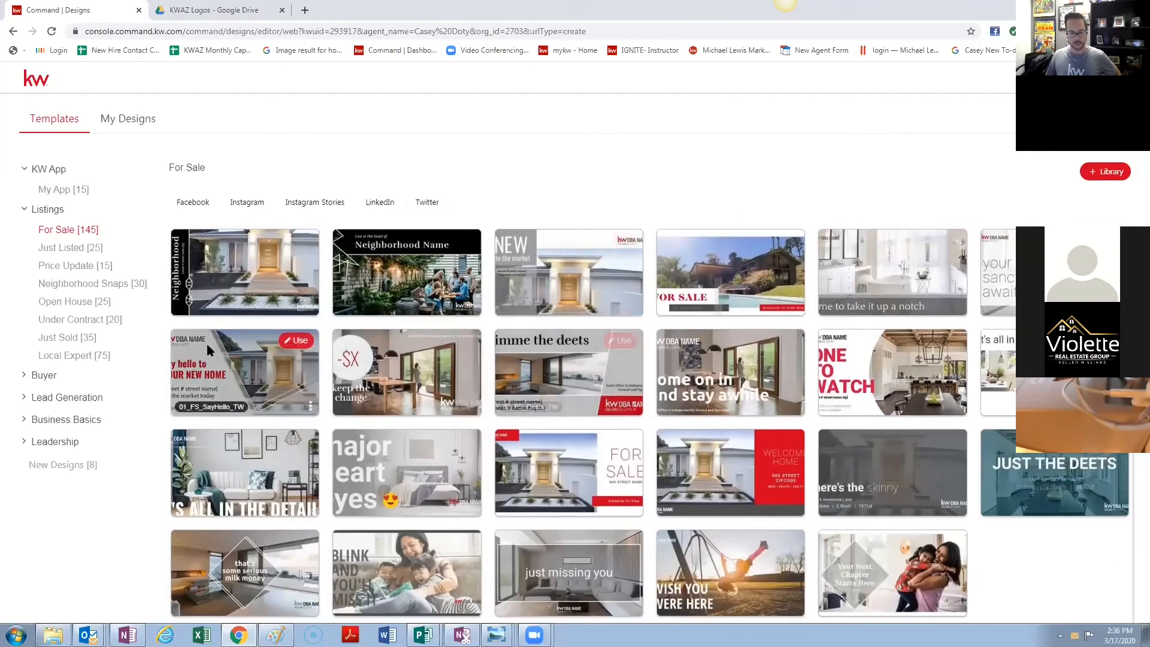
- Check Neighborhood Snaps, expand Buyer, Lead Generation and Business Basics, and show Keller Mortgage in Facebook format
{"action": "left_click", "coordinate": [90, 284]}
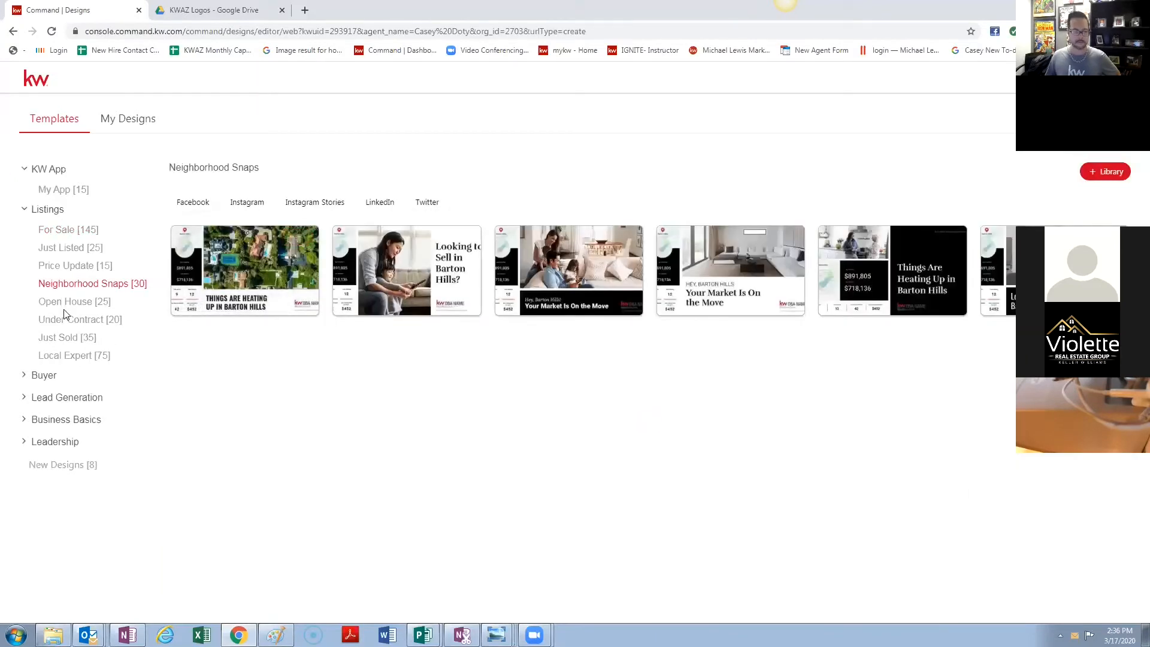
{"action": "left_click", "coordinate": [34, 376]}
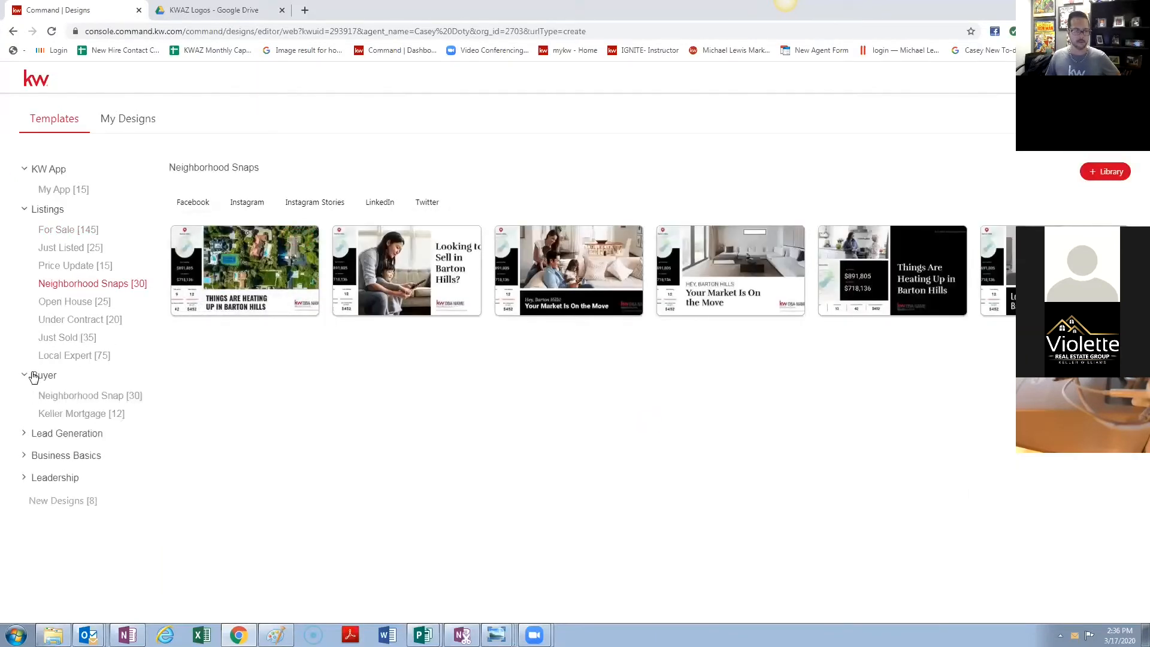
{"action": "left_click", "coordinate": [81, 416]}
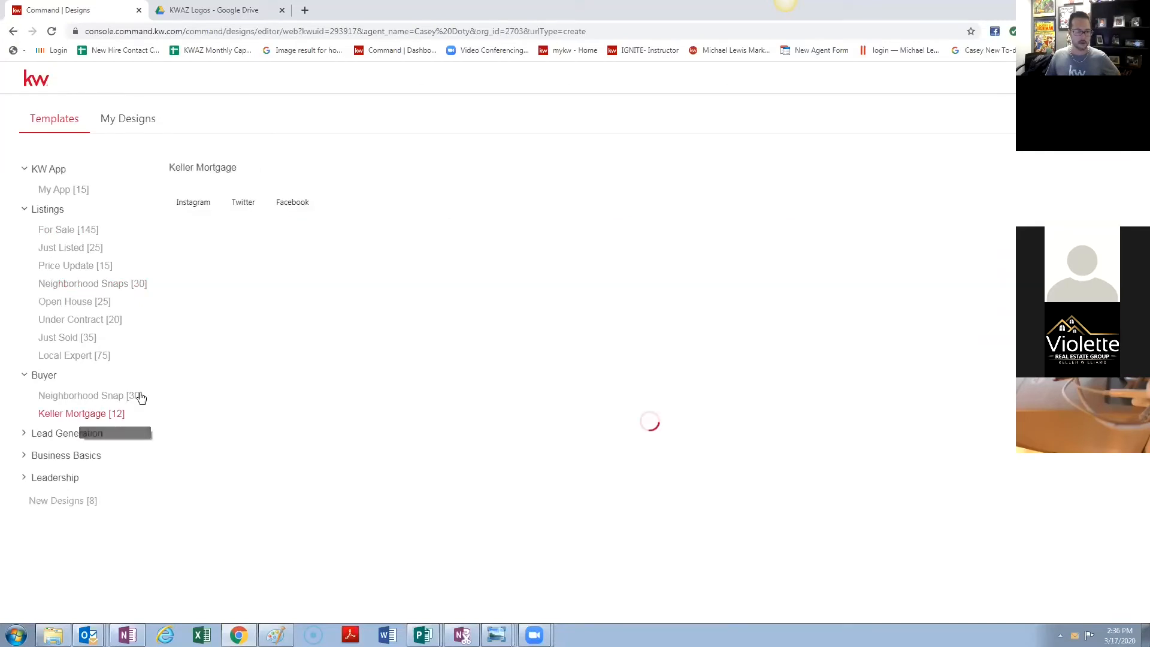
{"action": "left_click", "coordinate": [51, 434]}
{"action": "scroll", "coordinate": [70, 511], "scroll_direction": "down", "scroll_amount": 1}
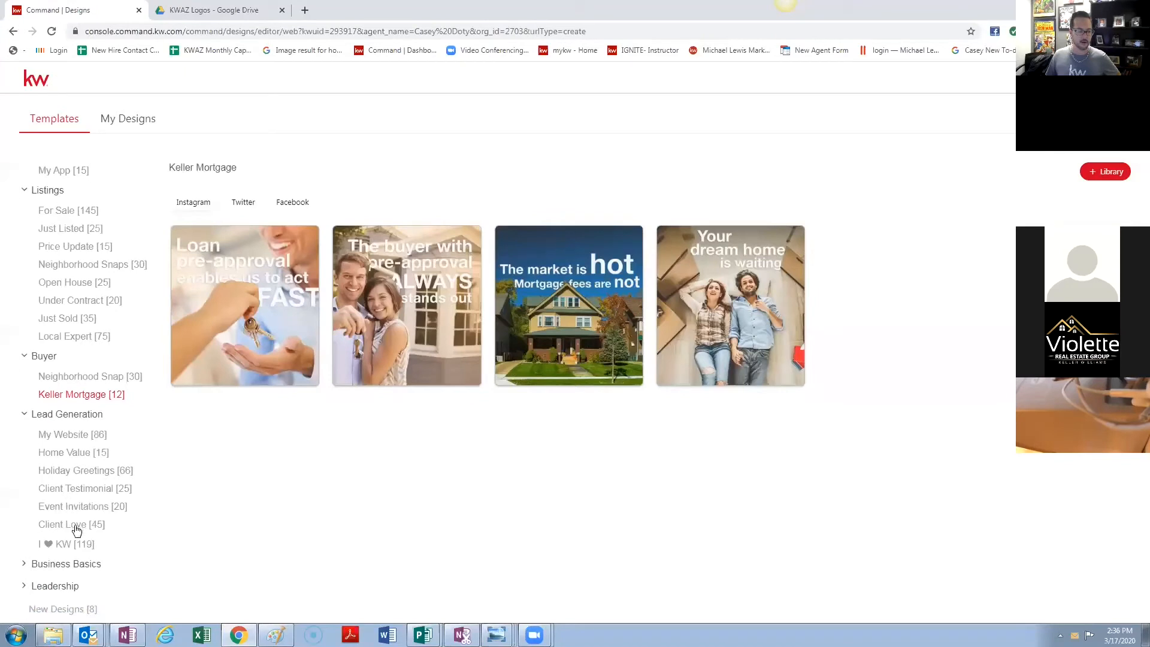
{"action": "left_click", "coordinate": [78, 564]}
{"action": "scroll", "coordinate": [92, 491], "scroll_direction": "down", "scroll_amount": 1}
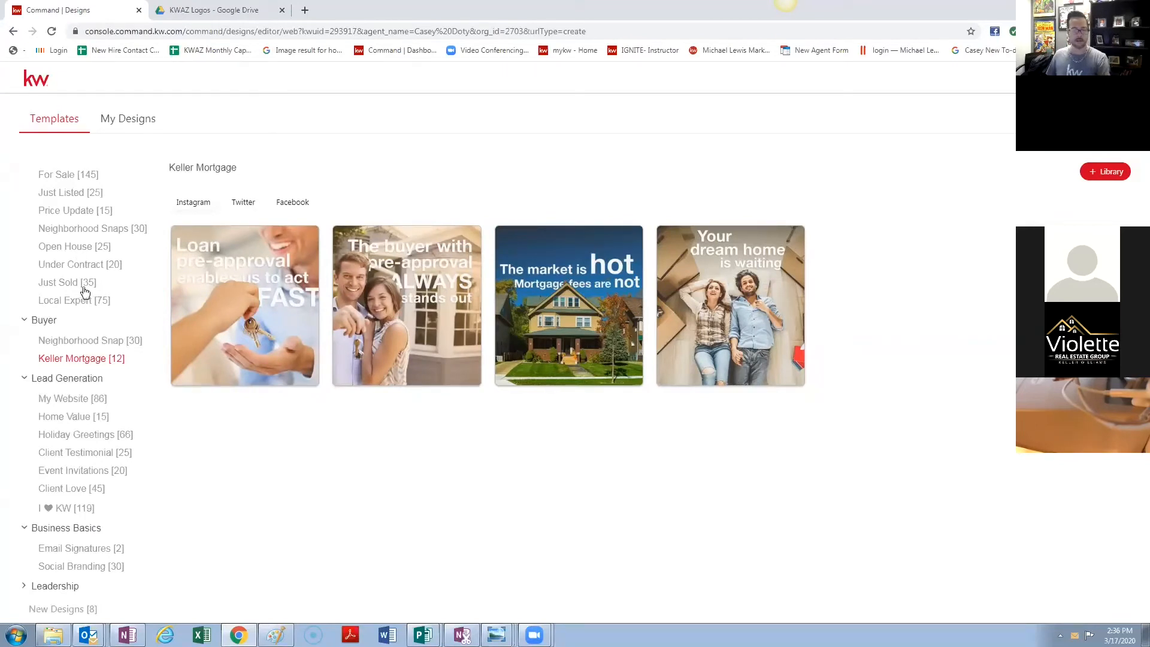
{"action": "scroll", "coordinate": [77, 284], "scroll_direction": "up", "scroll_amount": 2}
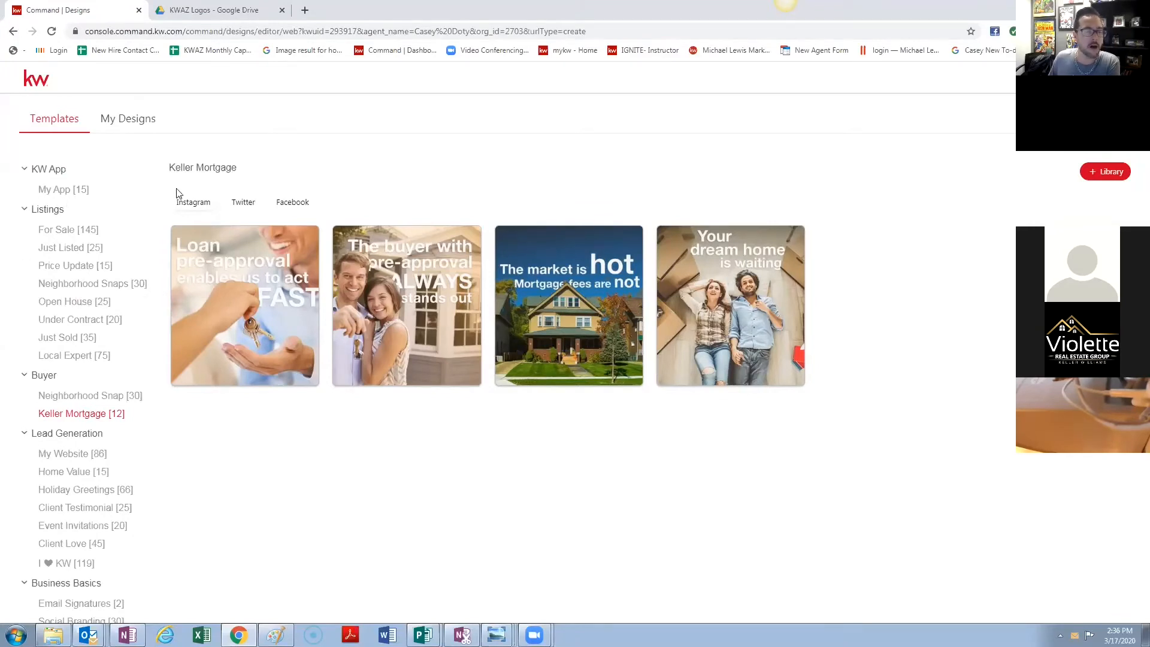
{"action": "left_click", "coordinate": [293, 204]}
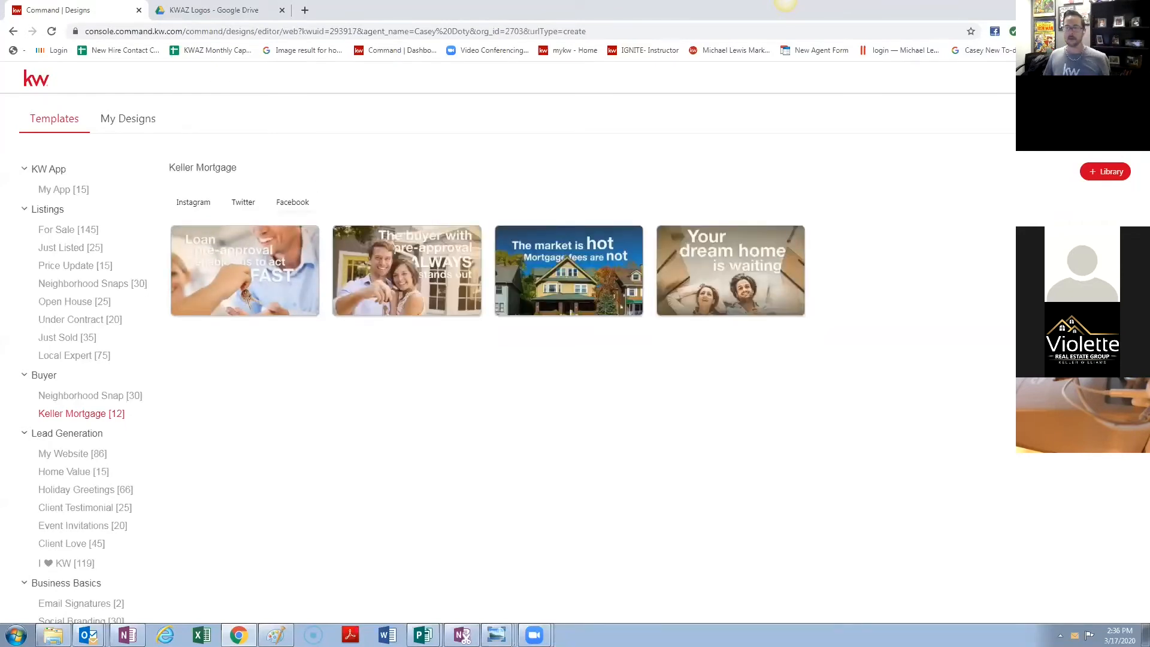
- Close the template library back to My Design Templates and open a new browser tab
{"action": "left_click", "coordinate": [1119, 78]}
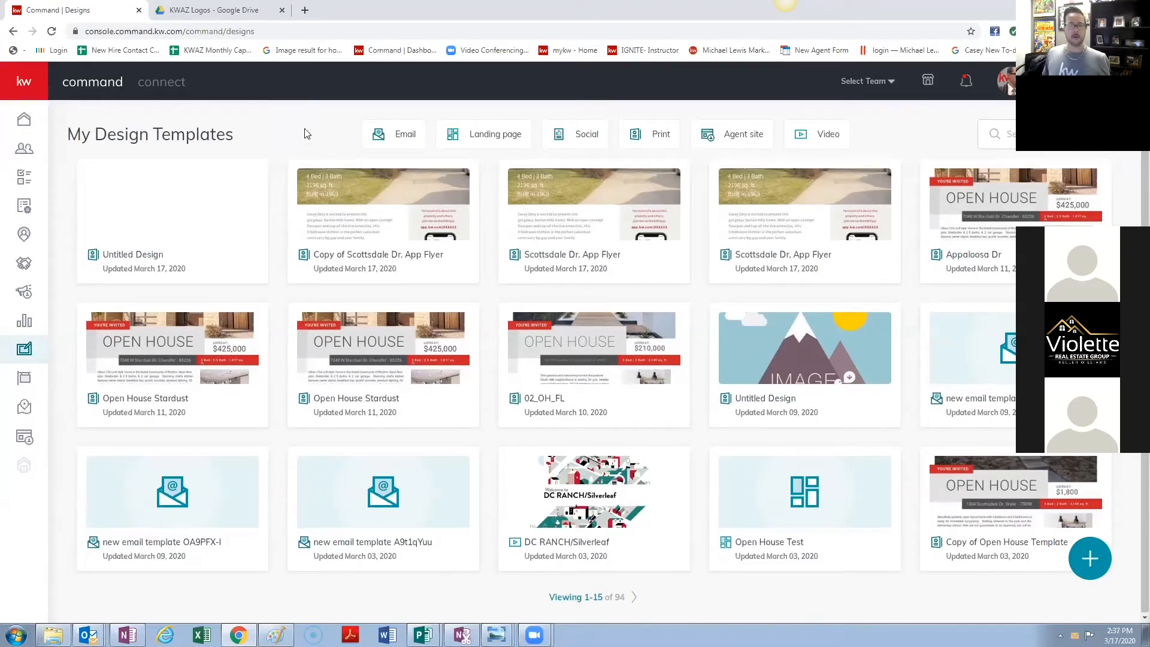
{"action": "left_click", "coordinate": [307, 11]}
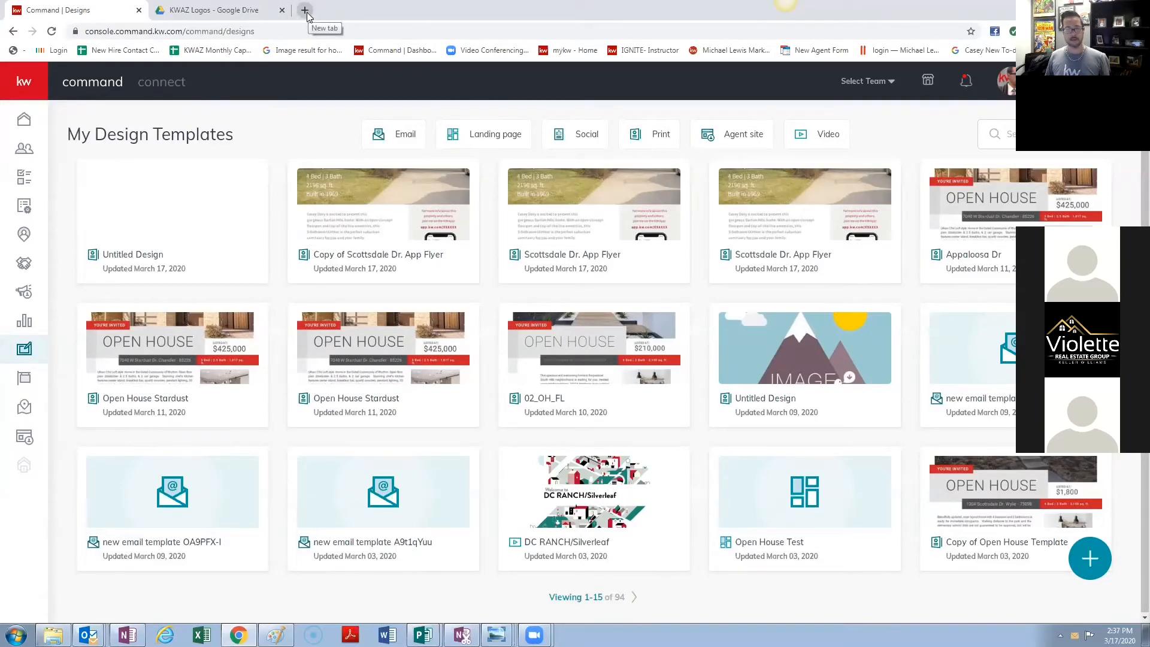
- In a new tab, search Google for issuu and open the Issuu website
{"action": "left_click", "coordinate": [304, 10]}
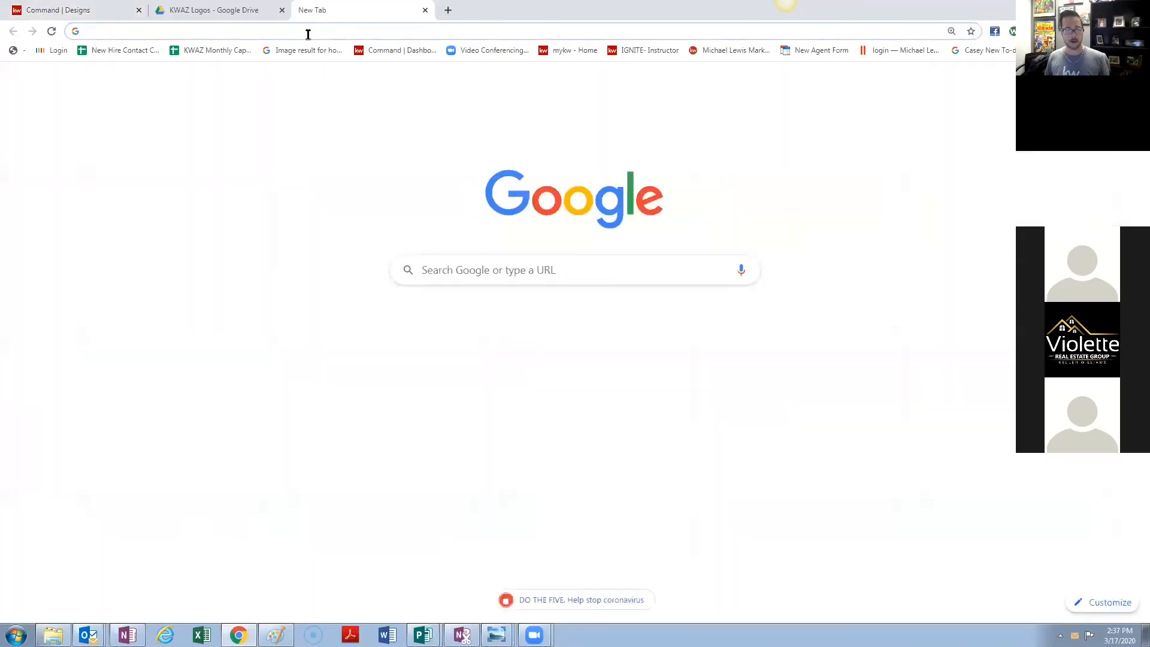
{"action": "type", "text": "i"}
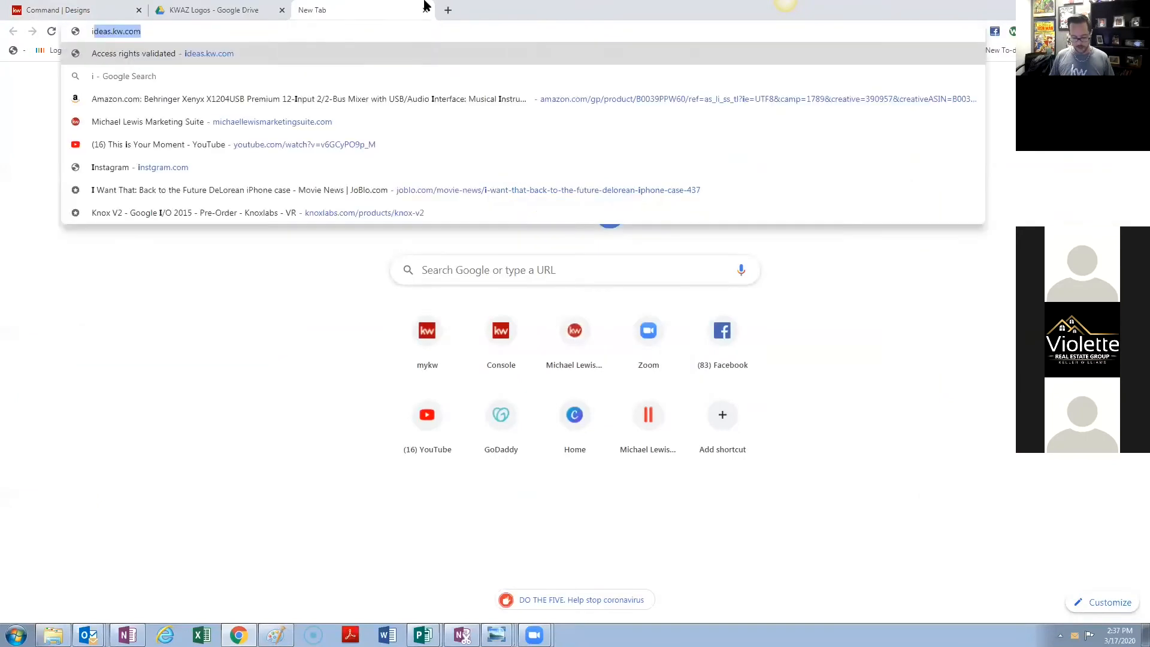
{"action": "type", "text": "ssuu"}
{"action": "key", "text": "Return"}
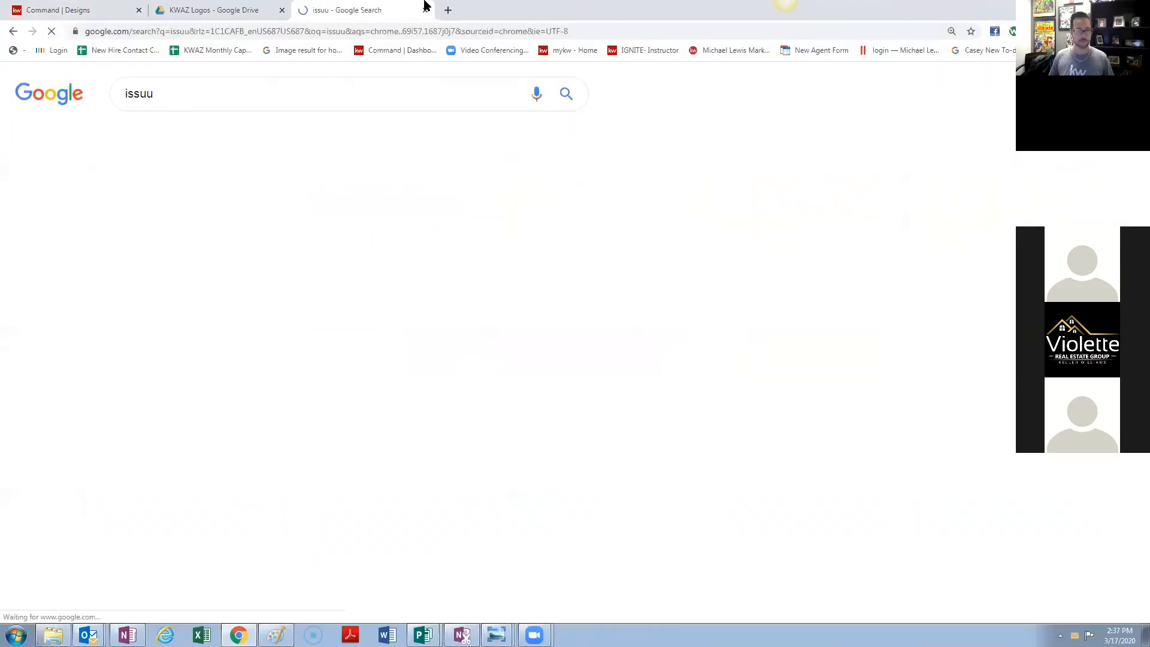
{"action": "left_click", "coordinate": [323, 394]}
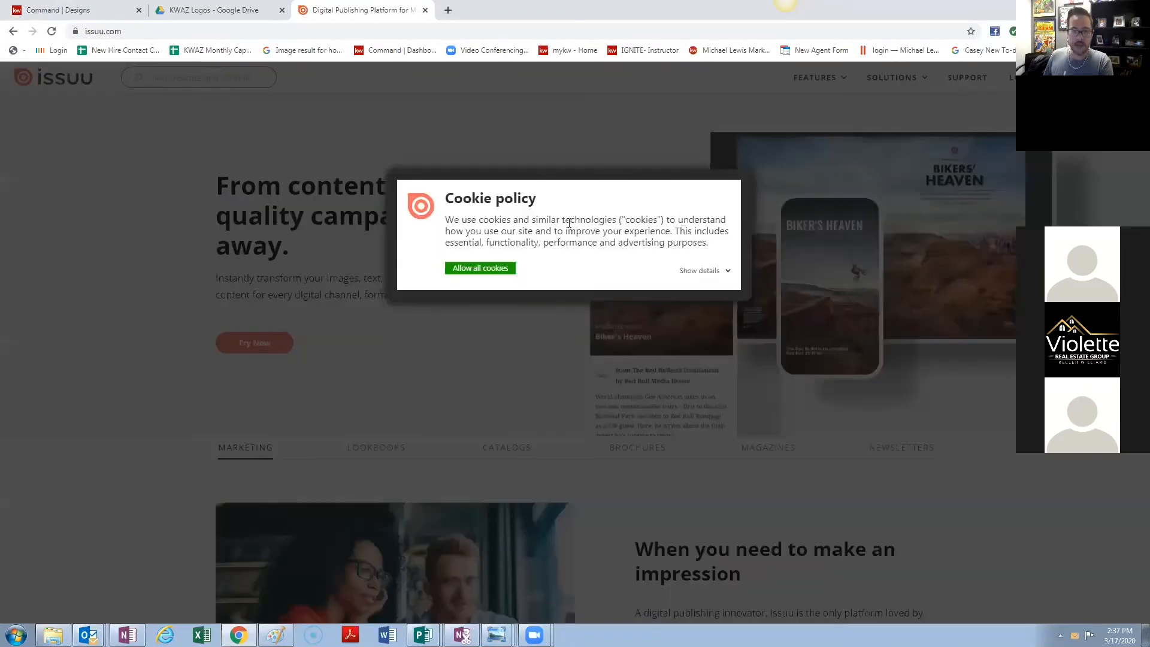
- Allow Issuu's cookies, log in, and accept the updated terms of service
{"action": "left_click", "coordinate": [500, 270]}
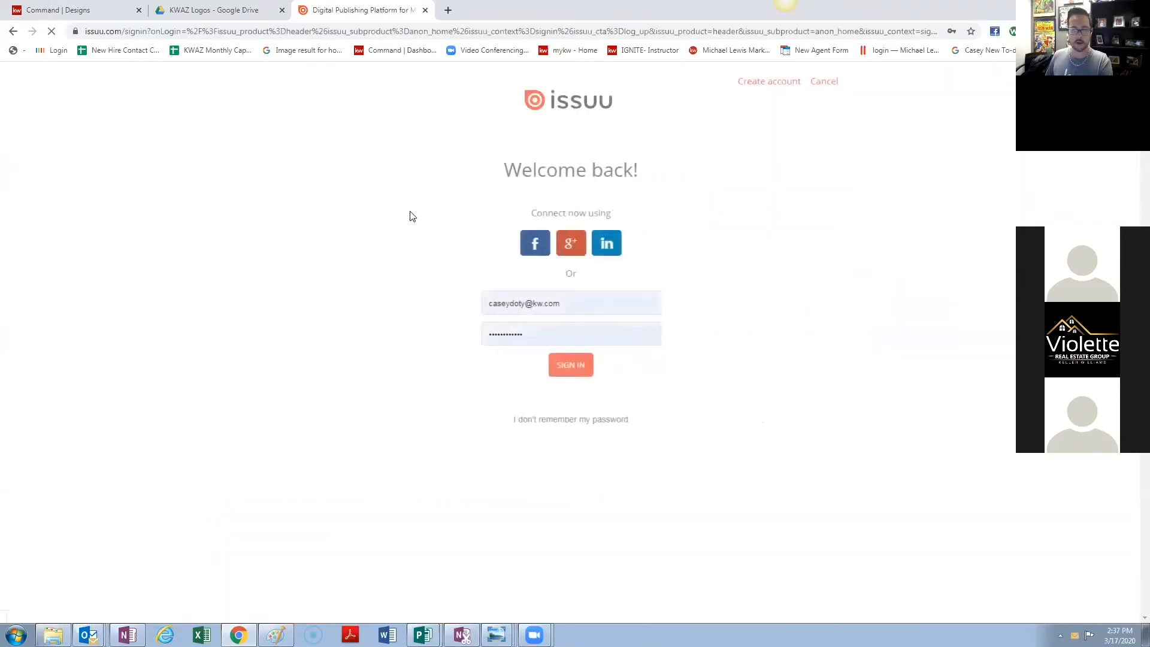
{"action": "left_click", "coordinate": [572, 365]}
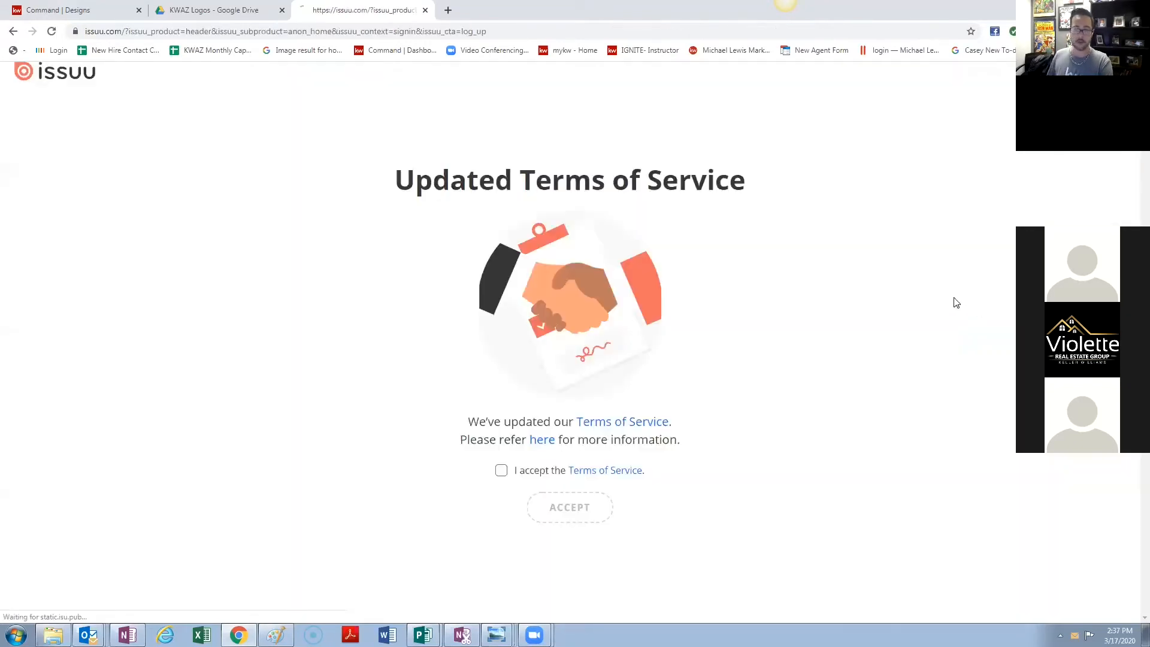
{"action": "left_click", "coordinate": [502, 472]}
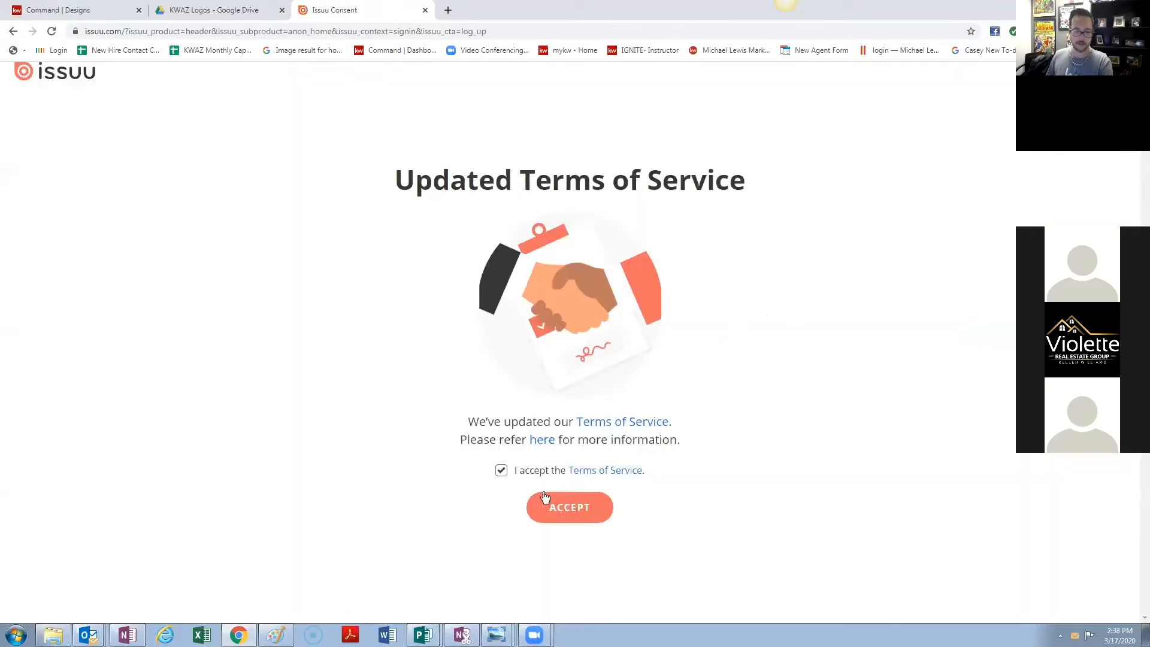
{"action": "left_click", "coordinate": [550, 499]}
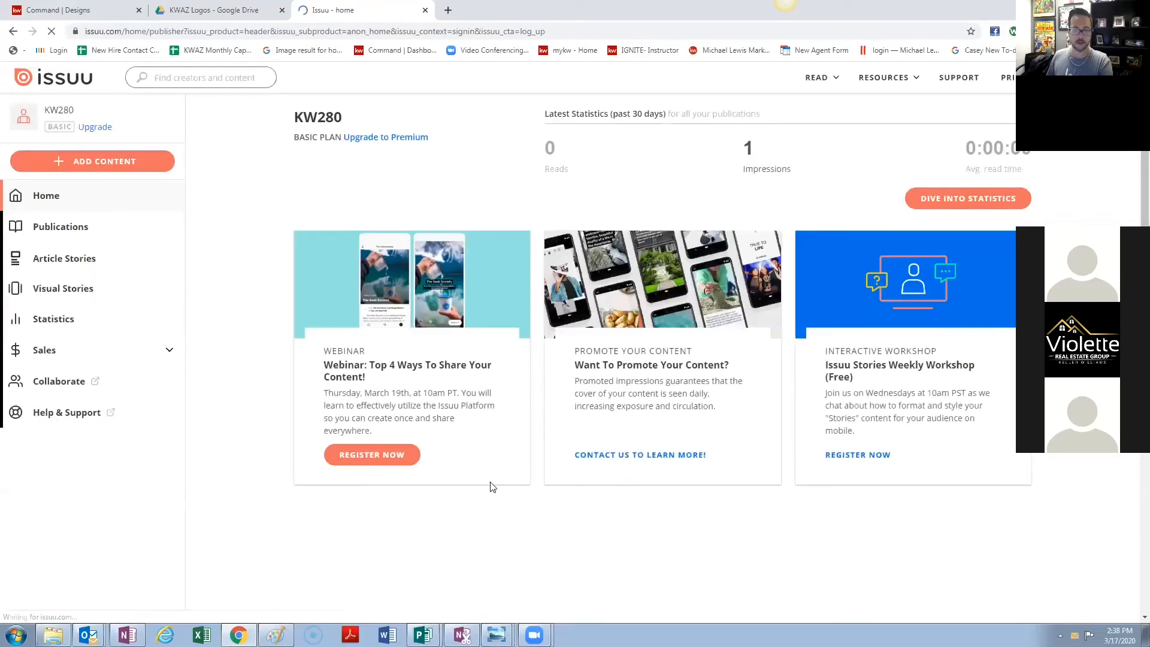
- Open the Keller Williams Arizona Realty Info publication live and show it full screen
{"action": "left_click", "coordinate": [57, 230]}
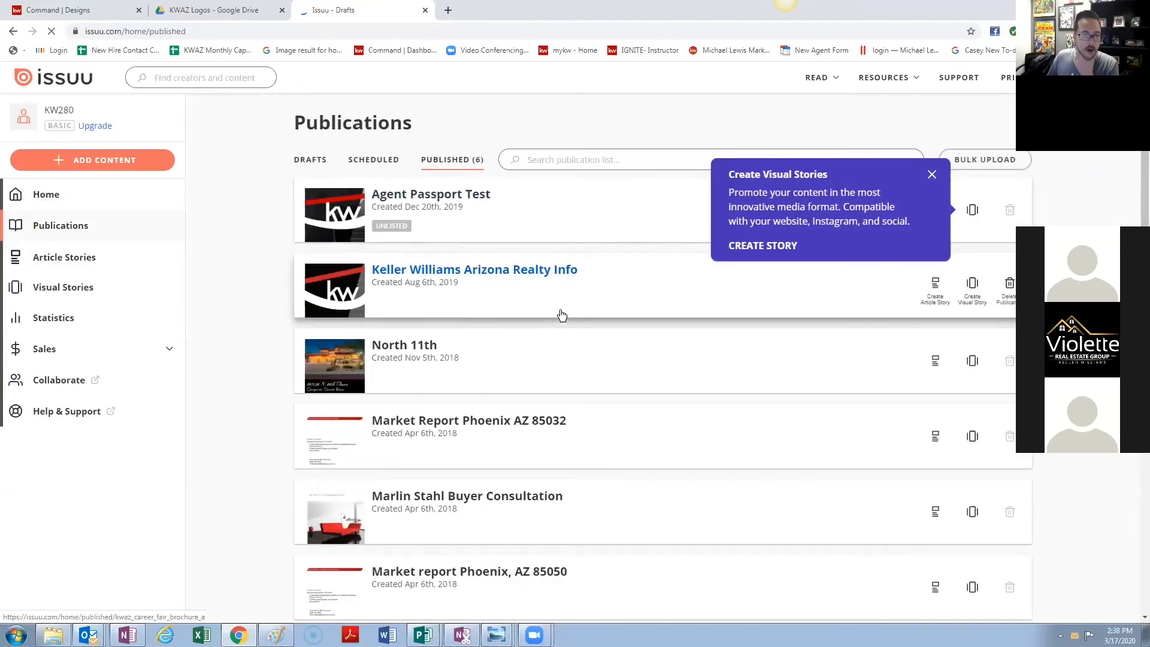
{"action": "left_click", "coordinate": [931, 175]}
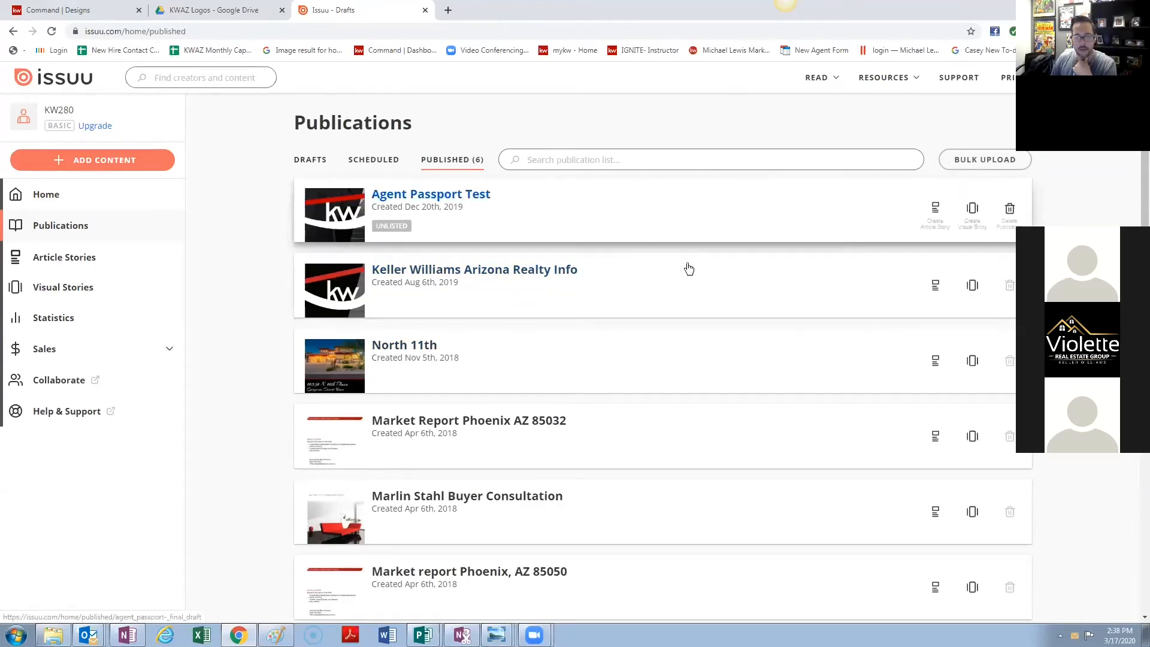
{"action": "left_click", "coordinate": [780, 290]}
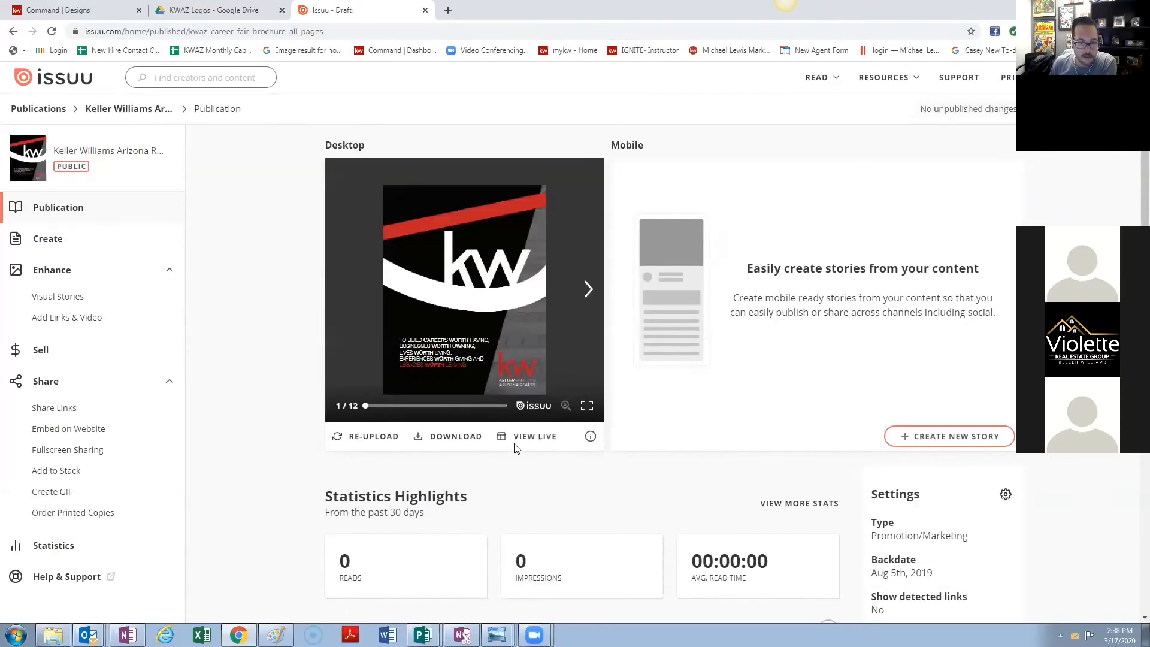
{"action": "left_click", "coordinate": [520, 438]}
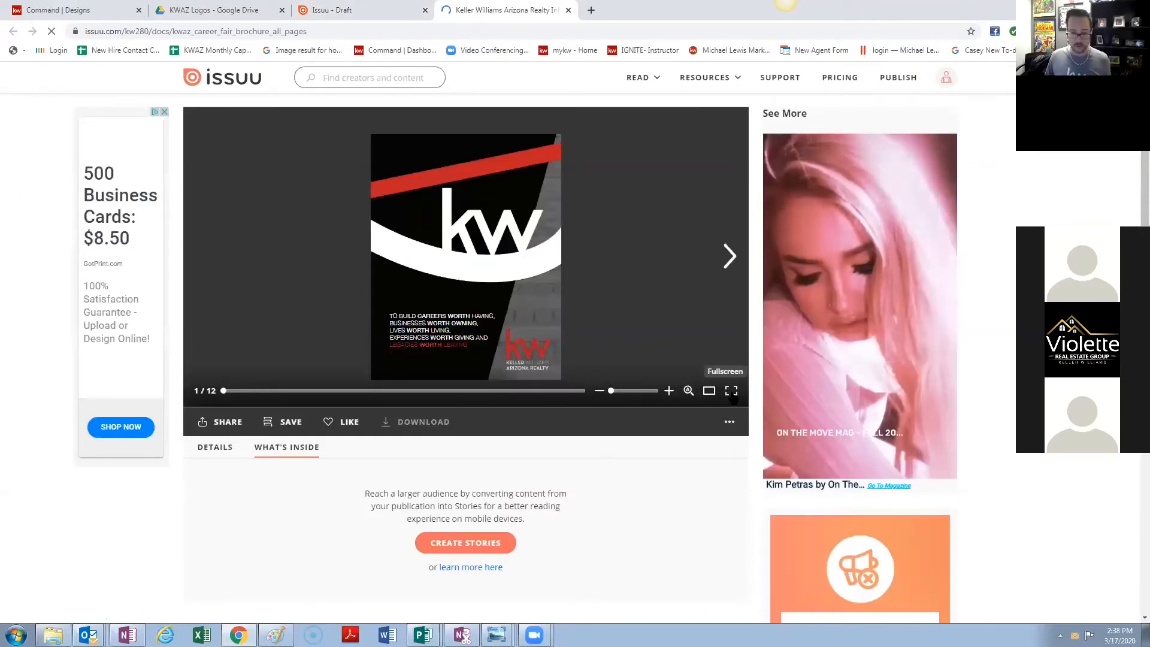
{"action": "left_click", "coordinate": [731, 390]}
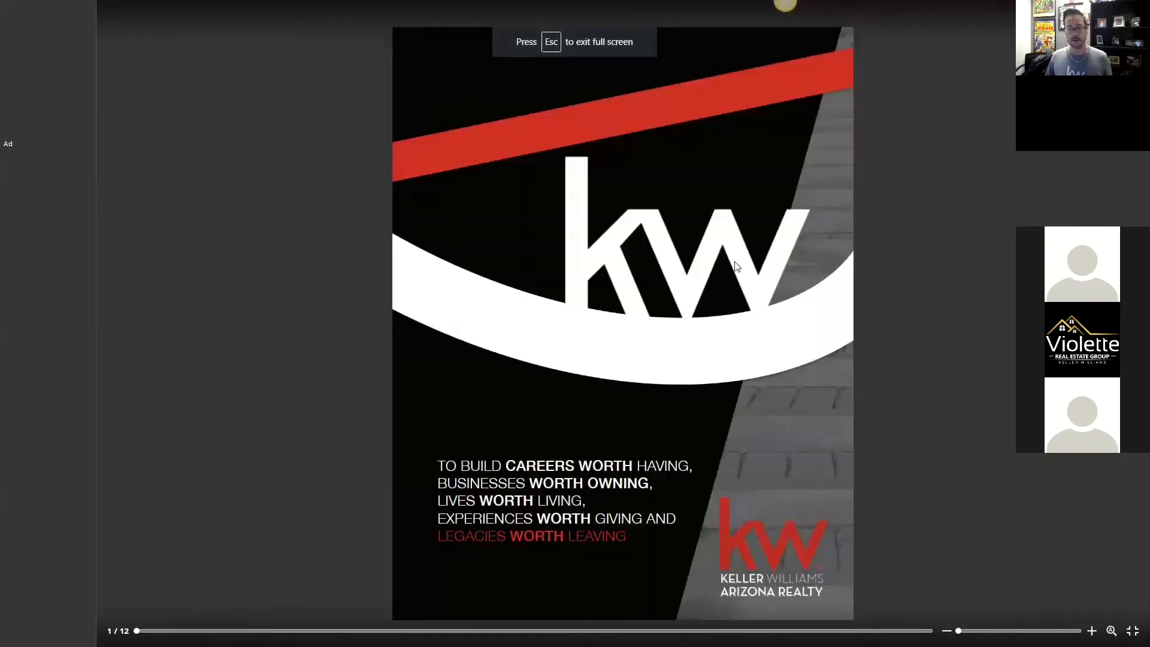
- Flip through the brochure spreads to its last page
{"action": "left_click", "coordinate": [707, 257]}
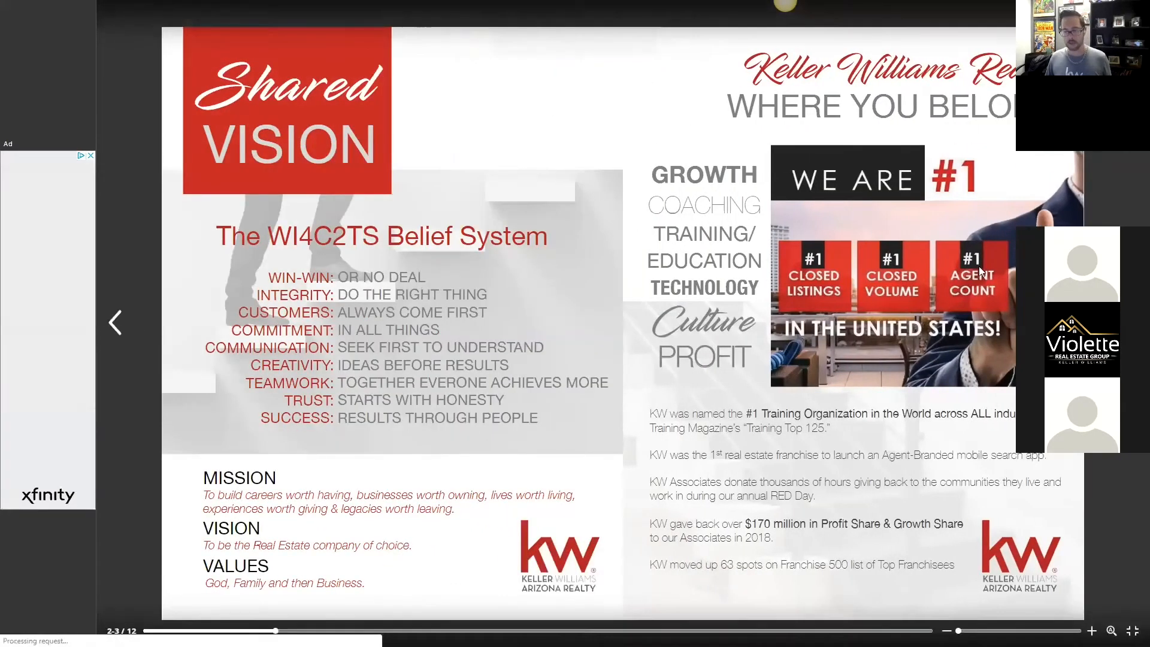
{"action": "left_click", "coordinate": [979, 266]}
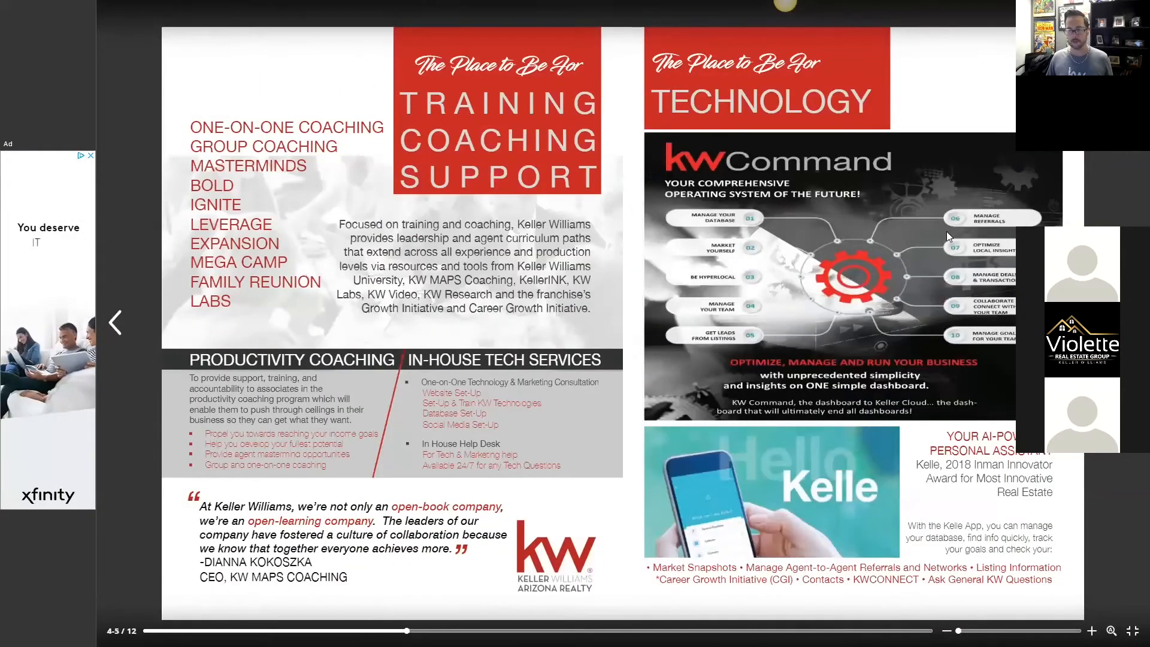
{"action": "key", "text": "Right"}
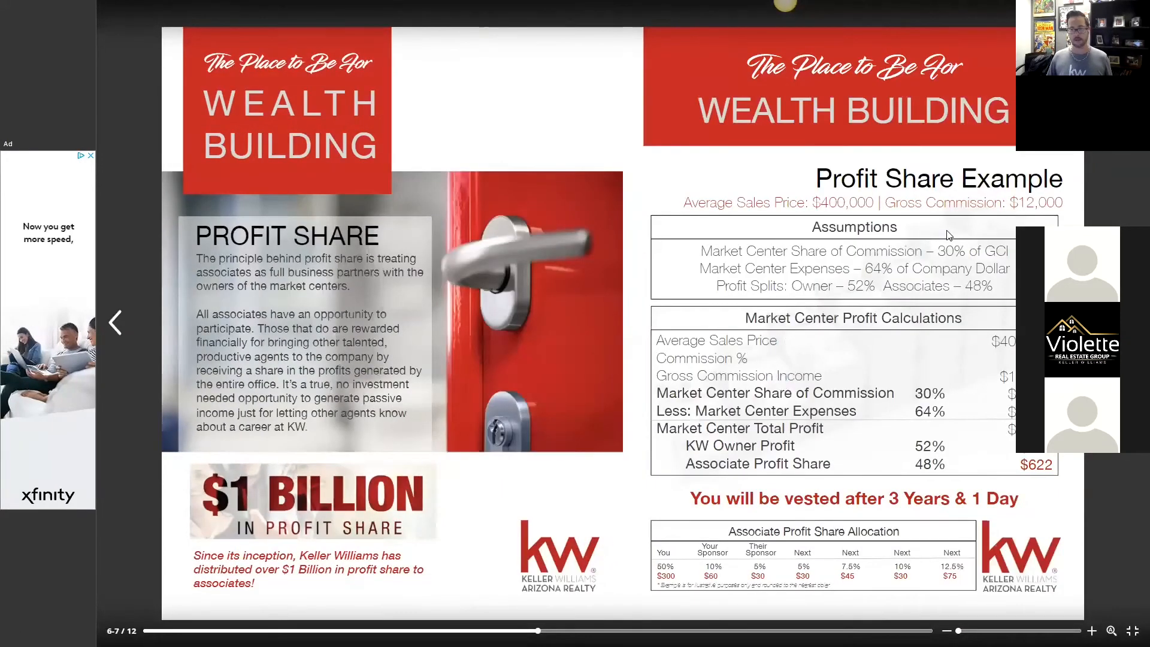
{"action": "key", "text": "Right"}
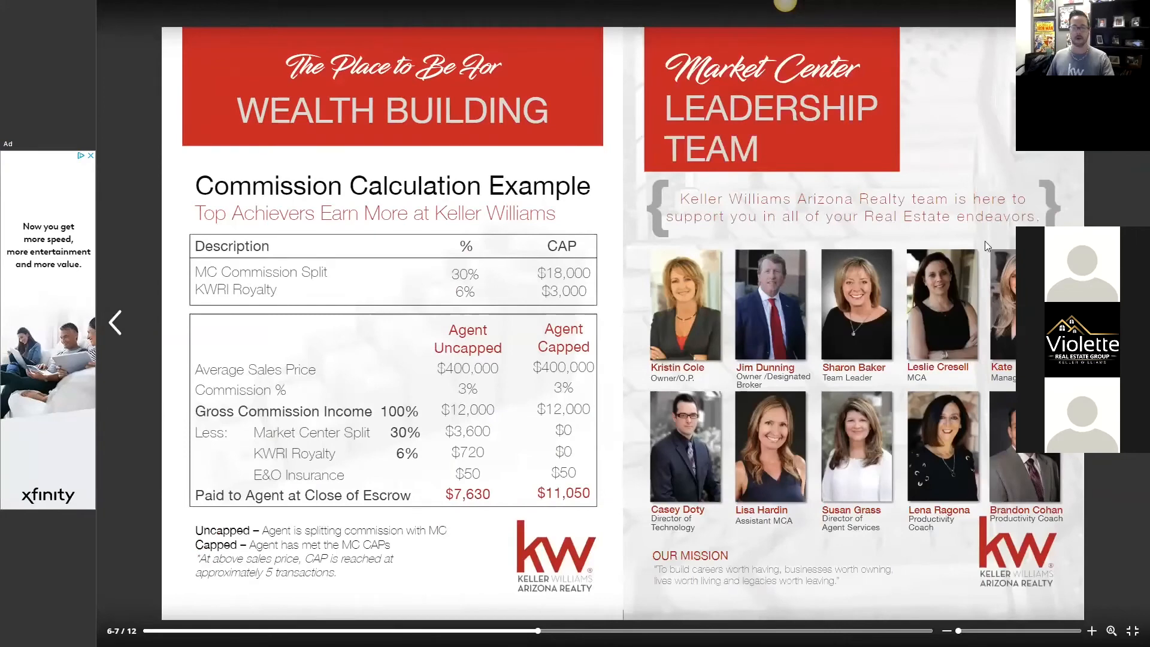
{"action": "left_click_drag", "start_coordinate": [961, 269], "coordinate": [277, 373]}
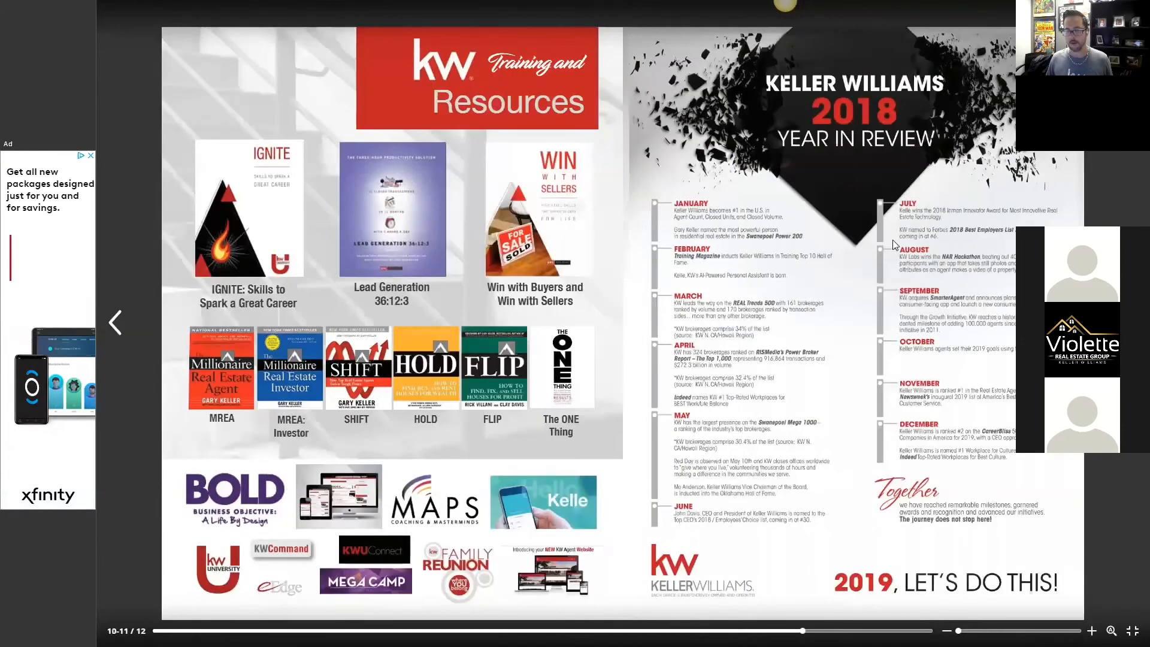
{"action": "left_click_drag", "start_coordinate": [892, 240], "coordinate": [156, 285]}
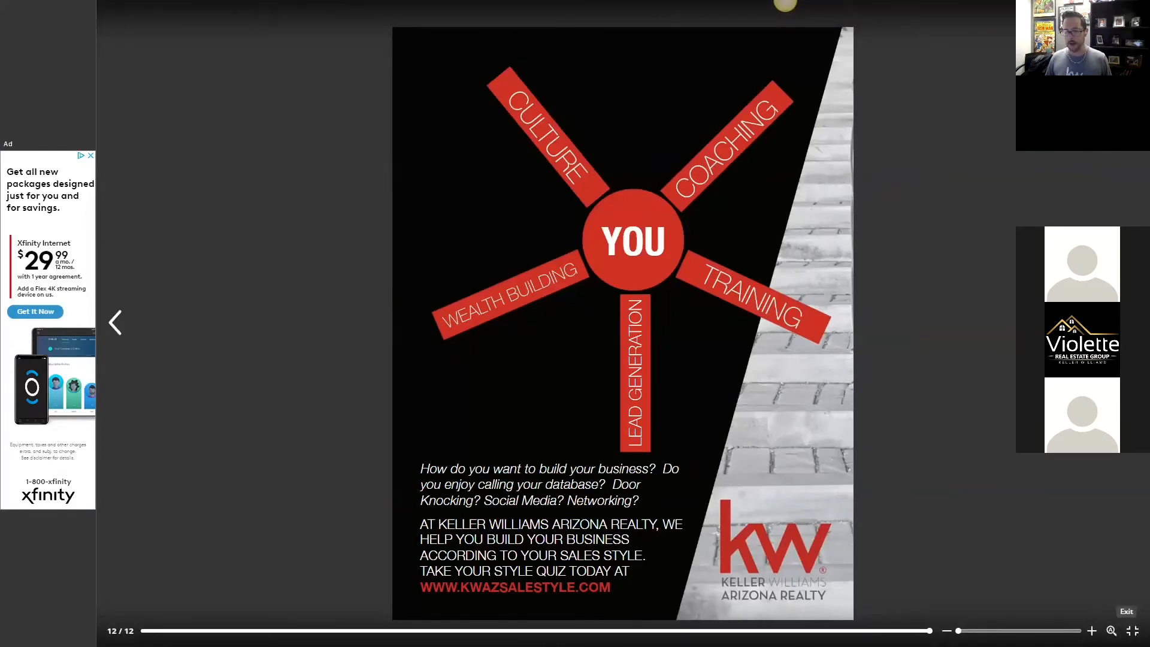
- Exit full screen and return to the Published publications list
{"action": "left_click", "coordinate": [1133, 631]}
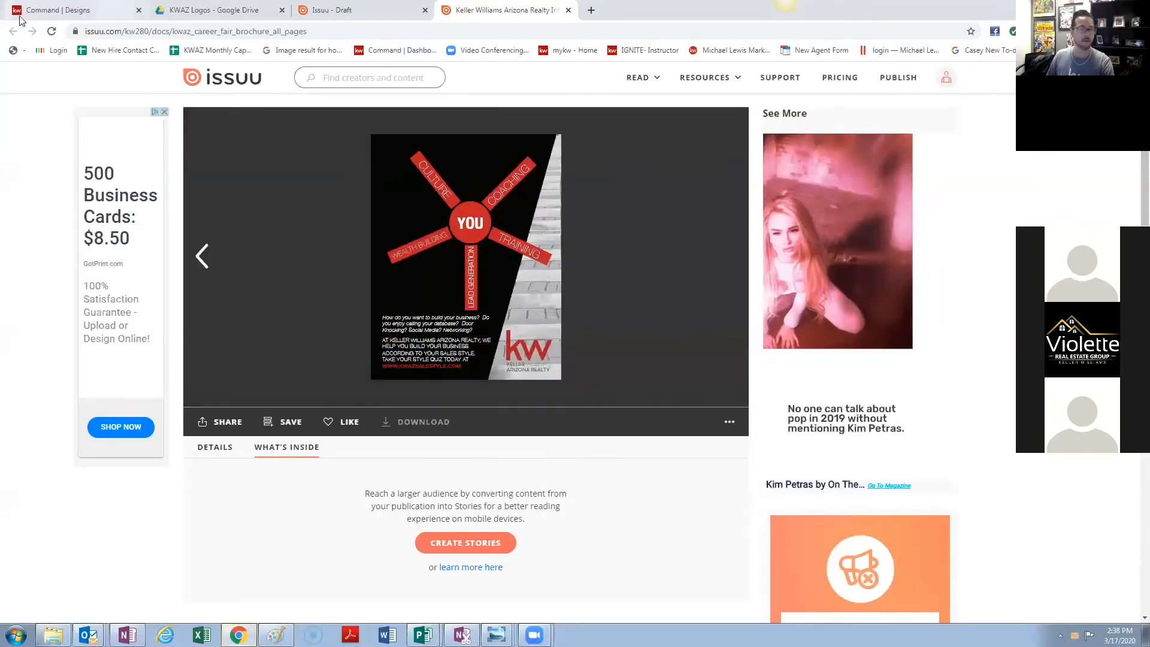
{"action": "left_click", "coordinate": [346, 10]}
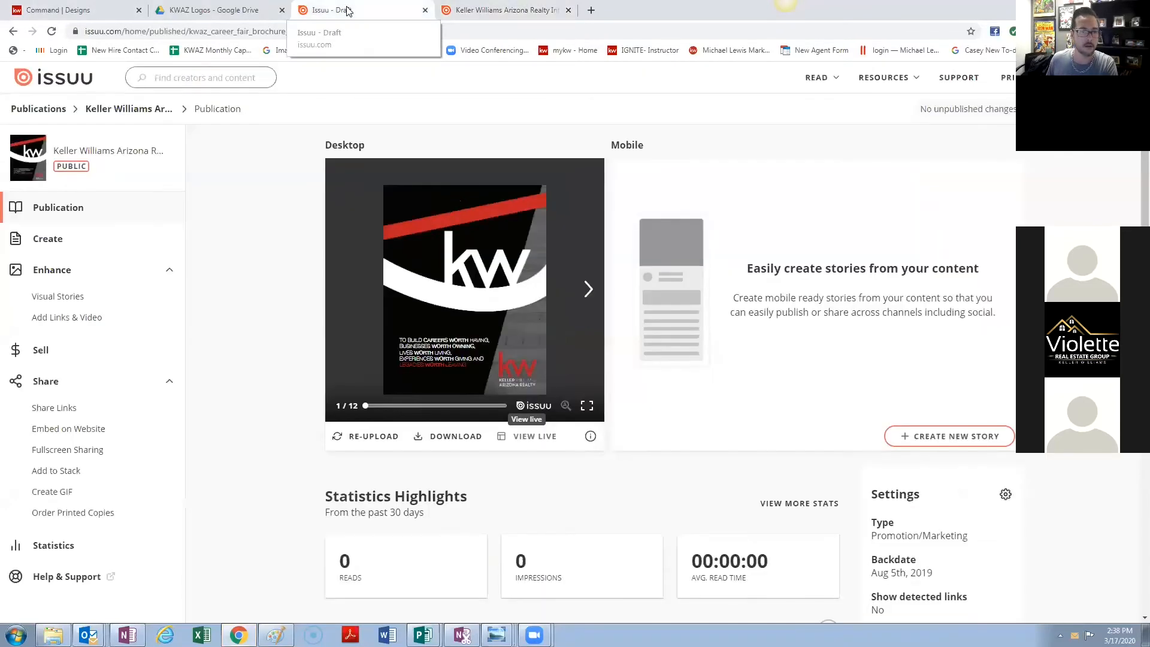
{"action": "left_click", "coordinate": [13, 31]}
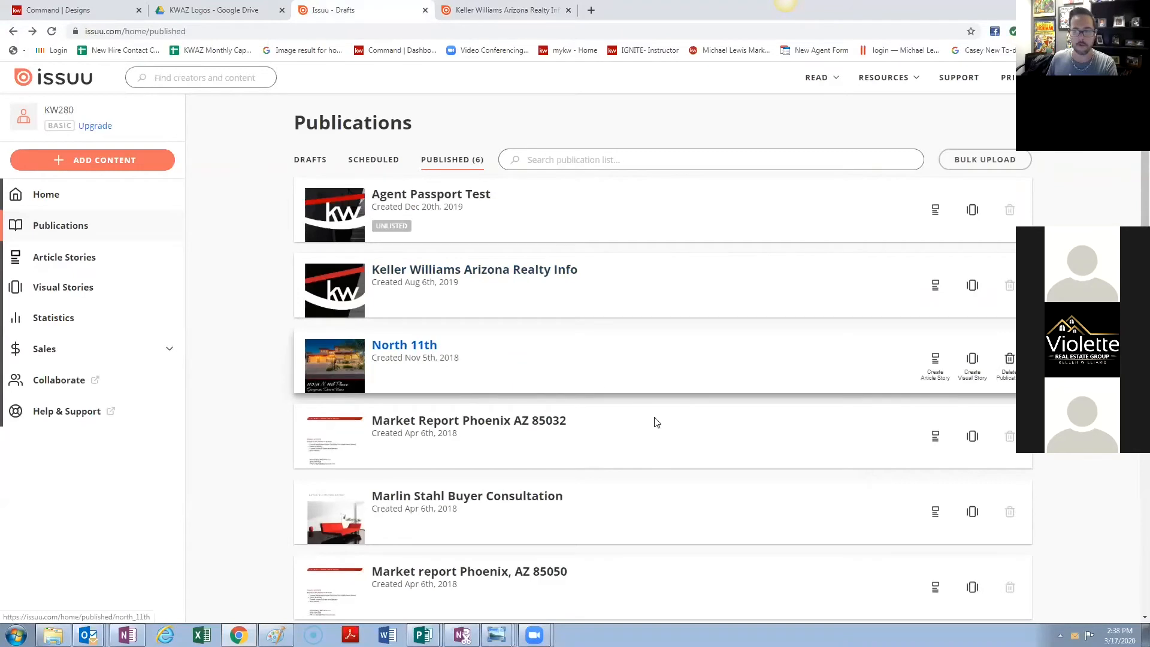
- Open the North 11th flyer full screen and flip through to its last page
{"action": "left_click", "coordinate": [446, 350]}
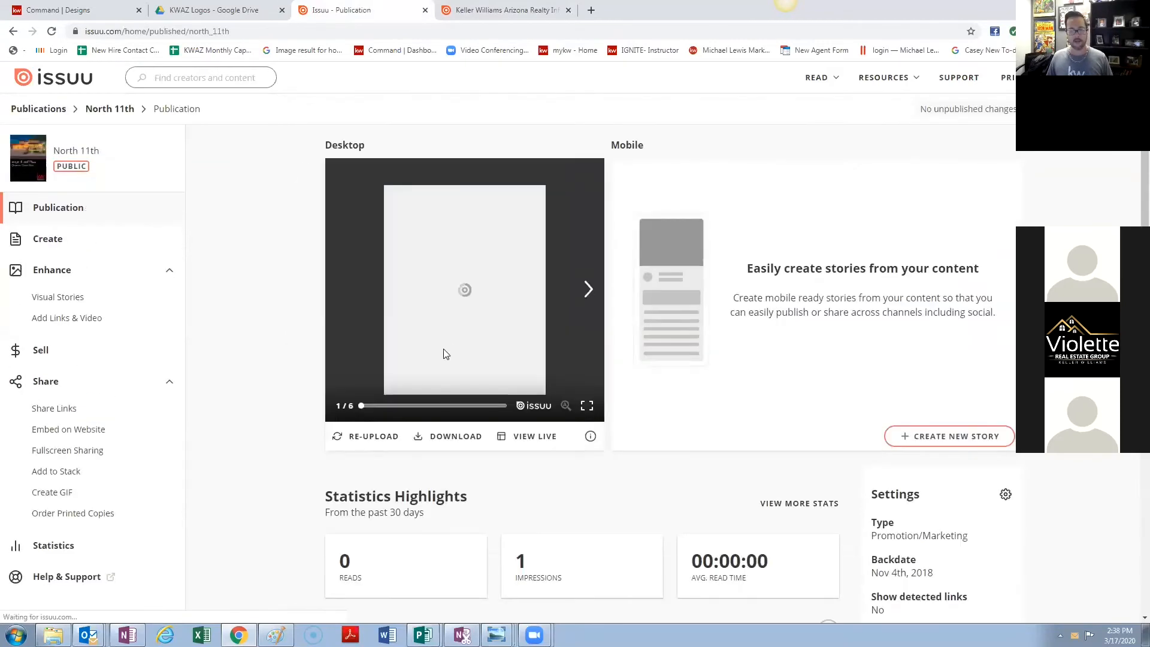
{"action": "left_click", "coordinate": [587, 406]}
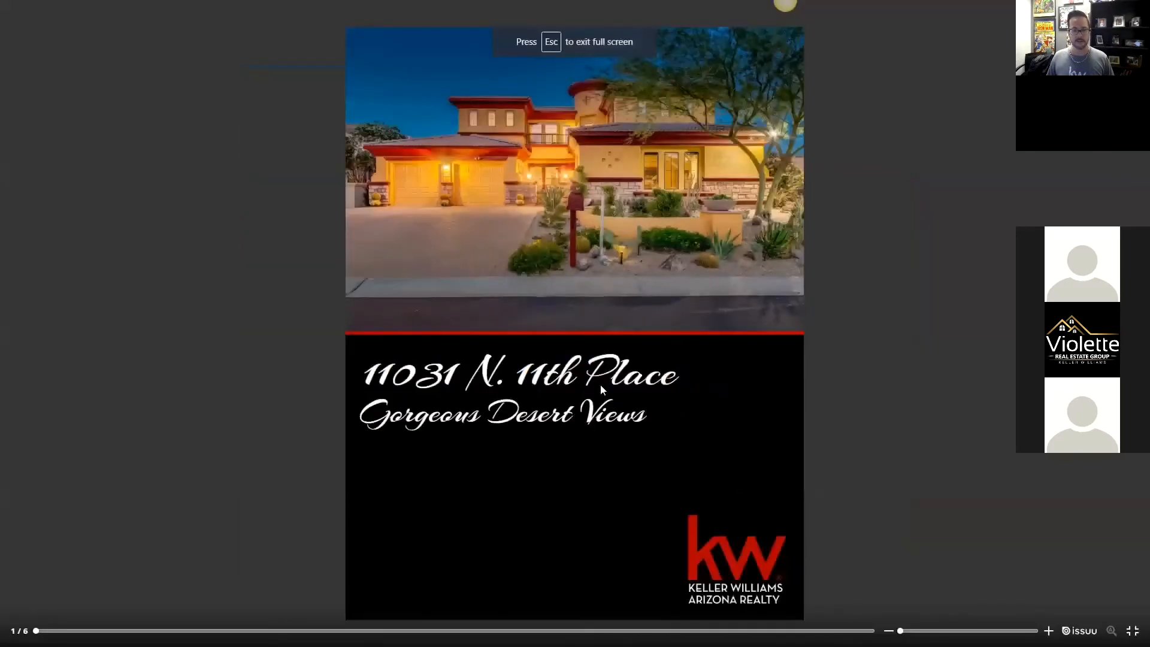
{"action": "left_click_drag", "start_coordinate": [766, 250], "coordinate": [102, 387]}
{"action": "left_click", "coordinate": [923, 294]}
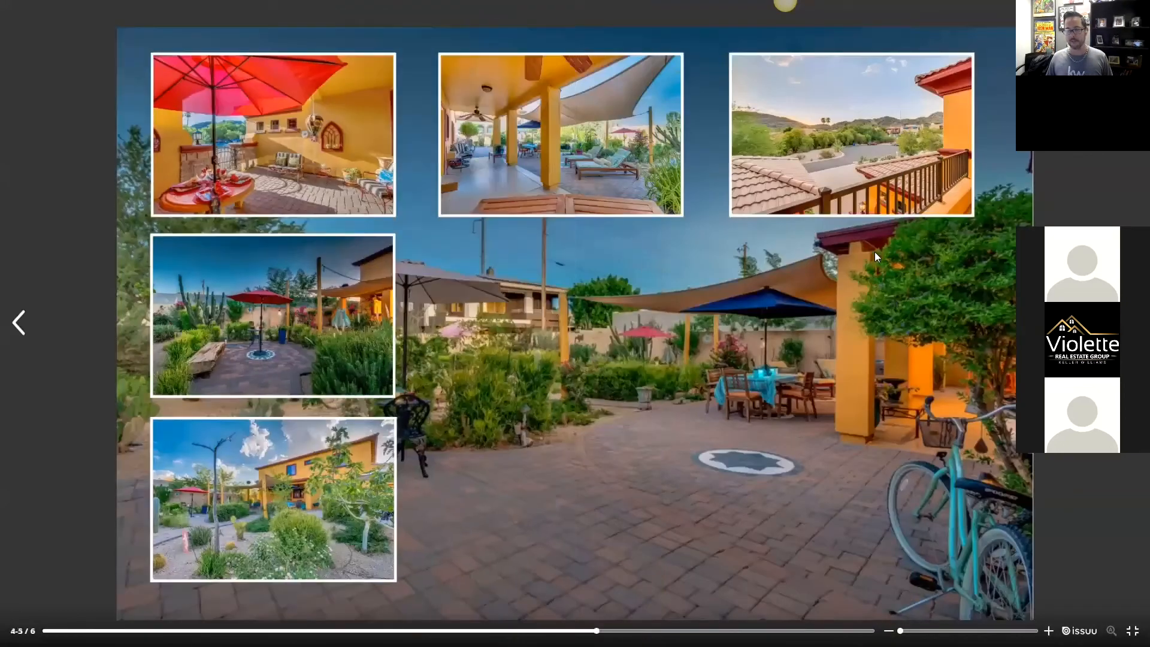
{"action": "left_click", "coordinate": [875, 251]}
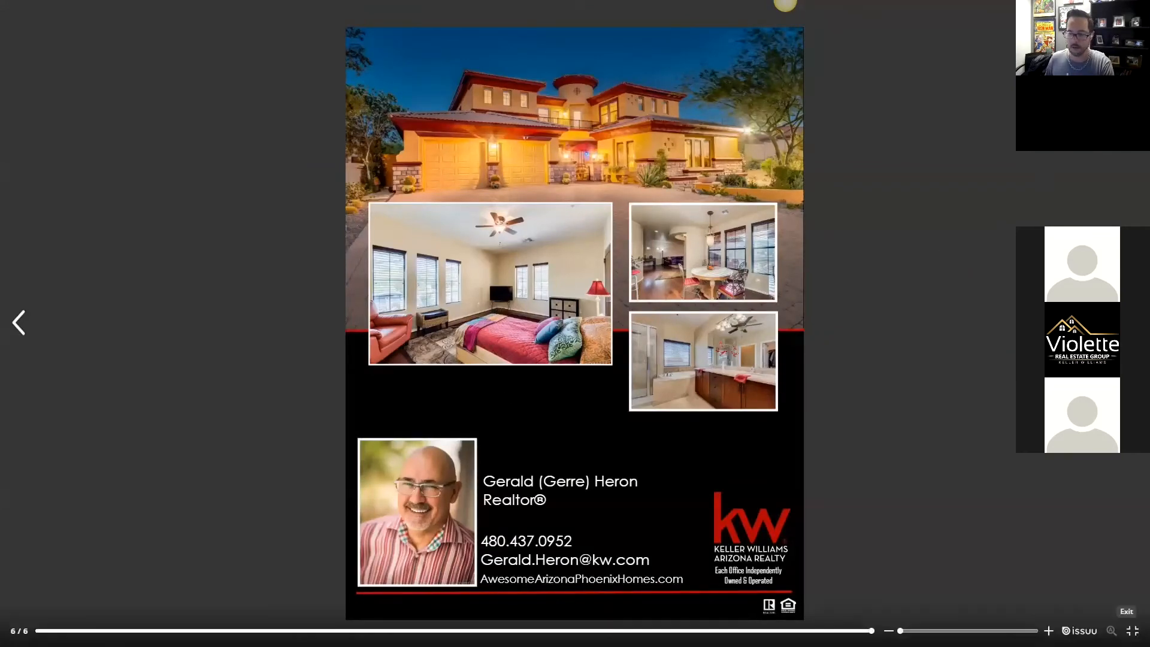
- Exit full screen and close both Issuu tabs
{"action": "left_click", "coordinate": [1132, 631]}
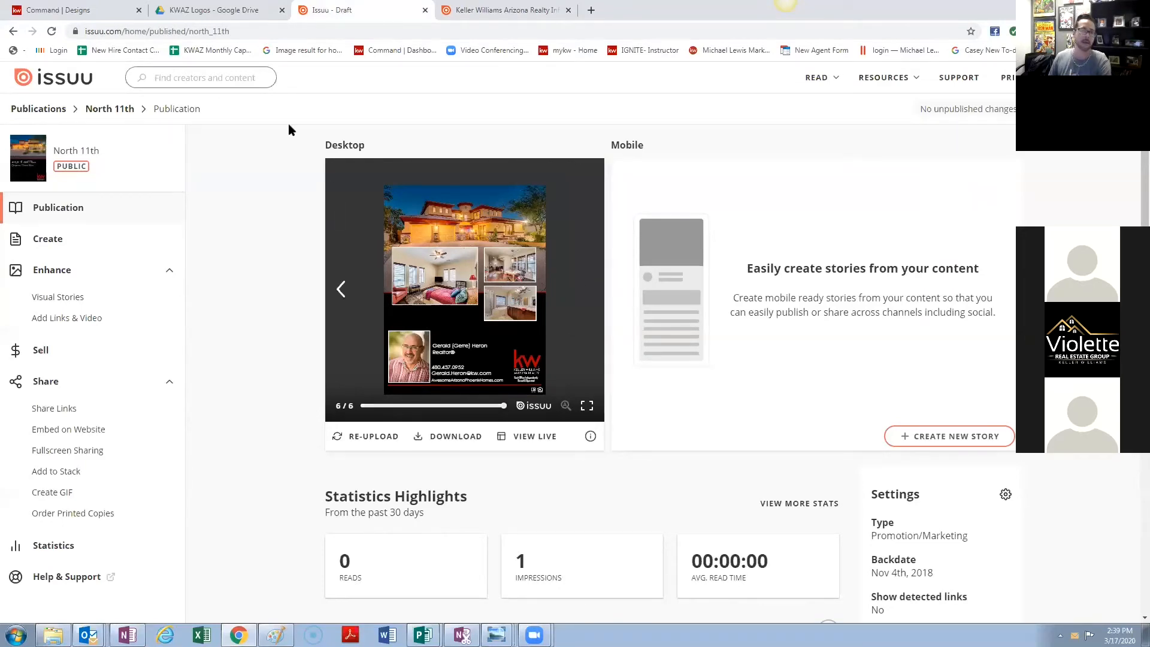
{"action": "left_click", "coordinate": [424, 10]}
{"action": "left_click", "coordinate": [424, 10]}
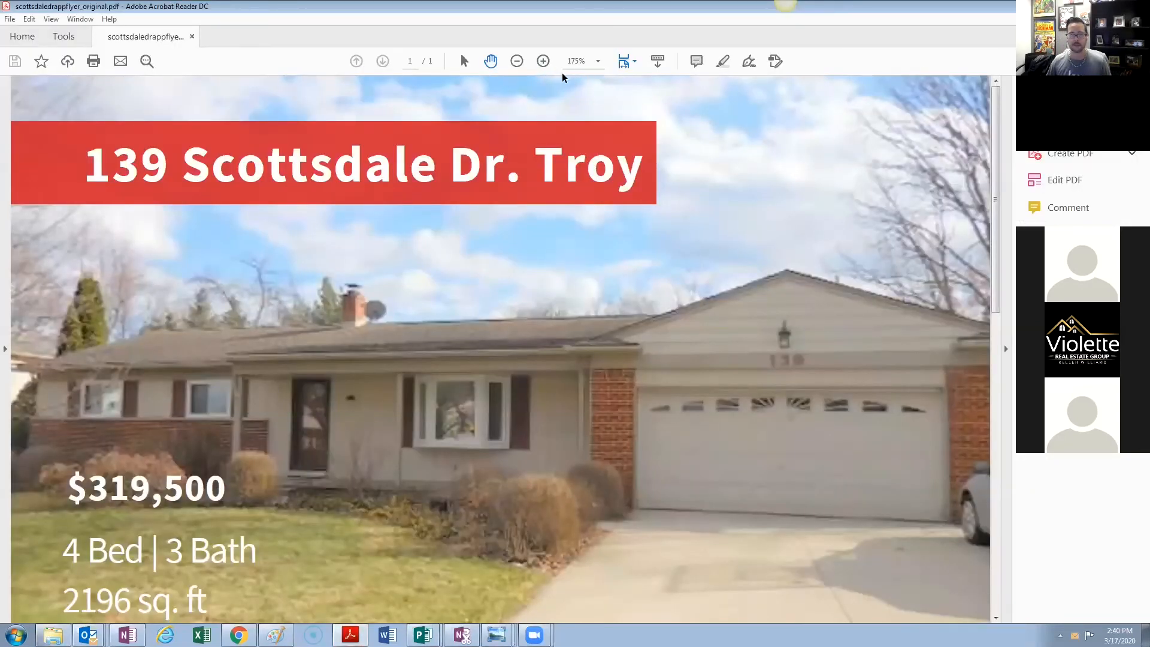
- Zoom the scottsdaledrappflyer_original.pdf flyer out to 100% and switch to read mode
{"action": "left_click", "coordinate": [518, 62]}
{"action": "left_click", "coordinate": [518, 62]}
{"action": "left_click", "coordinate": [518, 62]}
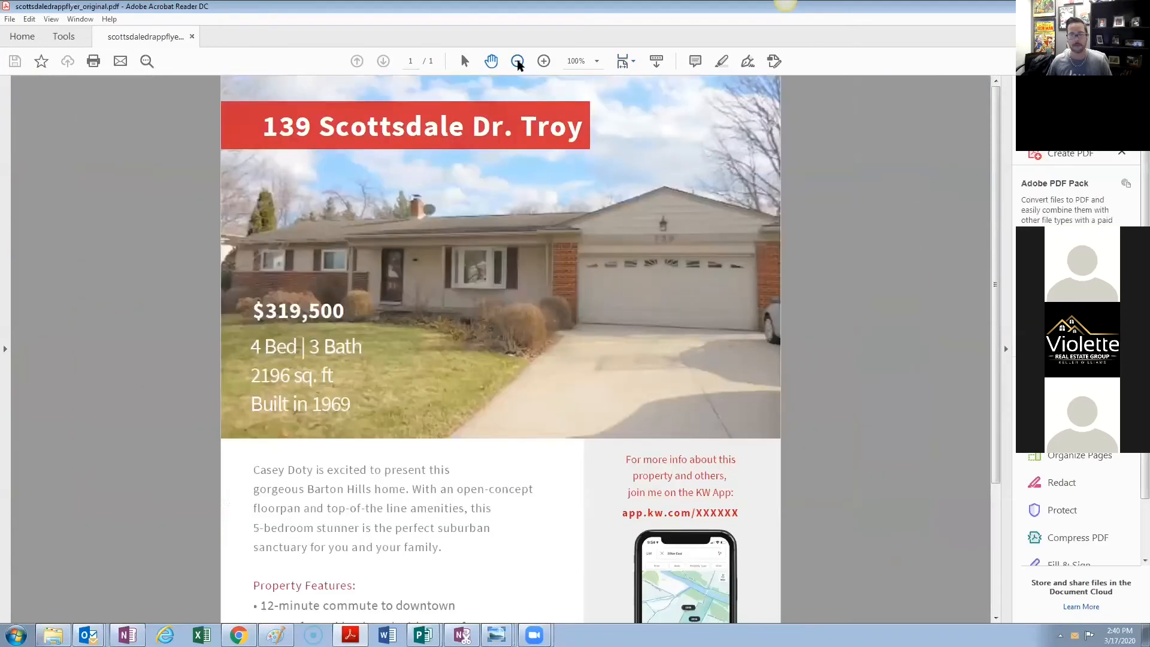
{"action": "left_click", "coordinate": [625, 62]}
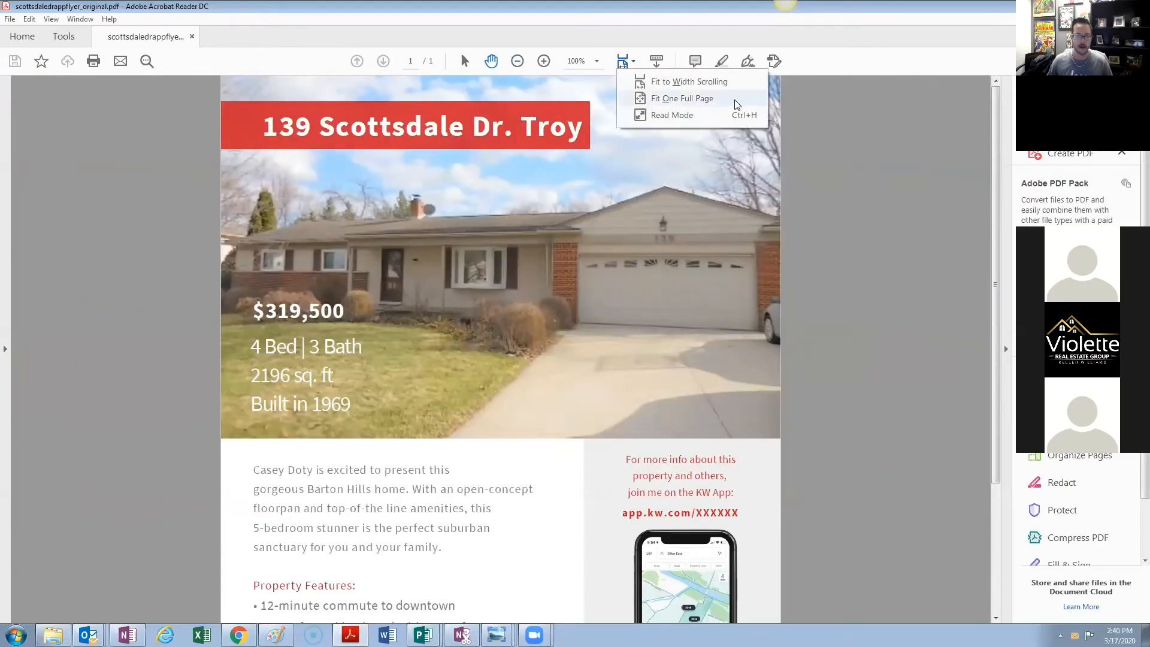
{"action": "left_click", "coordinate": [689, 115]}
- Scroll through the flyer, then close Acrobat Reader with Alt+F4
{"action": "scroll", "coordinate": [616, 274], "scroll_direction": "down", "scroll_amount": 3}
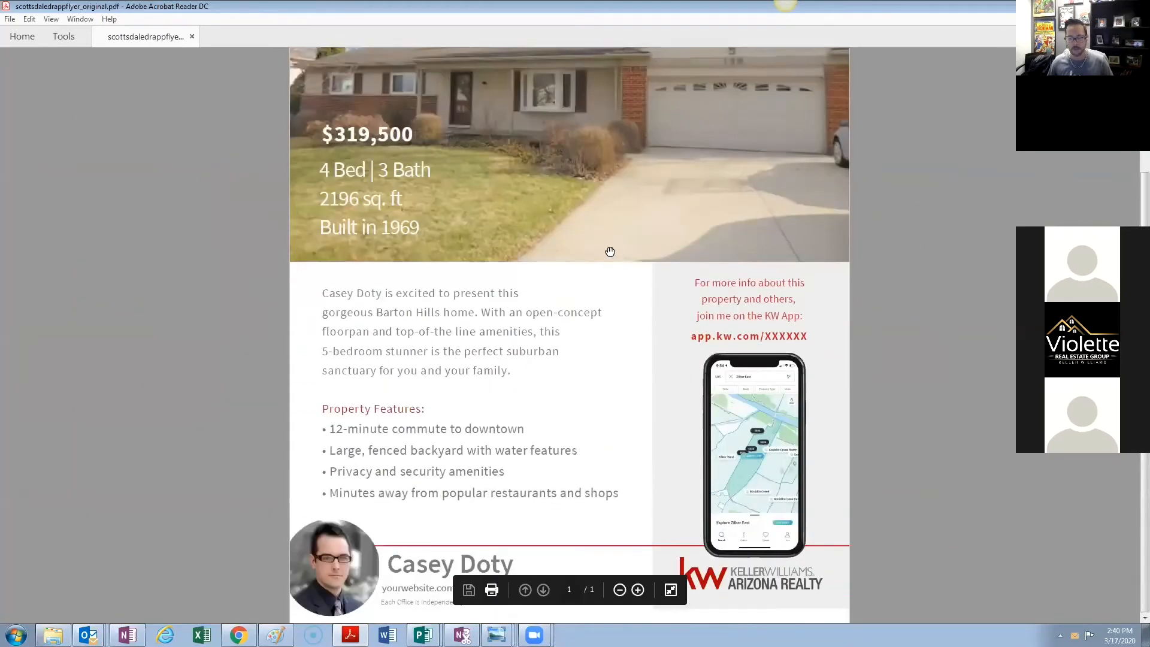
{"action": "scroll", "coordinate": [645, 251], "scroll_direction": "up", "scroll_amount": 3}
{"action": "scroll", "coordinate": [654, 251], "scroll_direction": "down", "scroll_amount": 3}
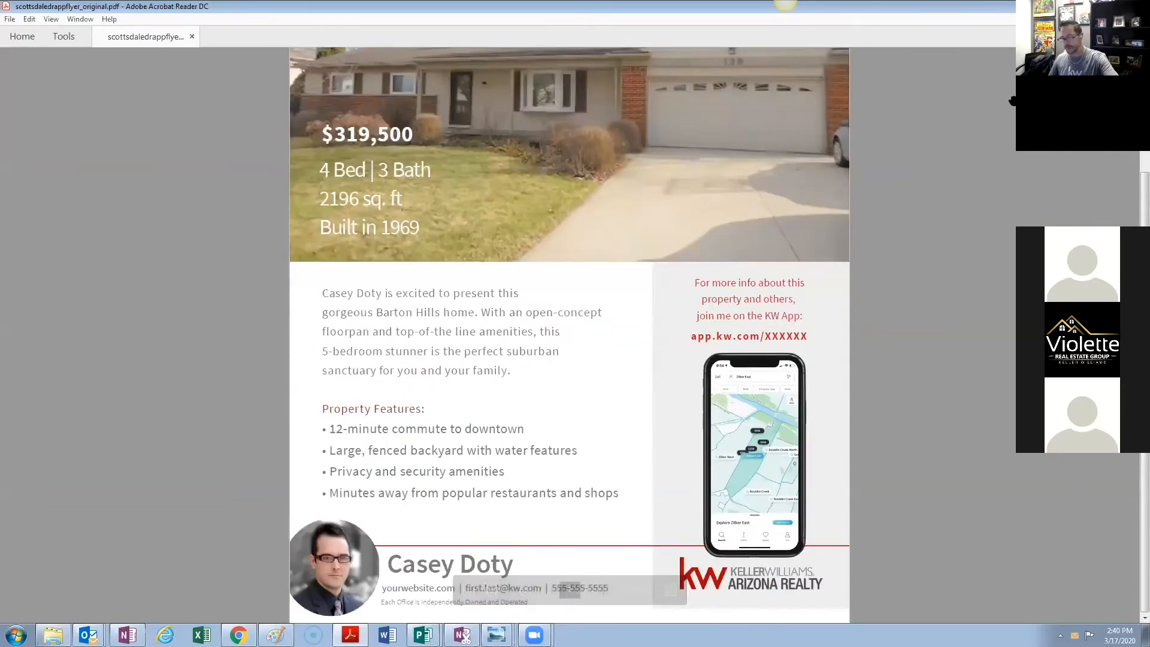
{"action": "key", "text": "alt+F4"}
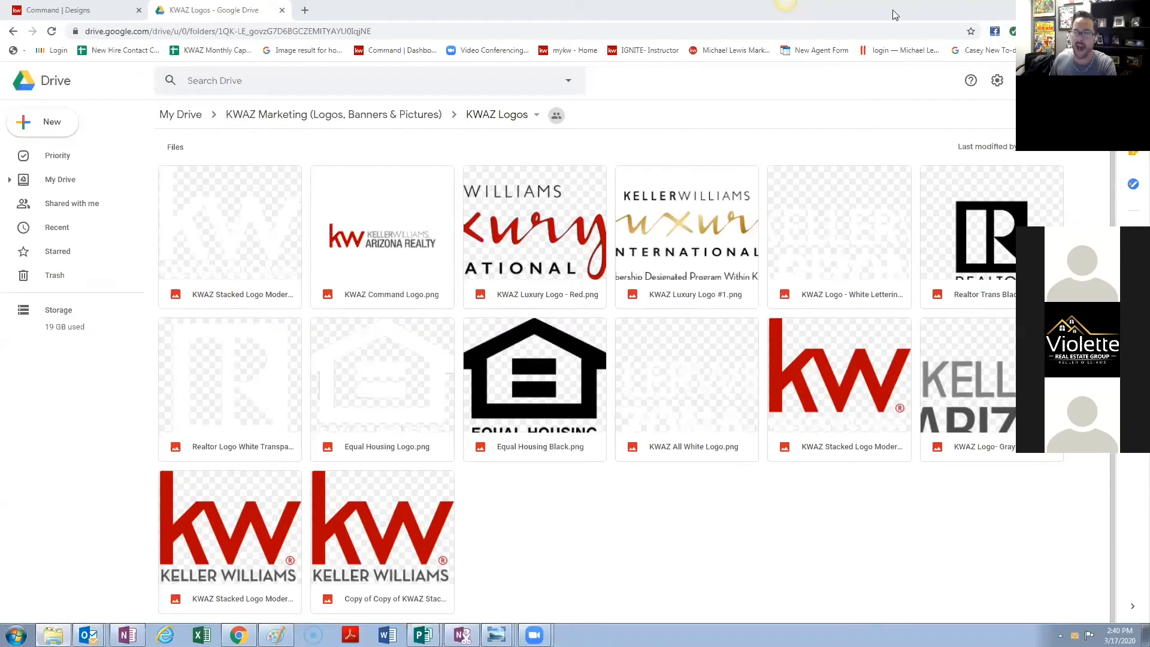
- Switch back to the Command | Designs tab showing My Design Templates
{"action": "left_click", "coordinate": [94, 7]}
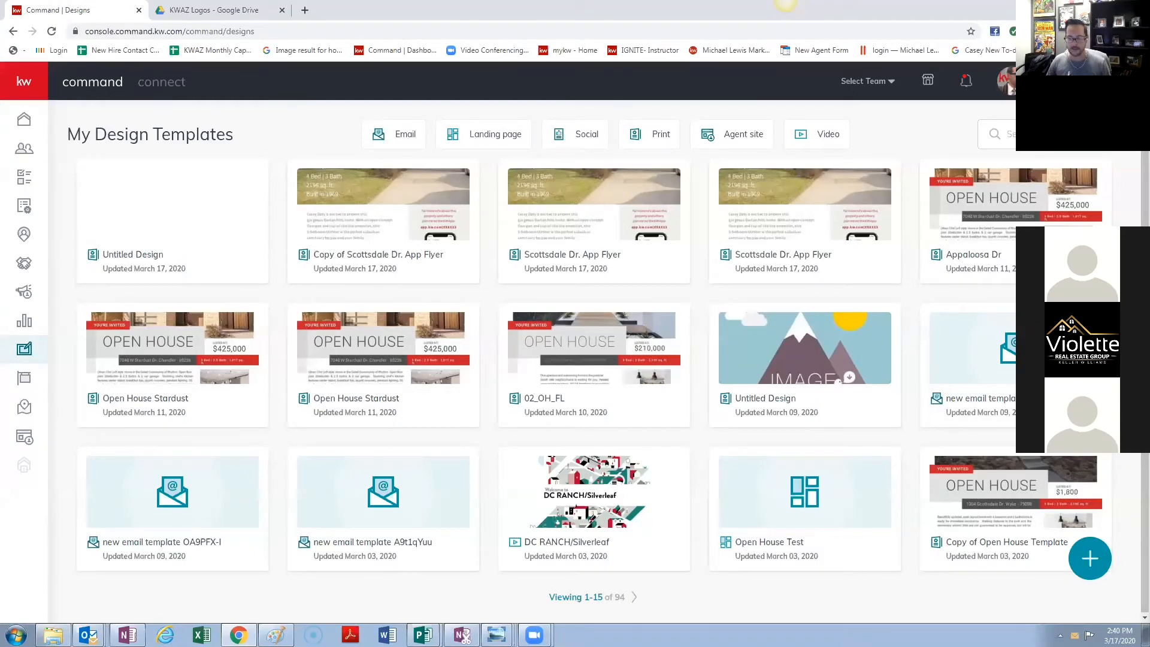
{"action": "left_click", "coordinate": [1090, 558]}
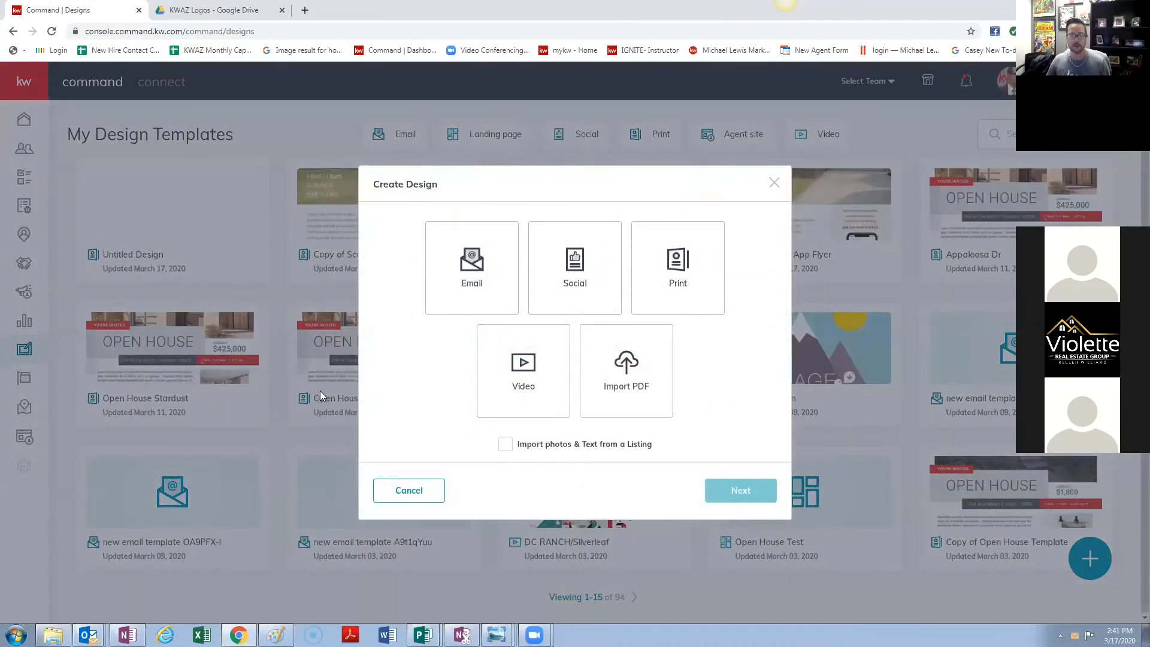
{"action": "left_click", "coordinate": [465, 288]}
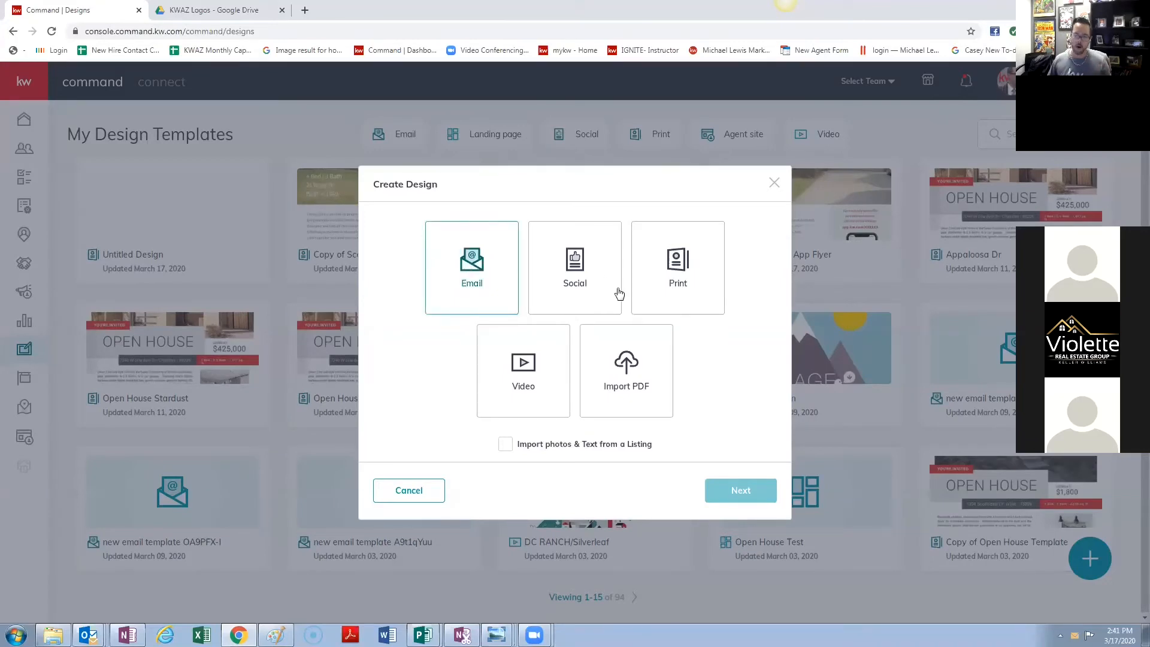
{"action": "left_click", "coordinate": [731, 494]}
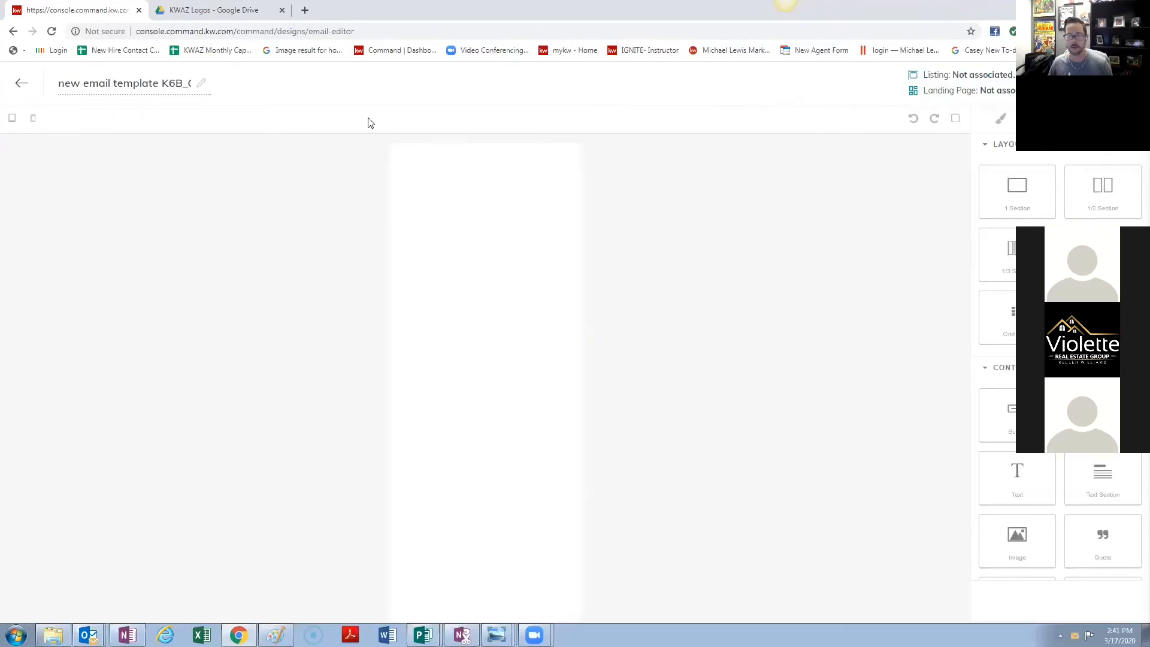
{"action": "left_click", "coordinate": [21, 90]}
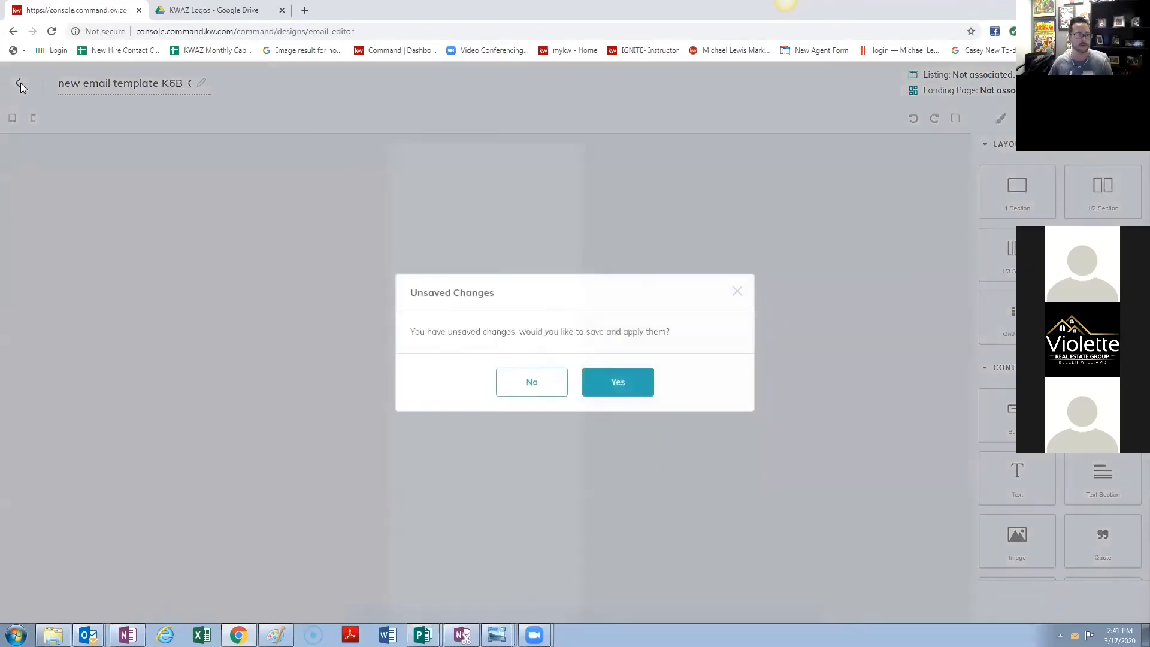
{"action": "left_click", "coordinate": [520, 381]}
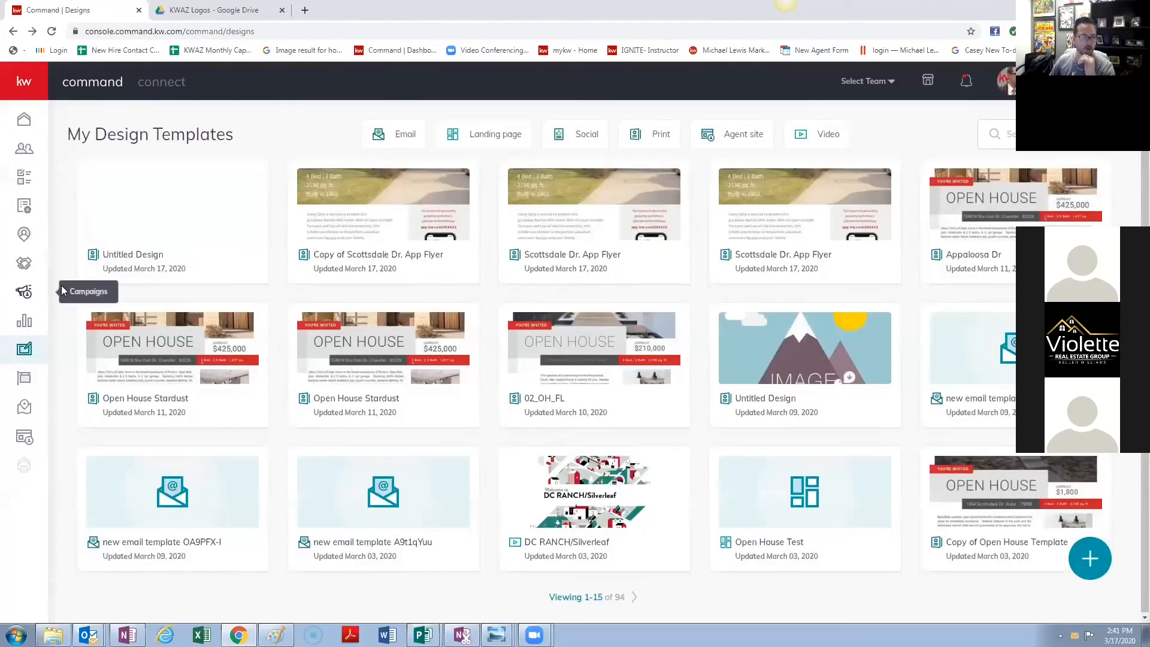
- Leave Designs for Campaigns, start a new Email campaign, and bring up its design templates
{"action": "left_click", "coordinate": [26, 290]}
{"action": "left_click", "coordinate": [635, 102]}
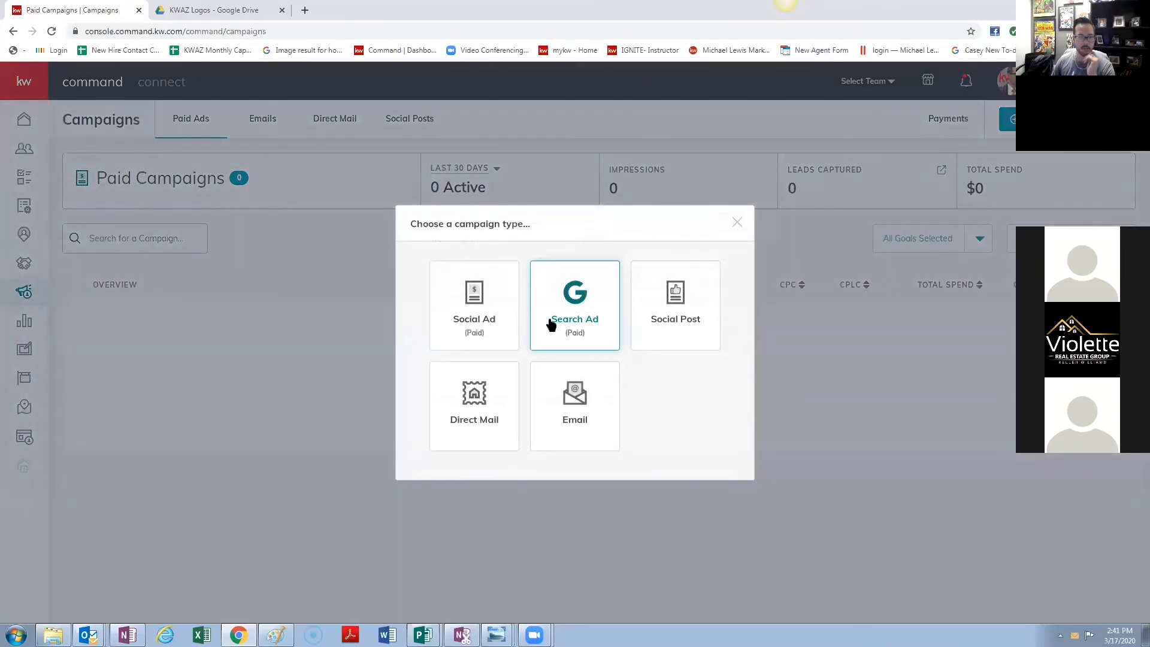
{"action": "left_click", "coordinate": [566, 414]}
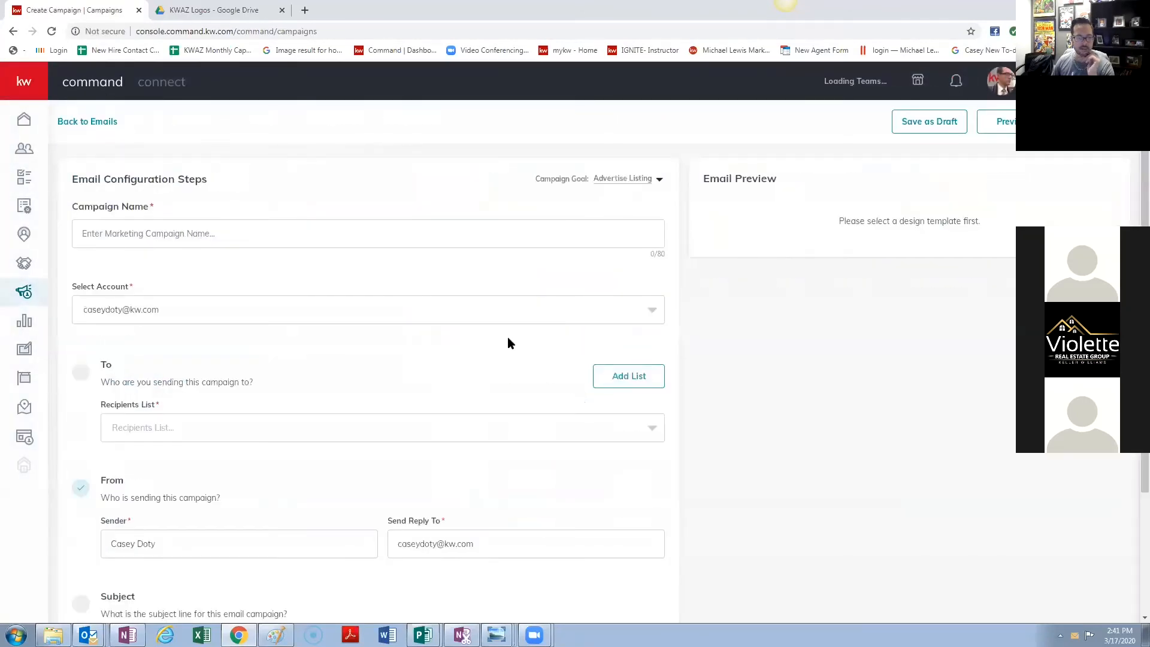
{"action": "scroll", "coordinate": [514, 353], "scroll_direction": "down", "scroll_amount": 3}
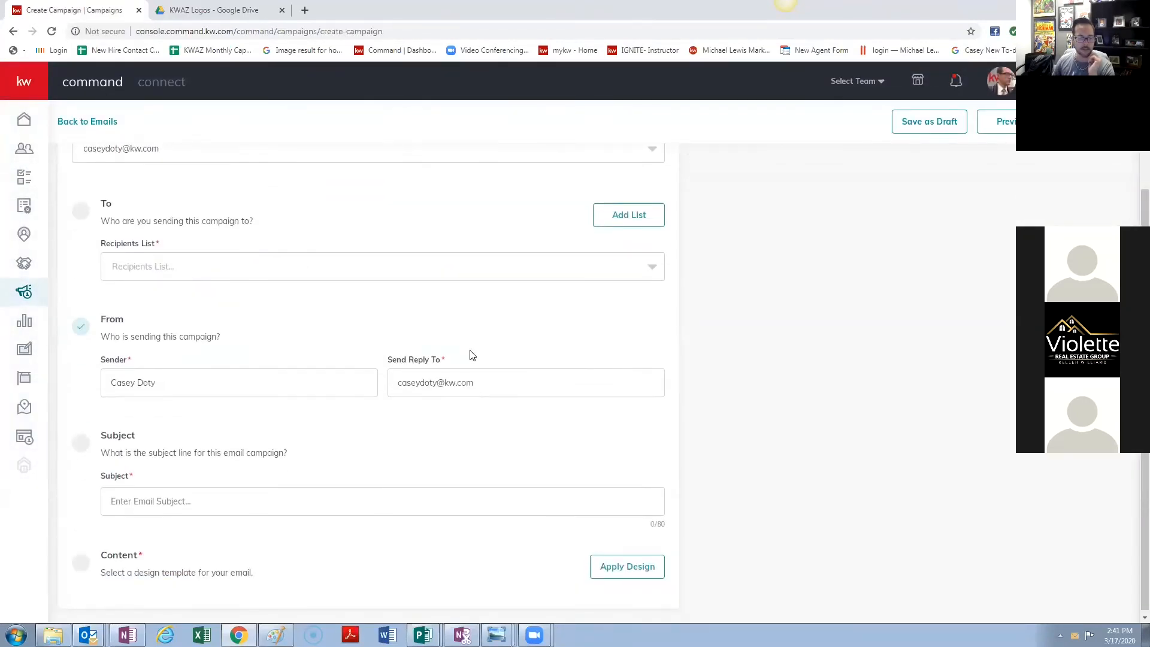
{"action": "left_click", "coordinate": [629, 569]}
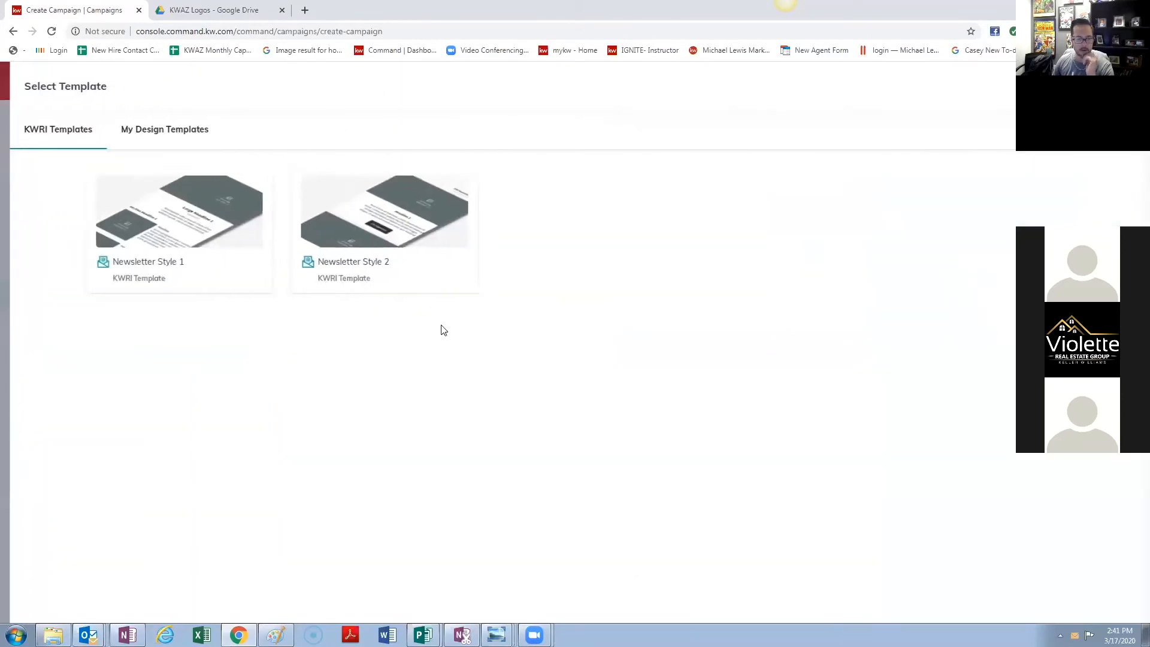
- Try KWRI Newsletter Style 1, entering 'New Home' as Headline 1 and reviewing the form
{"action": "left_click", "coordinate": [226, 228]}
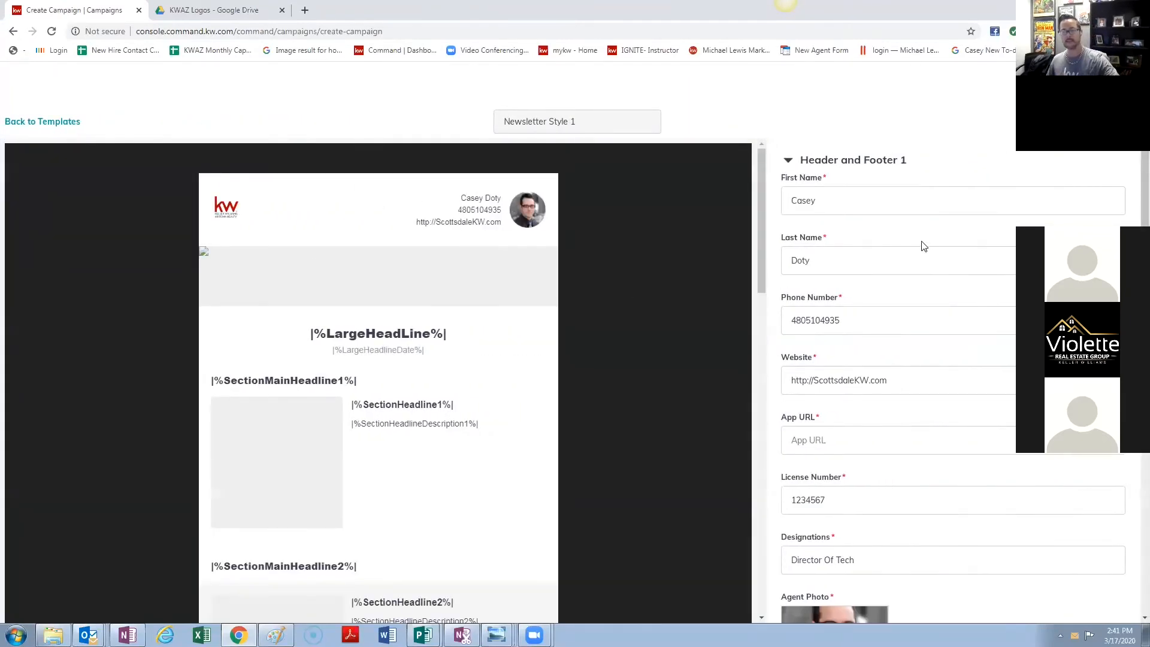
{"action": "scroll", "coordinate": [939, 364], "scroll_direction": "down", "scroll_amount": 1}
{"action": "scroll", "coordinate": [939, 363], "scroll_direction": "down", "scroll_amount": 10}
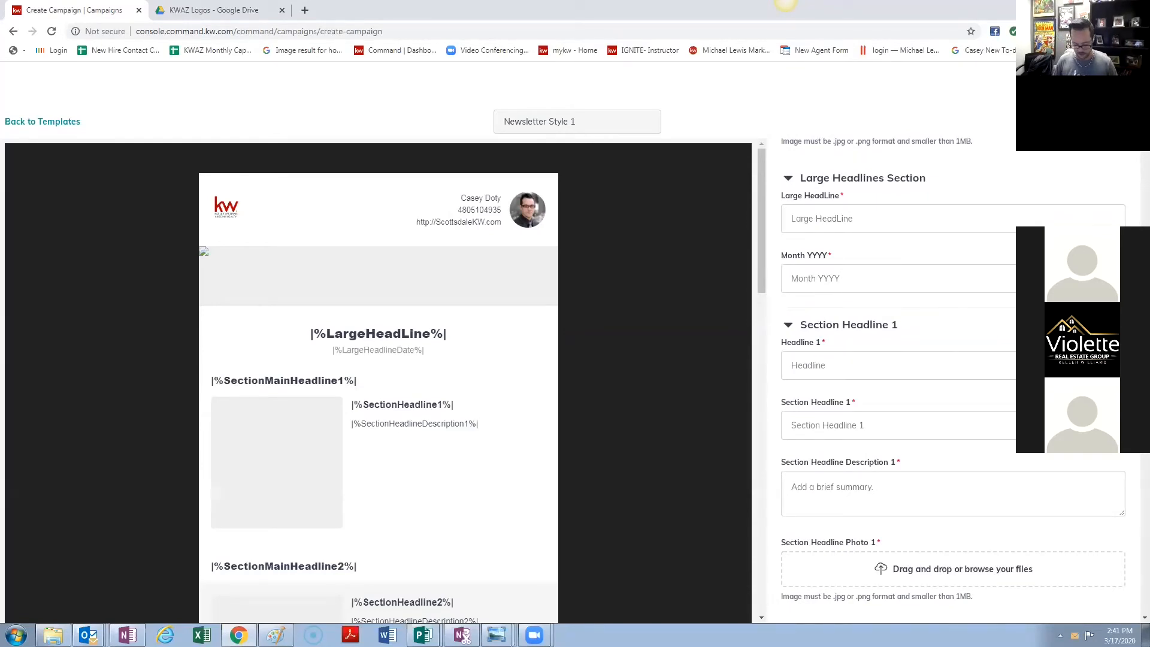
{"action": "type", "text": "New Home"}
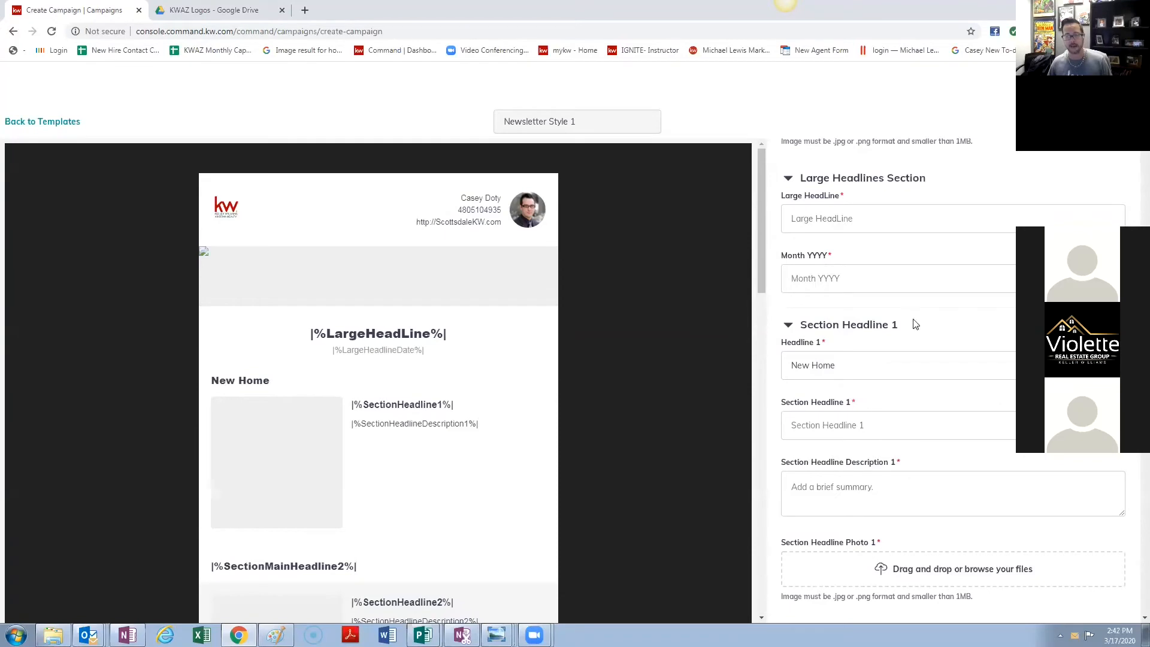
{"action": "scroll", "coordinate": [911, 325], "scroll_direction": "down", "scroll_amount": 9}
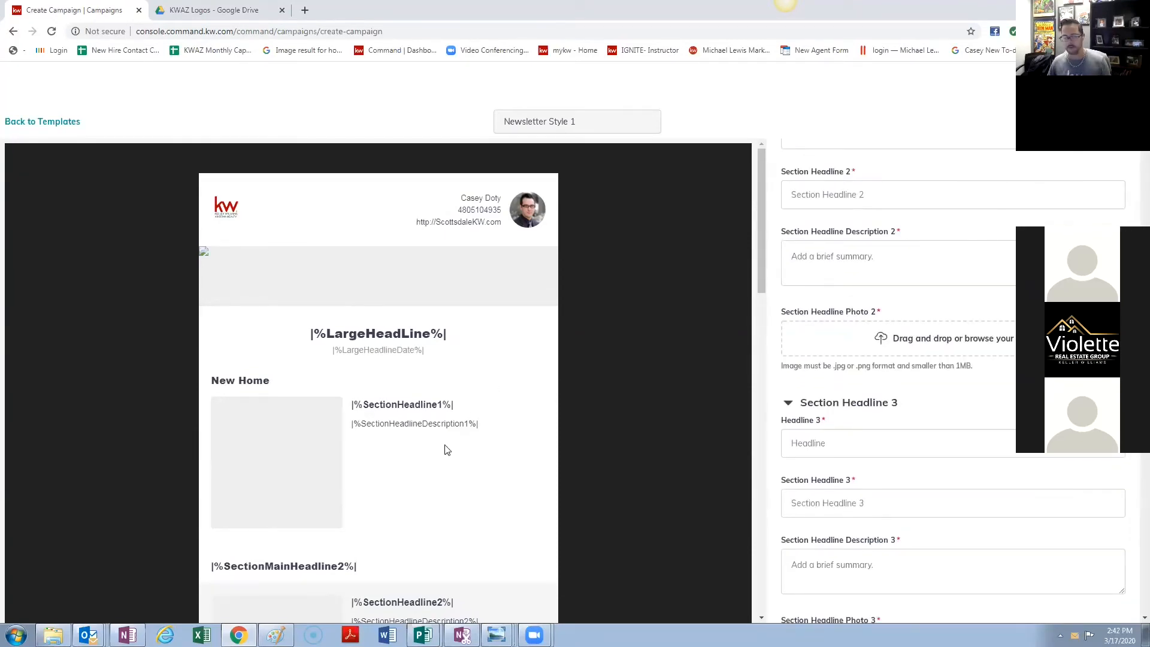
{"action": "scroll", "coordinate": [429, 454], "scroll_direction": "down", "scroll_amount": 9}
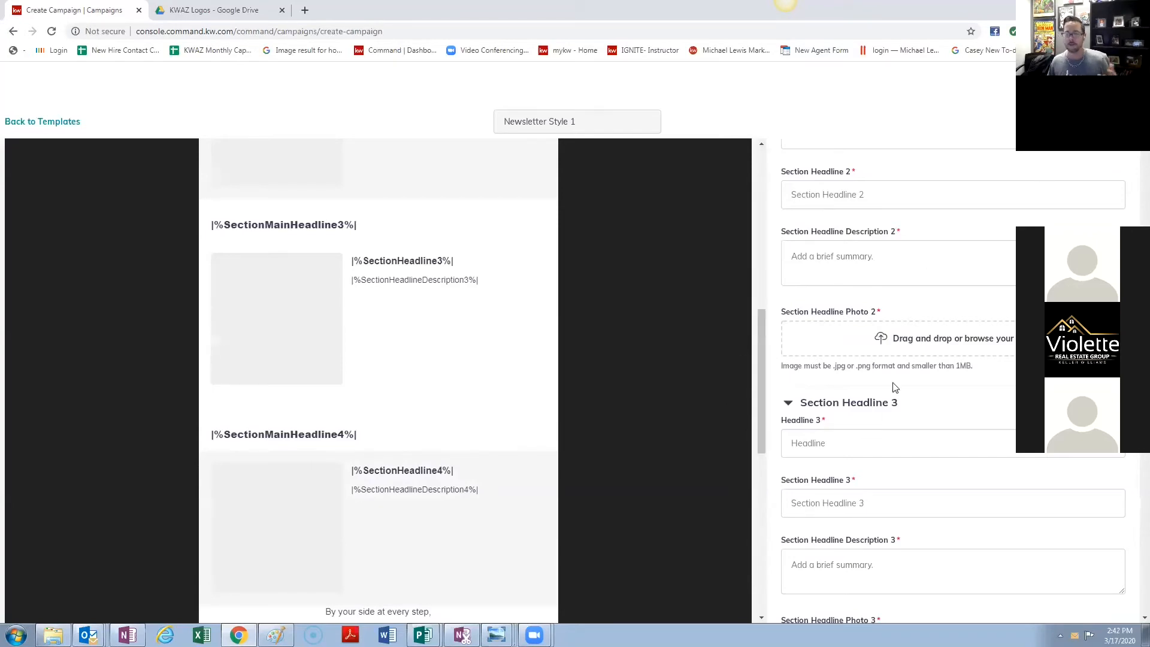
{"action": "scroll", "coordinate": [925, 317], "scroll_direction": "up", "scroll_amount": 13}
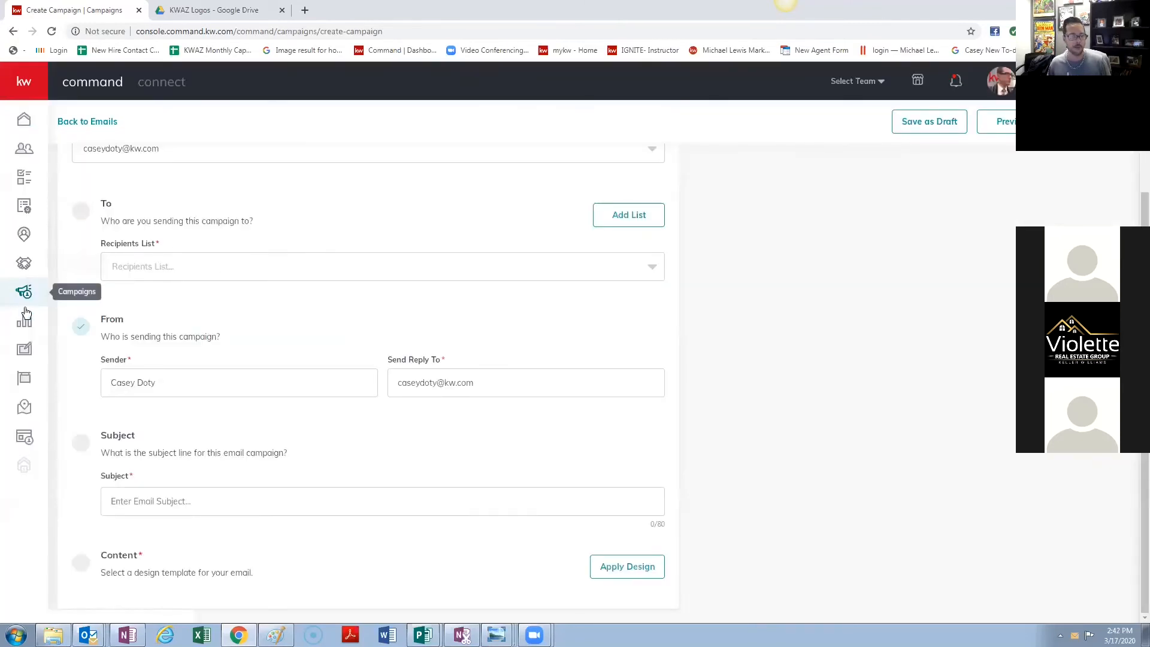
- Leave the campaign for Designs and create a new design of type Import PDF
{"action": "left_click", "coordinate": [28, 354]}
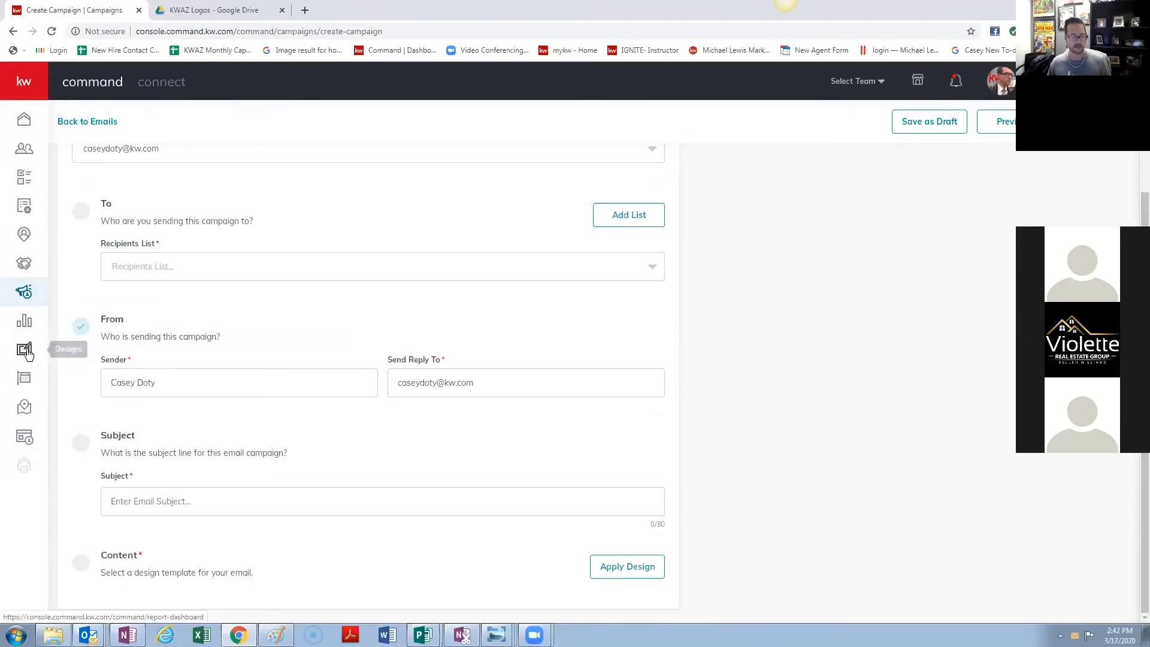
{"action": "left_click", "coordinate": [633, 99]}
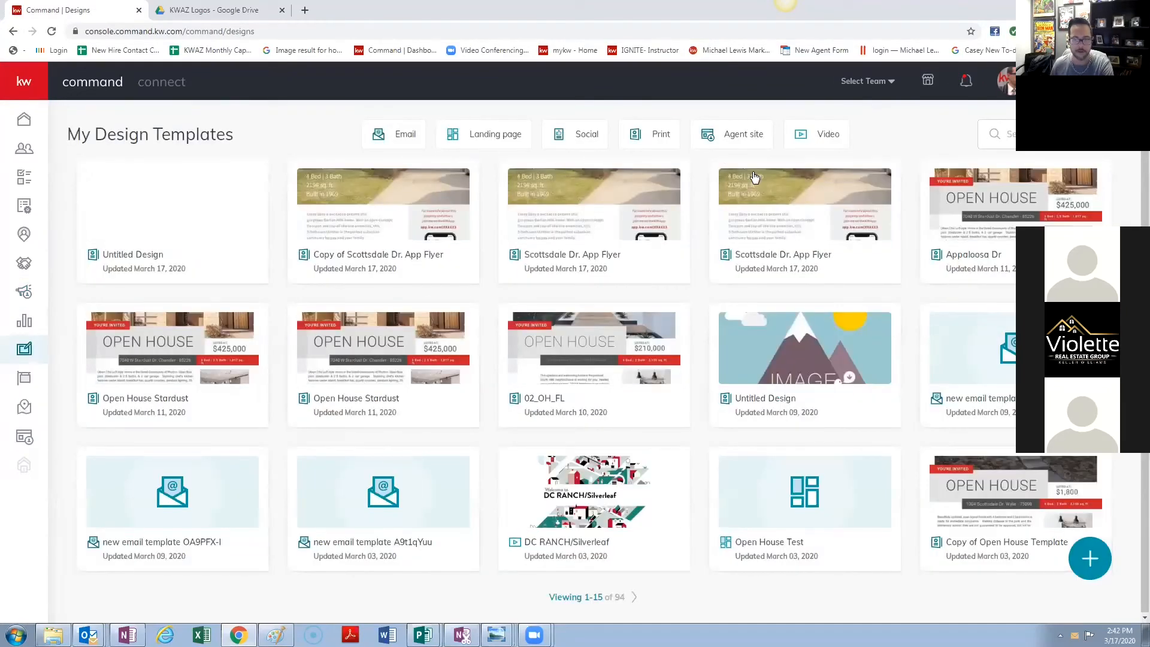
{"action": "left_click", "coordinate": [1088, 560]}
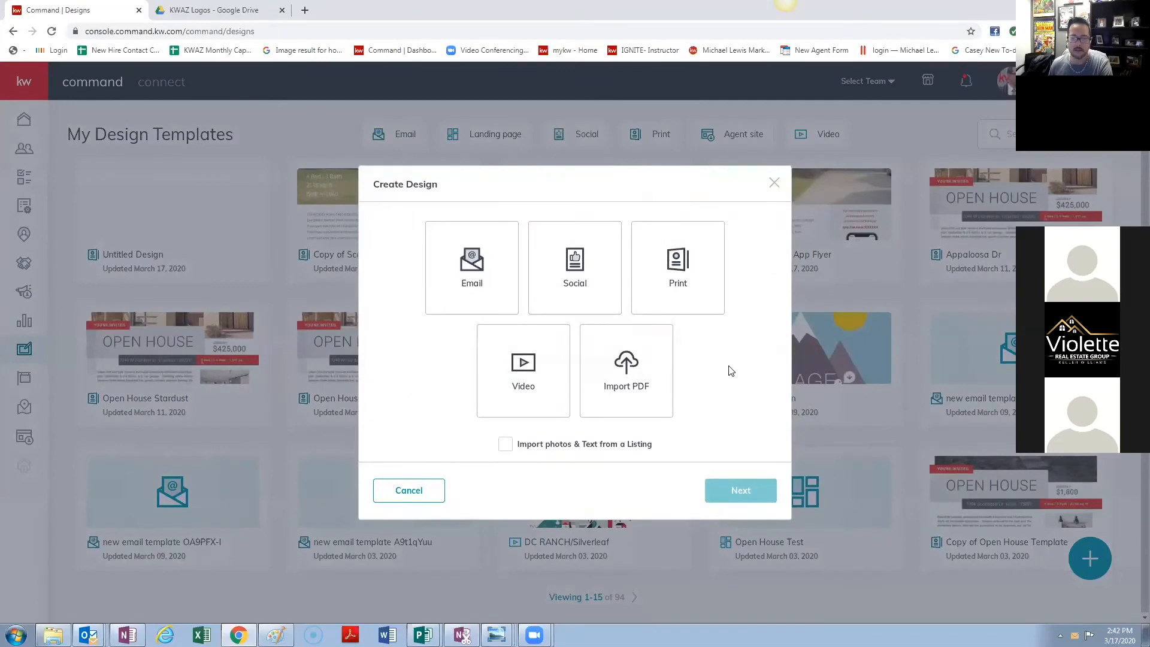
{"action": "left_click", "coordinate": [628, 381]}
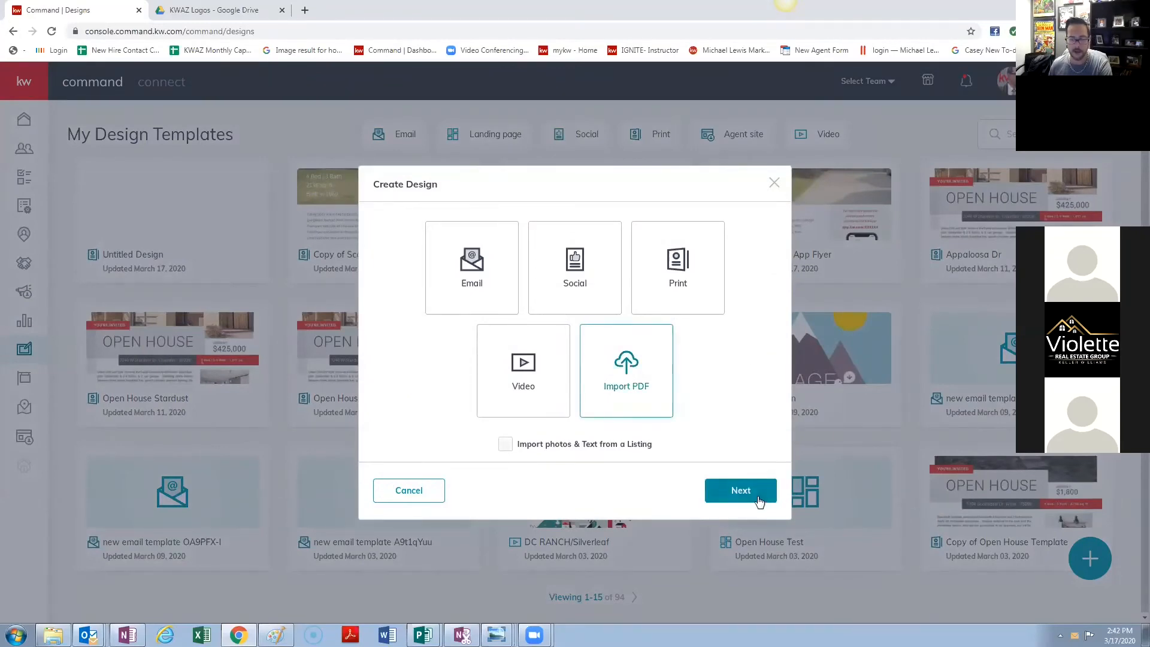
{"action": "left_click", "coordinate": [741, 491]}
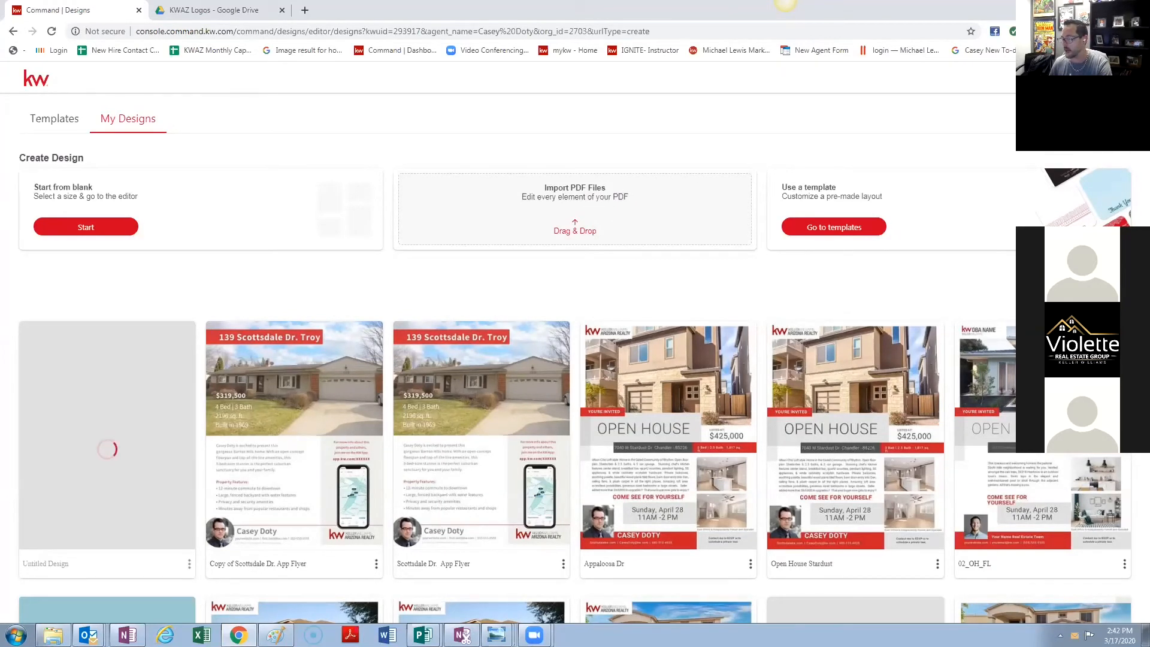
- Drop scottsdaledrappflyer_original.pdf into the Import PDF zone, reload, and find its tile in My Designs
{"action": "left_click_drag", "start_coordinate": [731, 308], "coordinate": [589, 234]}
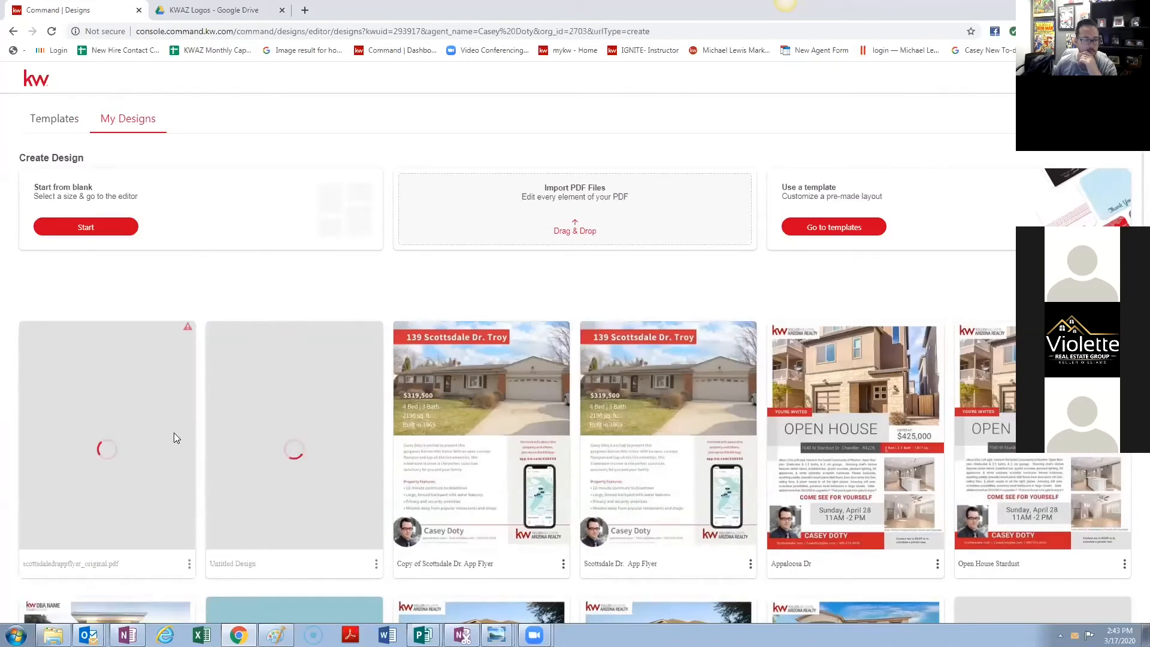
{"action": "left_click", "coordinate": [52, 31]}
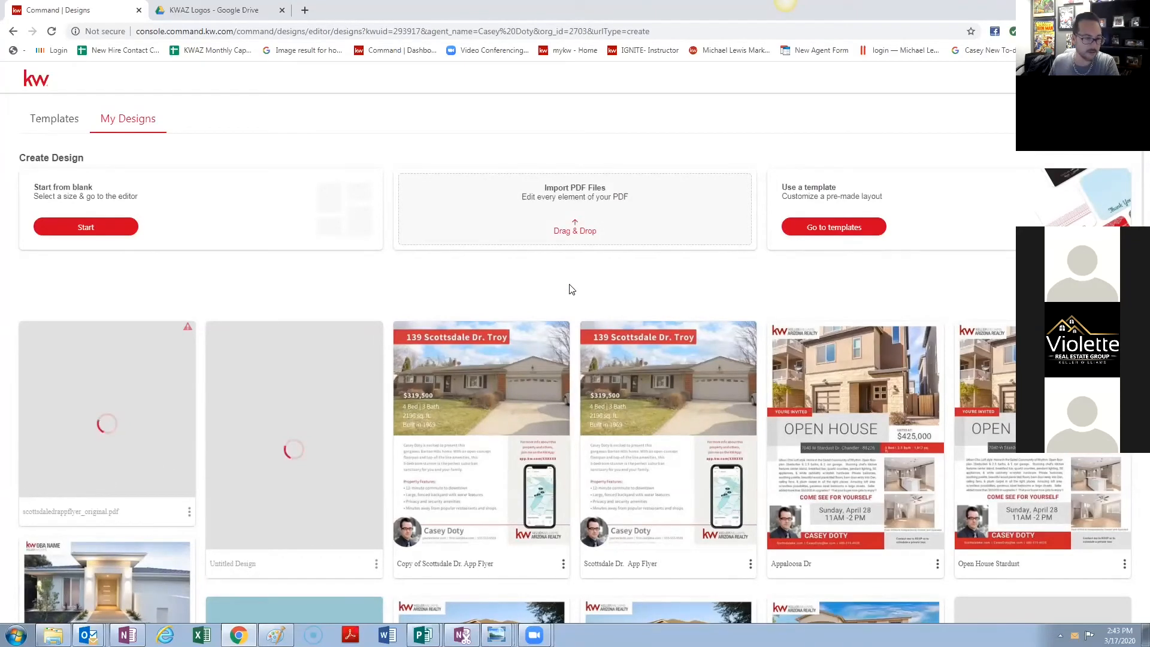
{"action": "scroll", "coordinate": [609, 307], "scroll_direction": "down", "scroll_amount": 15}
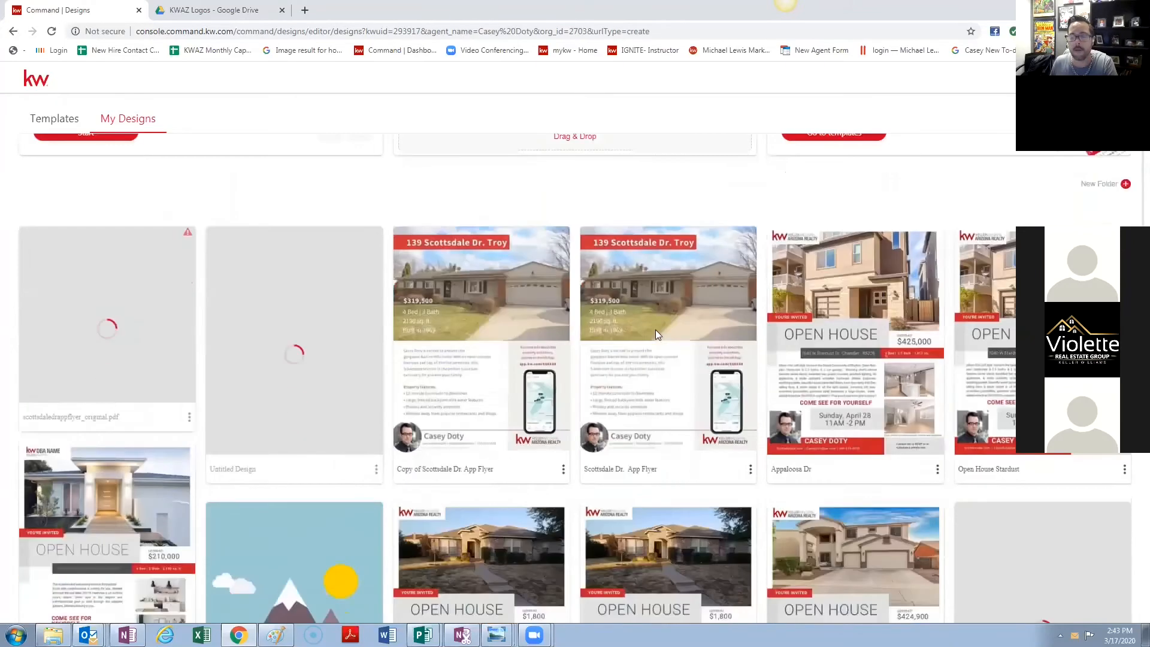
{"action": "scroll", "coordinate": [451, 409], "scroll_direction": "down", "scroll_amount": 7}
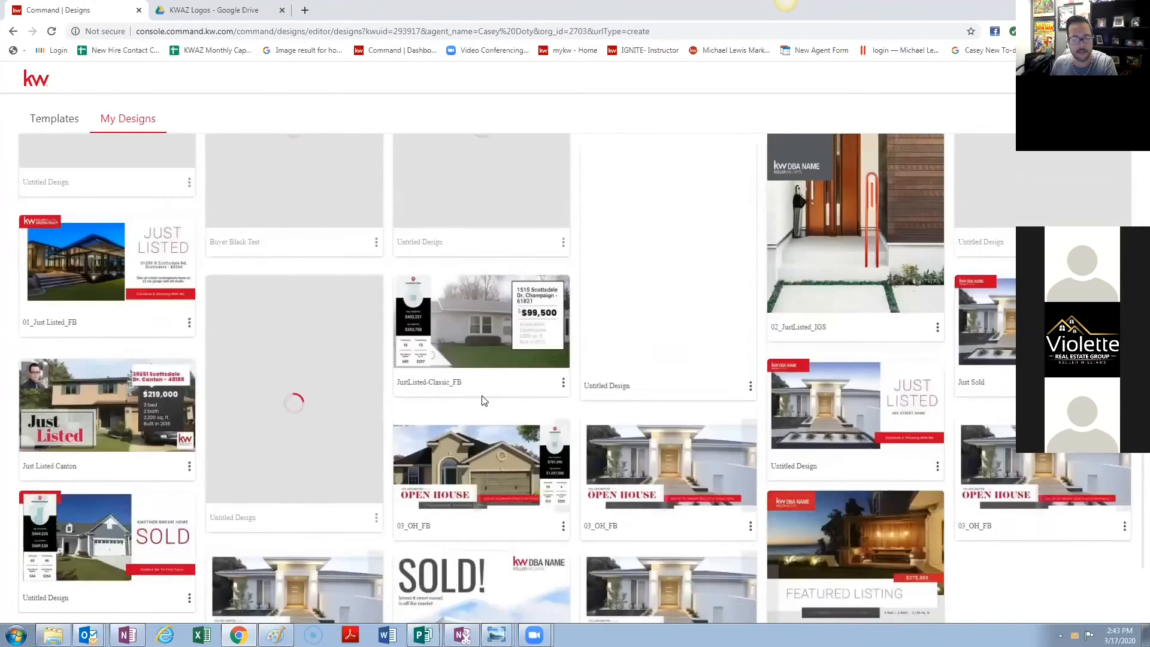
{"action": "scroll", "coordinate": [642, 366], "scroll_direction": "up", "scroll_amount": 6}
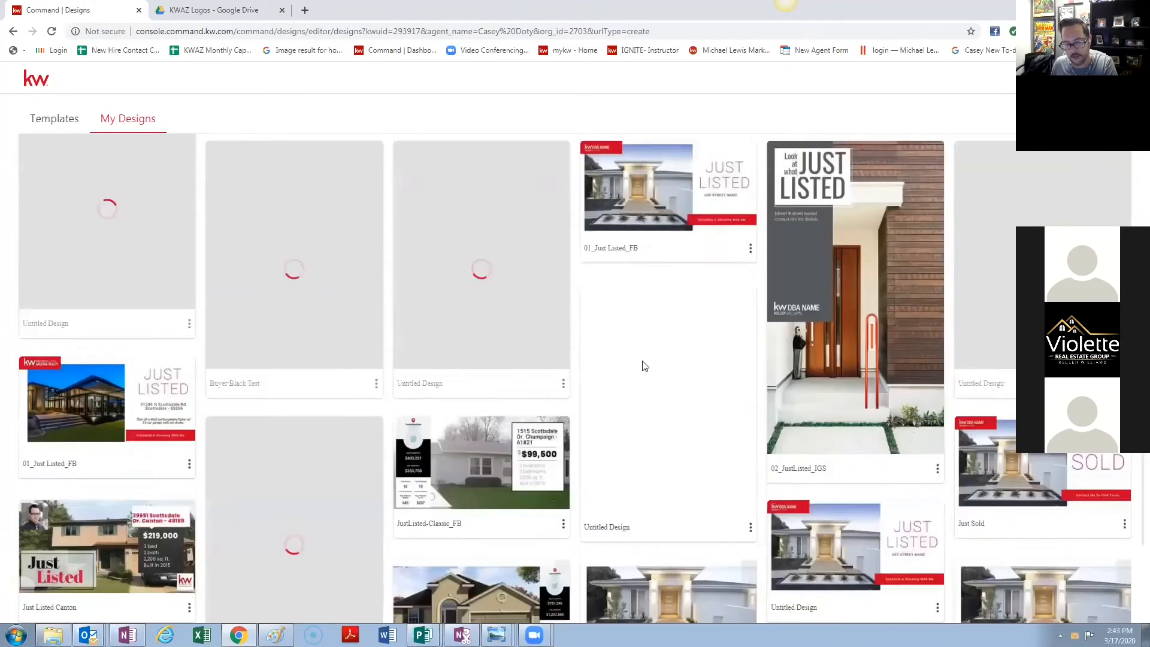
{"action": "scroll", "coordinate": [643, 366], "scroll_direction": "down", "scroll_amount": 11}
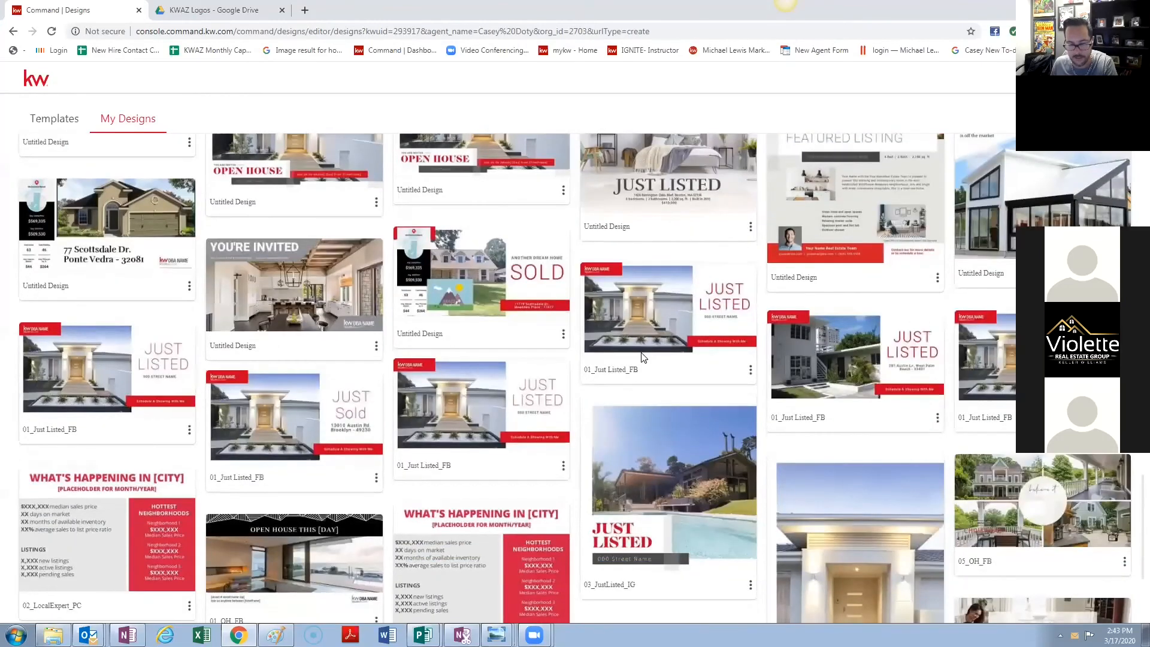
{"action": "scroll", "coordinate": [635, 341], "scroll_direction": "up", "scroll_amount": 20}
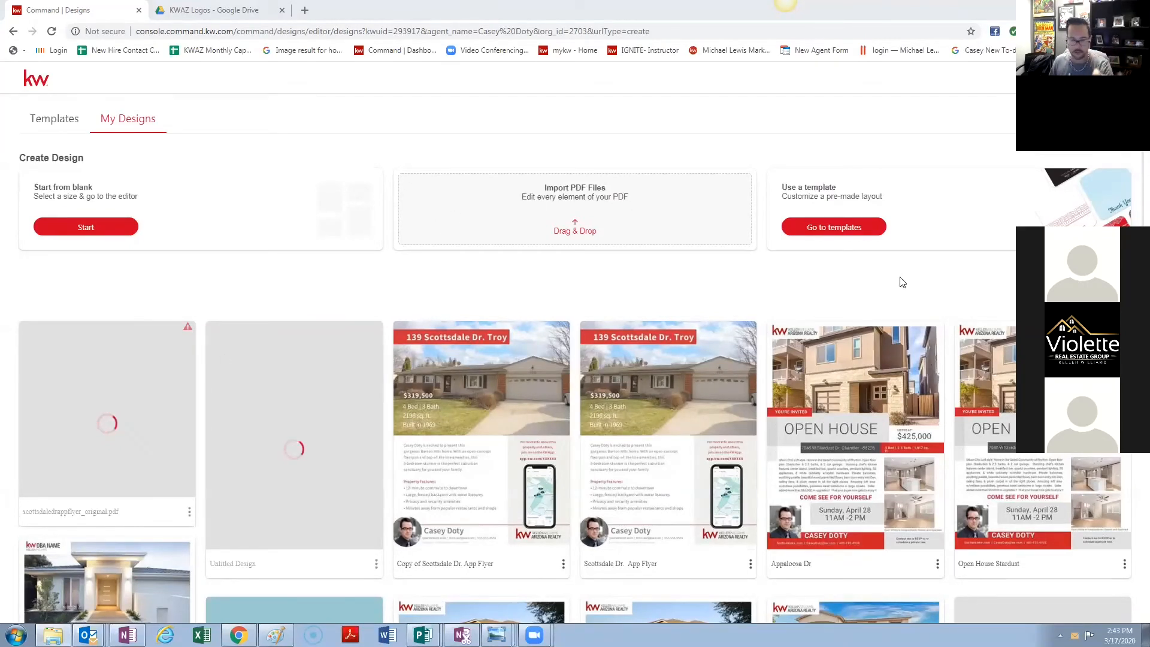
- Switch between the template library and My Designs until scottsdaledrappflyer_original.pdf is listed first
{"action": "left_click", "coordinate": [72, 117]}
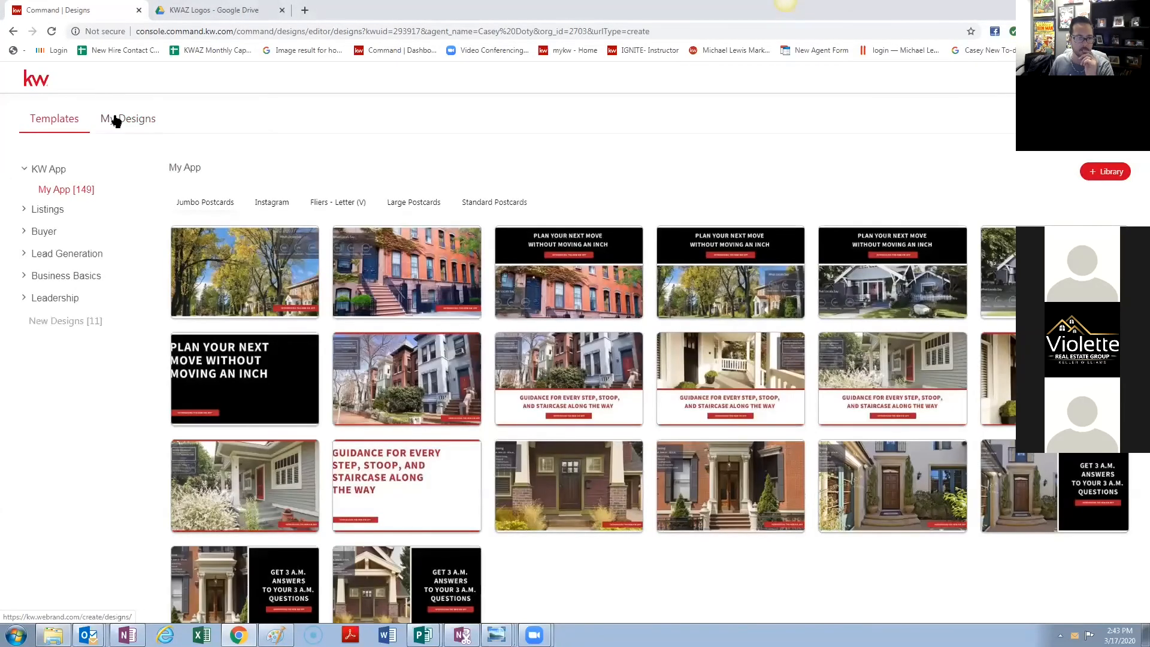
{"action": "left_click", "coordinate": [113, 119]}
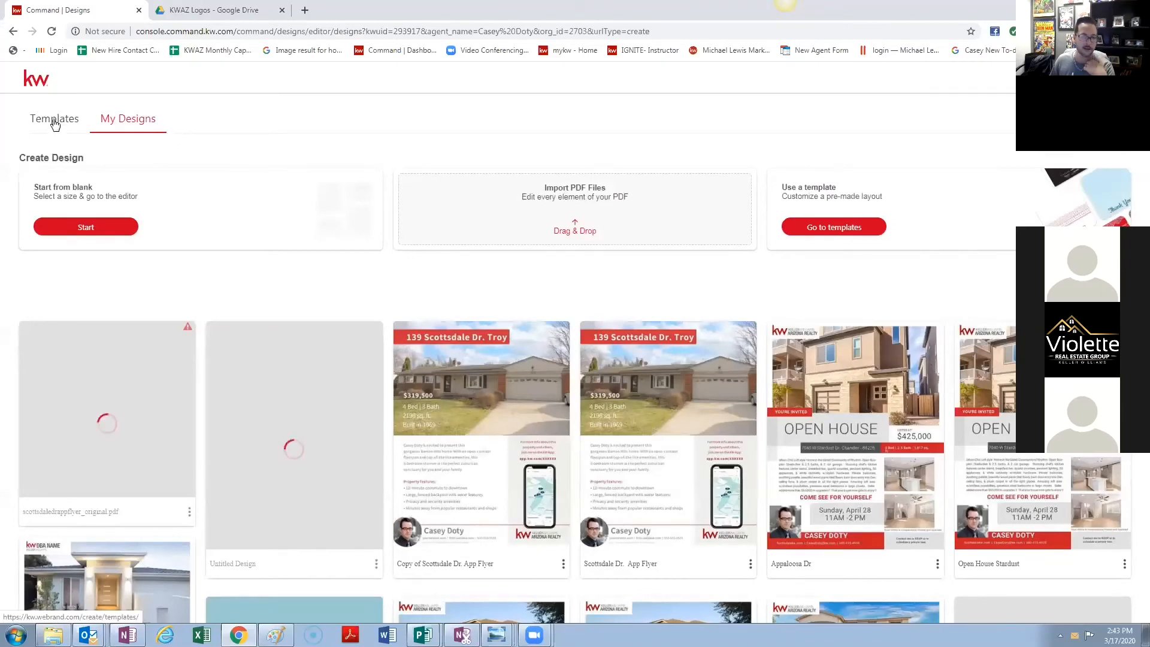
{"action": "left_click", "coordinate": [54, 124]}
{"action": "left_click", "coordinate": [110, 120]}
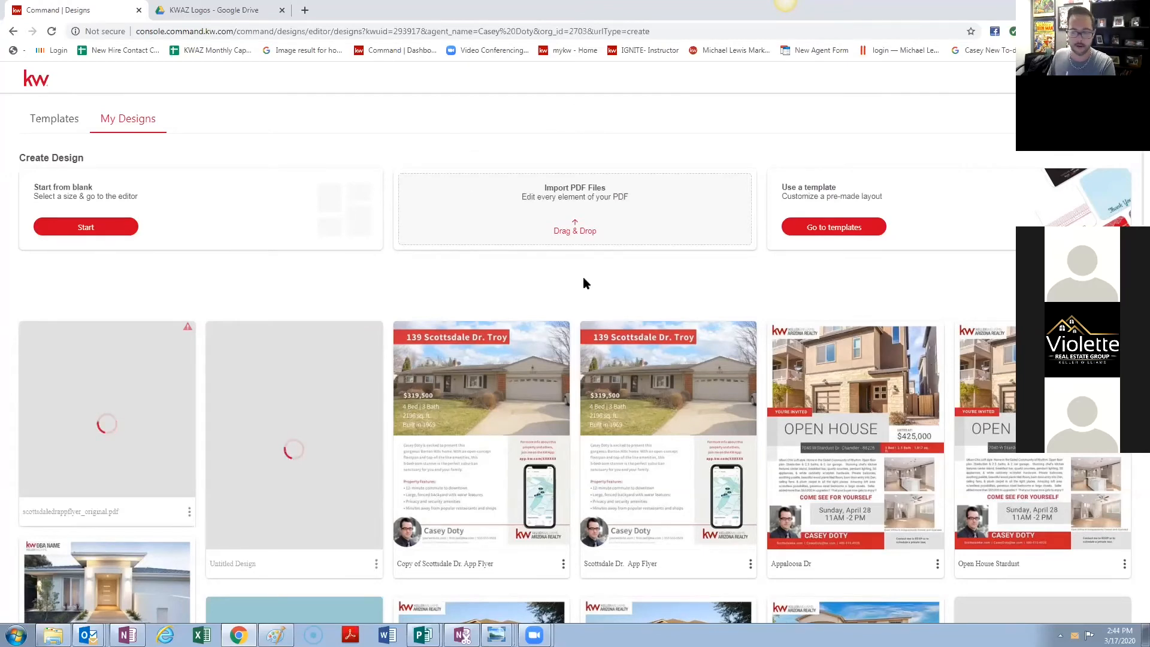
- Glance at the KWAZ Logos Drive folder, then return to the 95-design My Design Templates list
{"action": "left_click", "coordinate": [210, 9]}
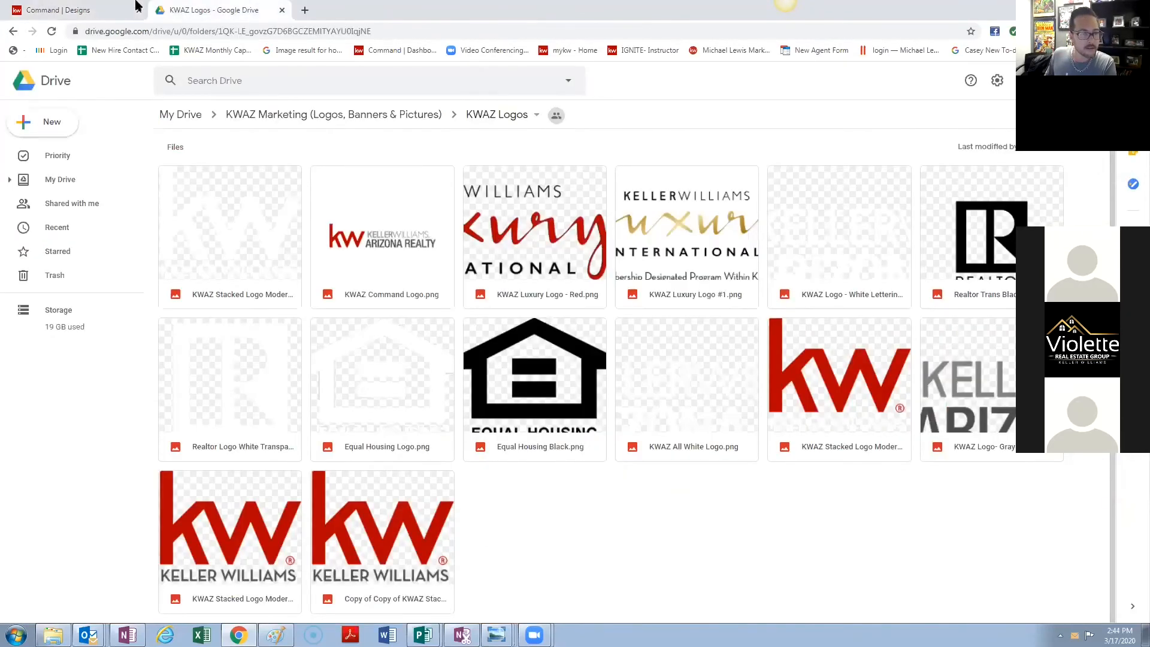
{"action": "left_click", "coordinate": [110, 11]}
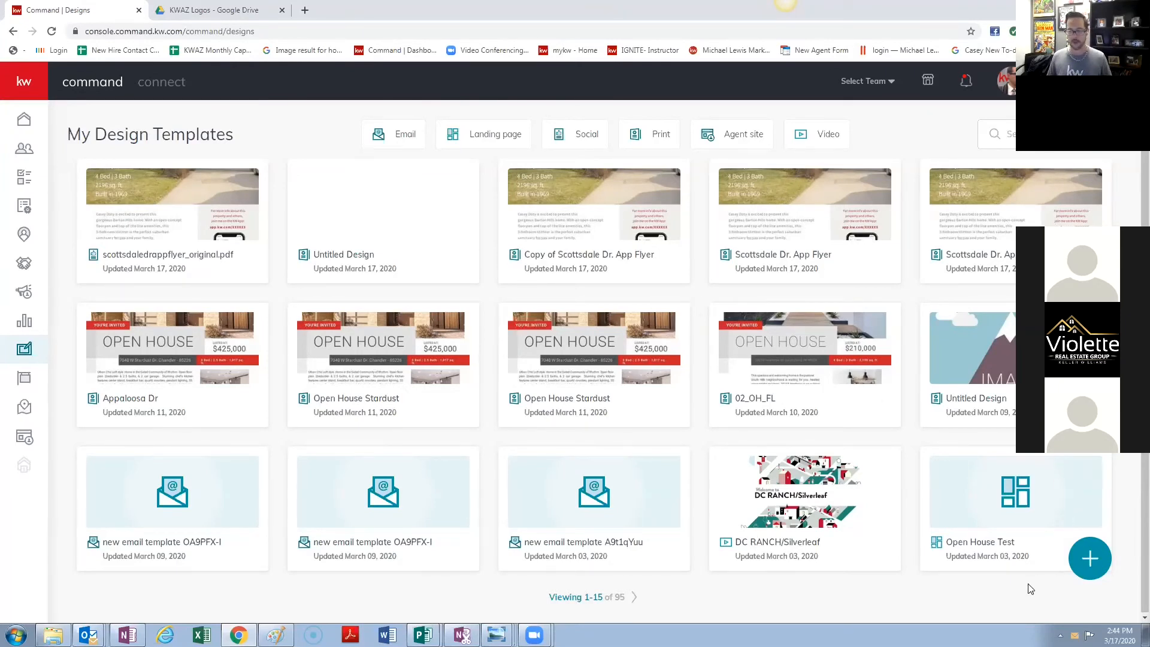
- Create a new Video design for the DC RANCH/Silverleaf neighborhood in Scottsdale, AZ
{"action": "left_click", "coordinate": [1087, 564]}
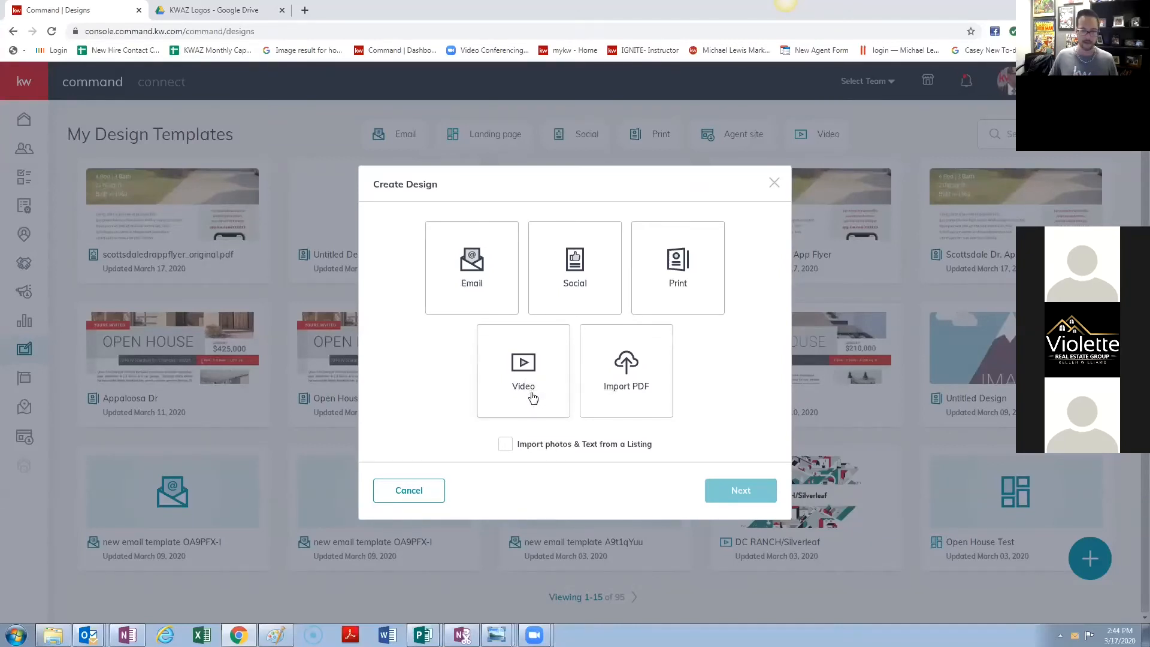
{"action": "left_click", "coordinate": [530, 374]}
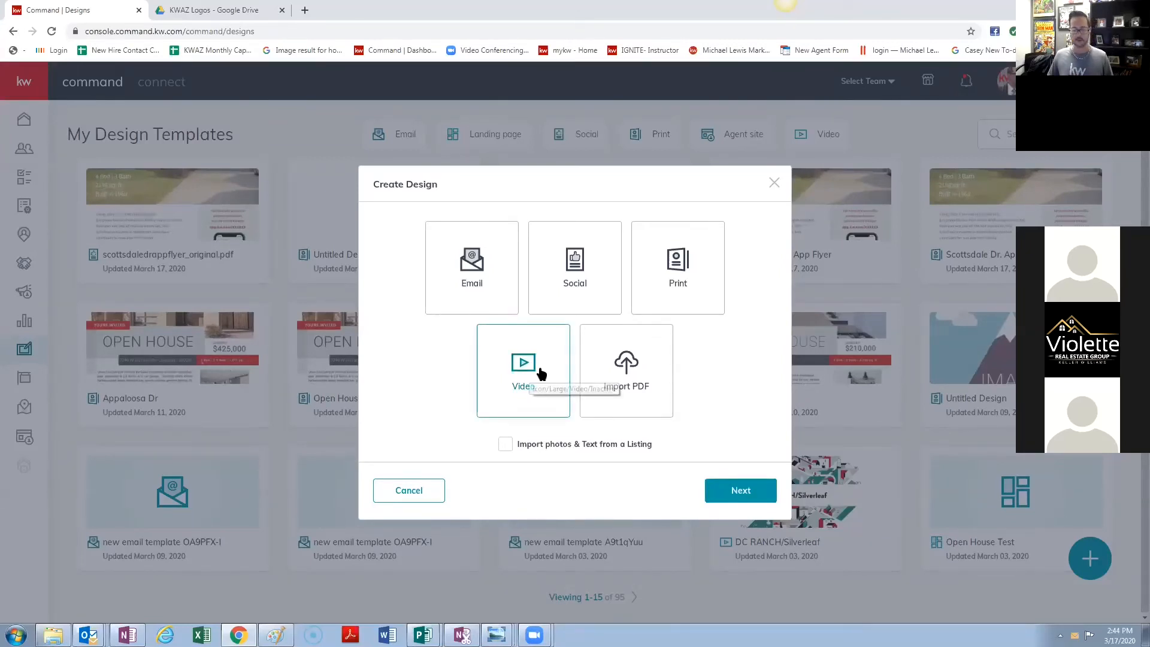
{"action": "left_click", "coordinate": [738, 491]}
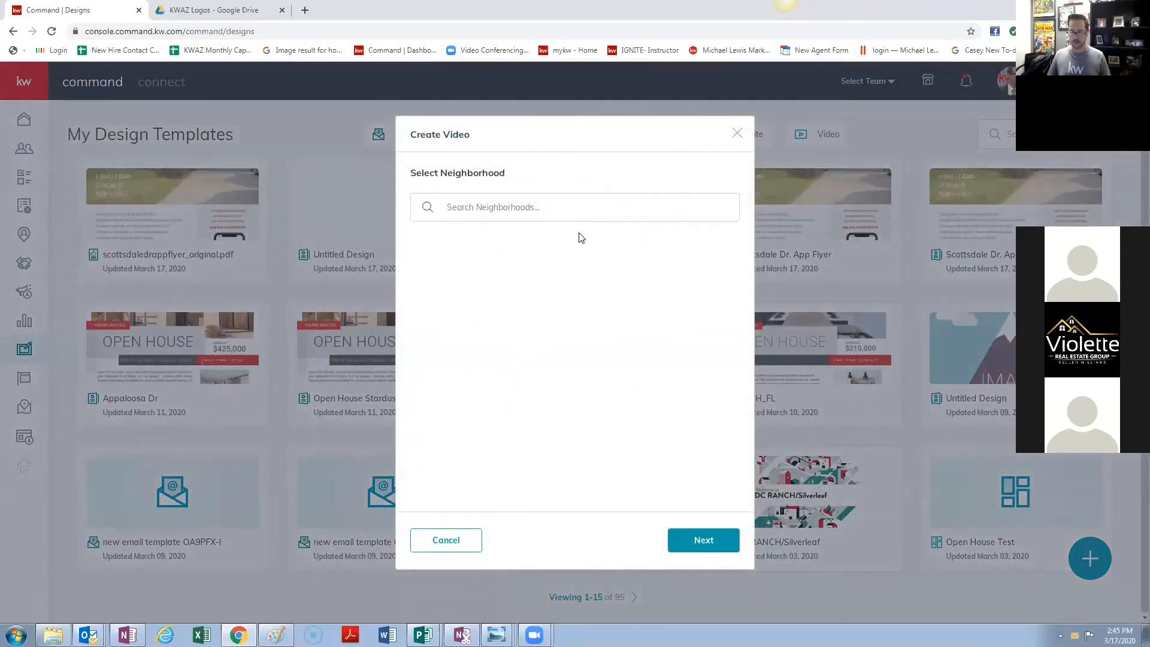
{"action": "left_click", "coordinate": [615, 210]}
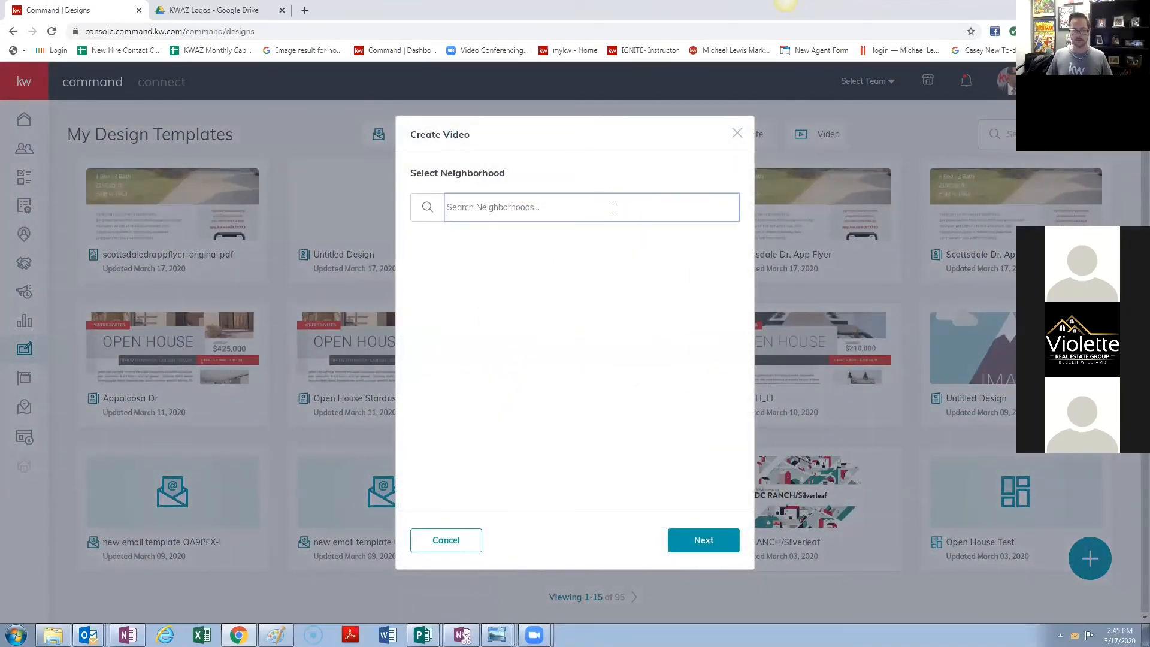
{"action": "type", "text": "Dc Ranch"}
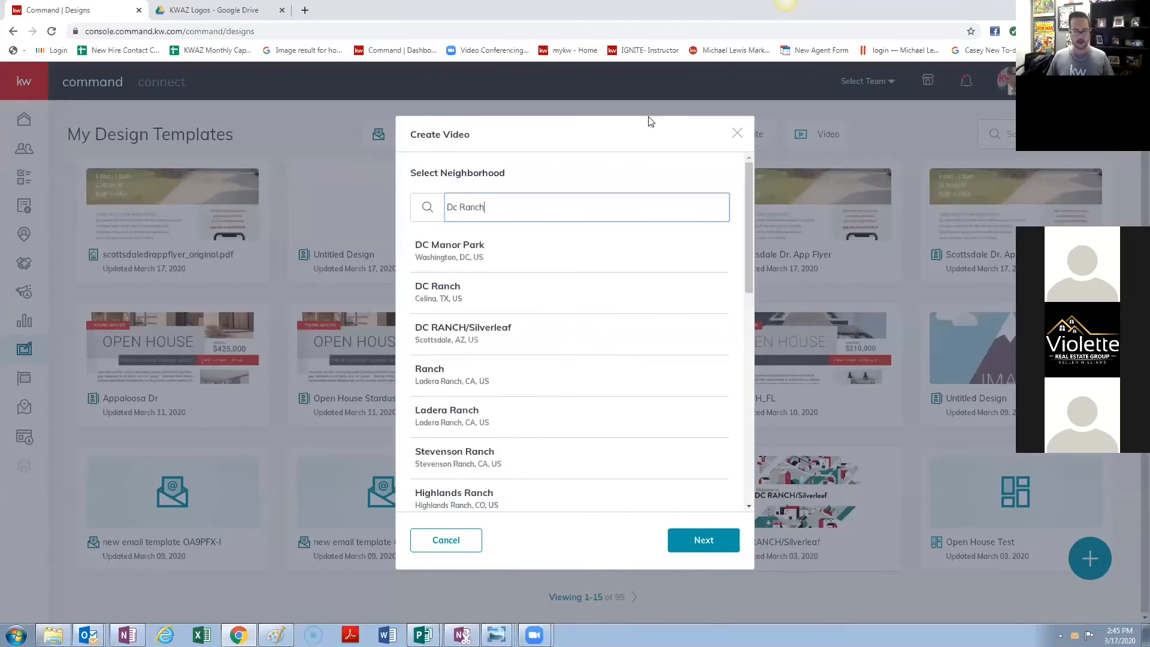
{"action": "left_click", "coordinate": [515, 337]}
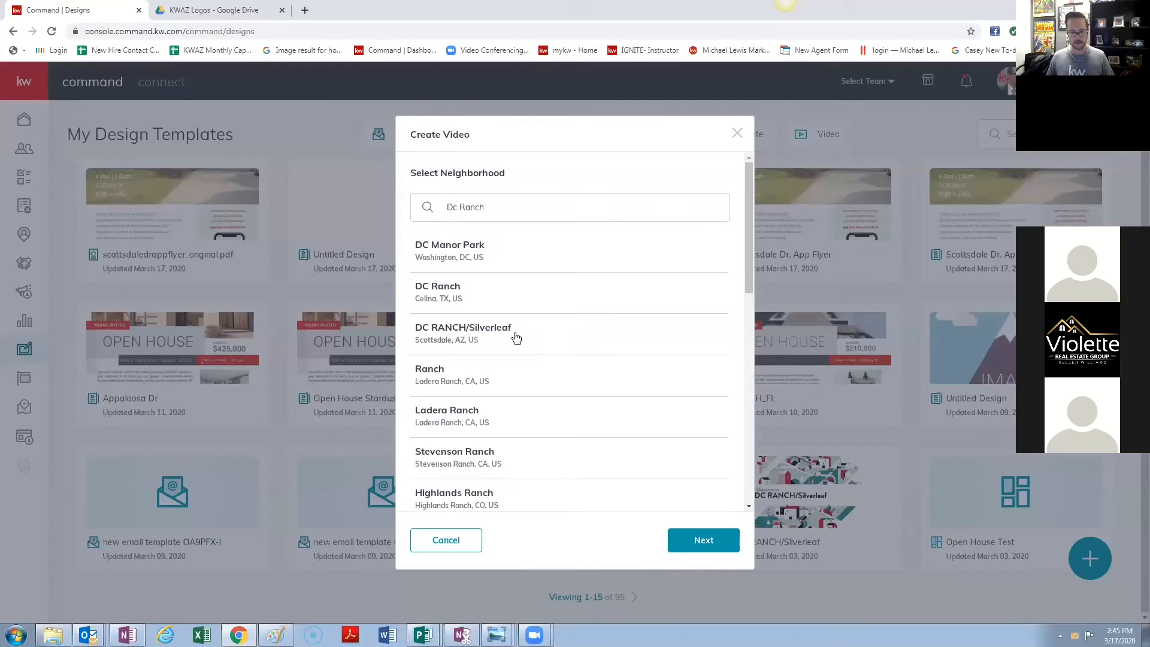
{"action": "left_click", "coordinate": [725, 544]}
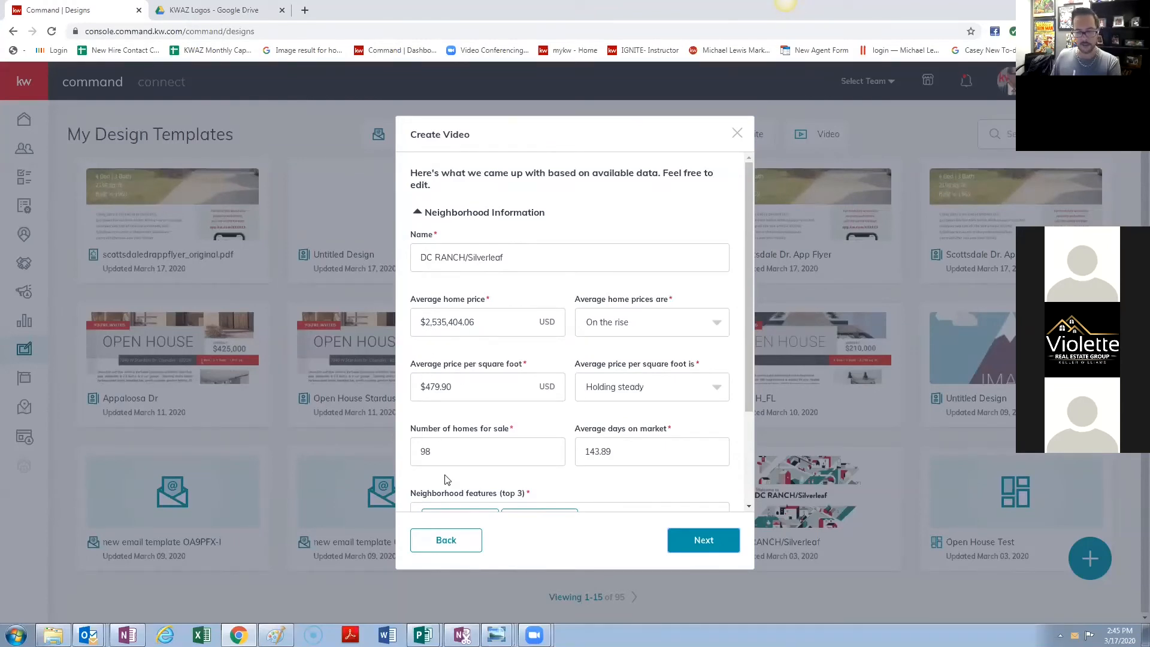
- Review the homes-for-sale and days-on-market values, keeping the home price trend at On the rise
{"action": "left_click", "coordinate": [450, 456]}
{"action": "key", "text": "ctrl+a"}
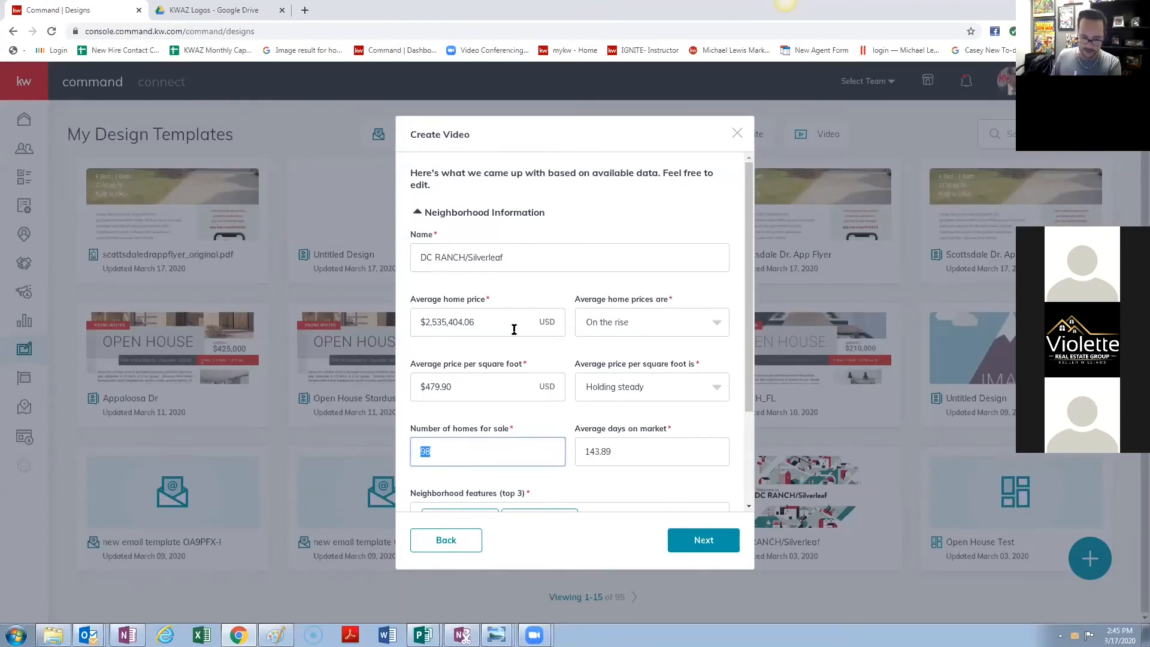
{"action": "left_click", "coordinate": [639, 456]}
{"action": "key", "text": "ctrl+a"}
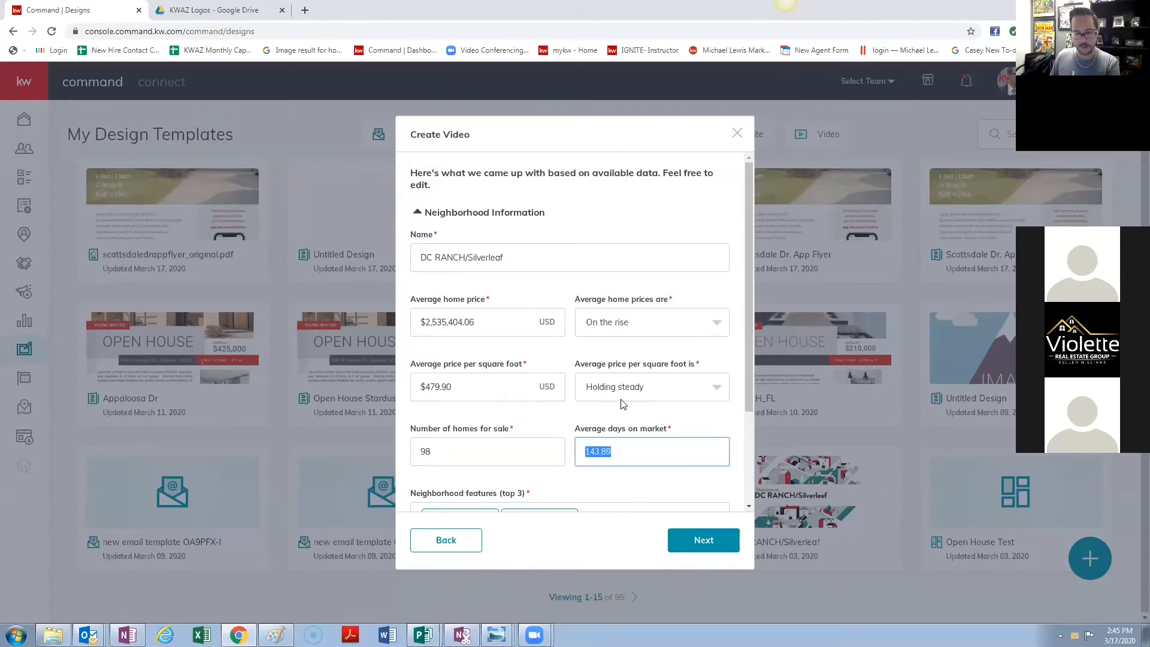
{"action": "left_click", "coordinate": [689, 425]}
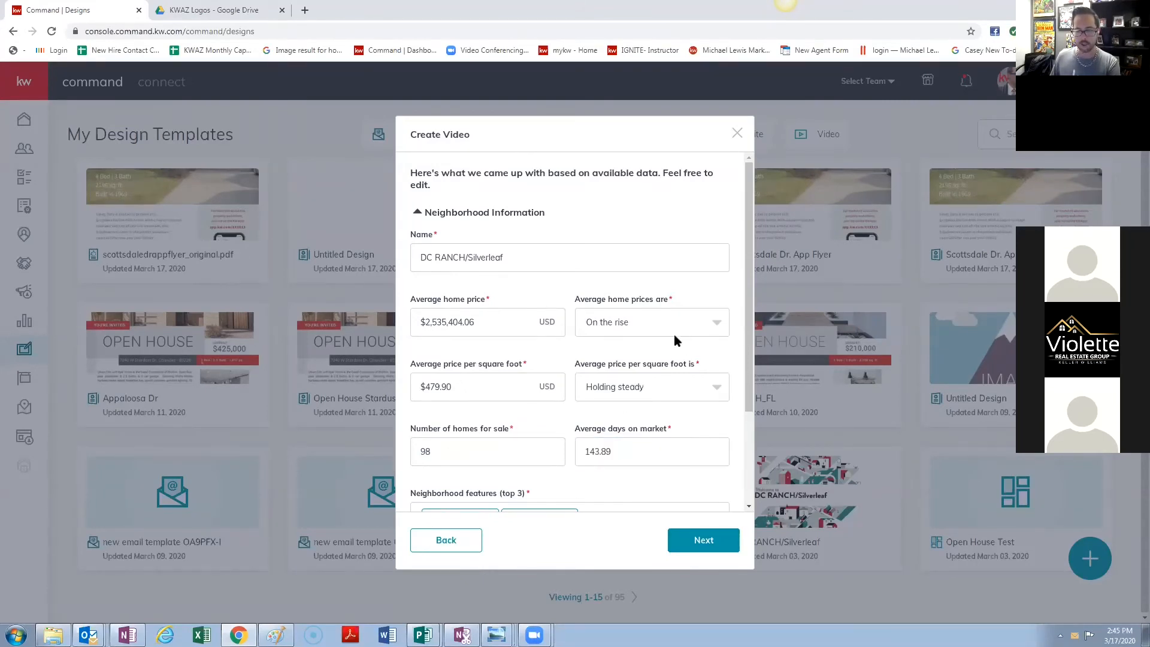
{"action": "left_click", "coordinate": [675, 336]}
{"action": "left_click", "coordinate": [649, 405]}
{"action": "left_click", "coordinate": [635, 334]}
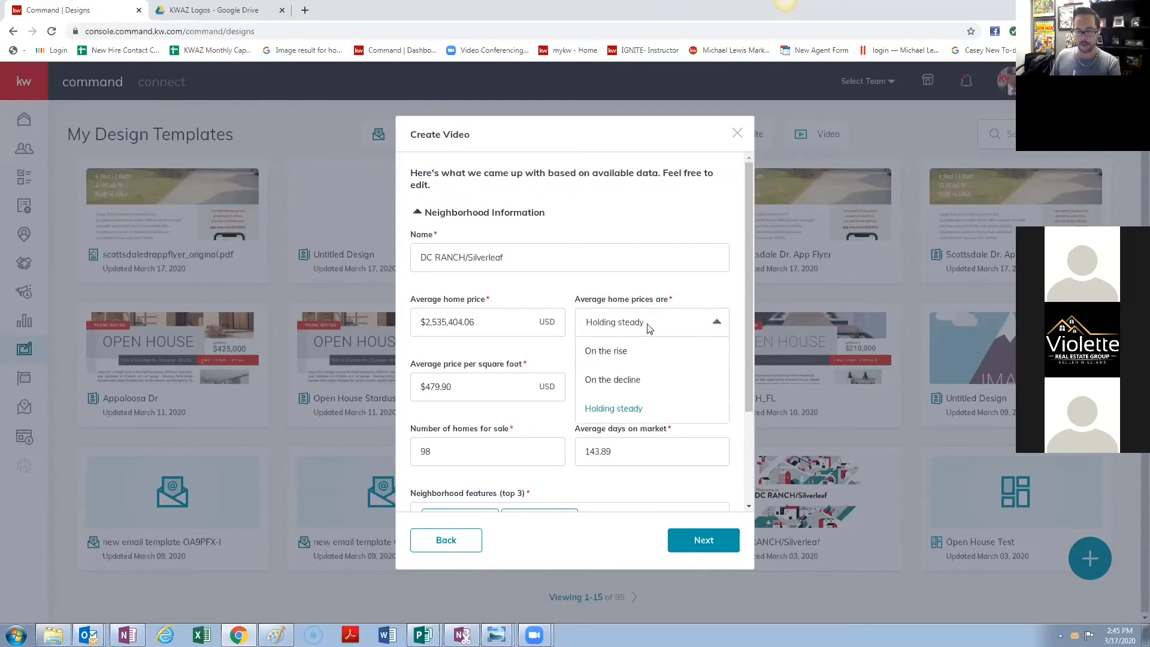
{"action": "left_click", "coordinate": [635, 353]}
- Replace the Luxury Culture and Vehicle Enthusiasts features with Dog Lovers and Book Loving
{"action": "scroll", "coordinate": [607, 456], "scroll_direction": "down", "scroll_amount": 3}
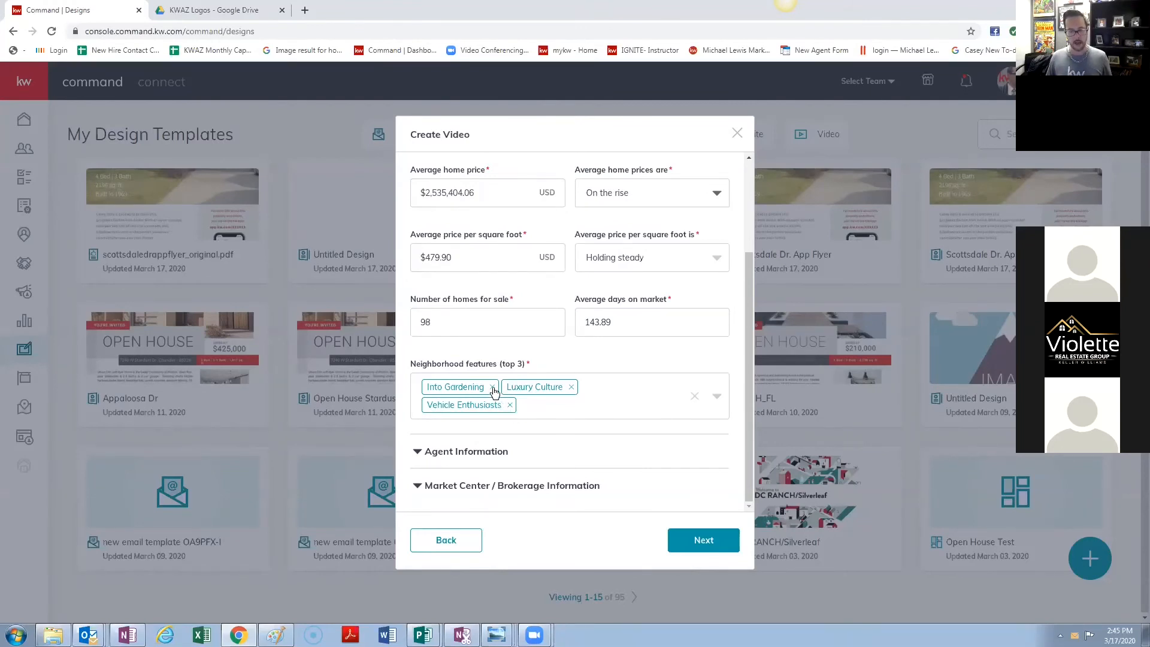
{"action": "left_click", "coordinate": [571, 387]}
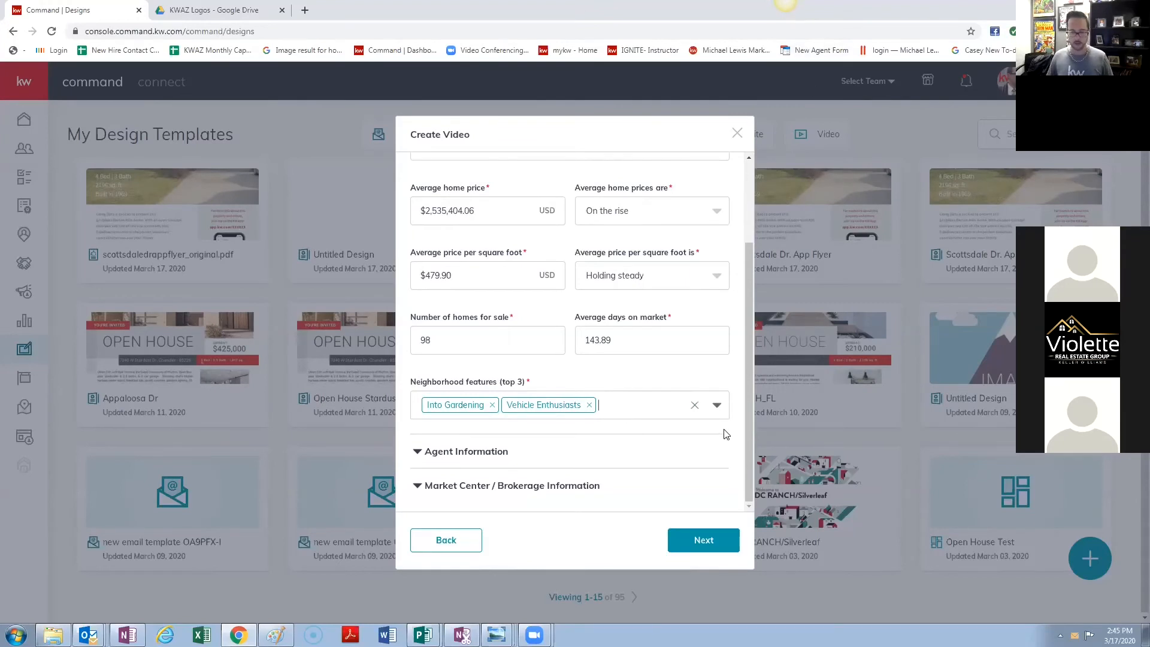
{"action": "left_click", "coordinate": [717, 405]}
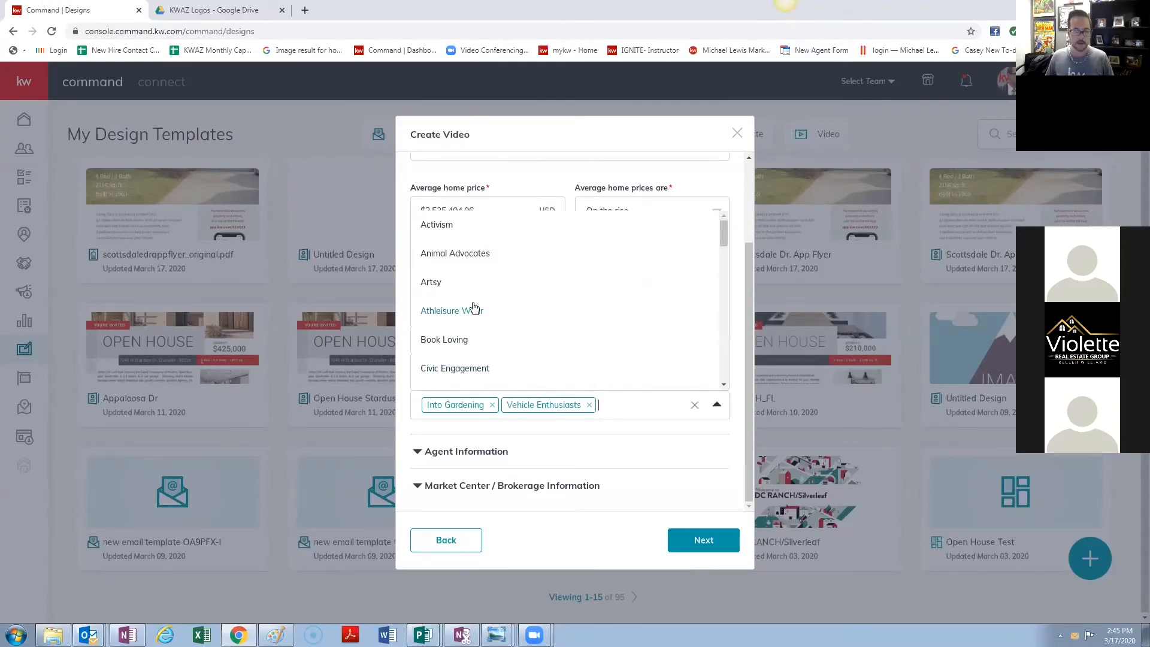
{"action": "scroll", "coordinate": [476, 320], "scroll_direction": "down", "scroll_amount": 2}
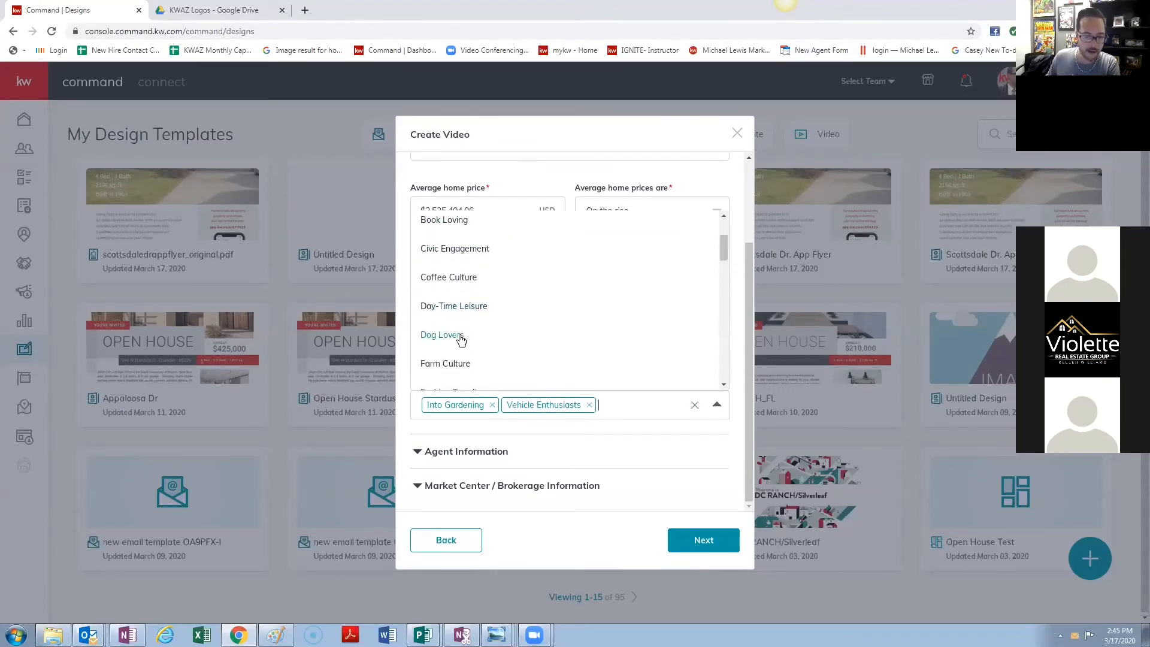
{"action": "left_click", "coordinate": [460, 335]}
{"action": "left_click", "coordinate": [588, 406]}
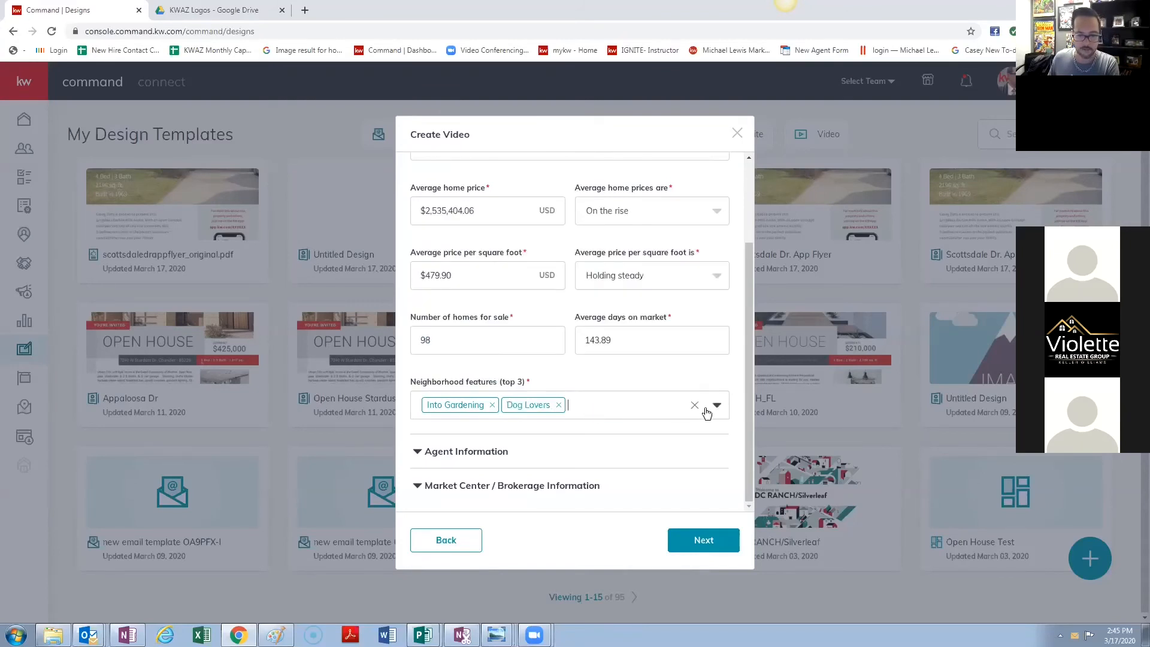
{"action": "left_click", "coordinate": [717, 406]}
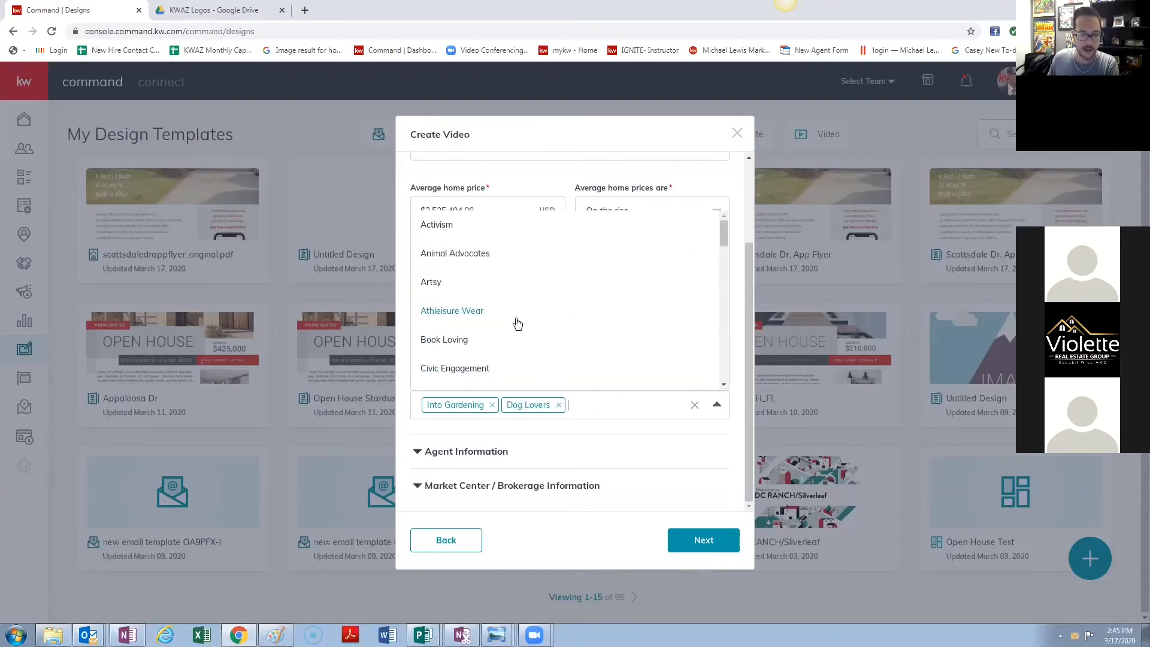
{"action": "scroll", "coordinate": [551, 333], "scroll_direction": "down", "scroll_amount": 1}
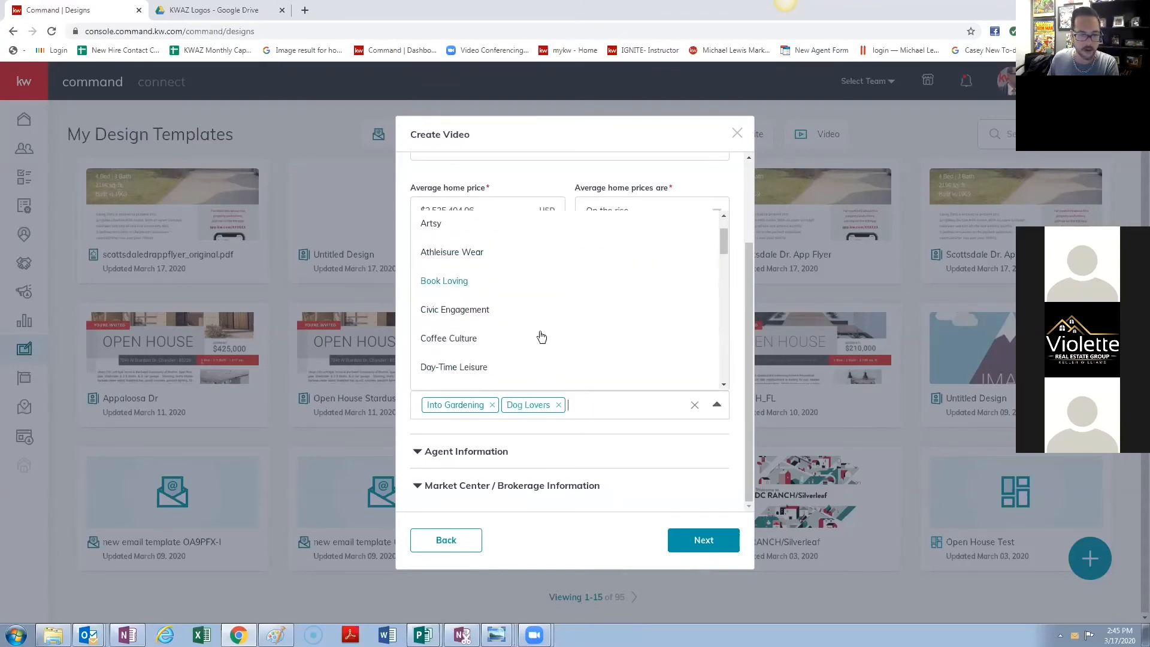
{"action": "left_click", "coordinate": [448, 280]}
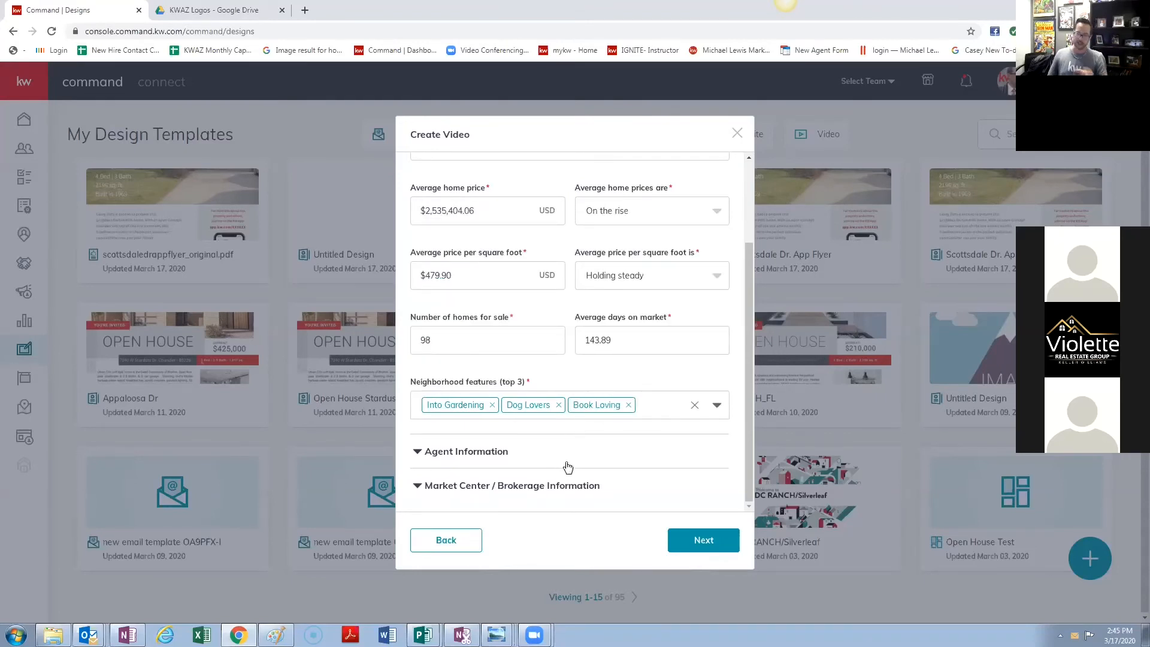
- Review the agent and brokerage information, then return to the neighborhood information
{"action": "left_click", "coordinate": [477, 452]}
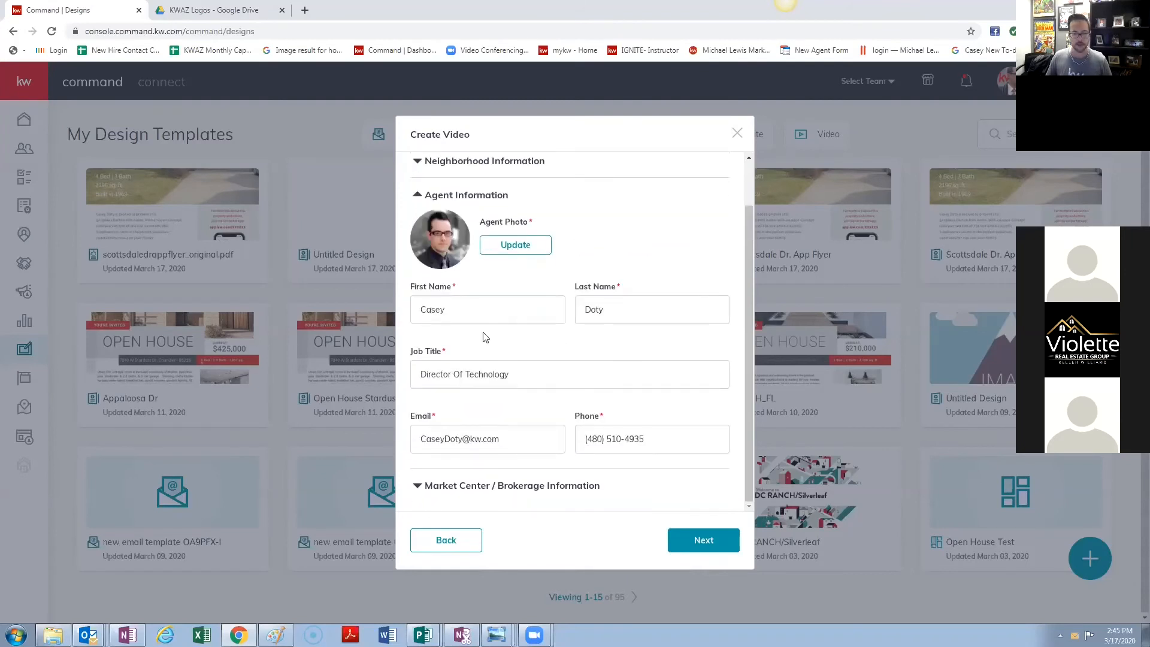
{"action": "left_click", "coordinate": [547, 486]}
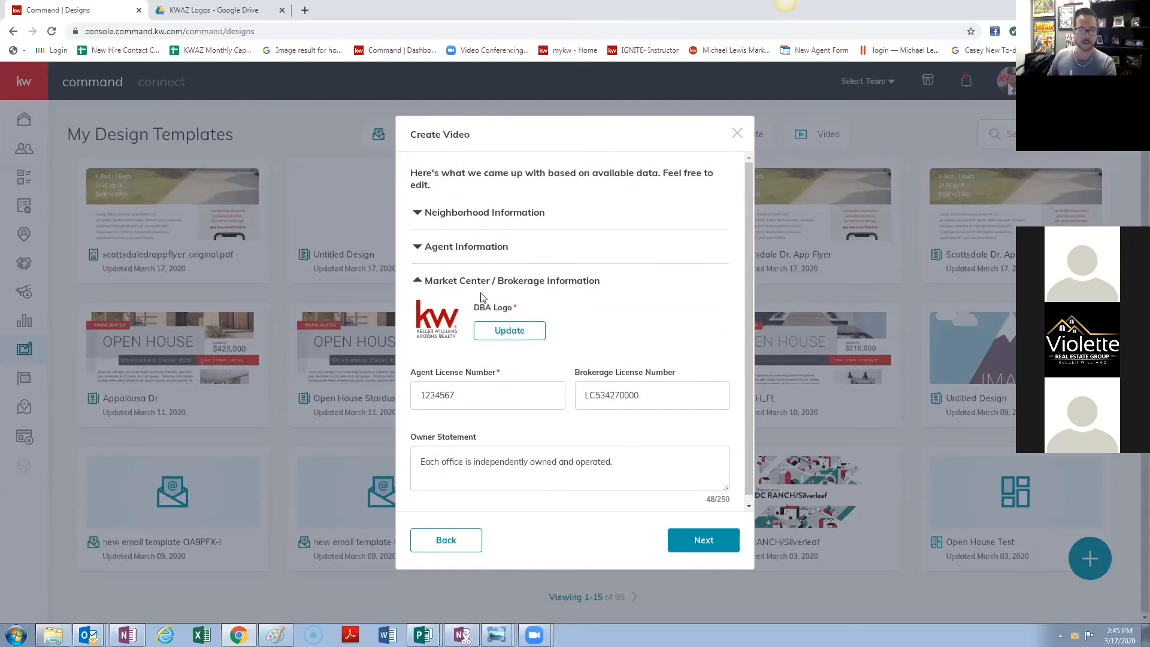
{"action": "left_click", "coordinate": [495, 206]}
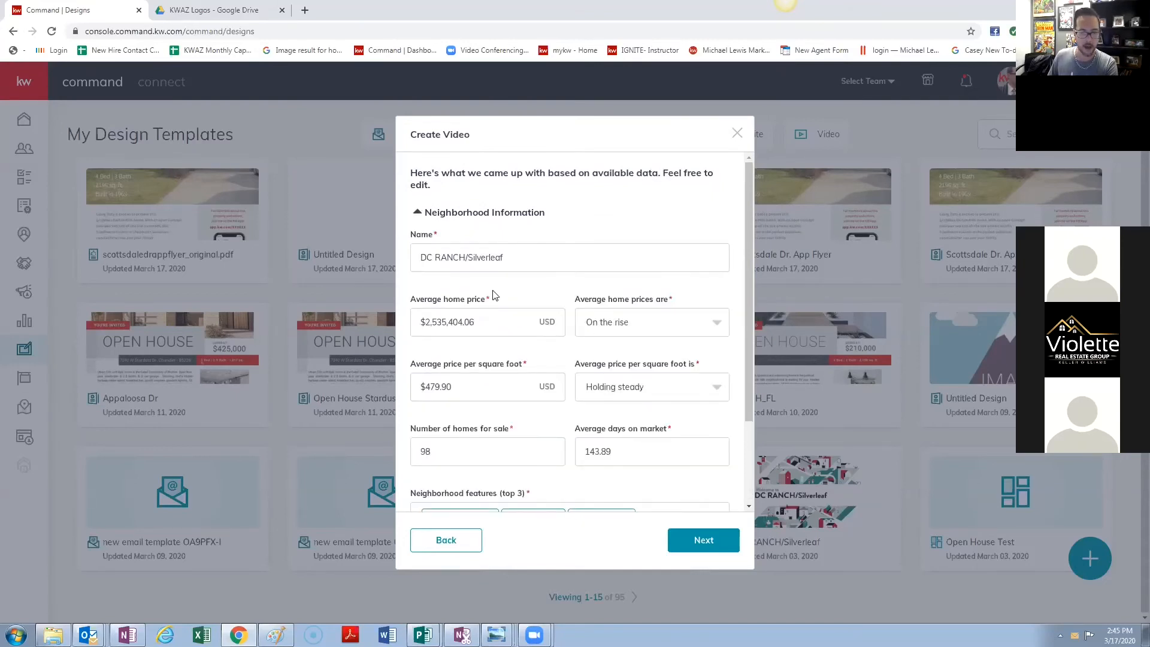
{"action": "scroll", "coordinate": [532, 376], "scroll_direction": "down", "scroll_amount": 2}
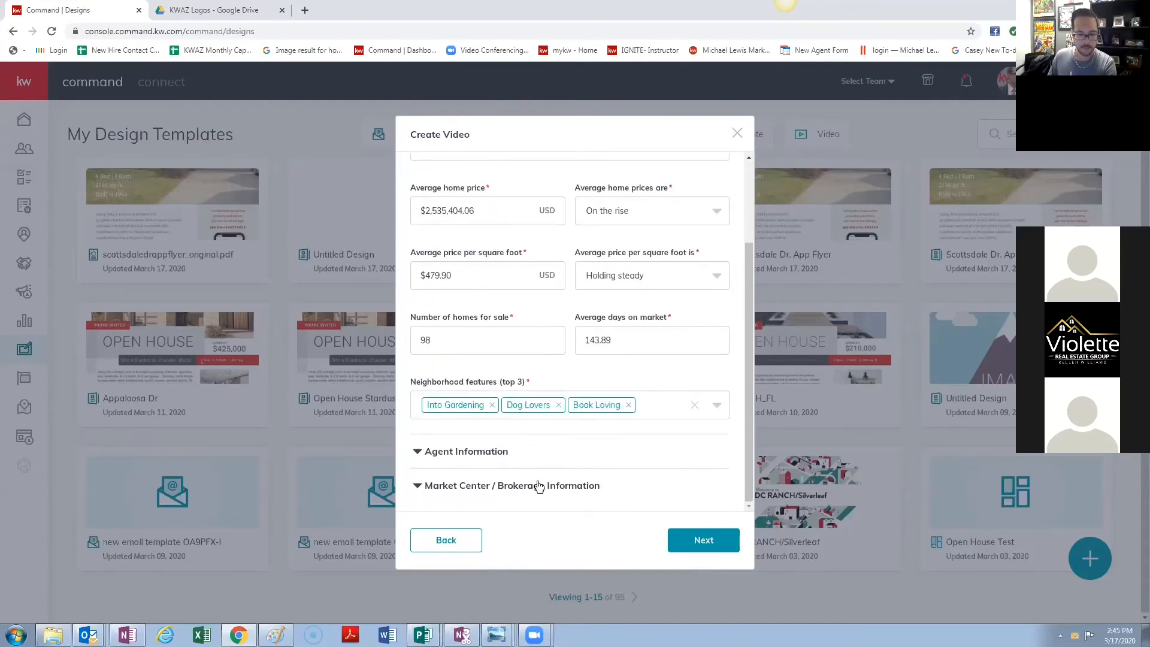
- Generate the neighborhood video and play the preview full screen
{"action": "left_click", "coordinate": [700, 546]}
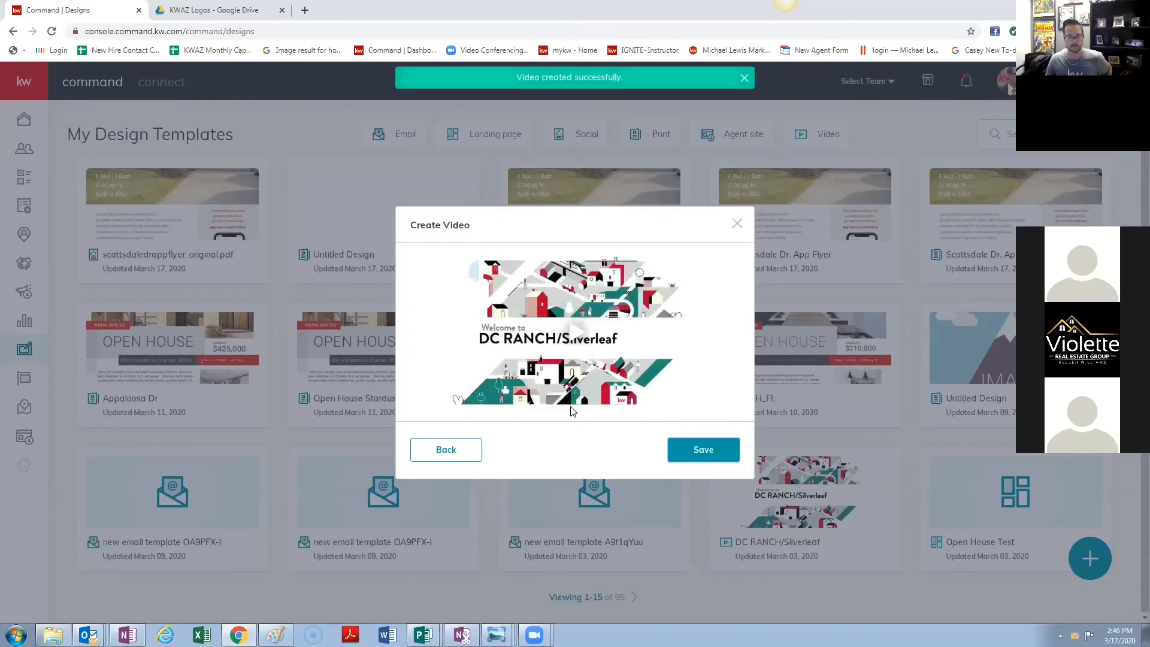
{"action": "left_click", "coordinate": [575, 331]}
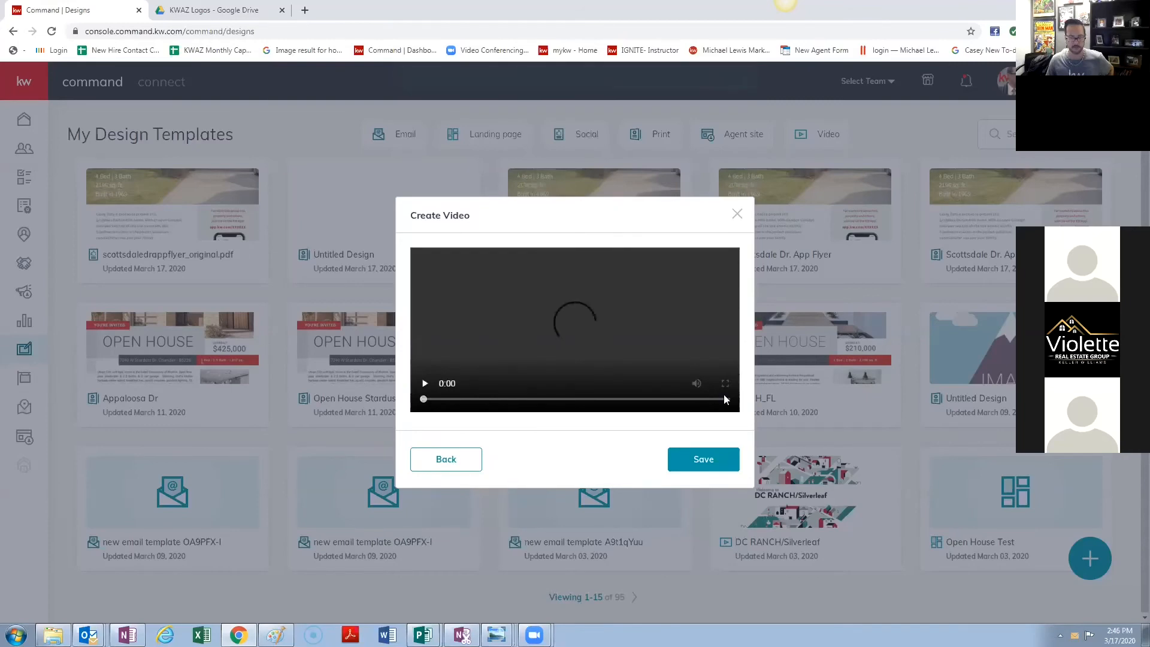
{"action": "left_click", "coordinate": [725, 386]}
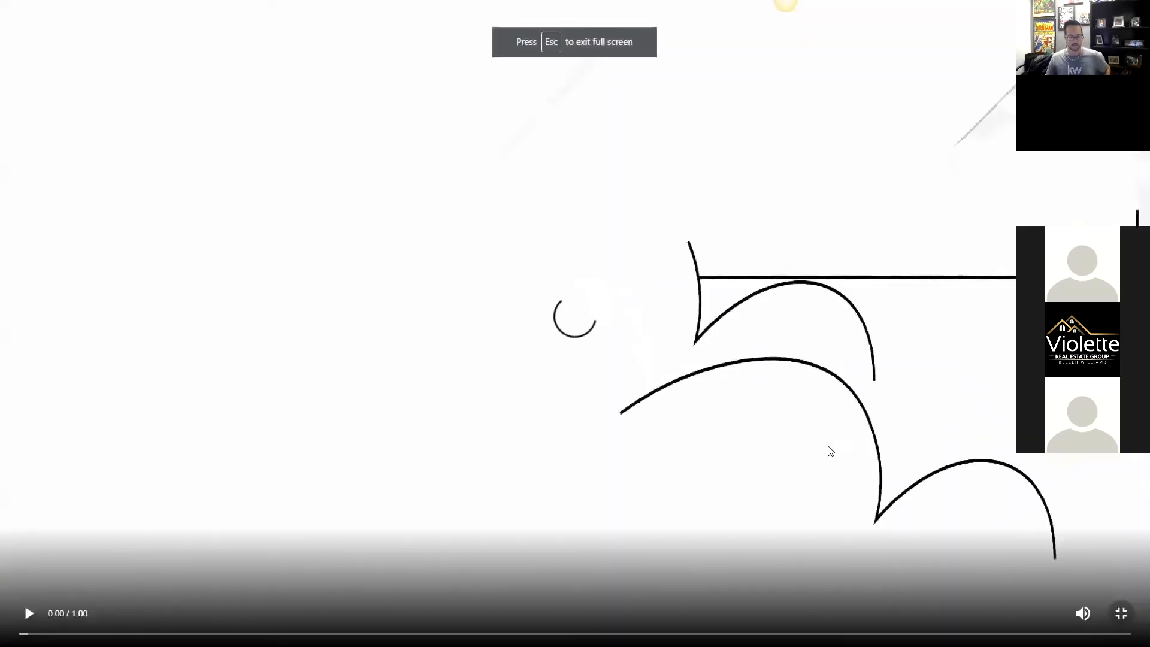
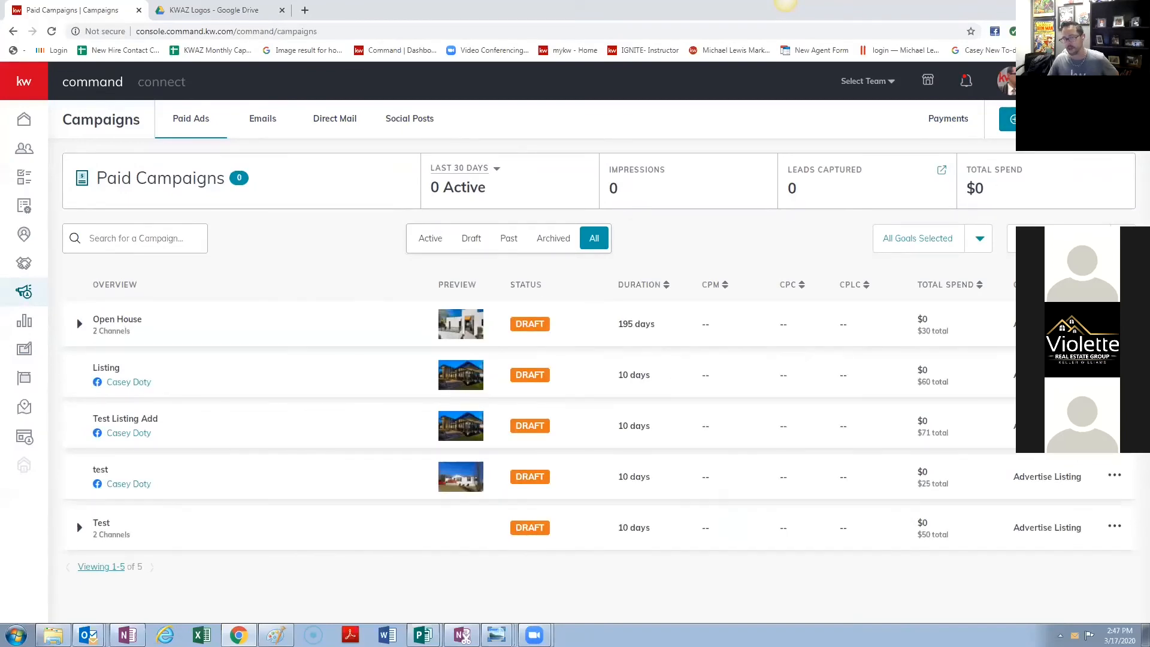
- Create a Facebook social ad campaign named 'Video Test' with the Advertise Listing goal
{"action": "left_click", "coordinate": [1030, 120]}
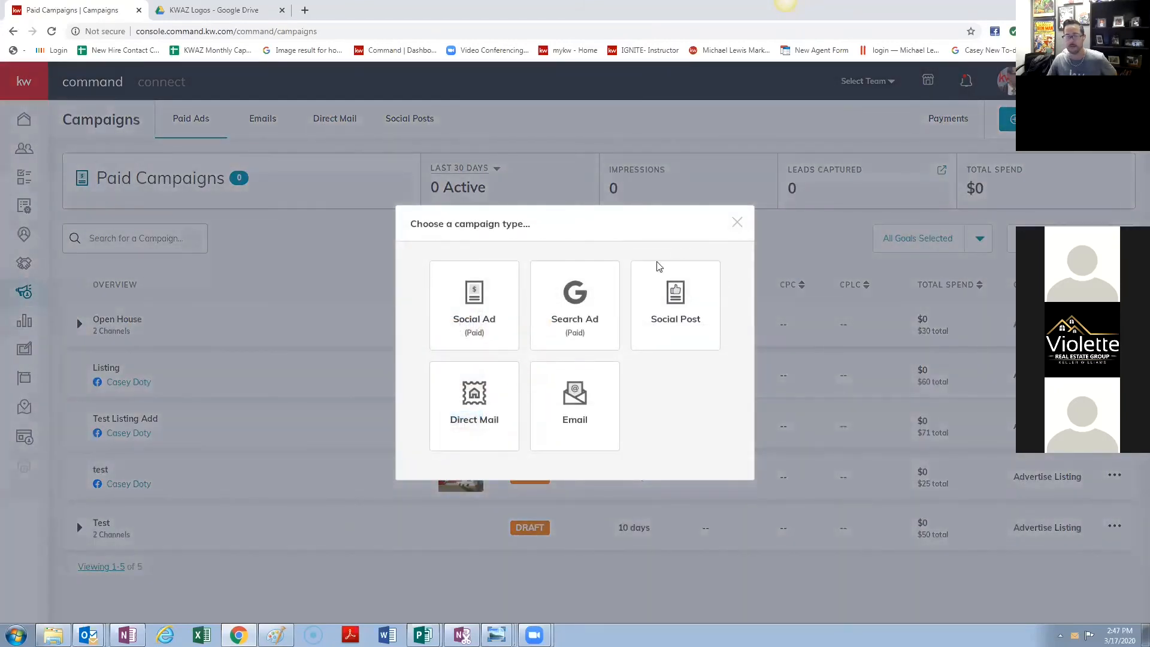
{"action": "left_click", "coordinate": [479, 318]}
{"action": "left_click", "coordinate": [527, 141]}
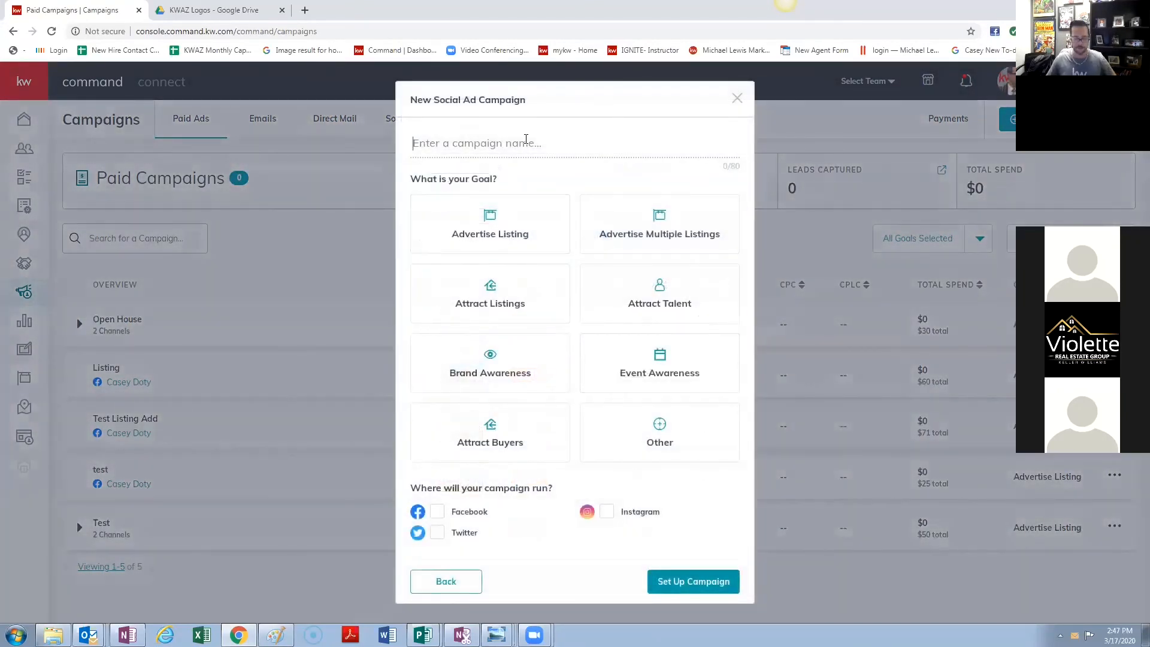
{"action": "type", "text": "Video "}
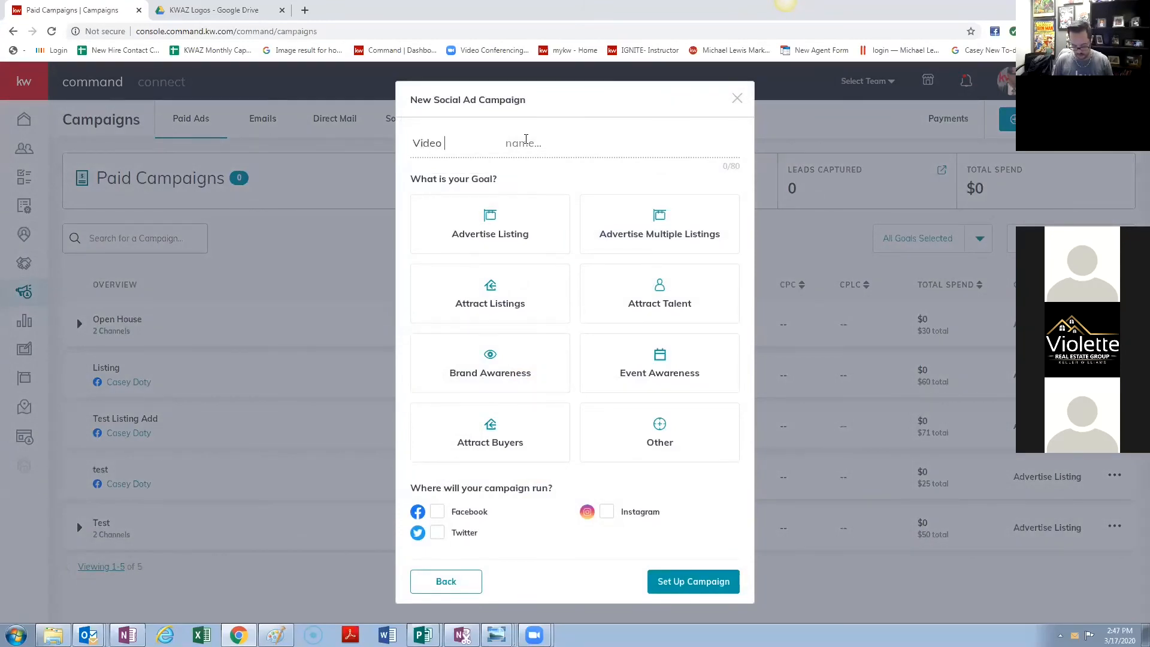
{"action": "type", "text": "Test"}
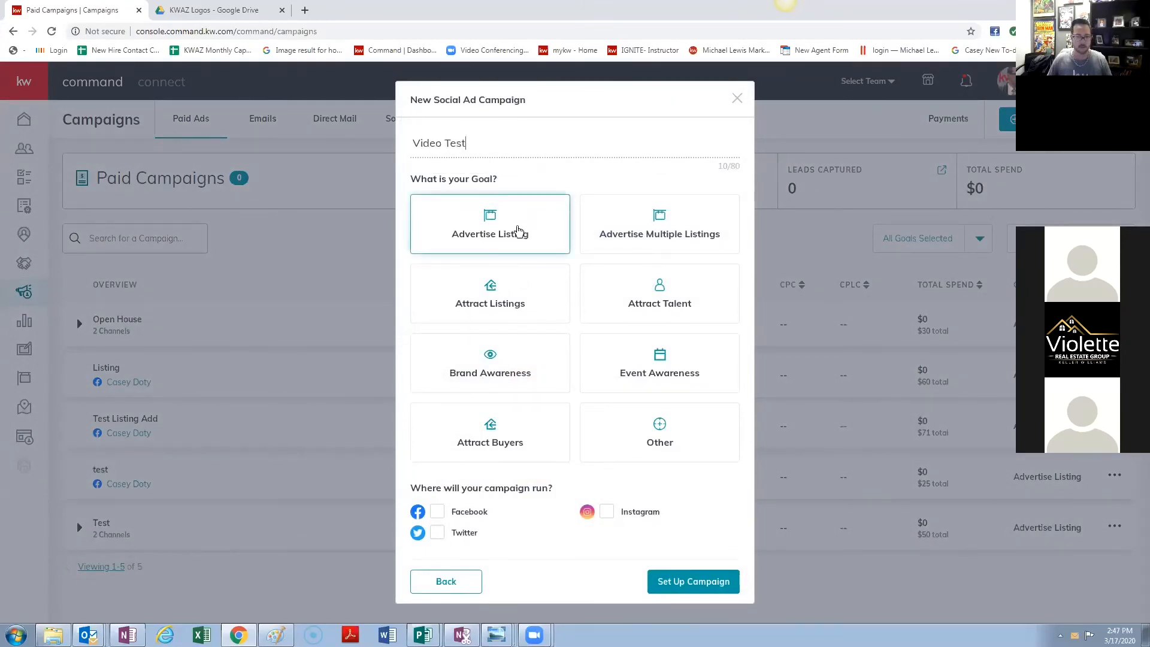
{"action": "left_click", "coordinate": [519, 239]}
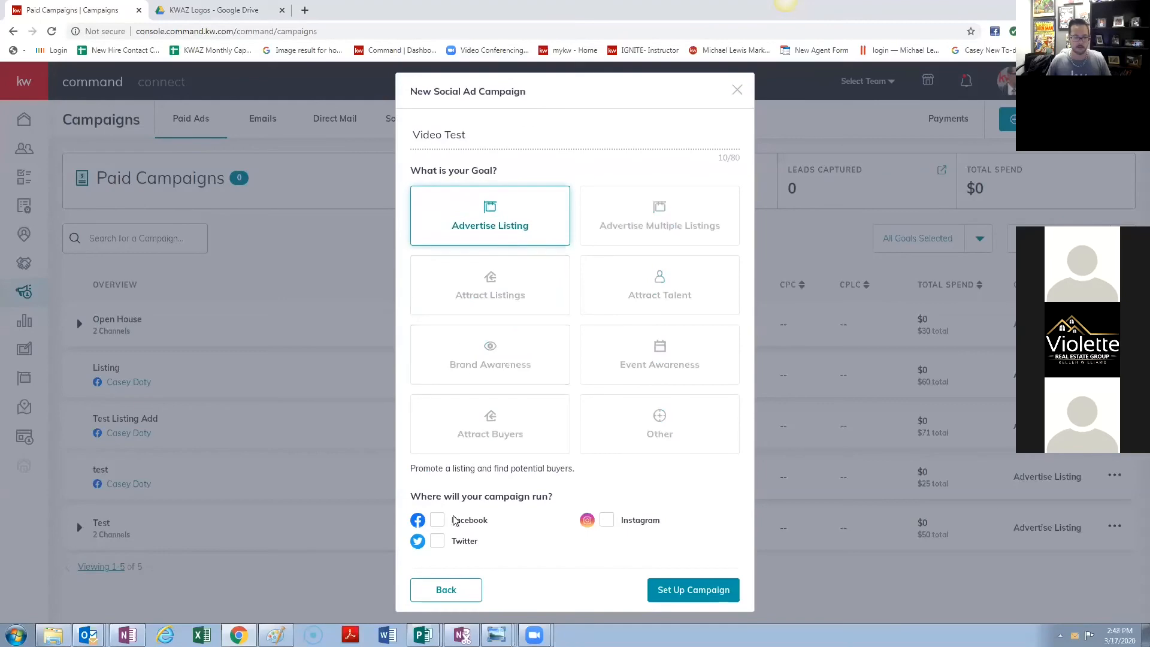
{"action": "left_click", "coordinate": [688, 590]}
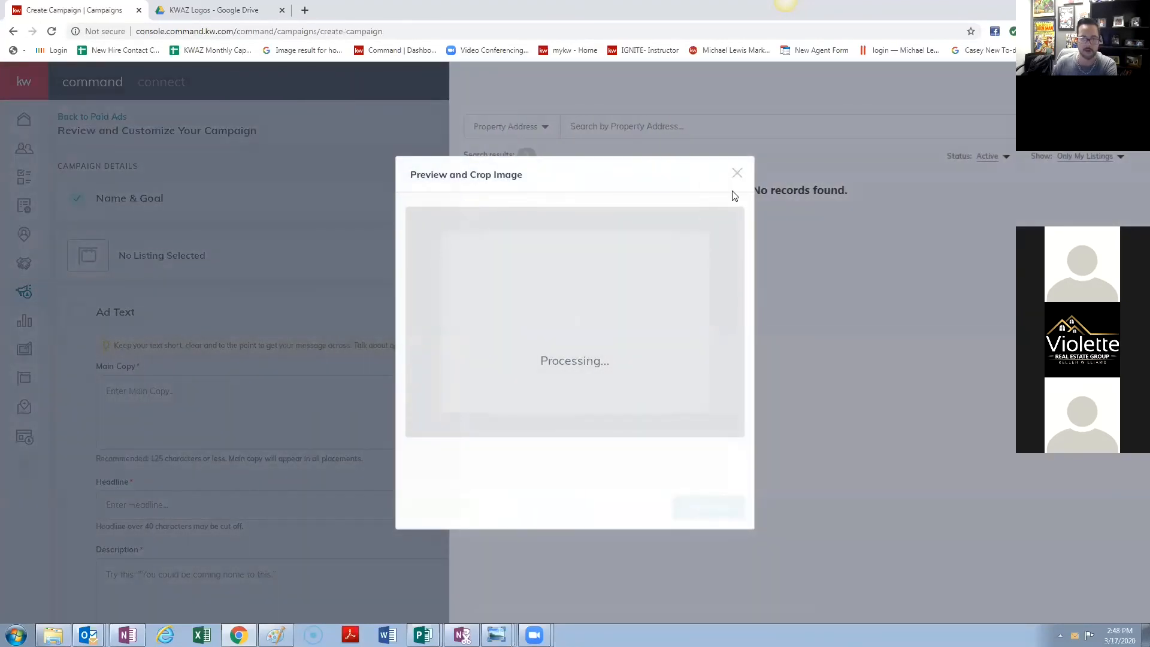
- Dismiss the crop preview and listing panel, and switch the ad media type to Video
{"action": "left_click", "coordinate": [739, 177]}
{"action": "left_click", "coordinate": [275, 380]}
{"action": "scroll", "coordinate": [241, 354], "scroll_direction": "down", "scroll_amount": 5}
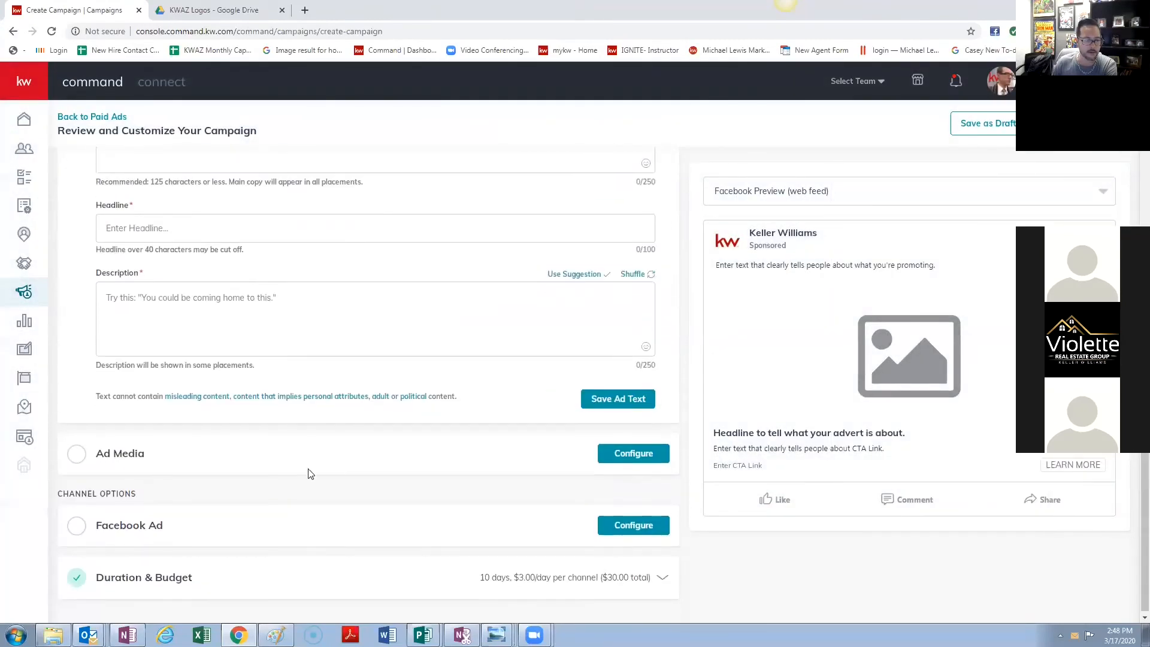
{"action": "left_click", "coordinate": [608, 453]}
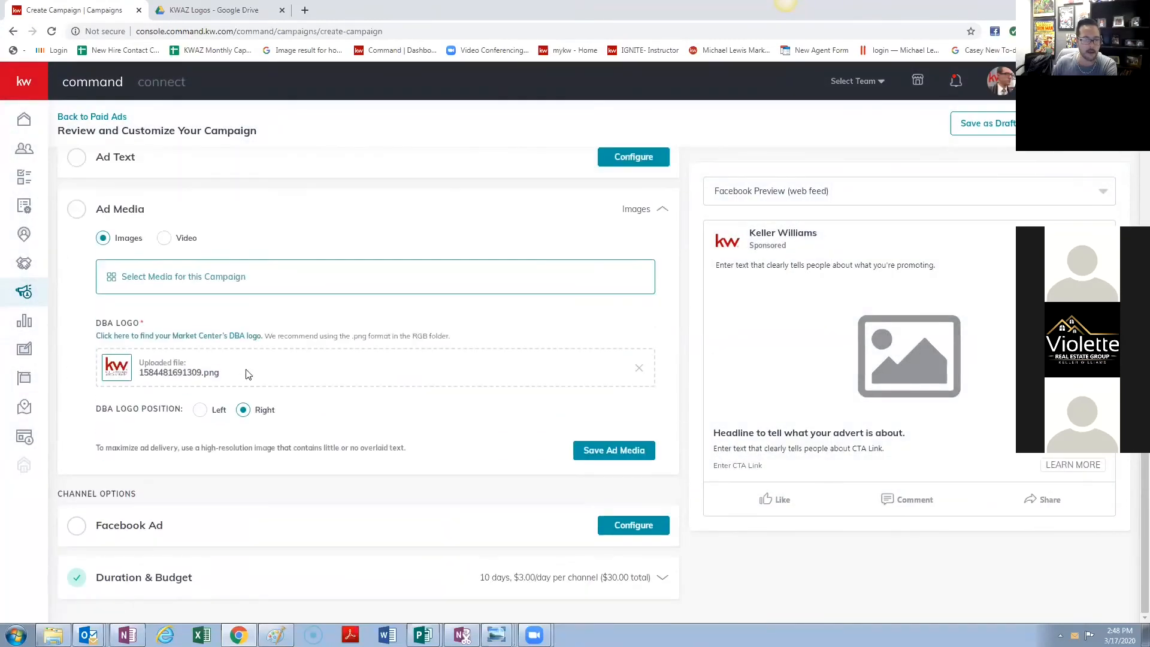
{"action": "left_click", "coordinate": [165, 238]}
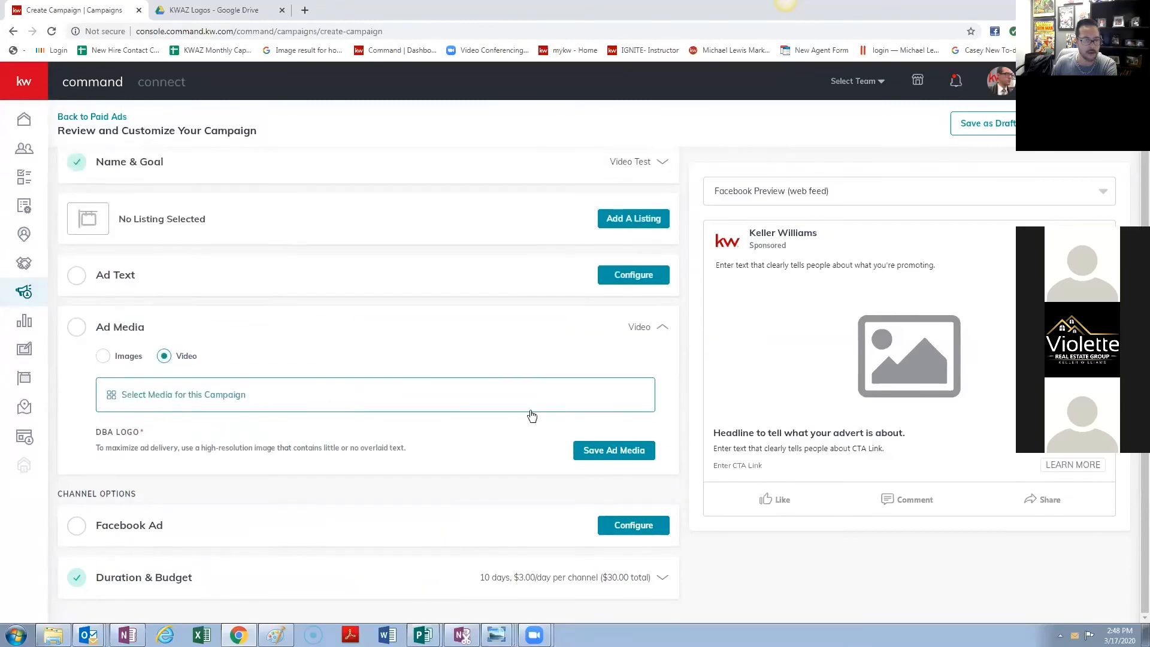
- Use the DC Ranch/Silverleaf video from the Design Library as the ad media, then open Facebook Ad settings
{"action": "left_click", "coordinate": [218, 397]}
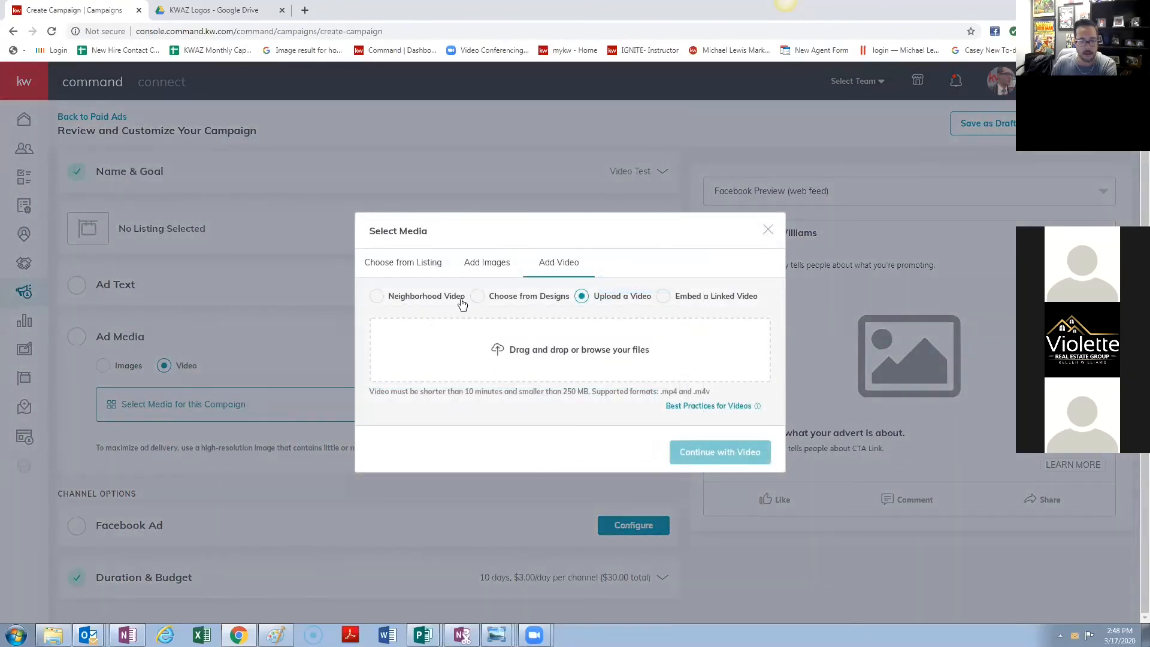
{"action": "left_click", "coordinate": [378, 297]}
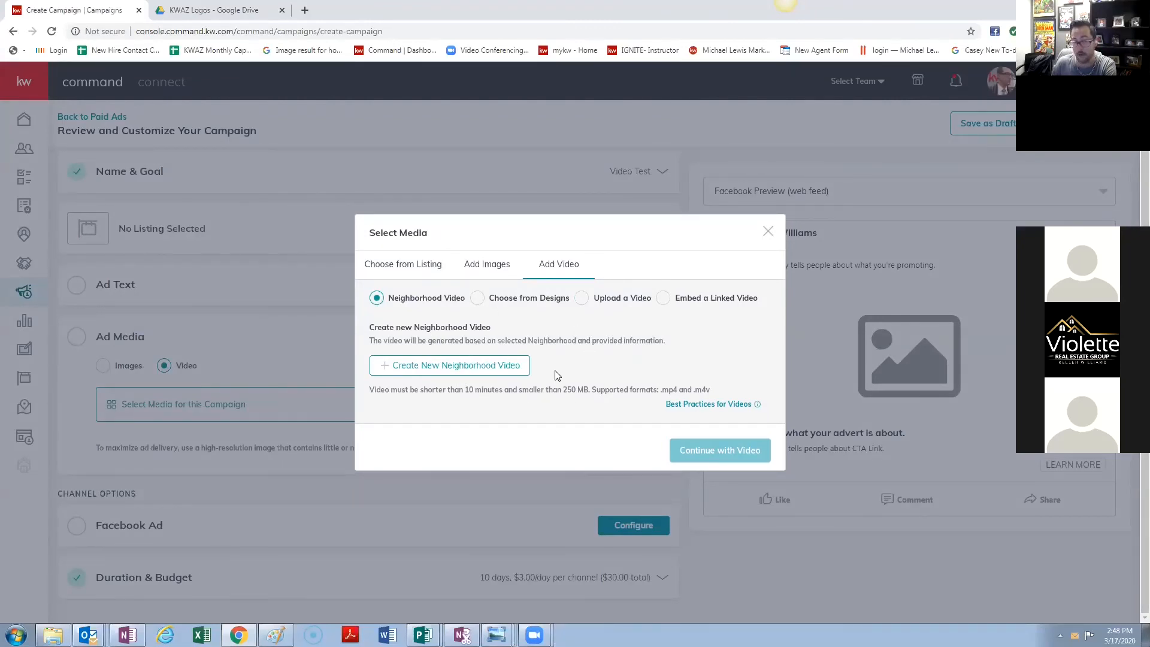
{"action": "left_click", "coordinate": [478, 298]}
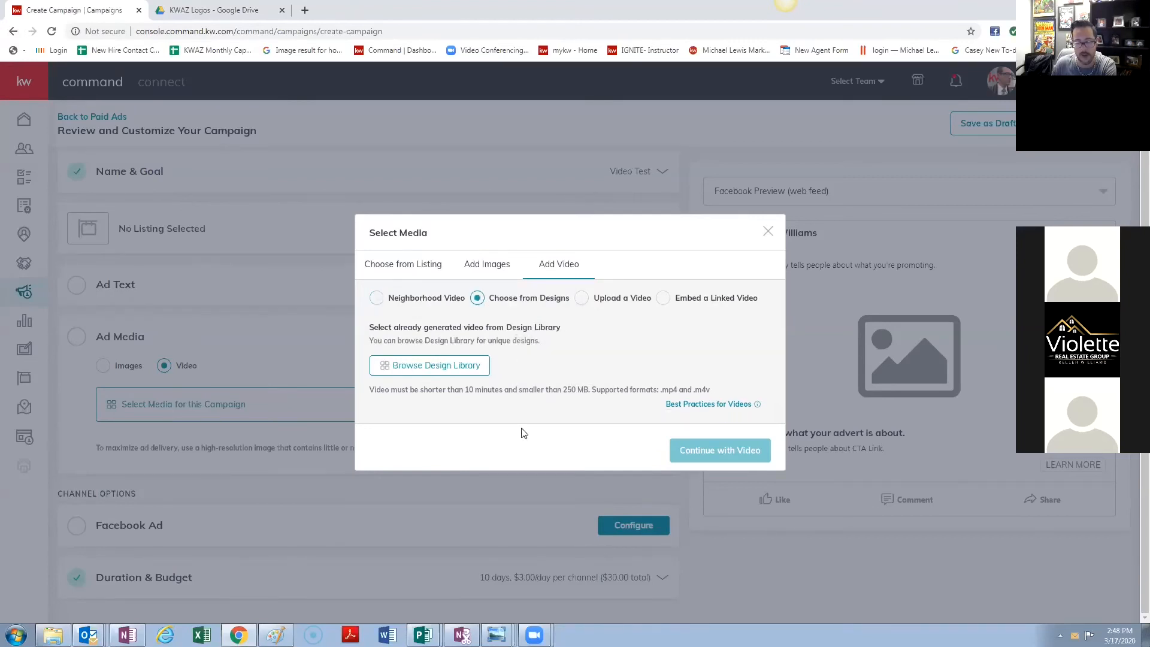
{"action": "left_click", "coordinate": [485, 369]}
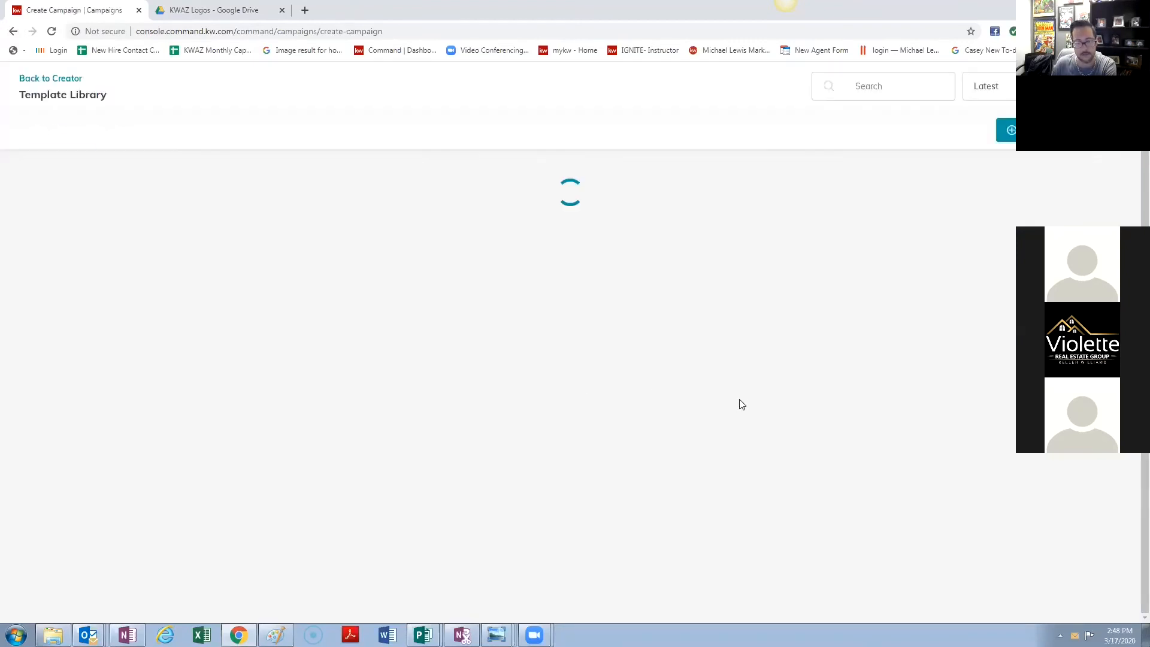
{"action": "left_click", "coordinate": [186, 225]}
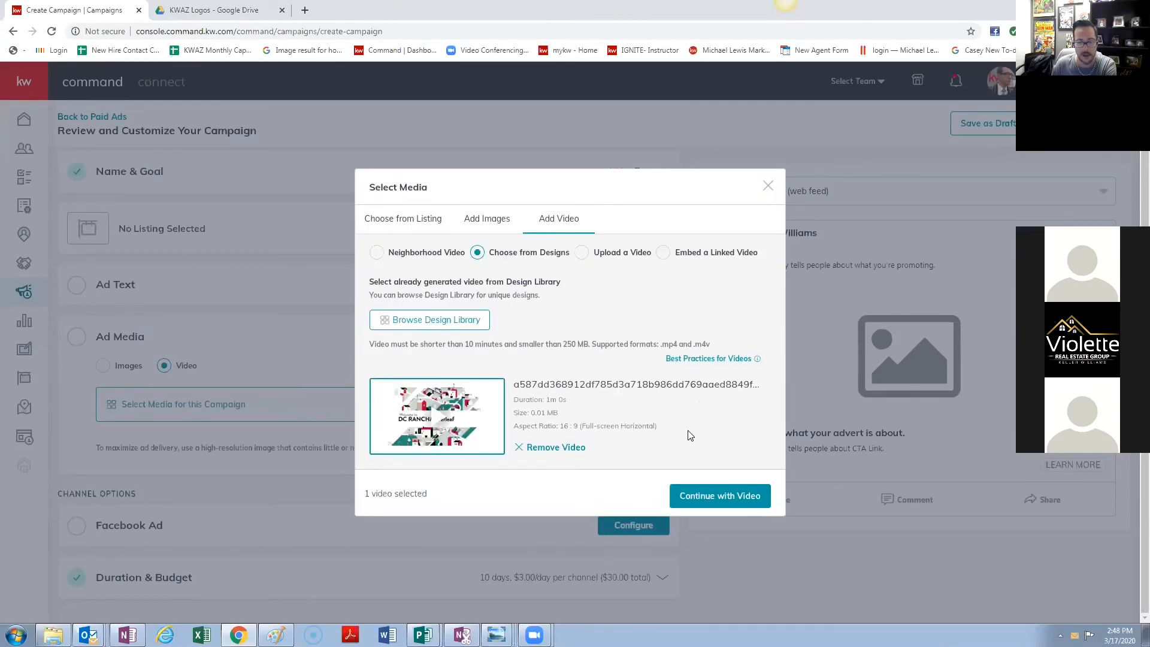
{"action": "left_click", "coordinate": [718, 497]}
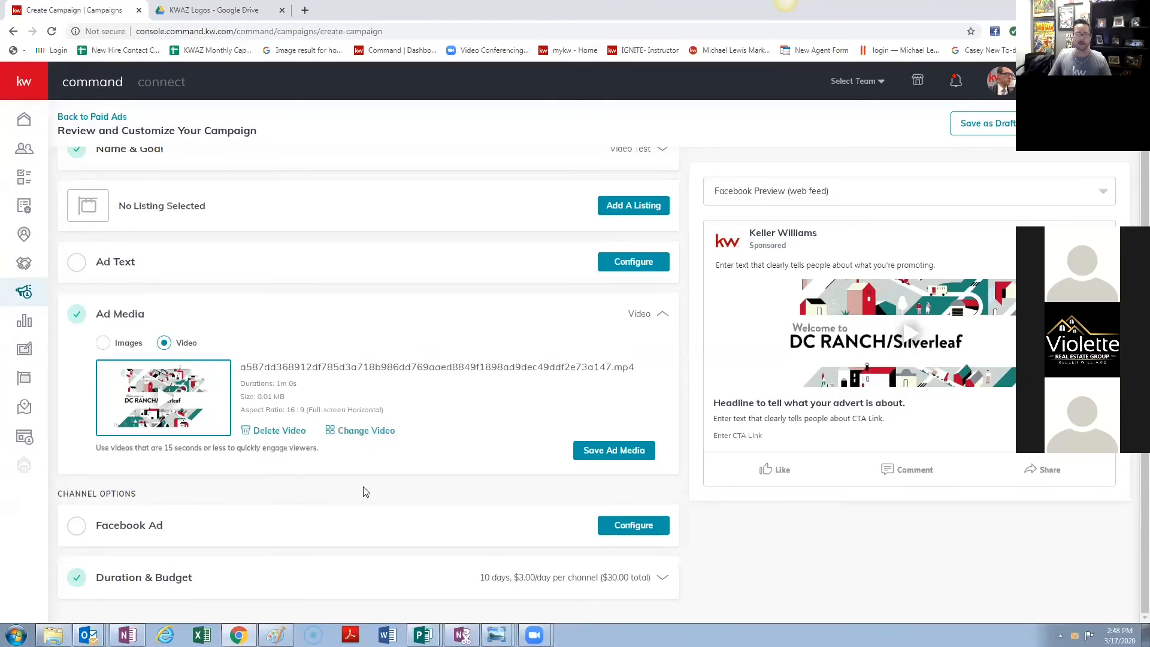
{"action": "left_click", "coordinate": [431, 527]}
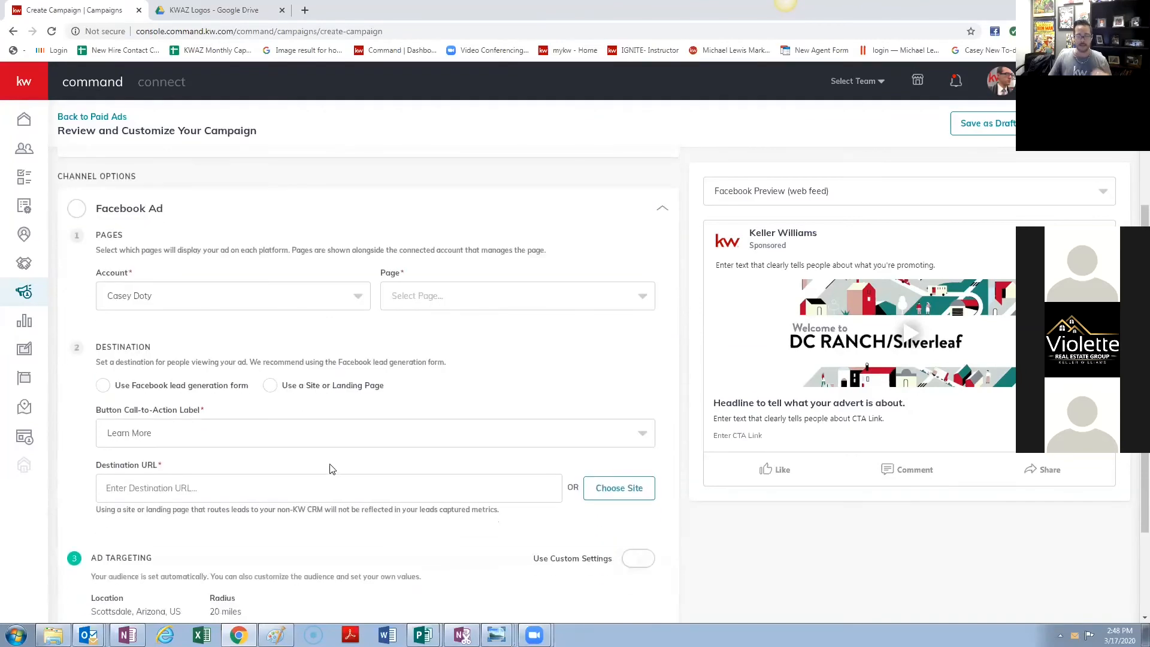
- Send the Facebook ad to a lead generation form with Learn More as the call-to-action label
{"action": "scroll", "coordinate": [172, 491], "scroll_direction": "down", "scroll_amount": 1}
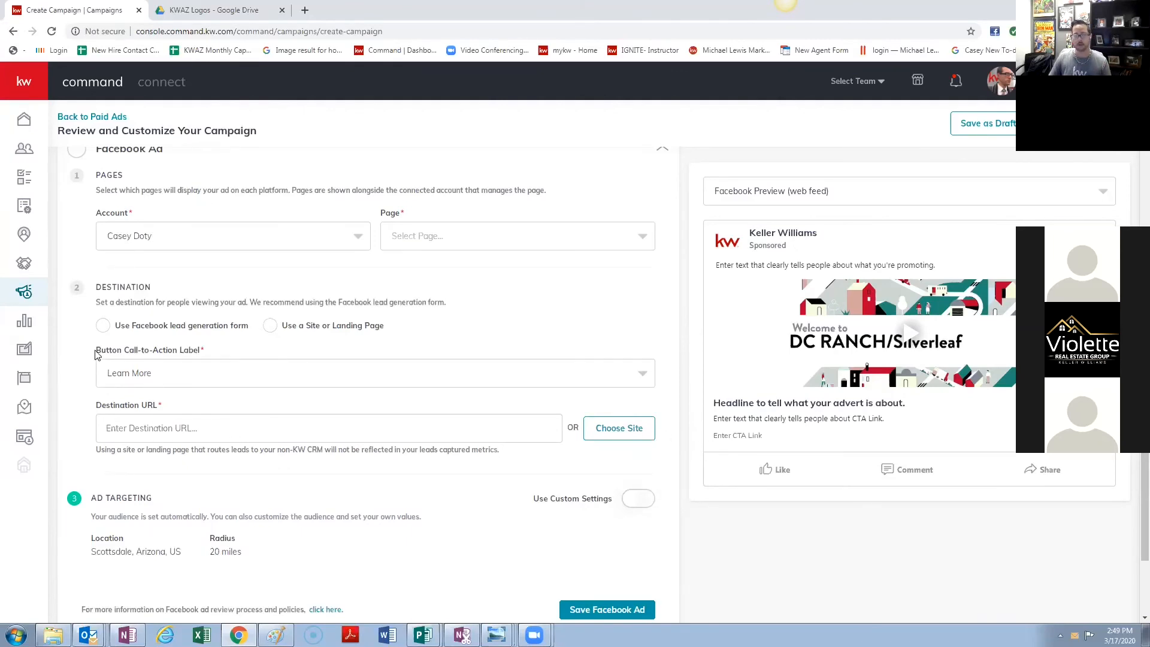
{"action": "left_click", "coordinate": [103, 333]}
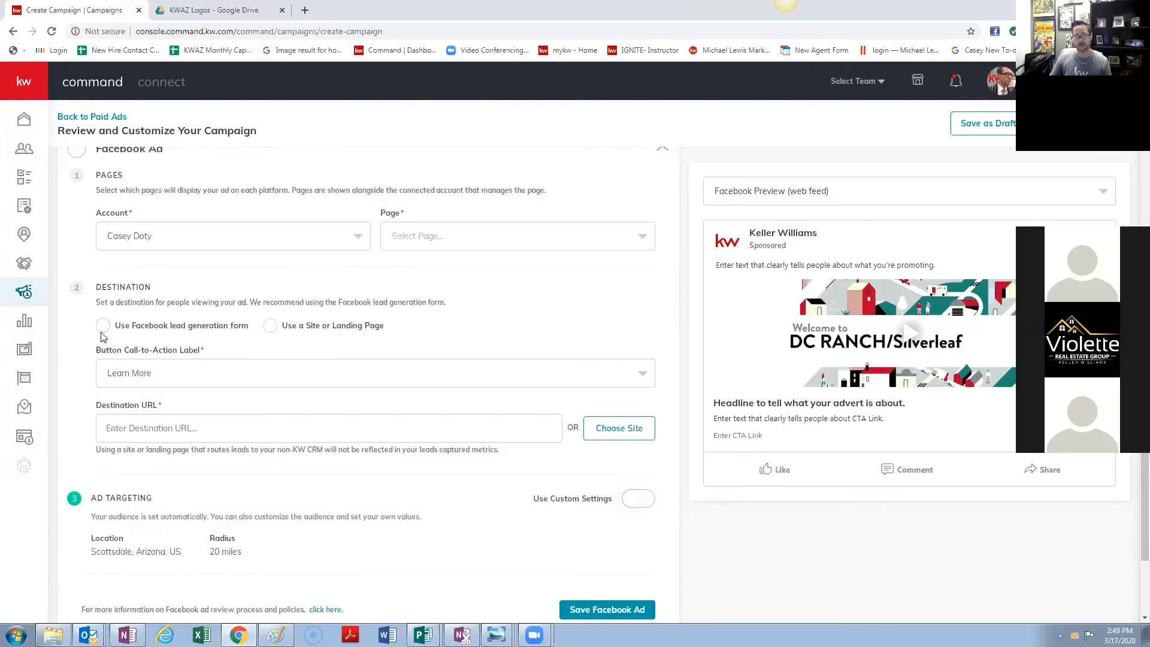
{"action": "left_click", "coordinate": [181, 382]}
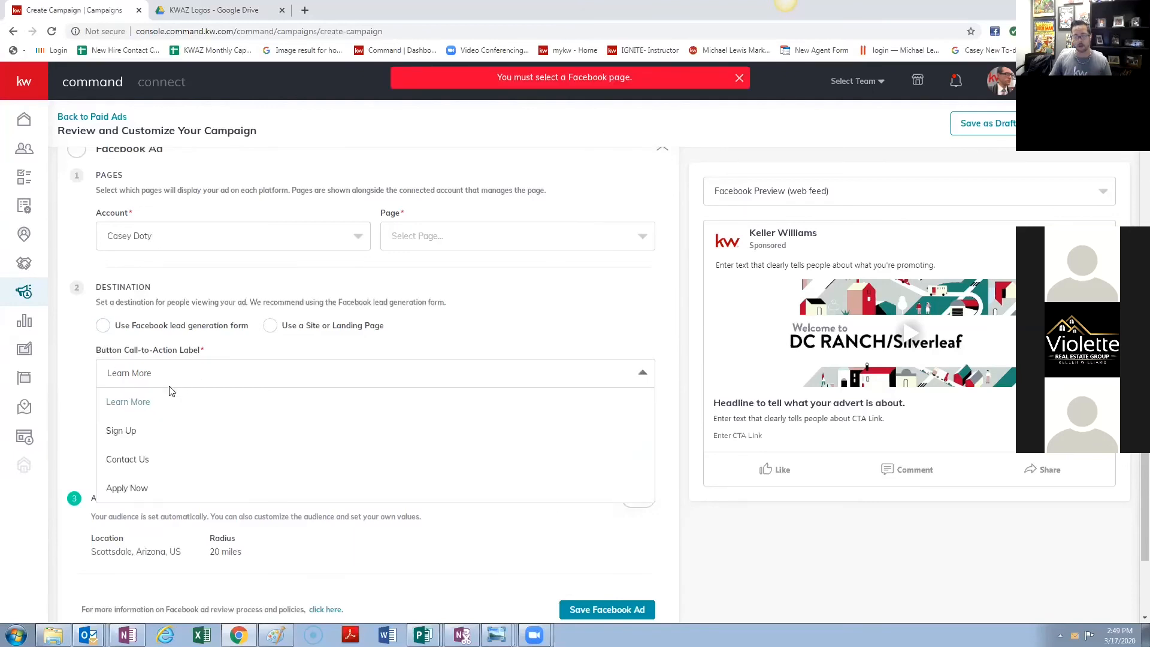
{"action": "left_click", "coordinate": [255, 359]}
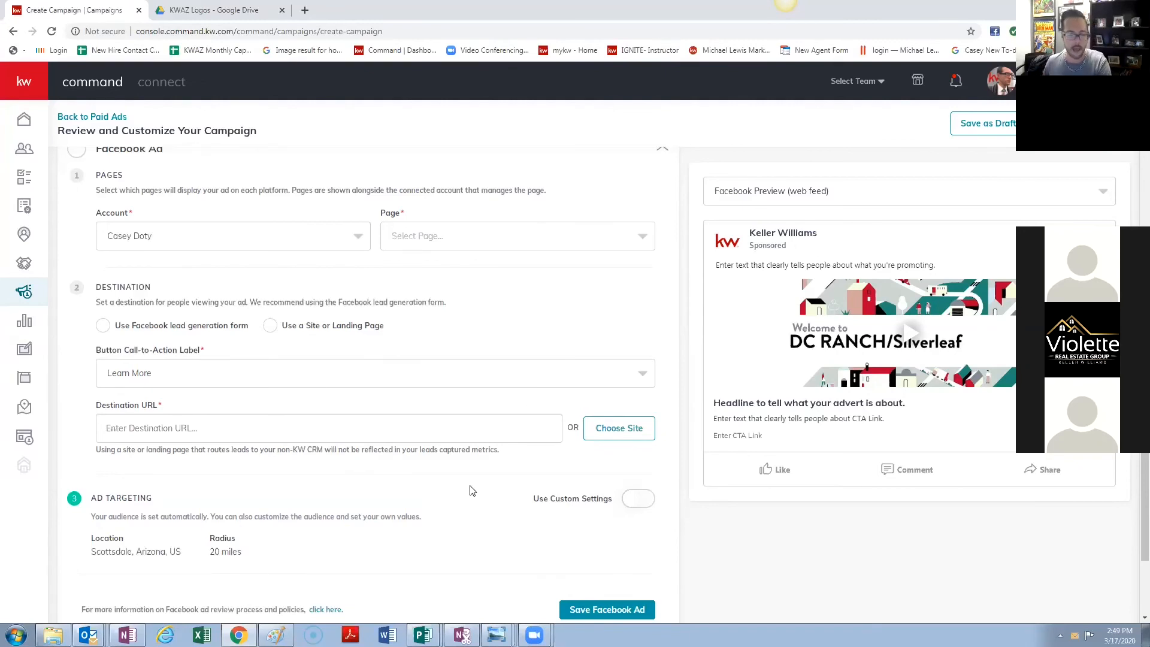
{"action": "scroll", "coordinate": [470, 489], "scroll_direction": "down", "scroll_amount": 2}
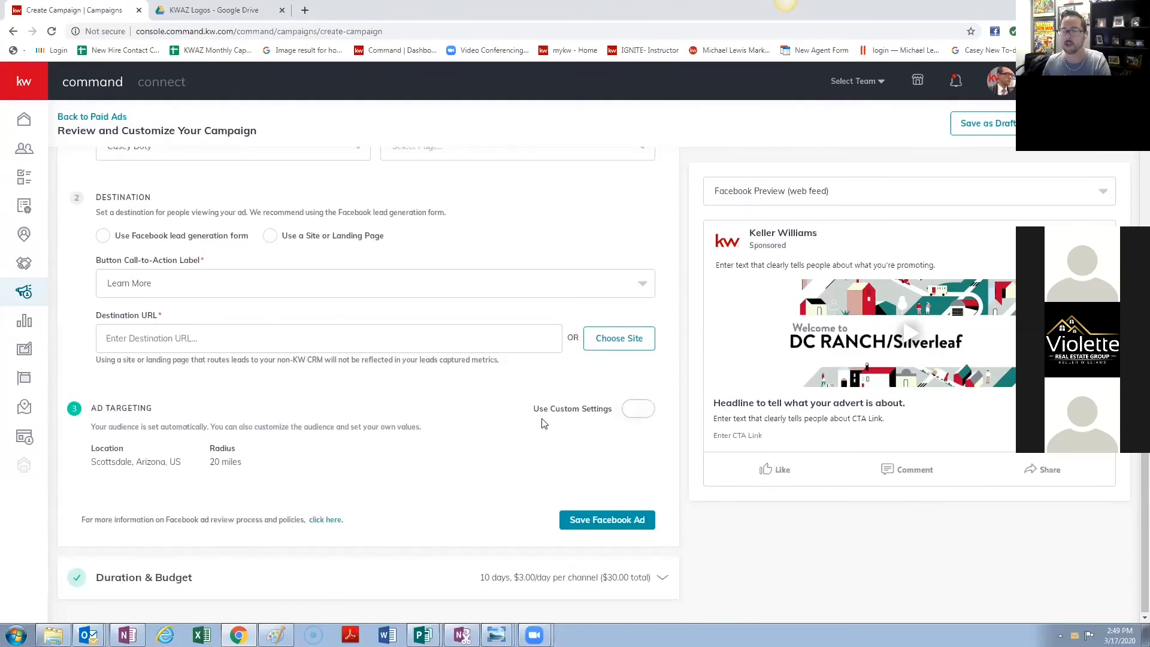
{"action": "scroll", "coordinate": [545, 418], "scroll_direction": "up", "scroll_amount": 3}
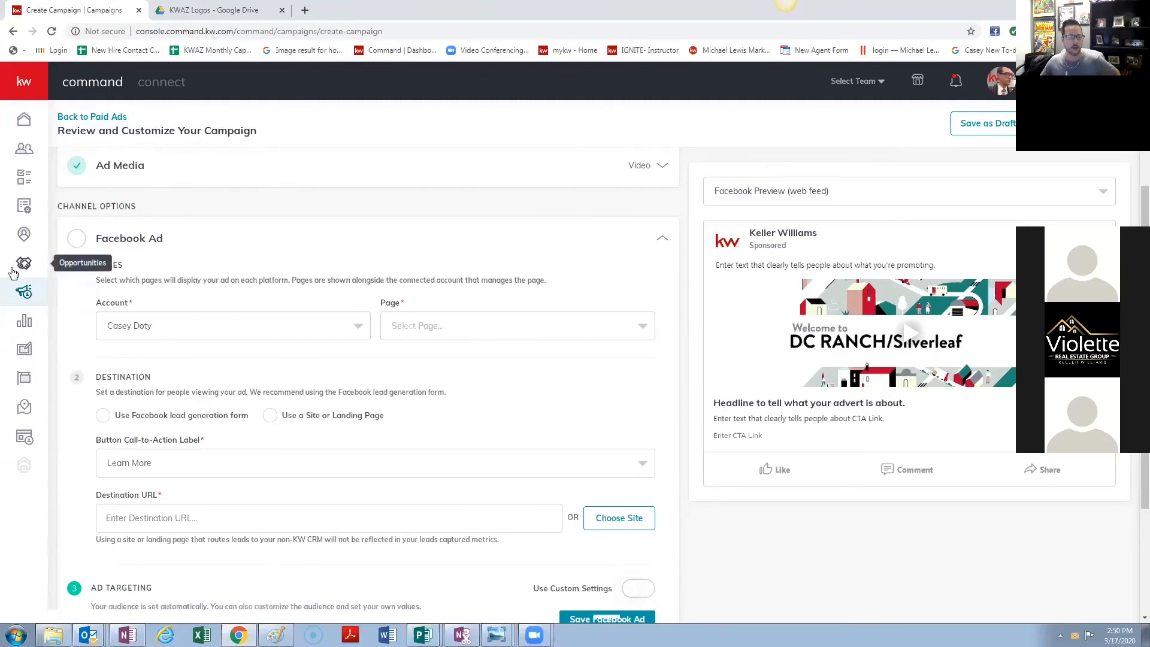
- Leave the unsaved campaign for My Design Templates and open a new browser tab
{"action": "left_click", "coordinate": [24, 349]}
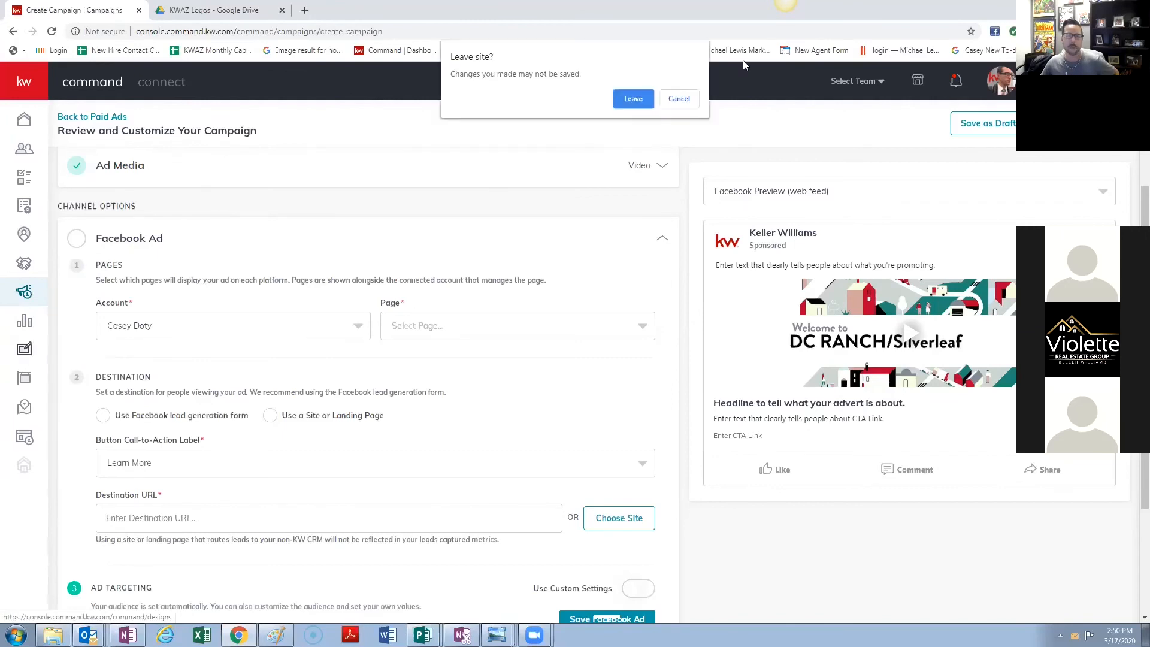
{"action": "left_click", "coordinate": [633, 100]}
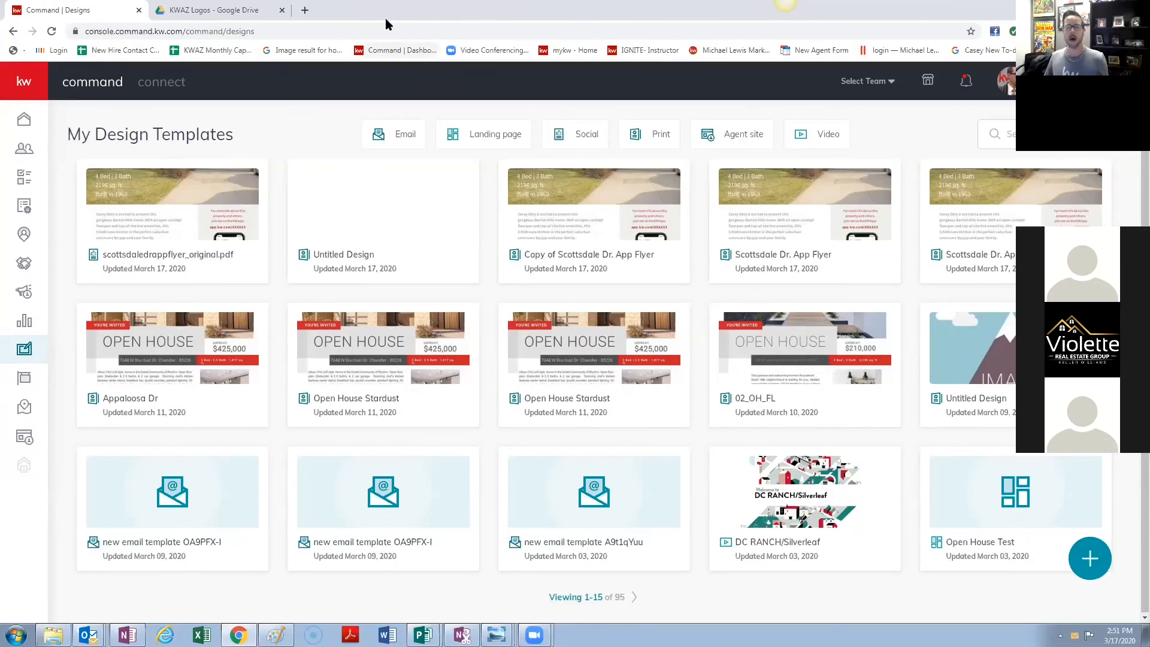
{"action": "left_click", "coordinate": [305, 10]}
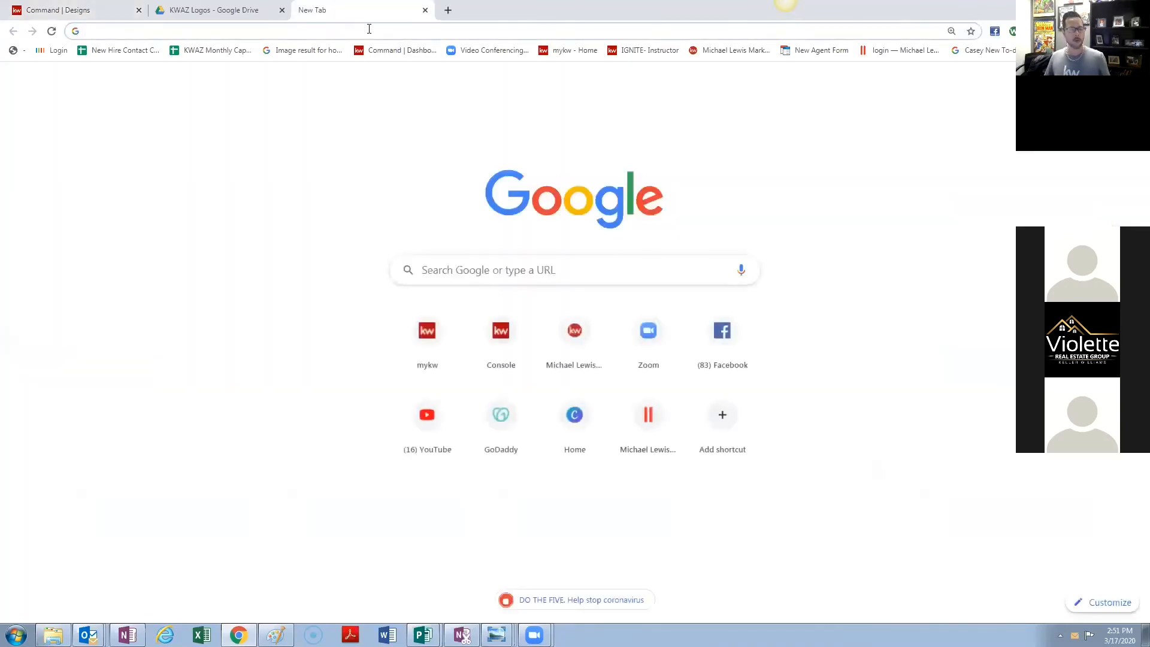
- Go to youtube.com and open the presenter's Tech Matters channel via Your channel
{"action": "type", "text": "te"}
{"action": "key", "text": "BackSpace"}
{"action": "key", "text": "BackSpace"}
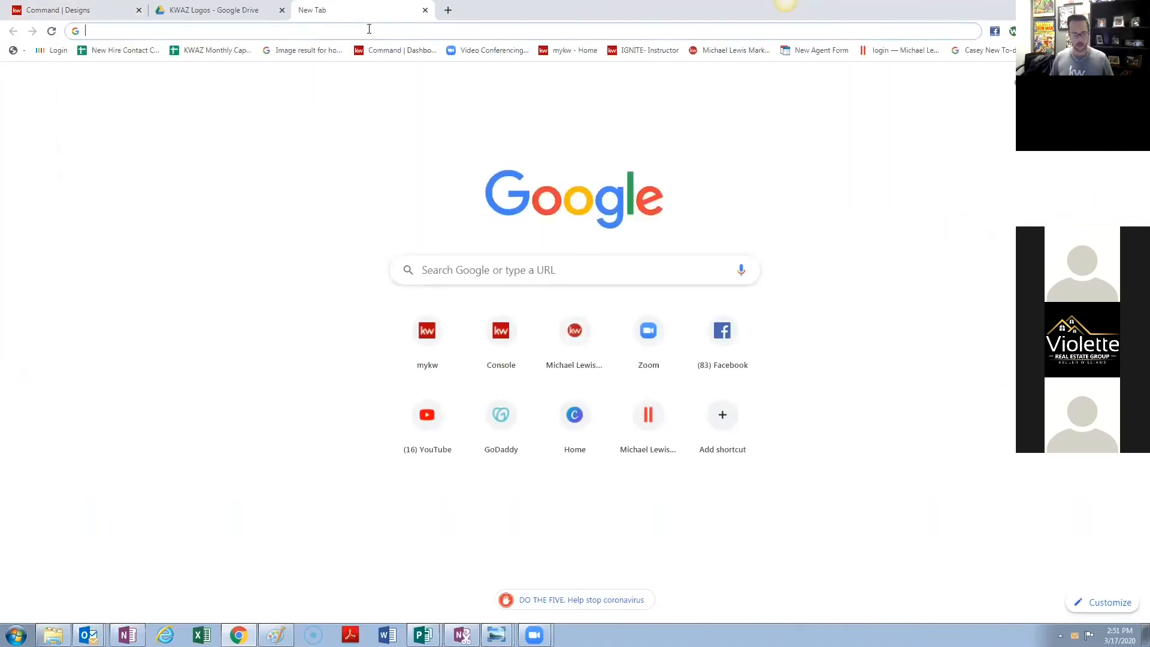
{"action": "type", "text": "youtube"}
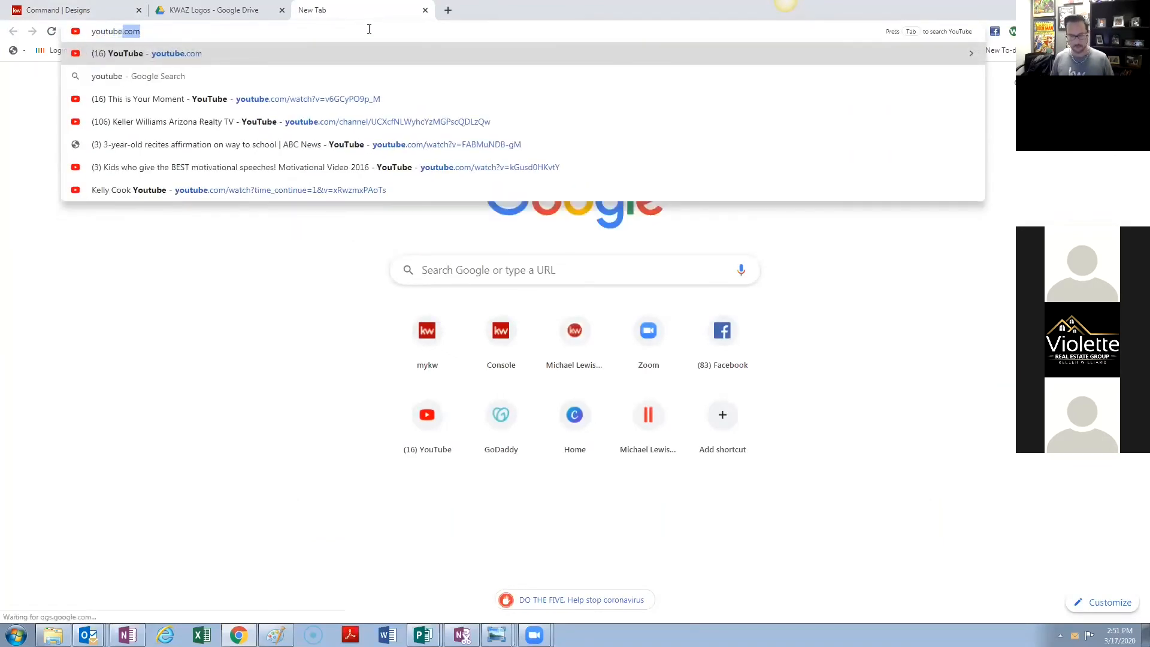
{"action": "key", "text": "Return"}
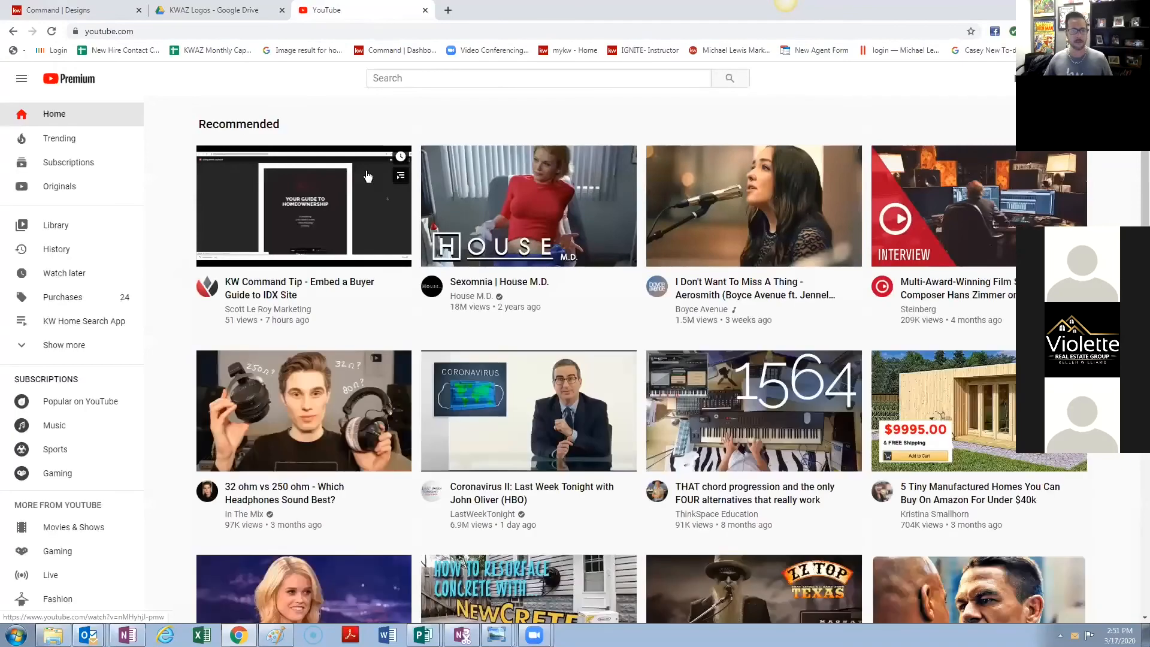
{"action": "left_click", "coordinate": [1121, 78]}
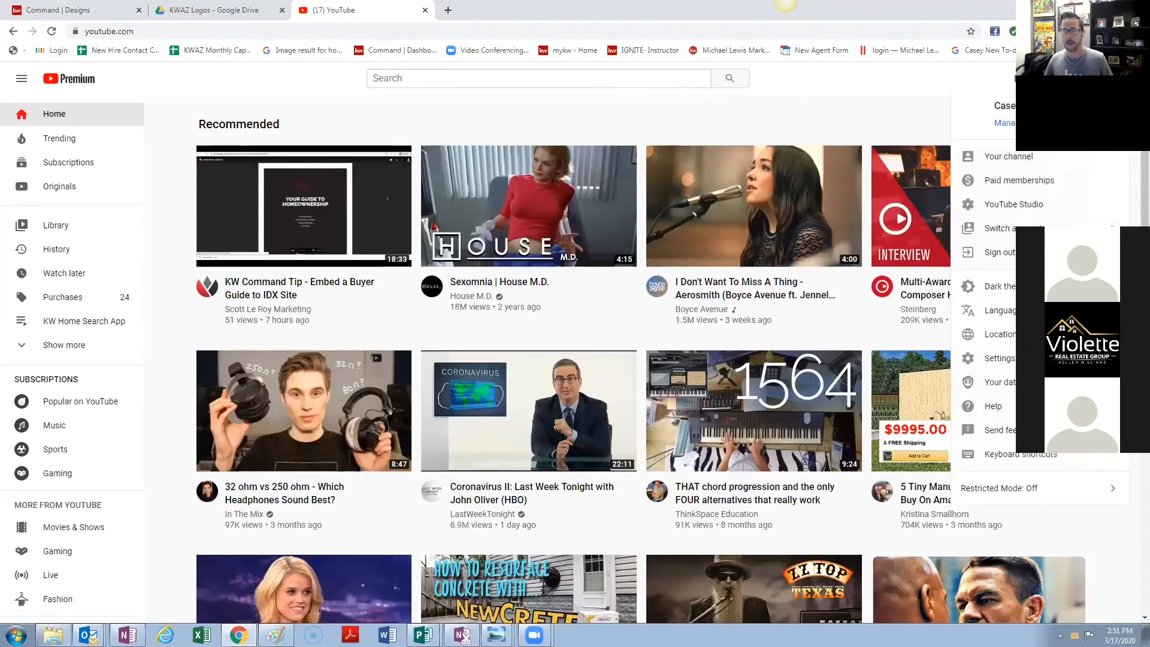
{"action": "left_click", "coordinate": [1018, 157]}
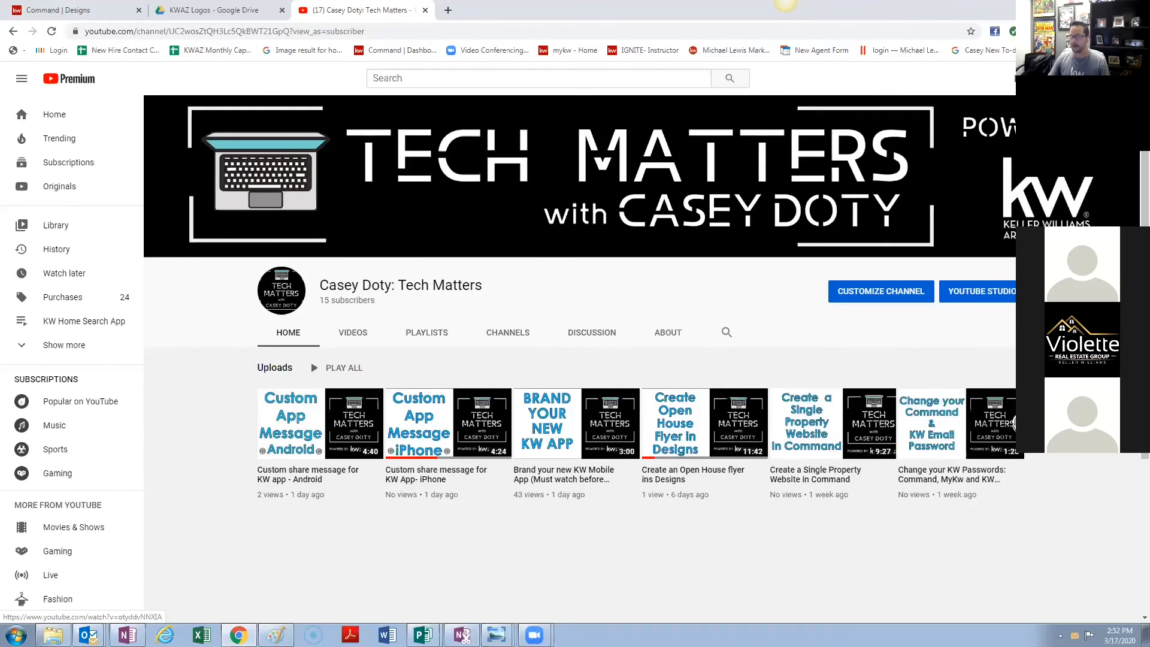
- Advance the Uploads row to reveal the Custom Domain video, then focus the YouTube search box
{"action": "left_click", "coordinate": [1012, 423]}
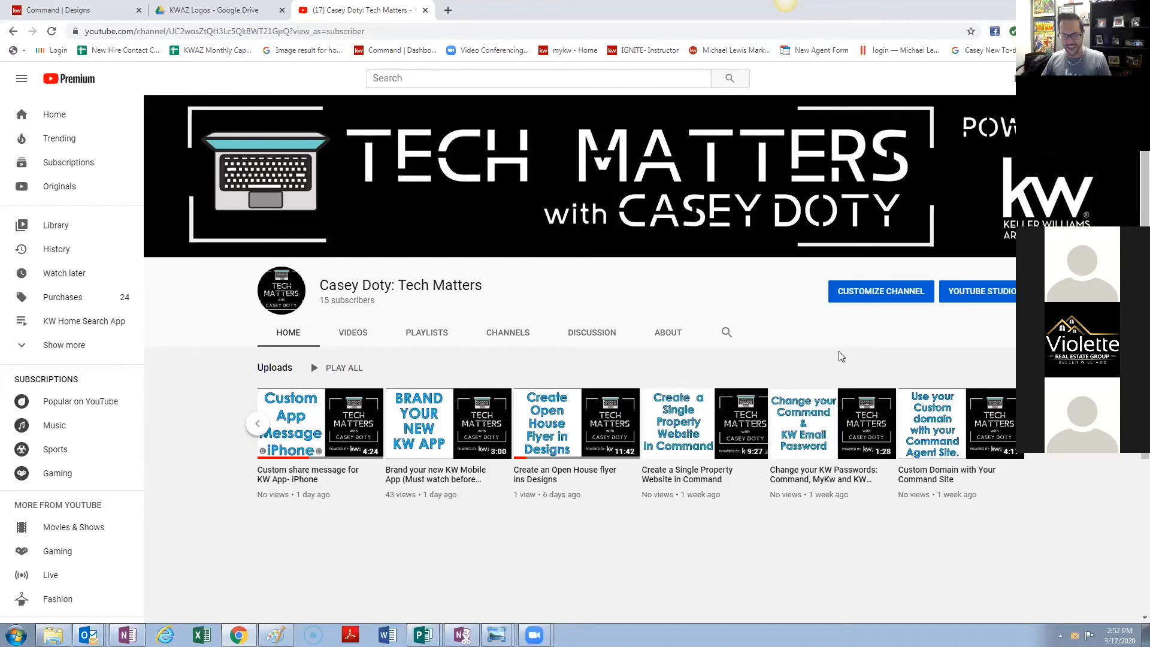
{"action": "left_click", "coordinate": [469, 73]}
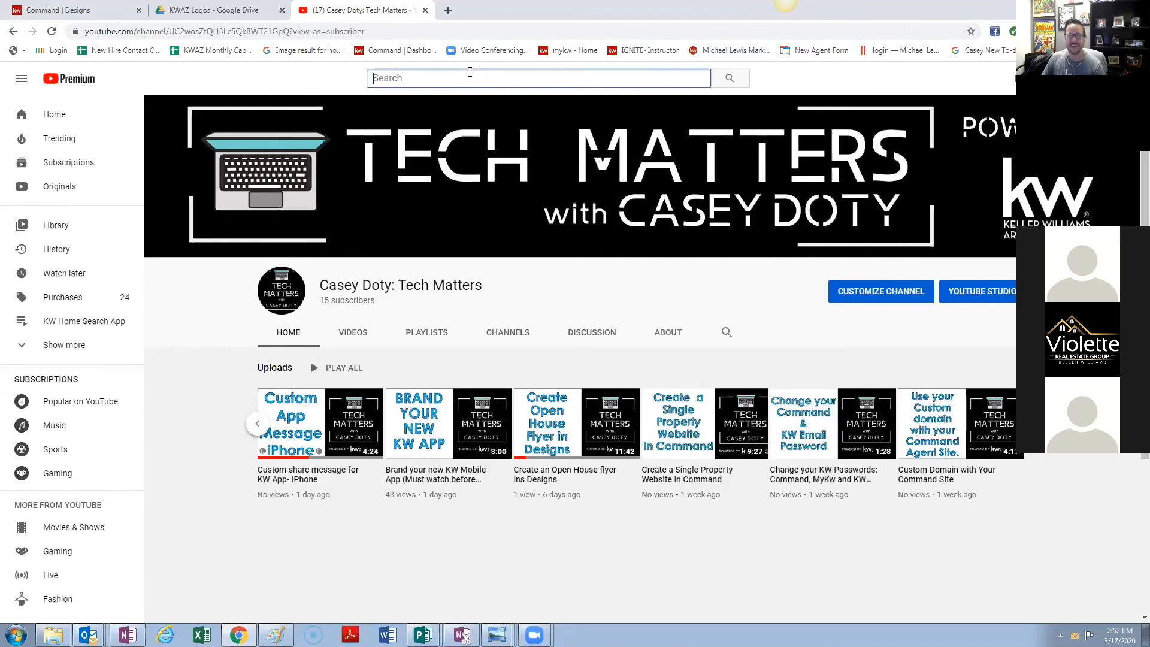